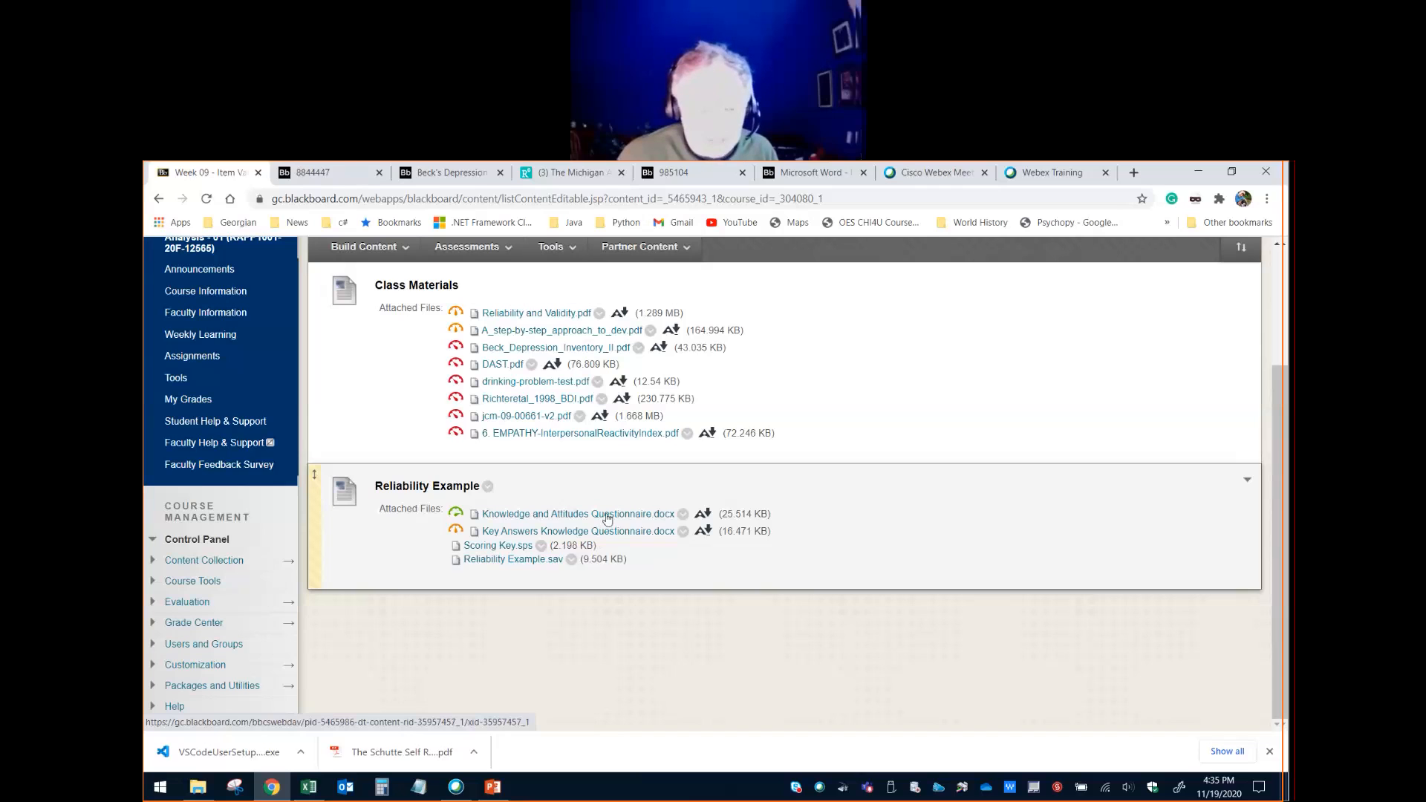
- Download Knowledge and Attitudes Questionnaire.docx from the Reliability Example materials into the Downloads folder and open it in Word
{"action": "left_click", "coordinate": [608, 518]}
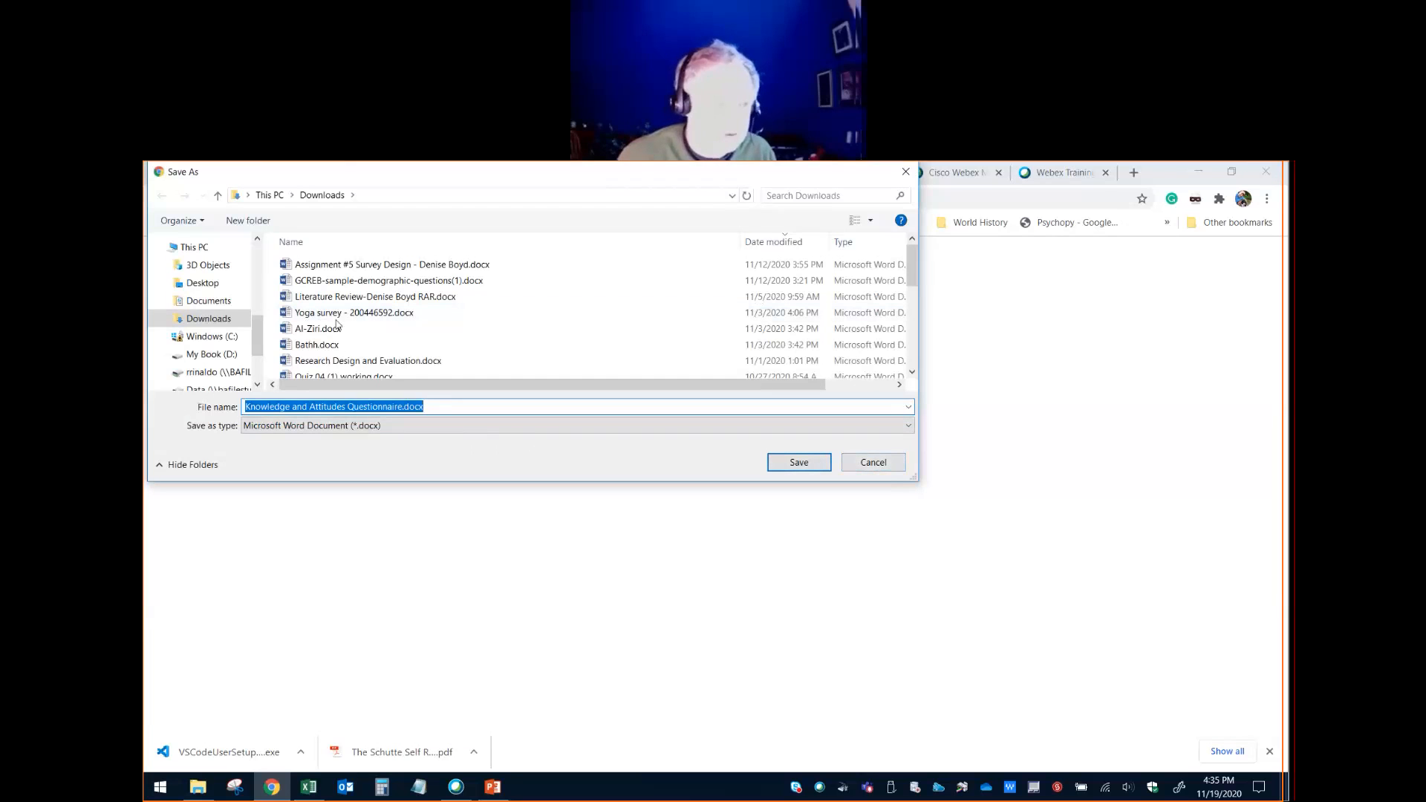
{"action": "left_click", "coordinate": [547, 407]}
{"action": "key", "text": "Return"}
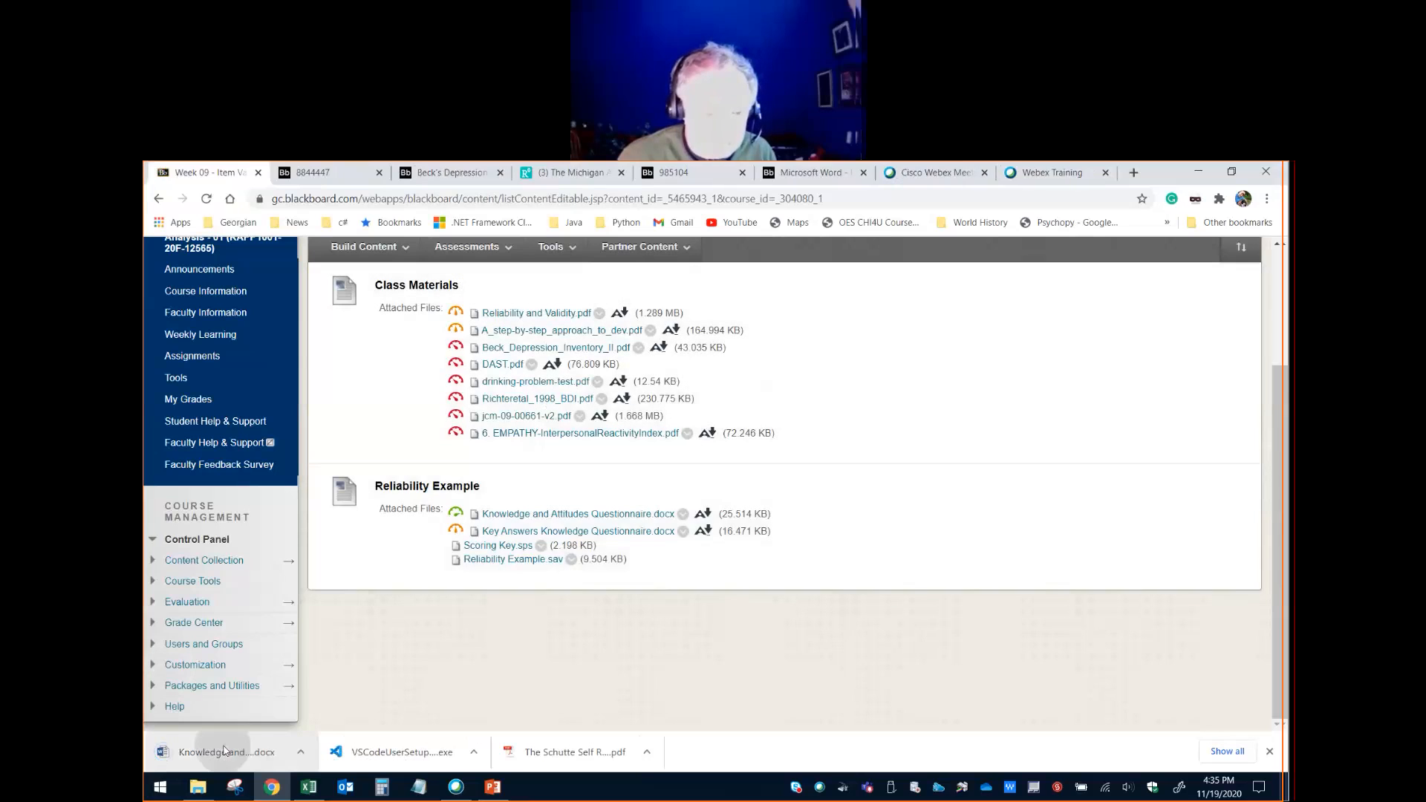
{"action": "left_click", "coordinate": [224, 750]}
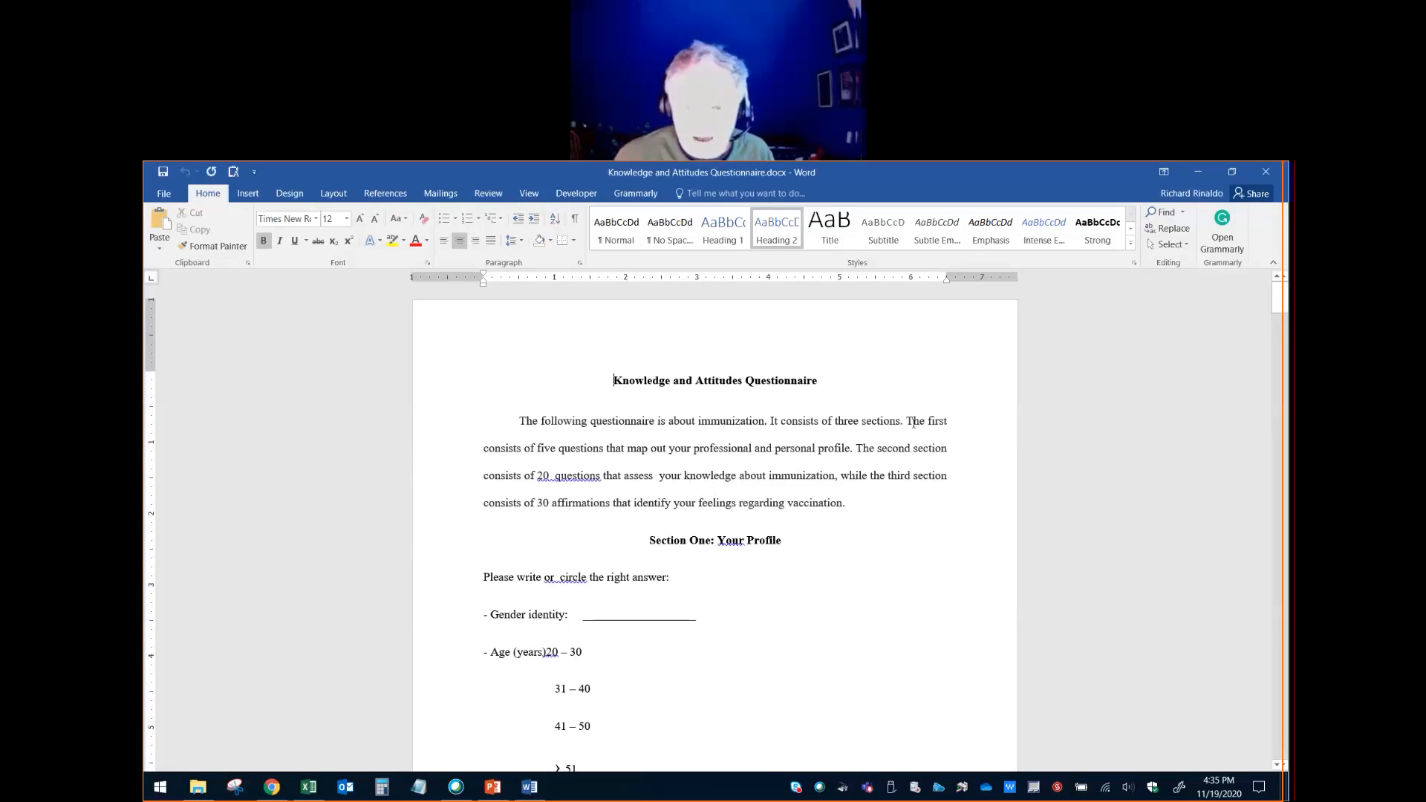
- Highlight the introduction's descriptions of the questionnaire sections one after another, finishing with the third section on feelings regarding vaccination
{"action": "left_click_drag", "start_coordinate": [907, 425], "coordinate": [811, 480]}
{"action": "left_click", "coordinate": [879, 448]}
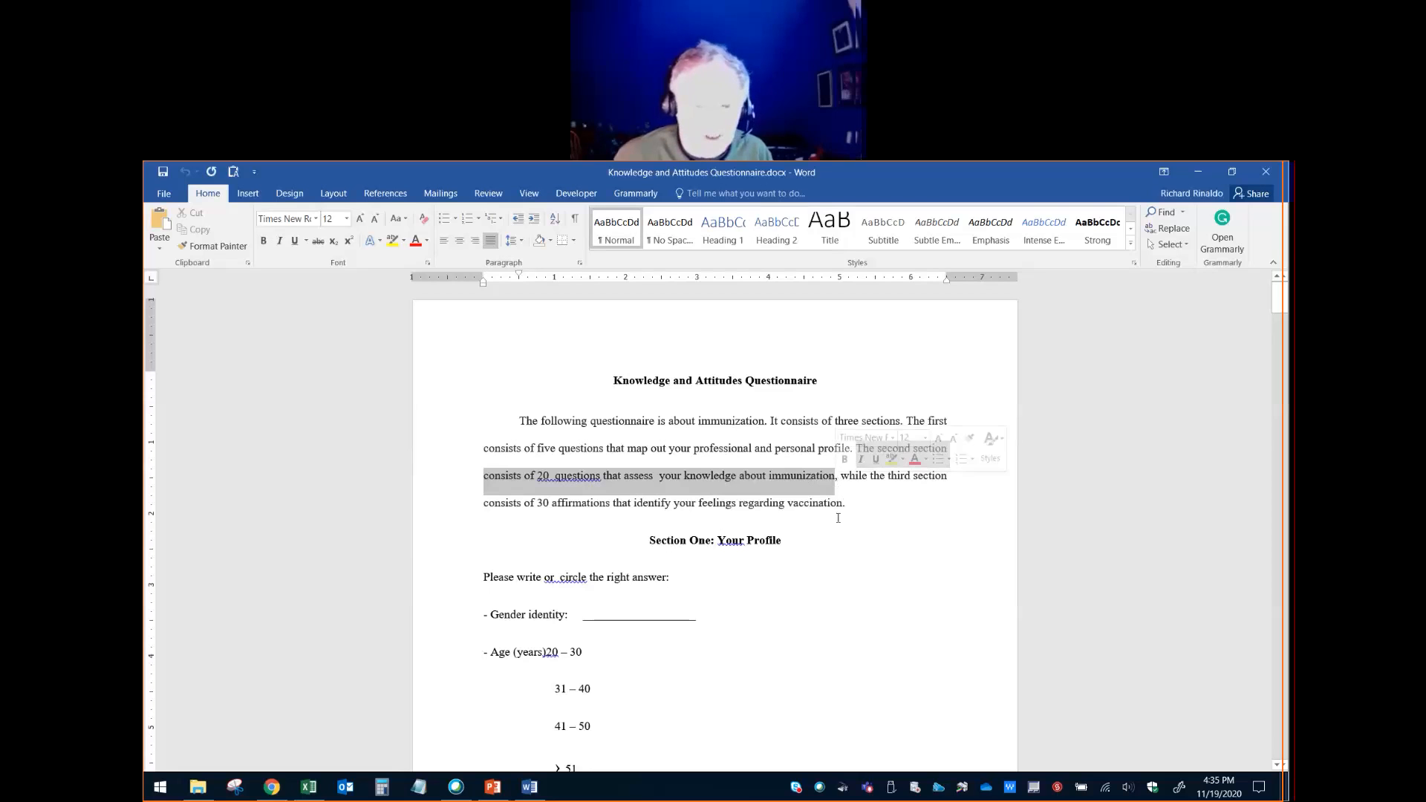
{"action": "left_click", "coordinate": [879, 518]}
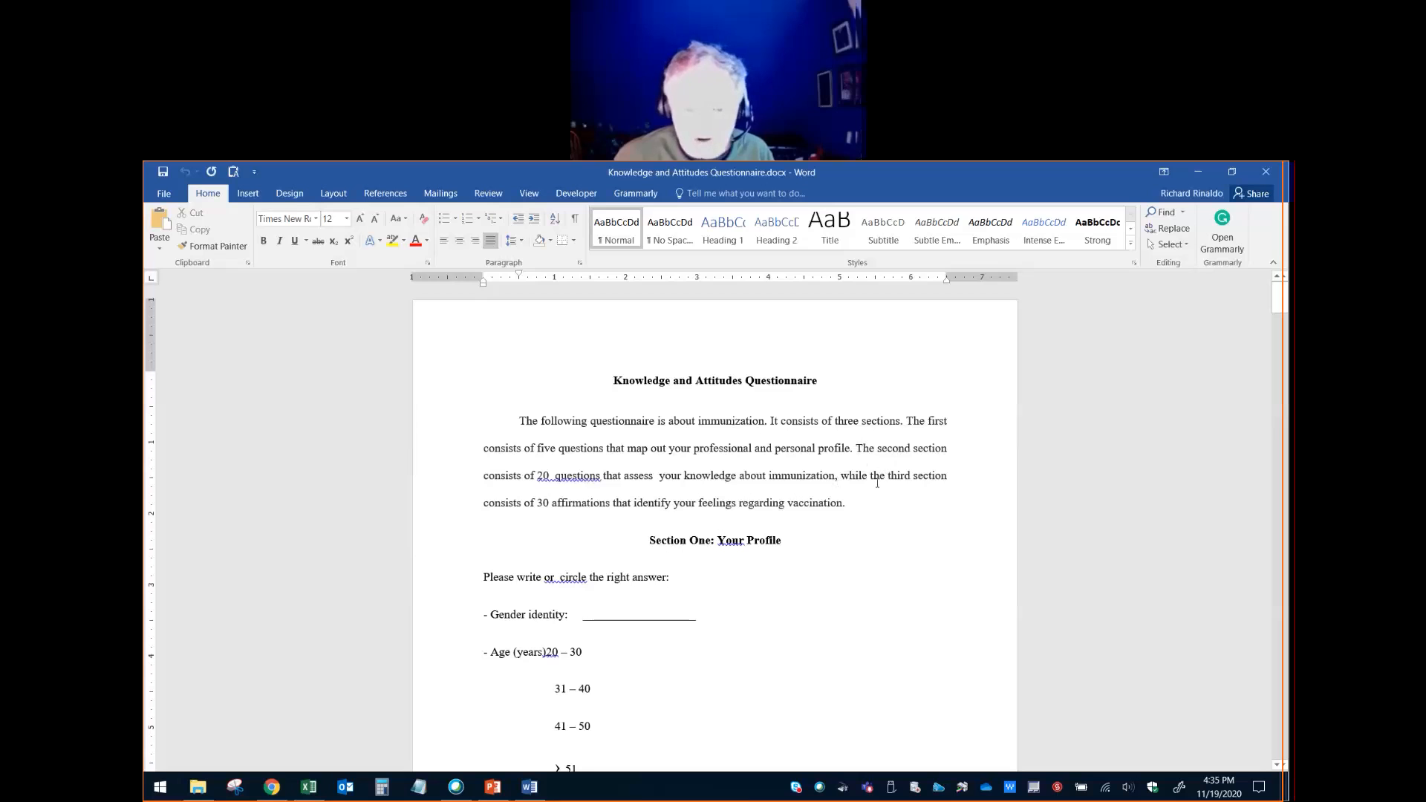
{"action": "left_click_drag", "start_coordinate": [882, 477], "coordinate": [863, 513]}
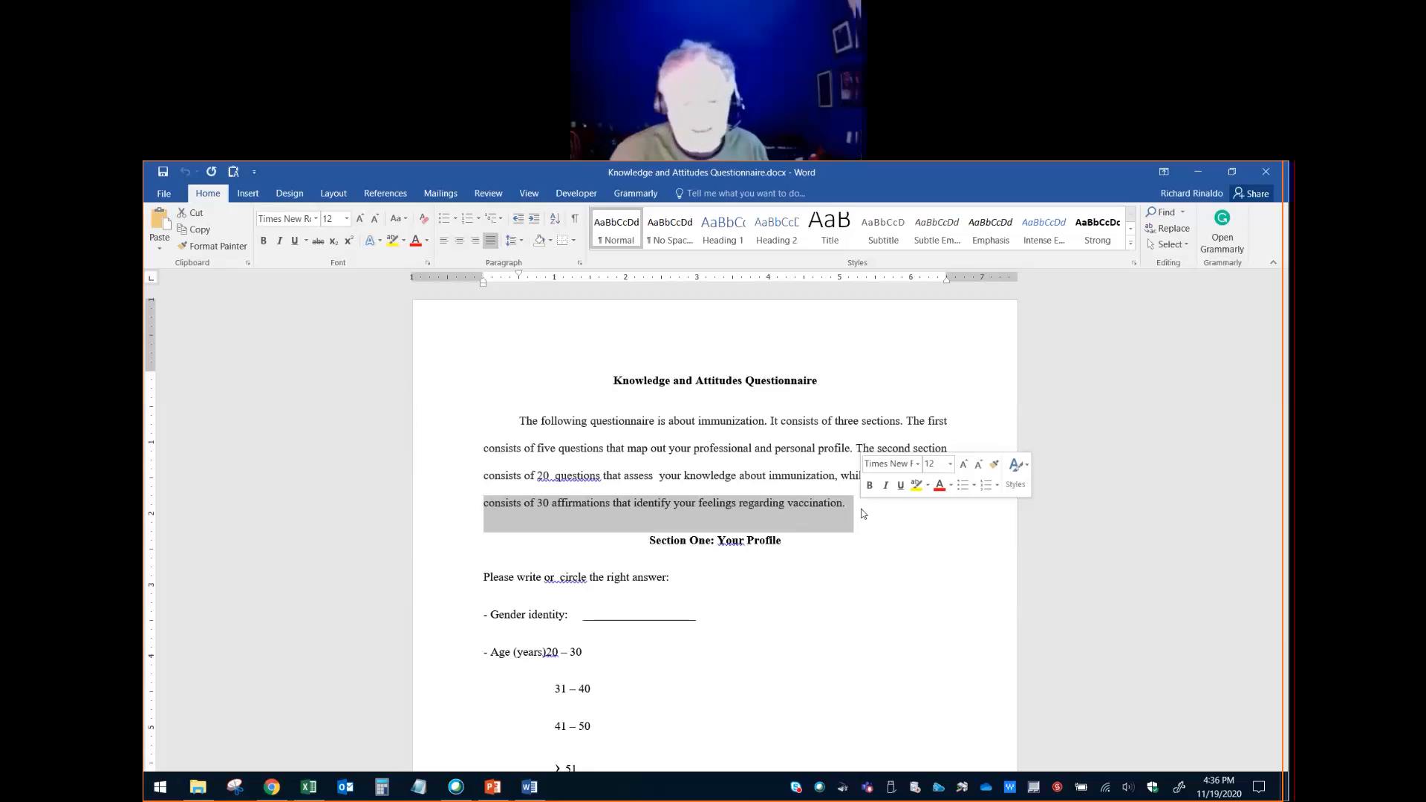
- Read through the Section One profile items and the 20 Section Two knowledge questions down to Section Three
{"action": "scroll", "coordinate": [758, 535], "scroll_direction": "down", "scroll_amount": 10}
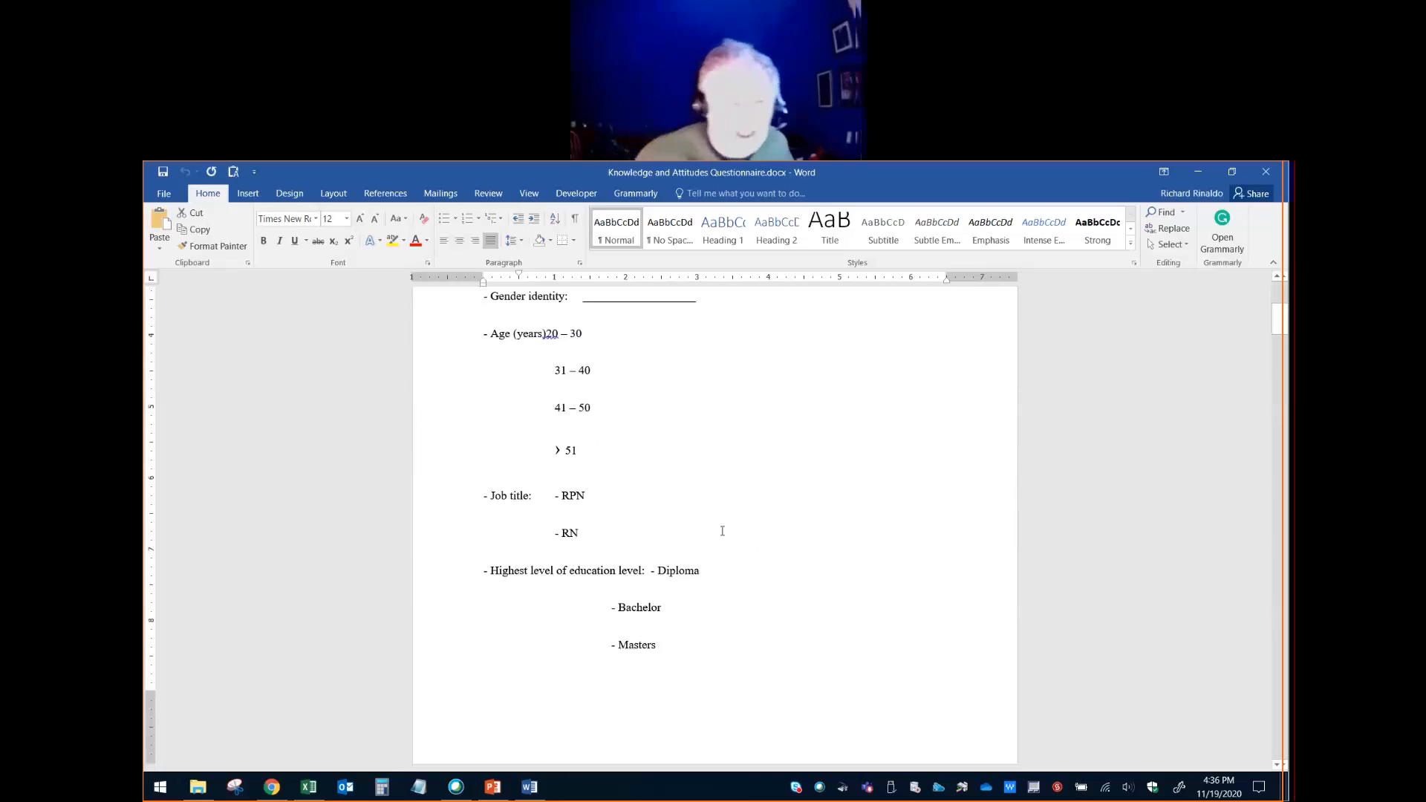
{"action": "scroll", "coordinate": [719, 526], "scroll_direction": "down", "scroll_amount": 5}
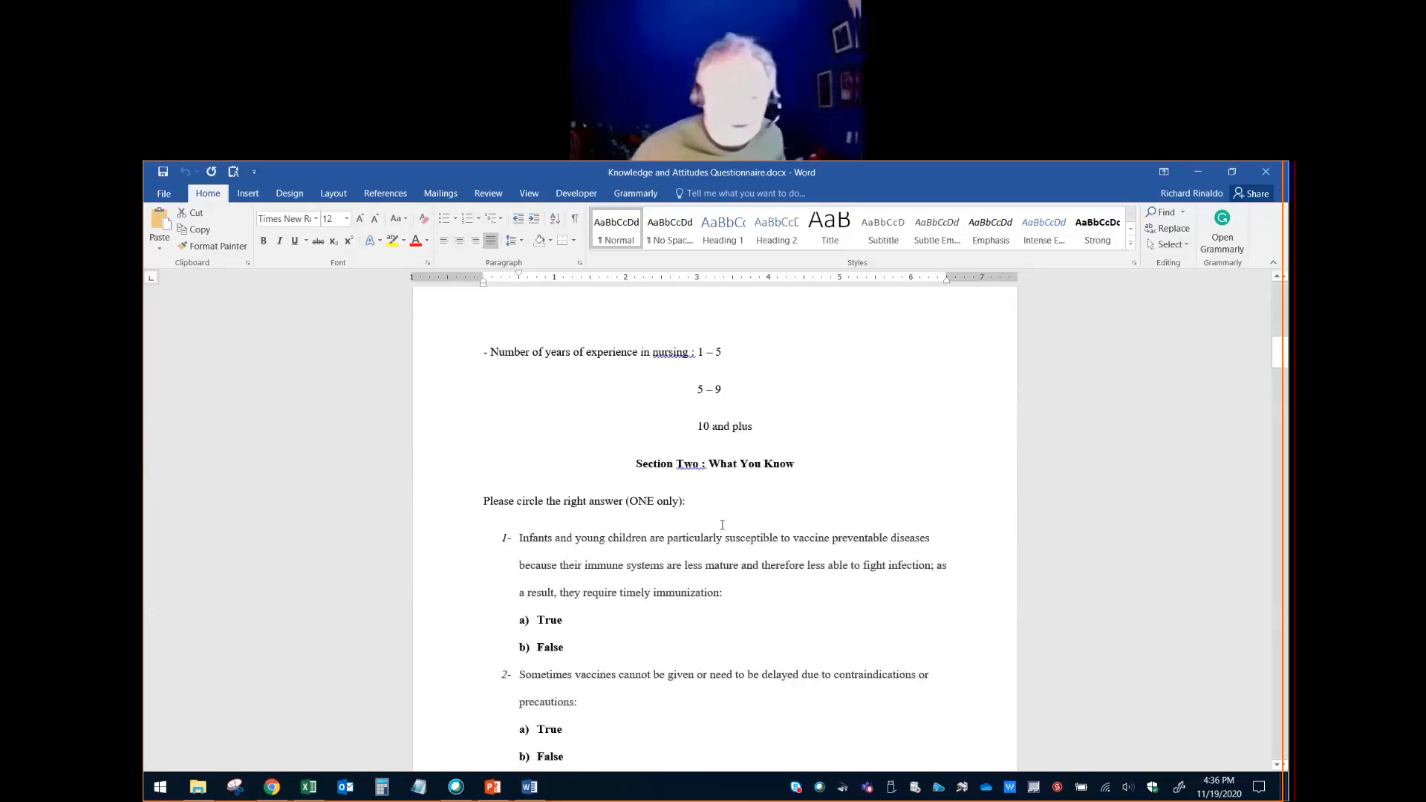
{"action": "scroll", "coordinate": [732, 522], "scroll_direction": "down", "scroll_amount": 1}
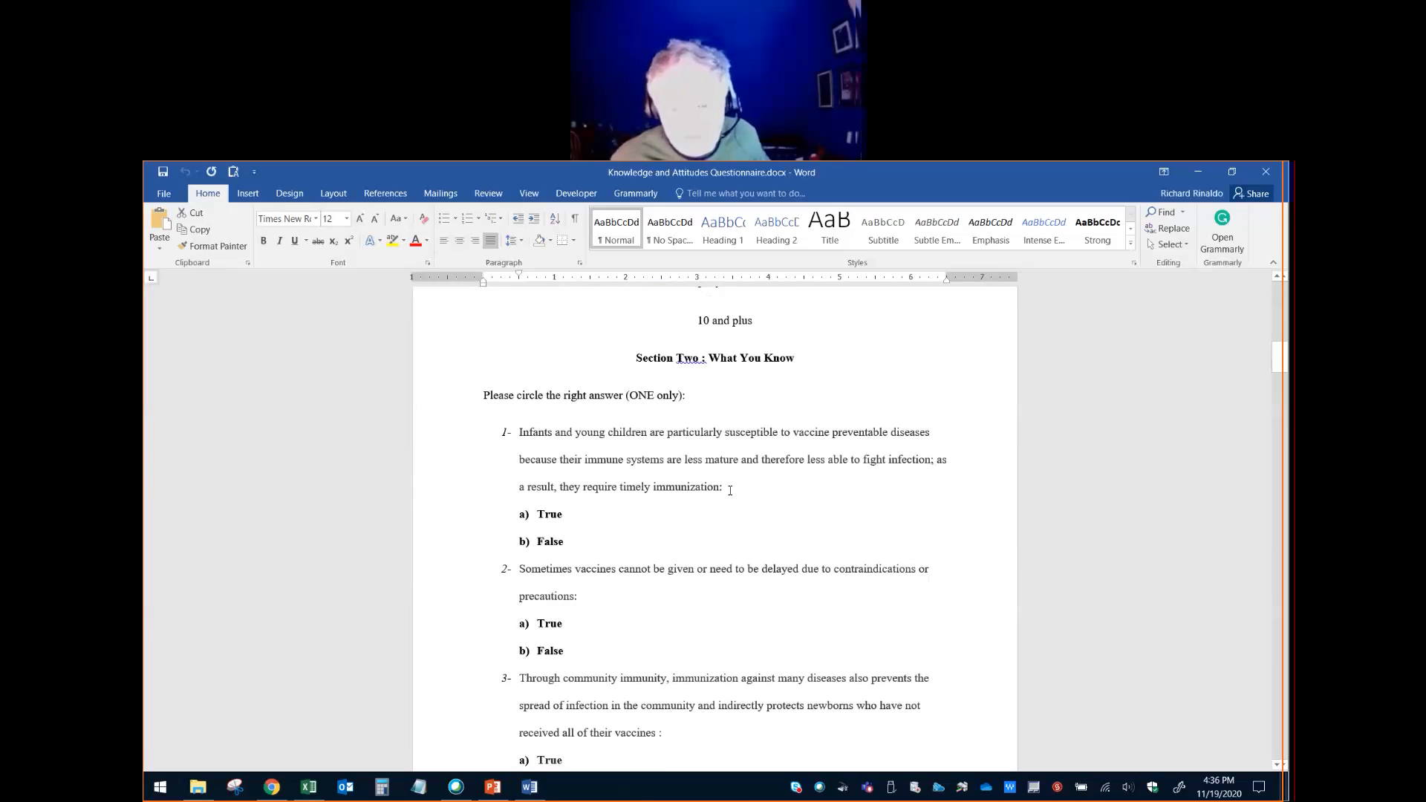
{"action": "scroll", "coordinate": [730, 490], "scroll_direction": "down", "scroll_amount": 10}
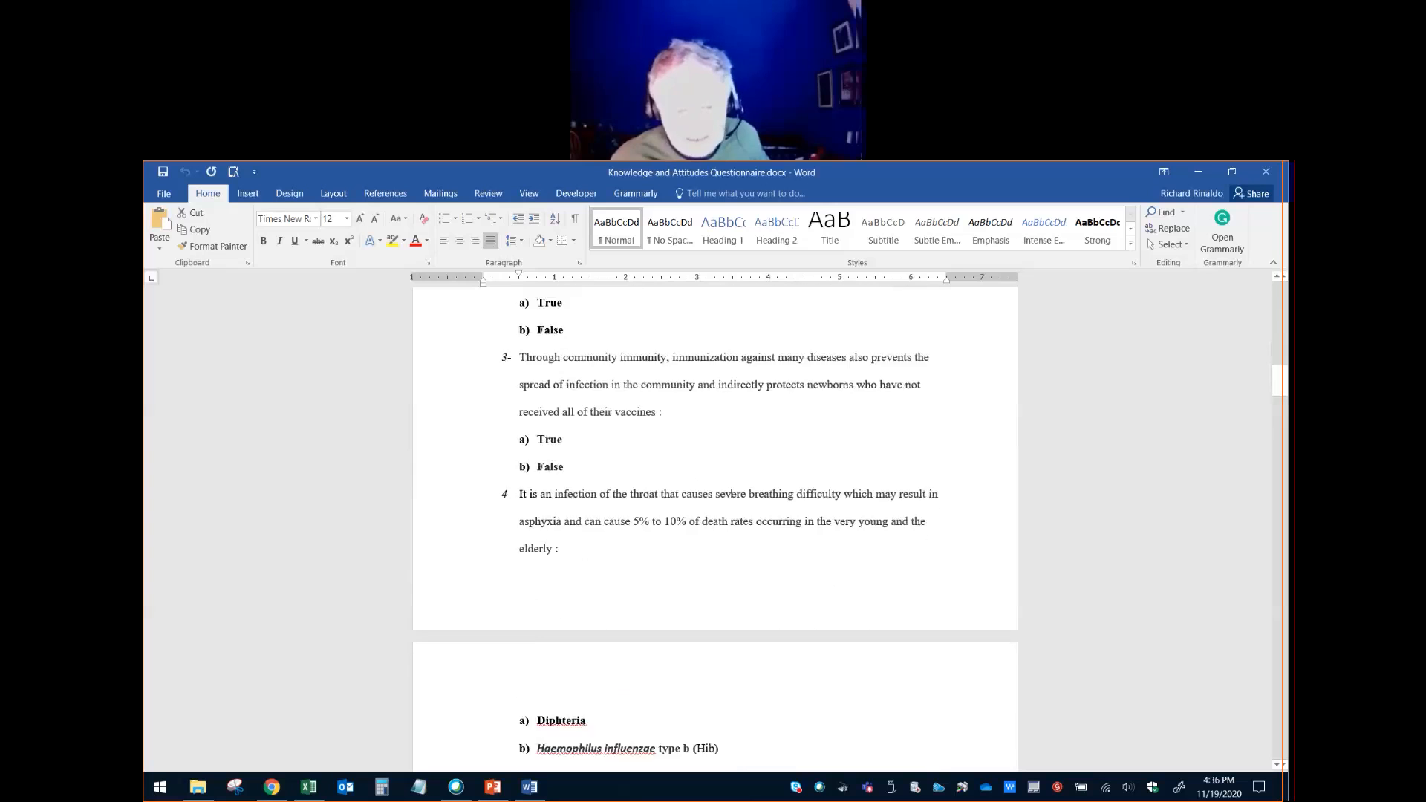
{"action": "scroll", "coordinate": [731, 494], "scroll_direction": "down", "scroll_amount": 20}
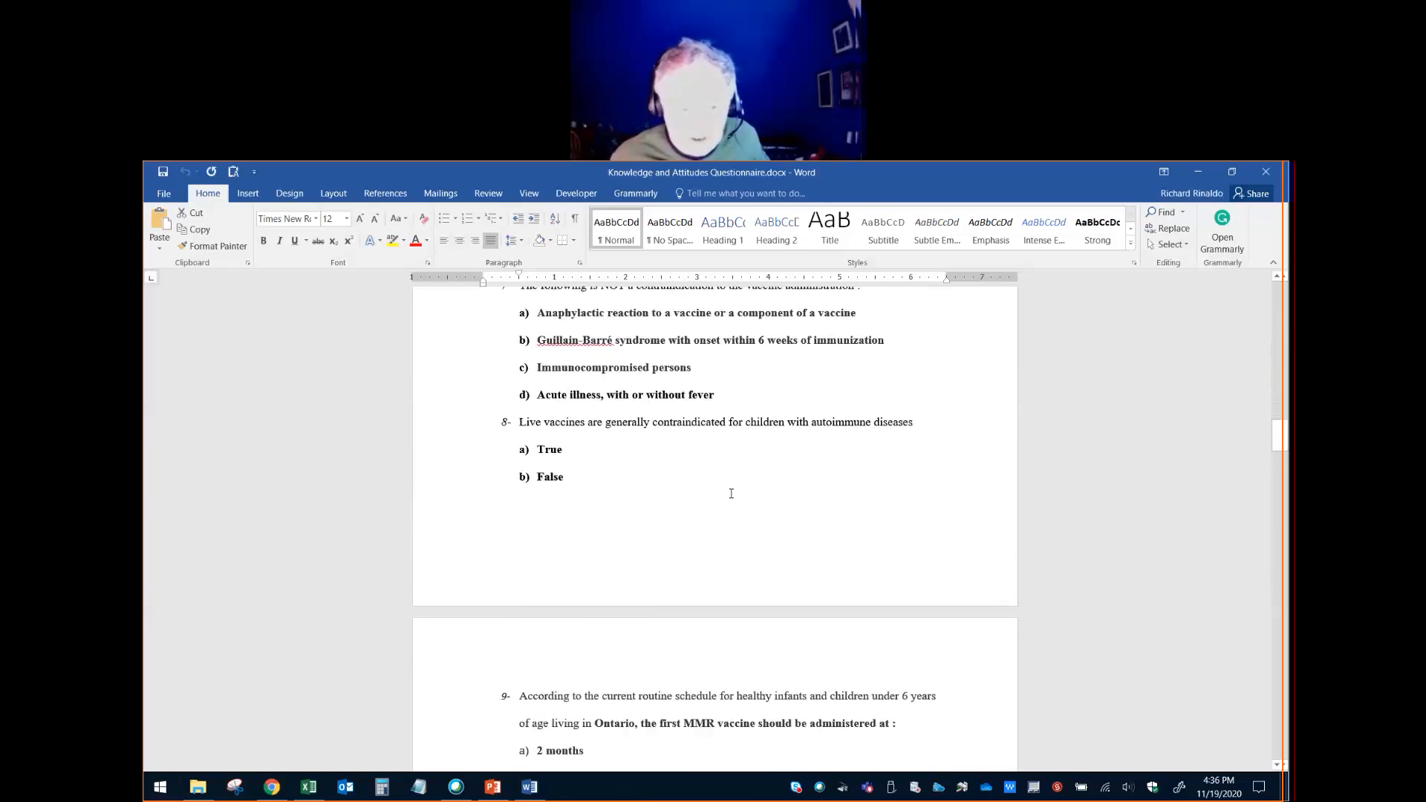
{"action": "scroll", "coordinate": [731, 493], "scroll_direction": "down", "scroll_amount": 20}
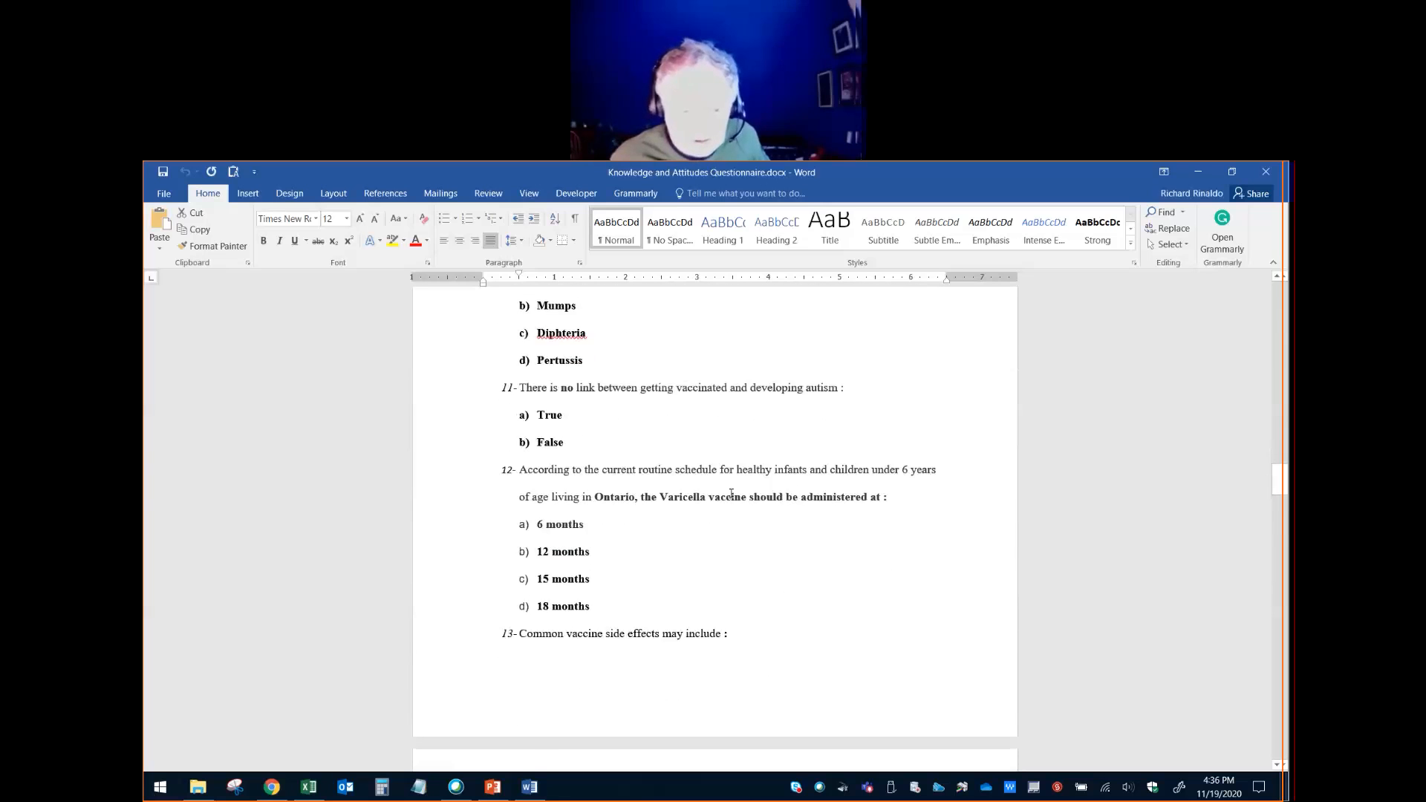
{"action": "scroll", "coordinate": [731, 493], "scroll_direction": "down", "scroll_amount": 10}
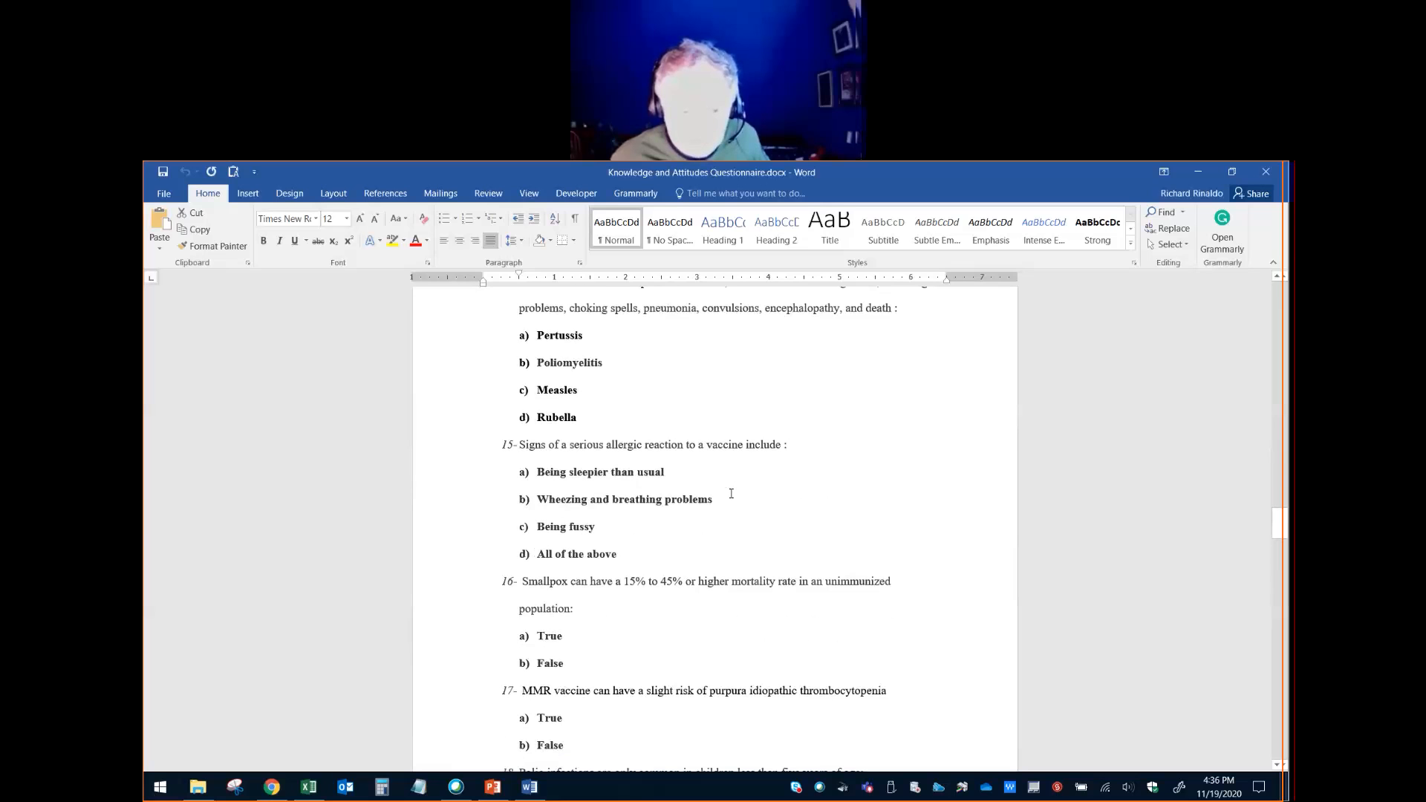
{"action": "scroll", "coordinate": [731, 493], "scroll_direction": "down", "scroll_amount": 12}
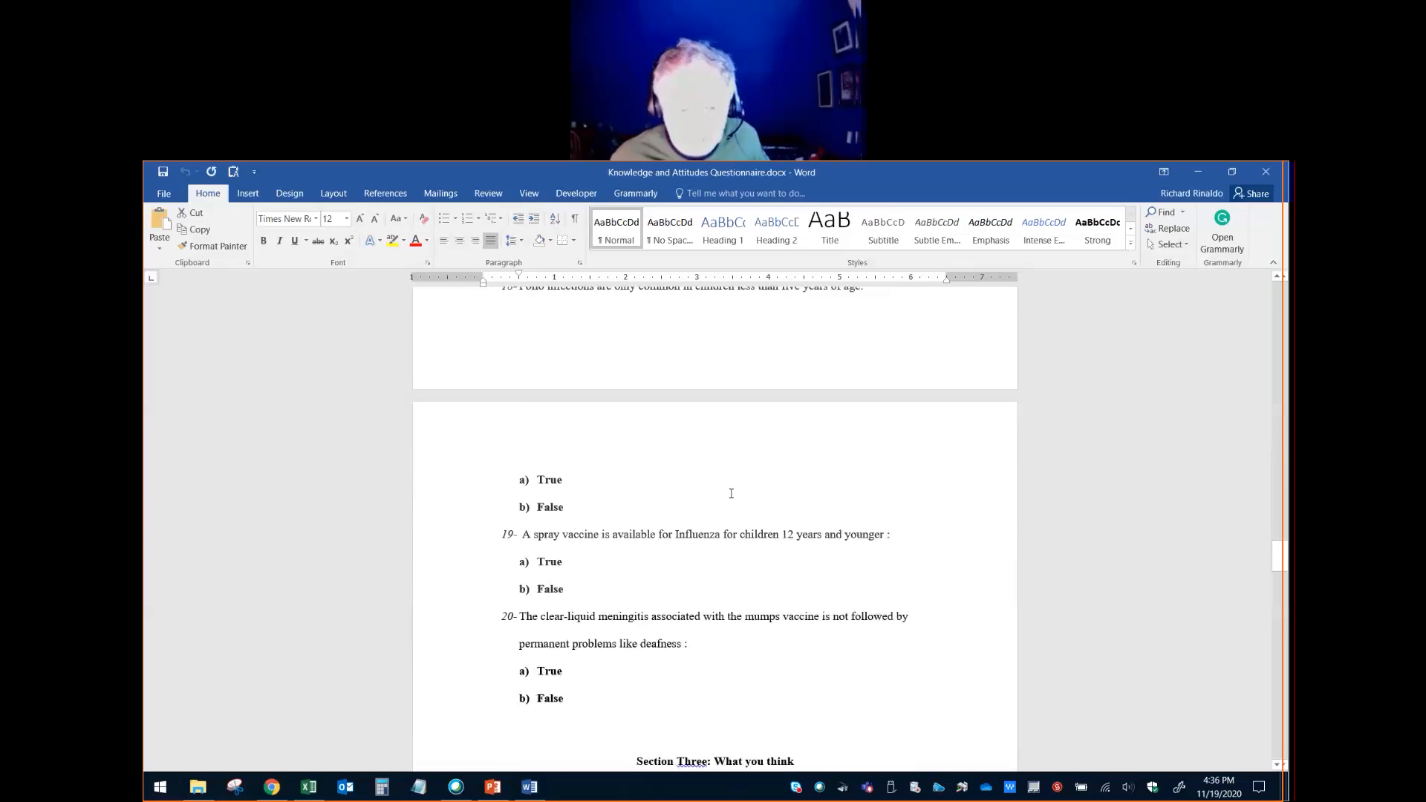
{"action": "scroll", "coordinate": [731, 493], "scroll_direction": "down", "scroll_amount": 10}
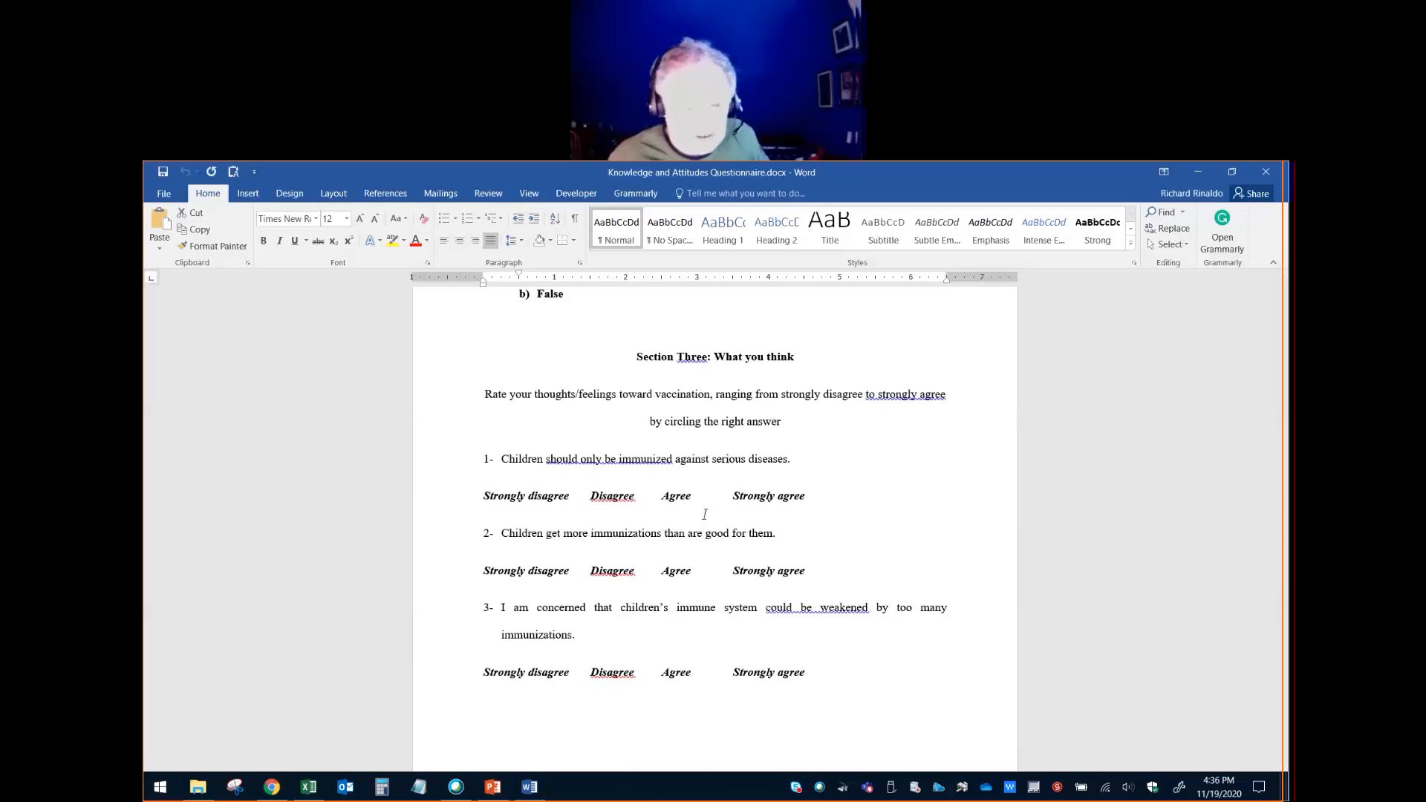
- Highlight the first three attitude statements of Section Three one after another to read them
{"action": "scroll", "coordinate": [704, 514], "scroll_direction": "down", "scroll_amount": 1}
{"action": "left_click_drag", "start_coordinate": [788, 429], "coordinate": [486, 425]}
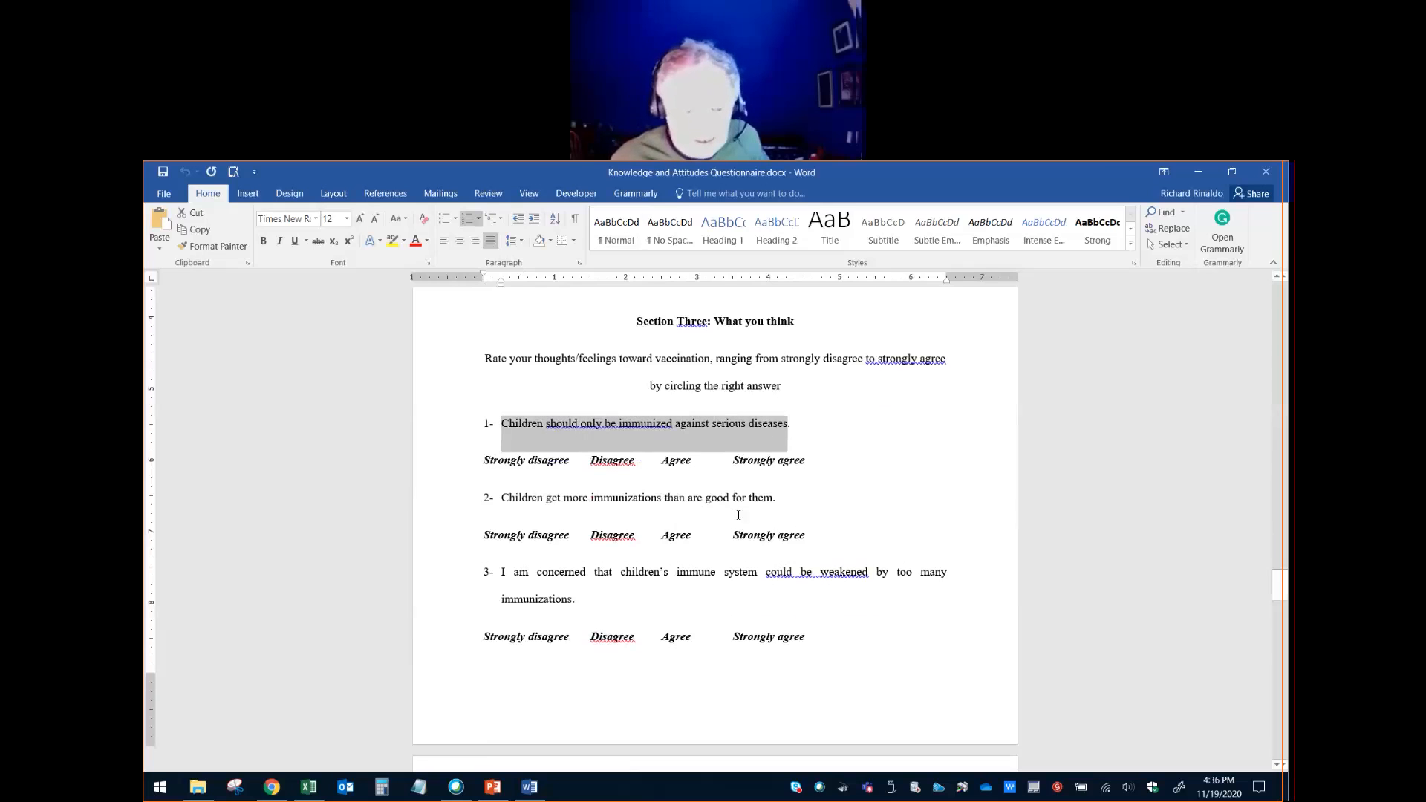
{"action": "left_click_drag", "start_coordinate": [781, 502], "coordinate": [517, 503]}
{"action": "scroll", "coordinate": [580, 563], "scroll_direction": "down", "scroll_amount": 2}
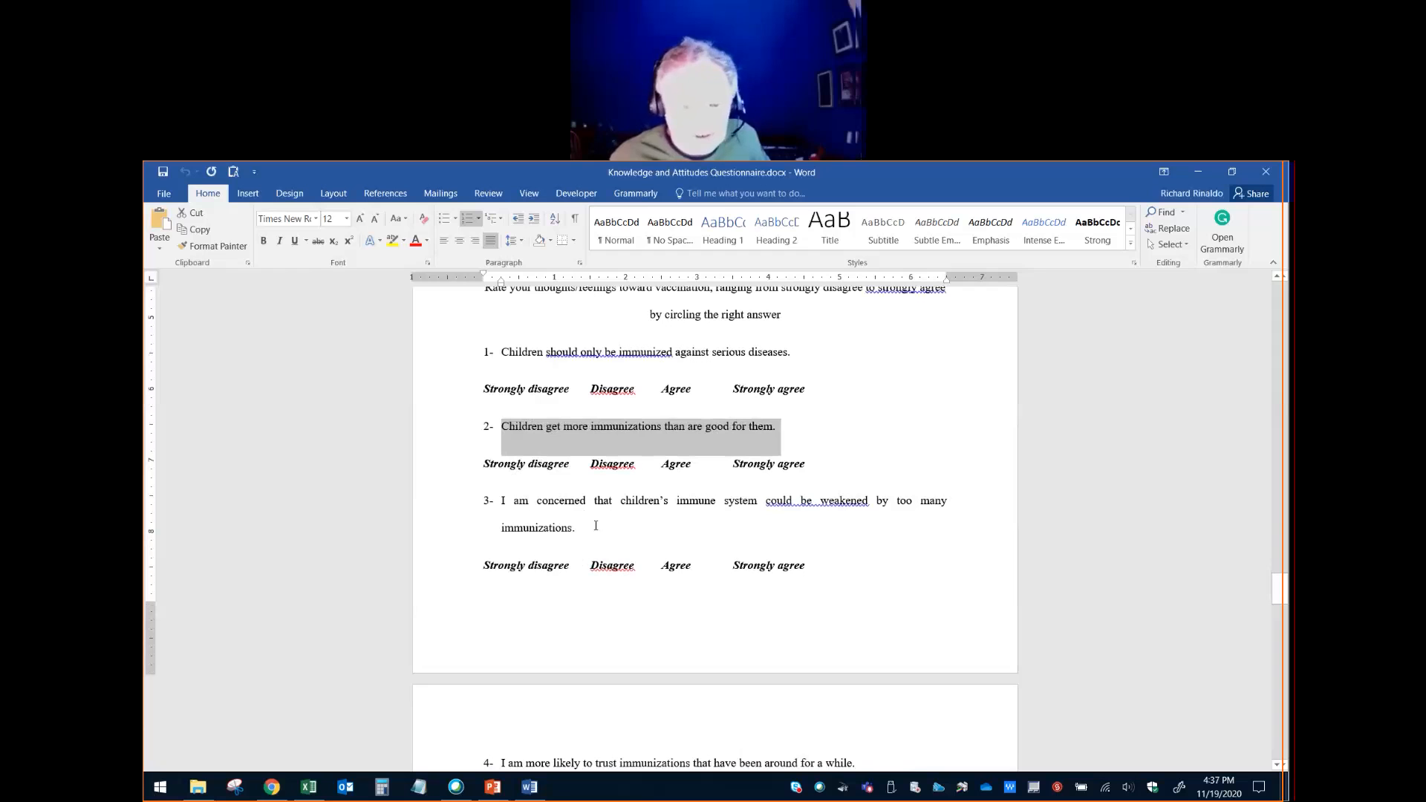
{"action": "left_click_drag", "start_coordinate": [580, 534], "coordinate": [498, 507]}
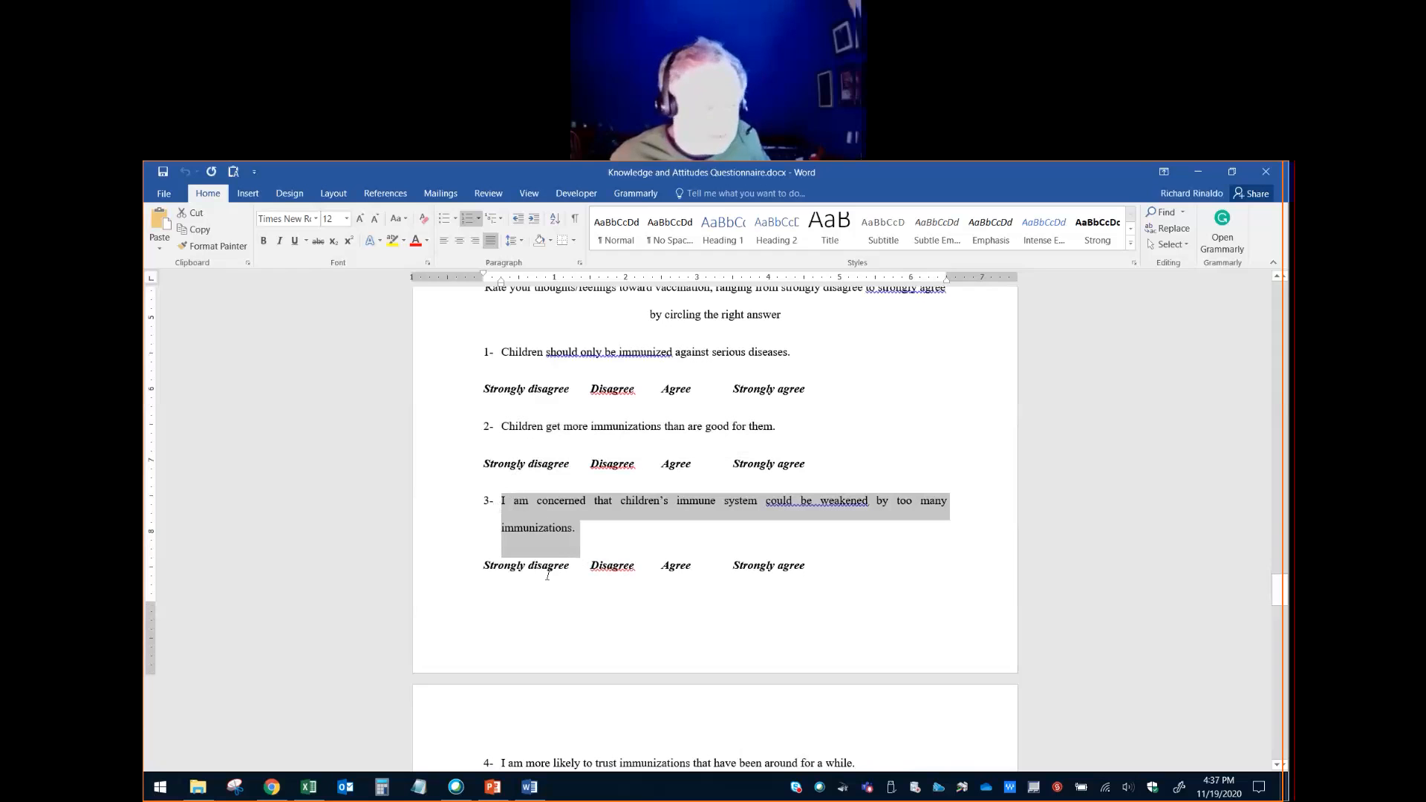
- Highlight attitude statements 4, 5 and 6 of Section Three in turn to read them
{"action": "scroll", "coordinate": [602, 575], "scroll_direction": "down", "scroll_amount": 9}
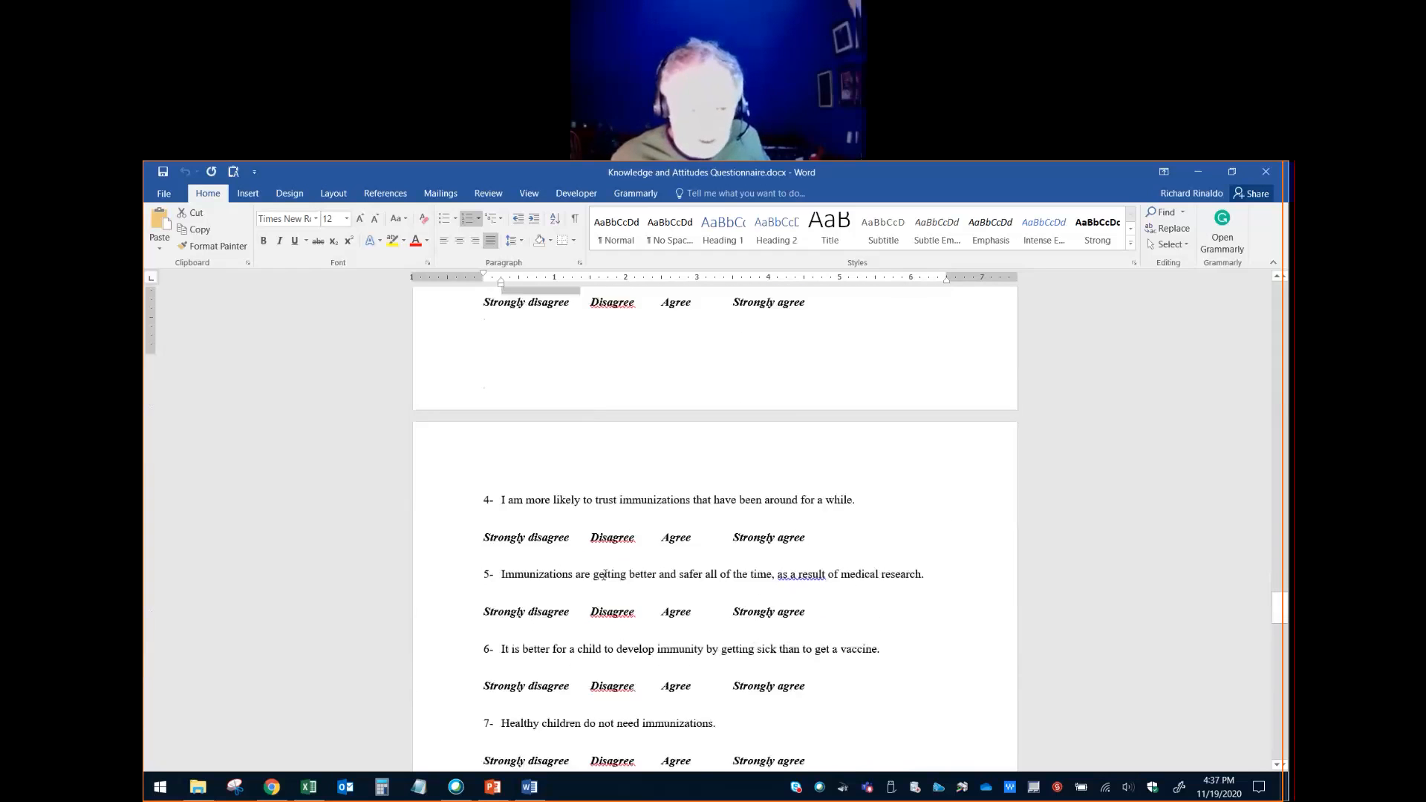
{"action": "left_click_drag", "start_coordinate": [857, 444], "coordinate": [502, 448]}
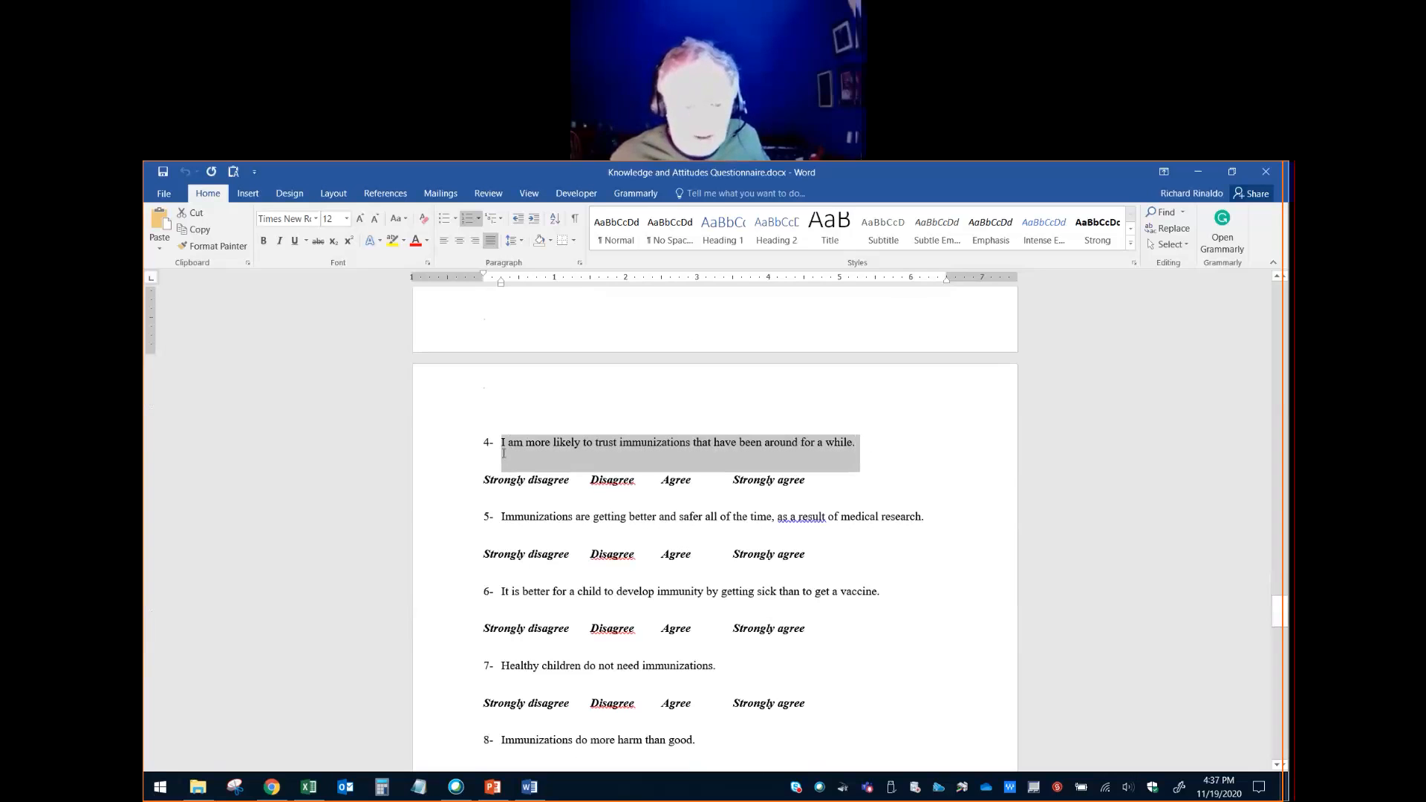
{"action": "left_click", "coordinate": [809, 543]}
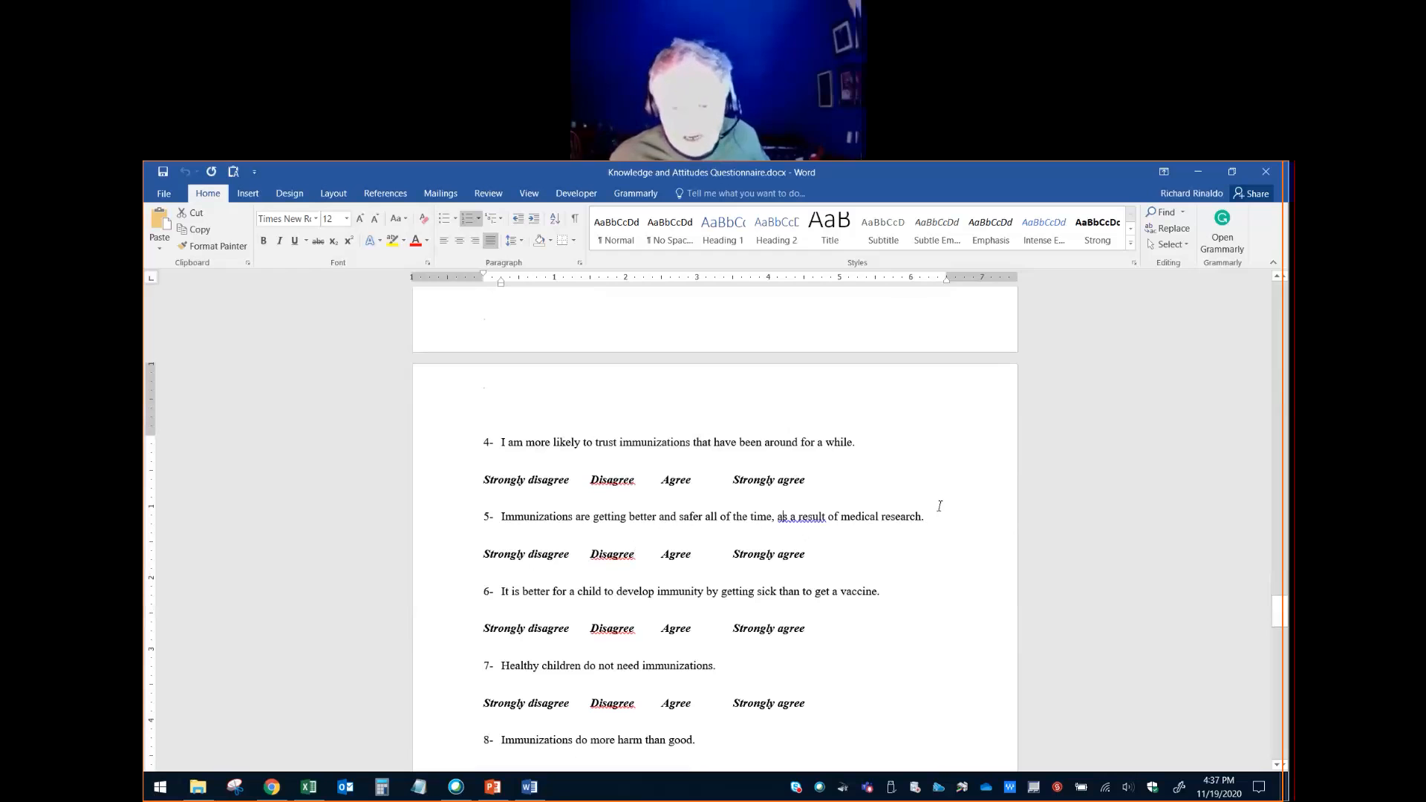
{"action": "left_click_drag", "start_coordinate": [941, 513], "coordinate": [558, 514]}
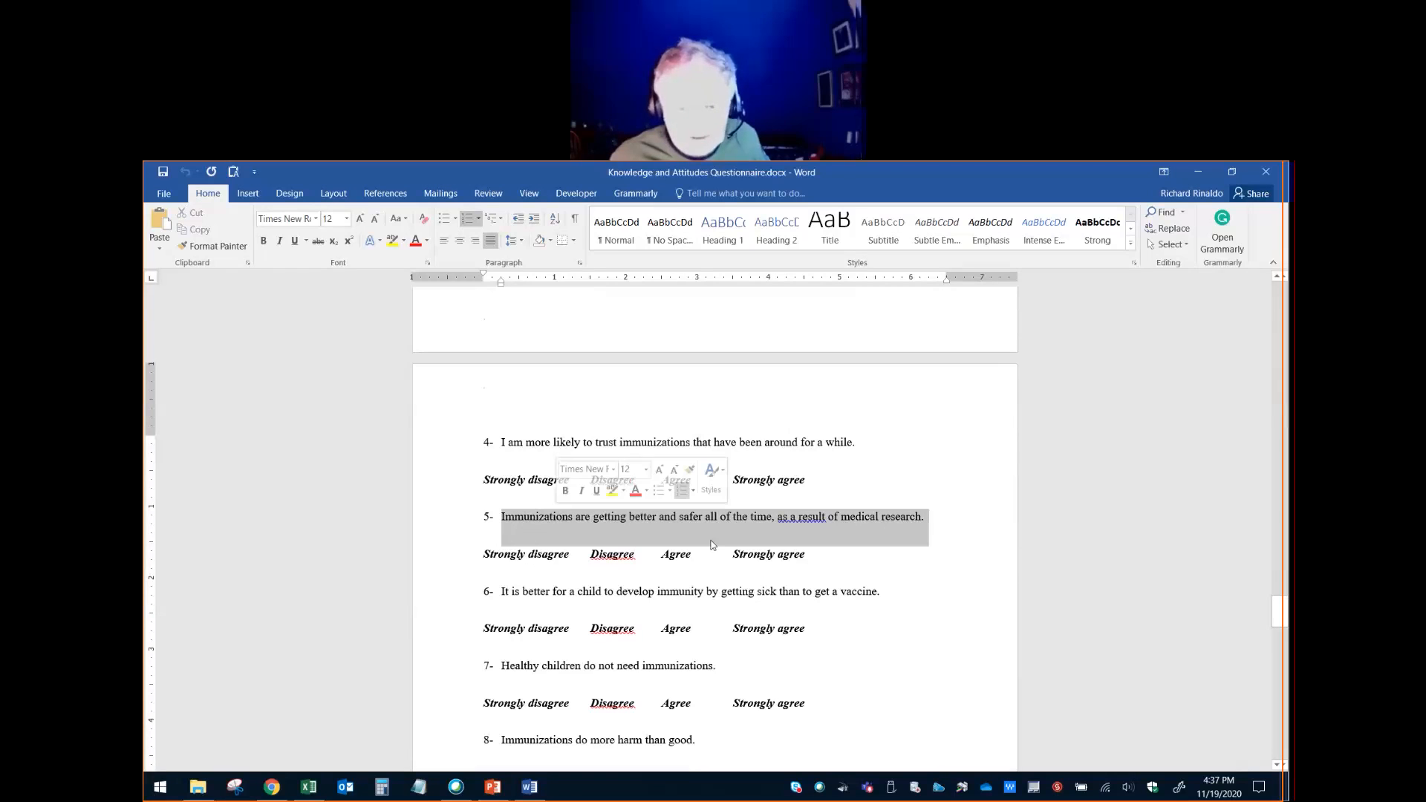
{"action": "scroll", "coordinate": [710, 542], "scroll_direction": "down", "scroll_amount": 3}
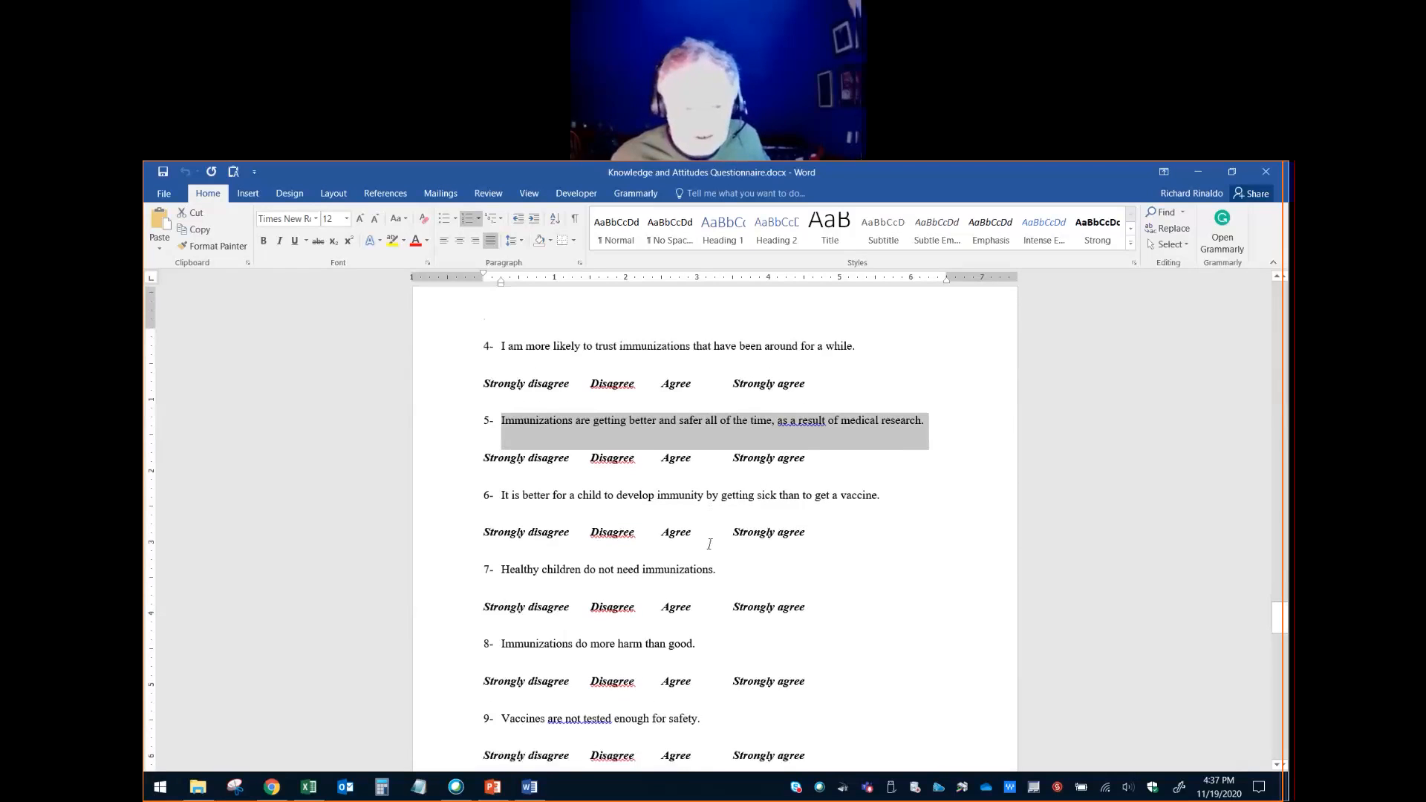
{"action": "left_click", "coordinate": [673, 485]}
{"action": "left_click_drag", "start_coordinate": [895, 485], "coordinate": [505, 487]}
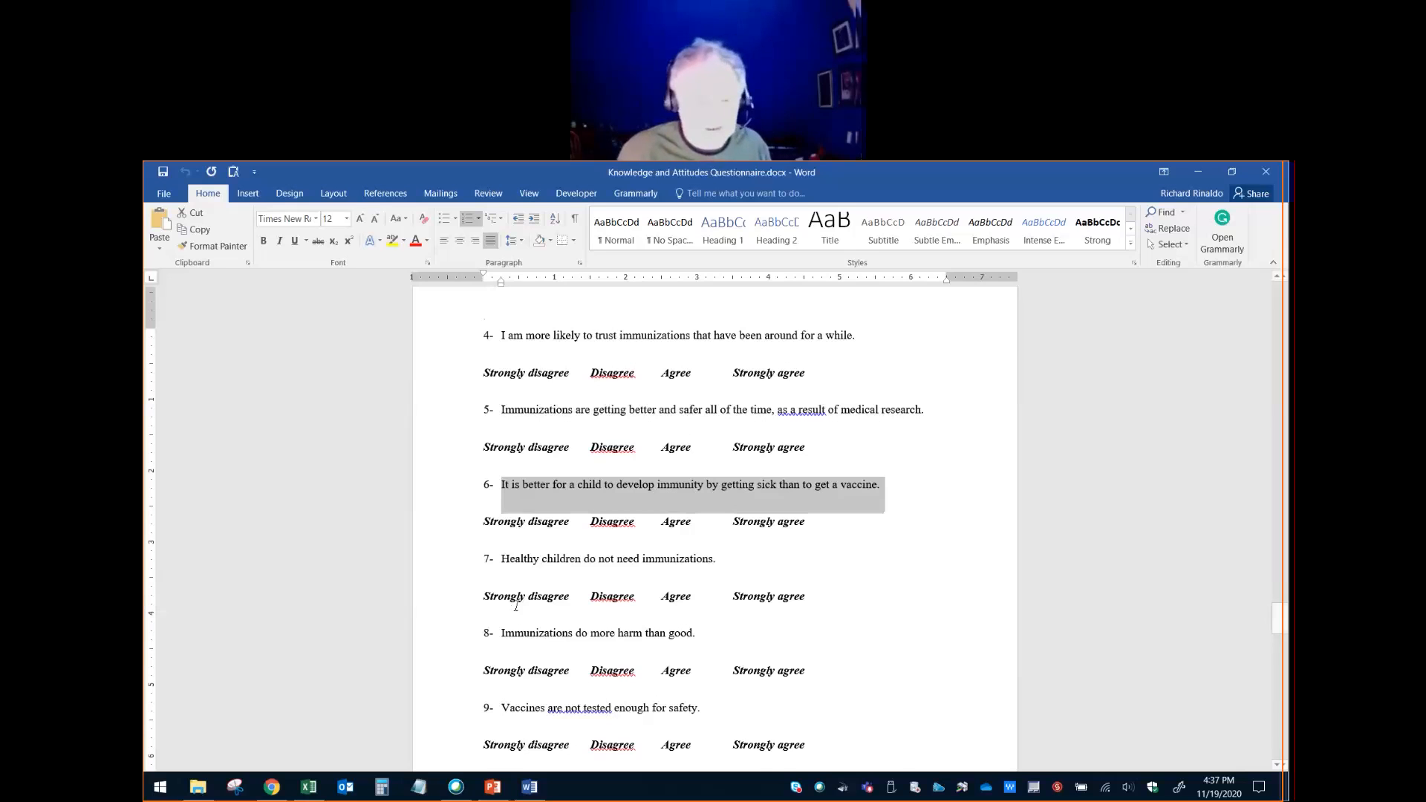
- Look over the remaining Section Three statements through the end of the questionnaire and back to the section's first items
{"action": "scroll", "coordinate": [557, 594], "scroll_direction": "down", "scroll_amount": 10}
{"action": "scroll", "coordinate": [597, 589], "scroll_direction": "down", "scroll_amount": 8}
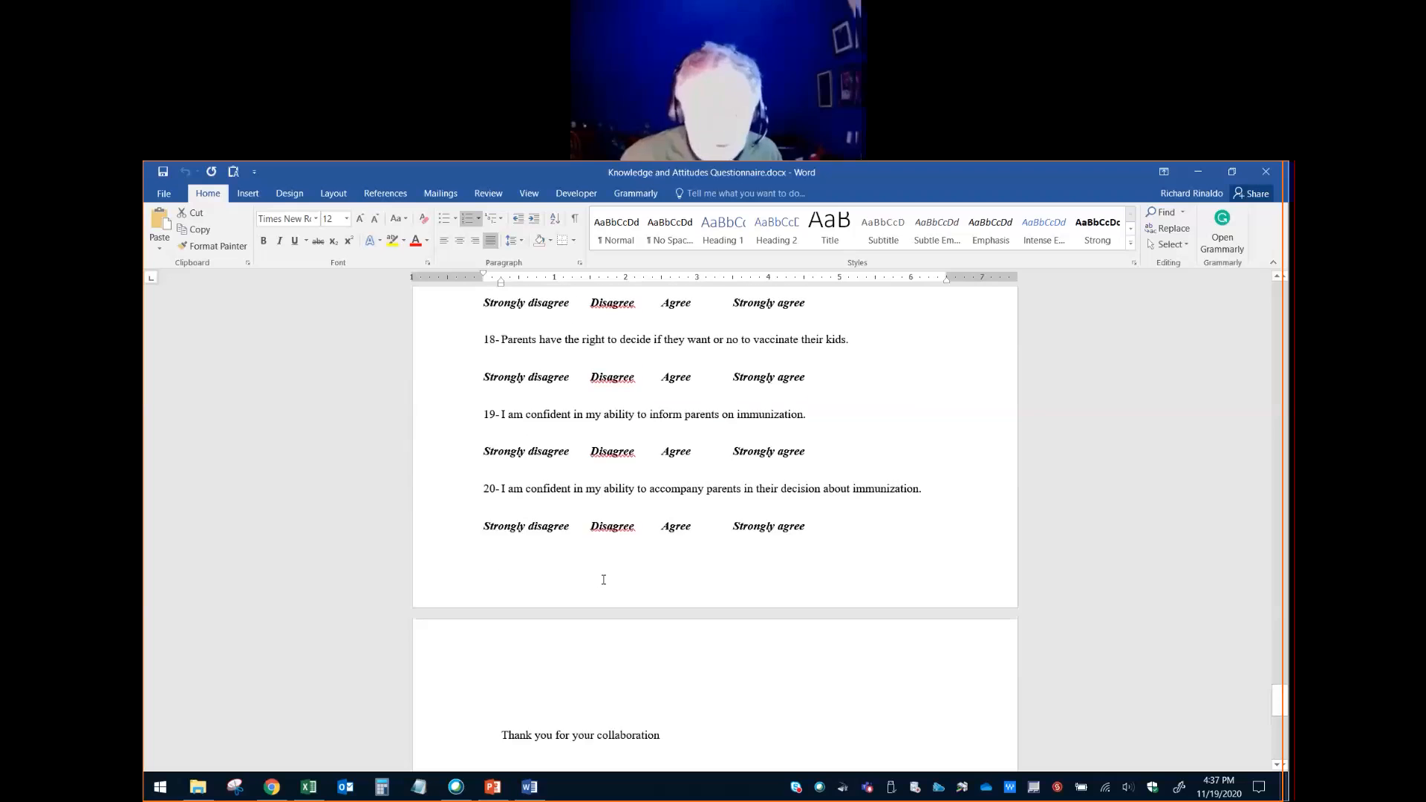
{"action": "scroll", "coordinate": [603, 580], "scroll_direction": "up", "scroll_amount": 6}
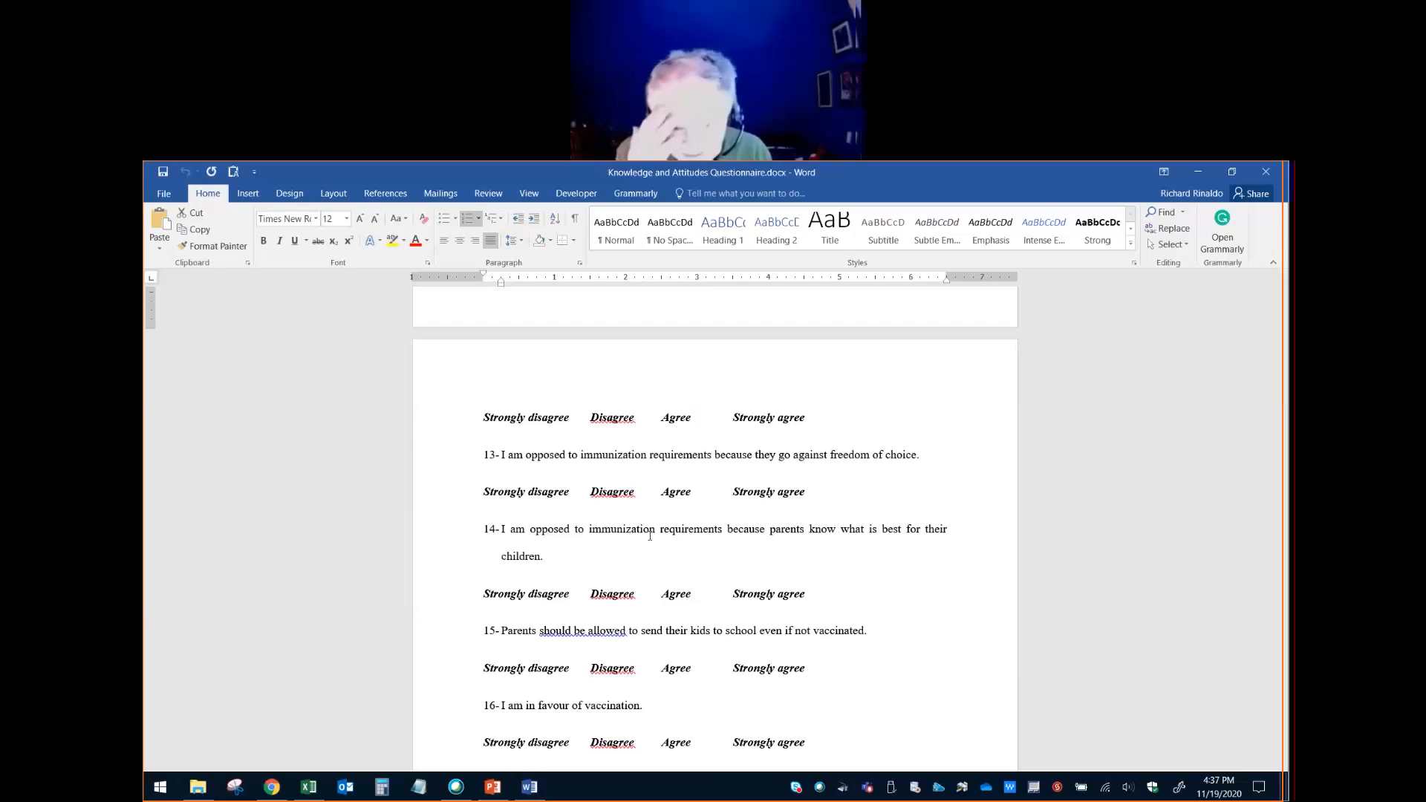
{"action": "scroll", "coordinate": [652, 539], "scroll_direction": "up", "scroll_amount": 6}
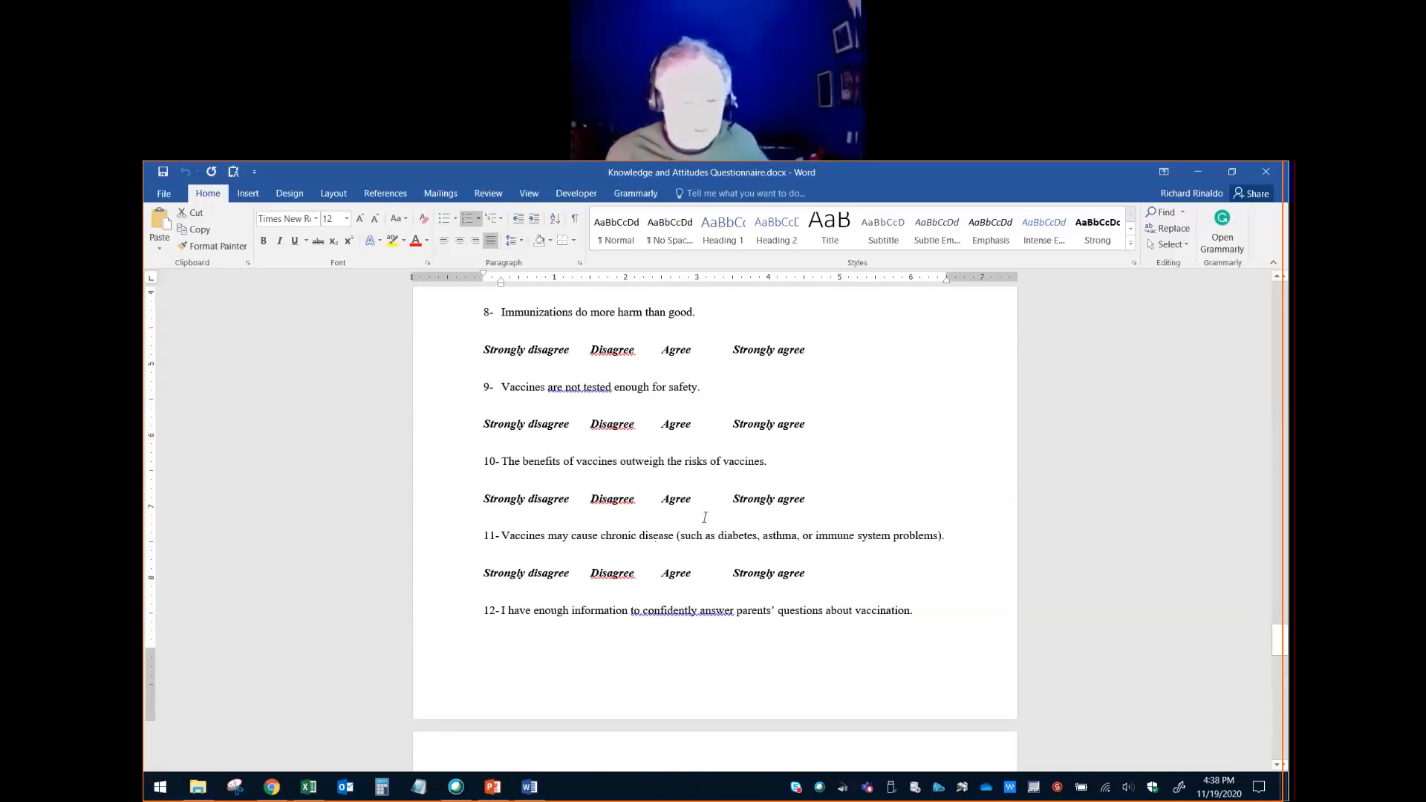
{"action": "scroll", "coordinate": [705, 517], "scroll_direction": "up", "scroll_amount": 9}
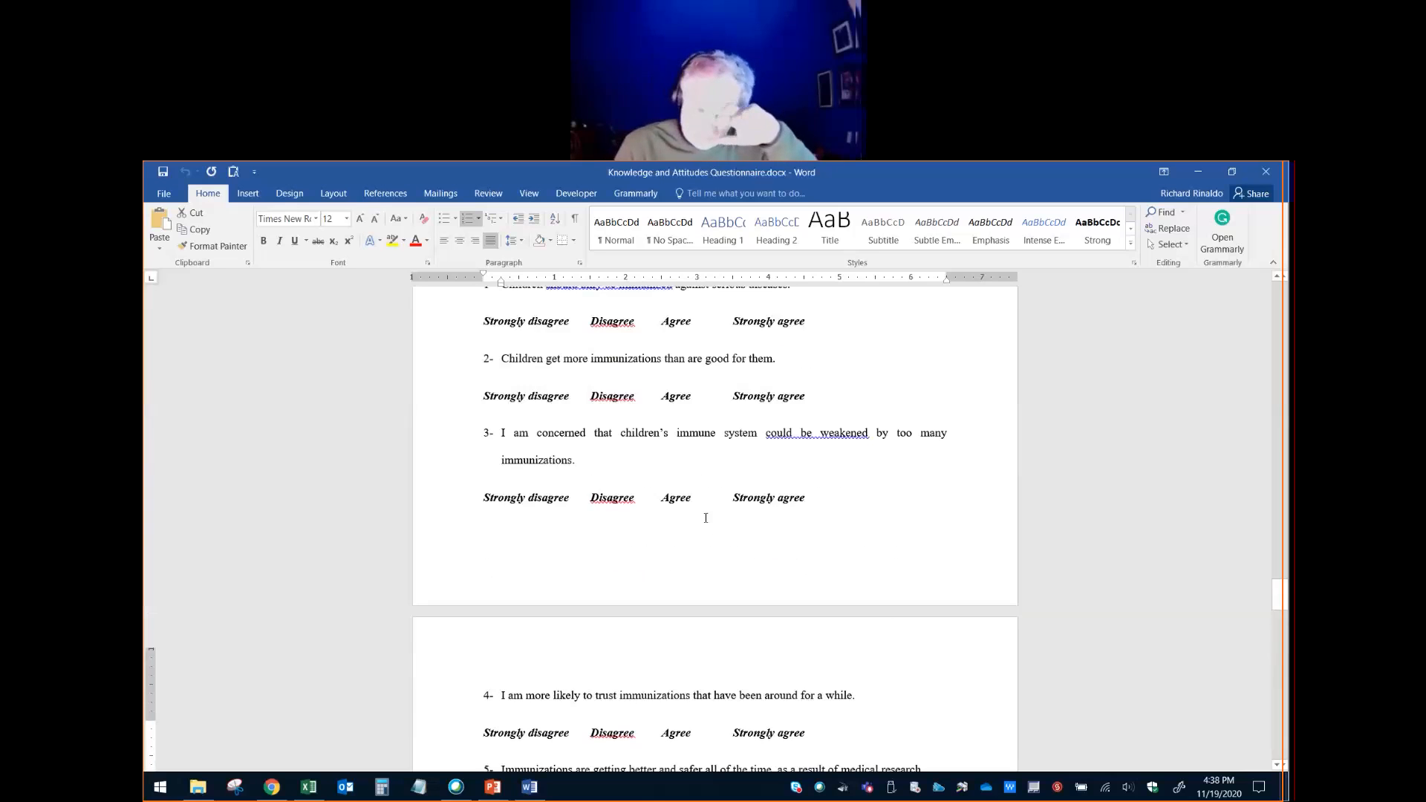
- Go back through the knowledge questions to the start of Section Two and highlight the heading "Section Two : What You Know"
{"action": "scroll", "coordinate": [705, 518], "scroll_direction": "up", "scroll_amount": 10}
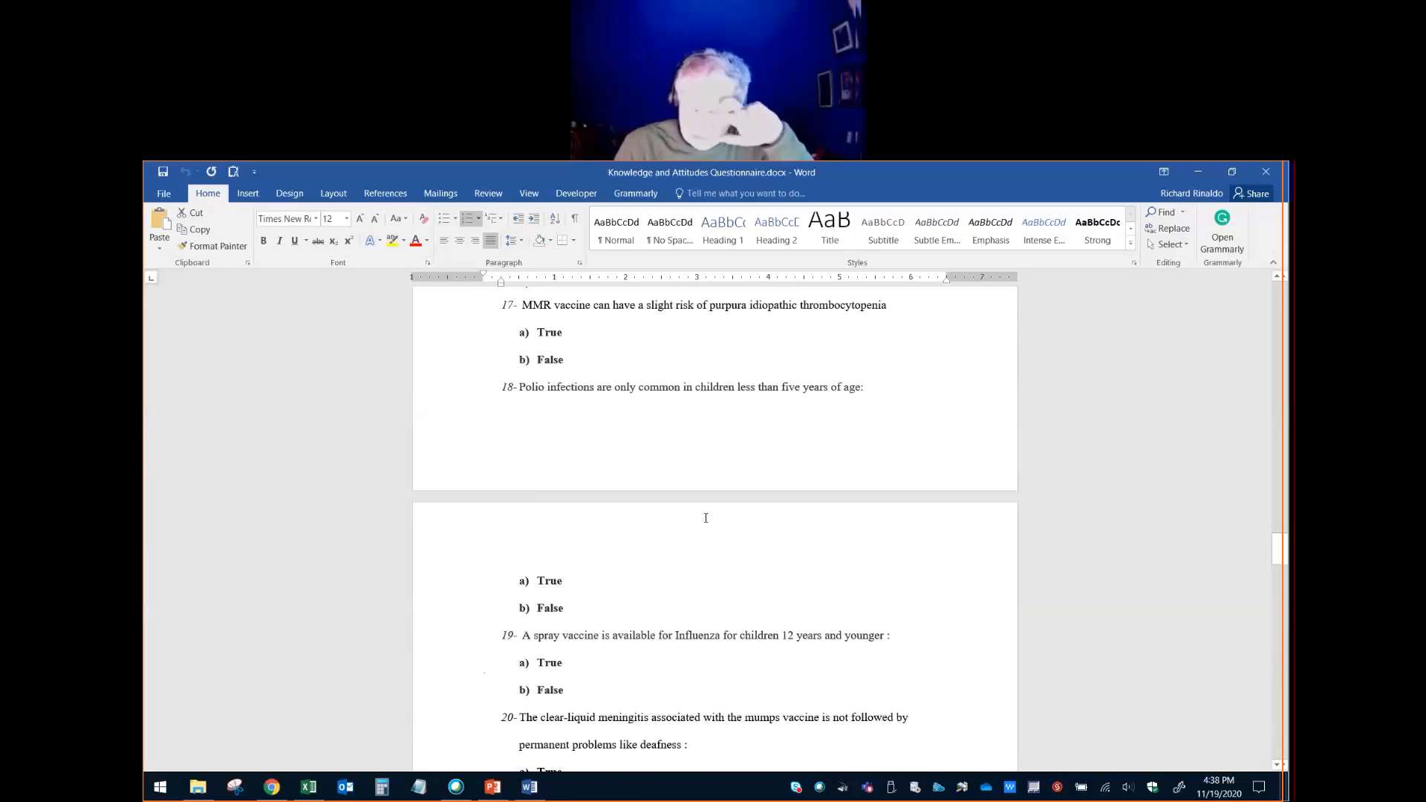
{"action": "scroll", "coordinate": [706, 518], "scroll_direction": "up", "scroll_amount": 10}
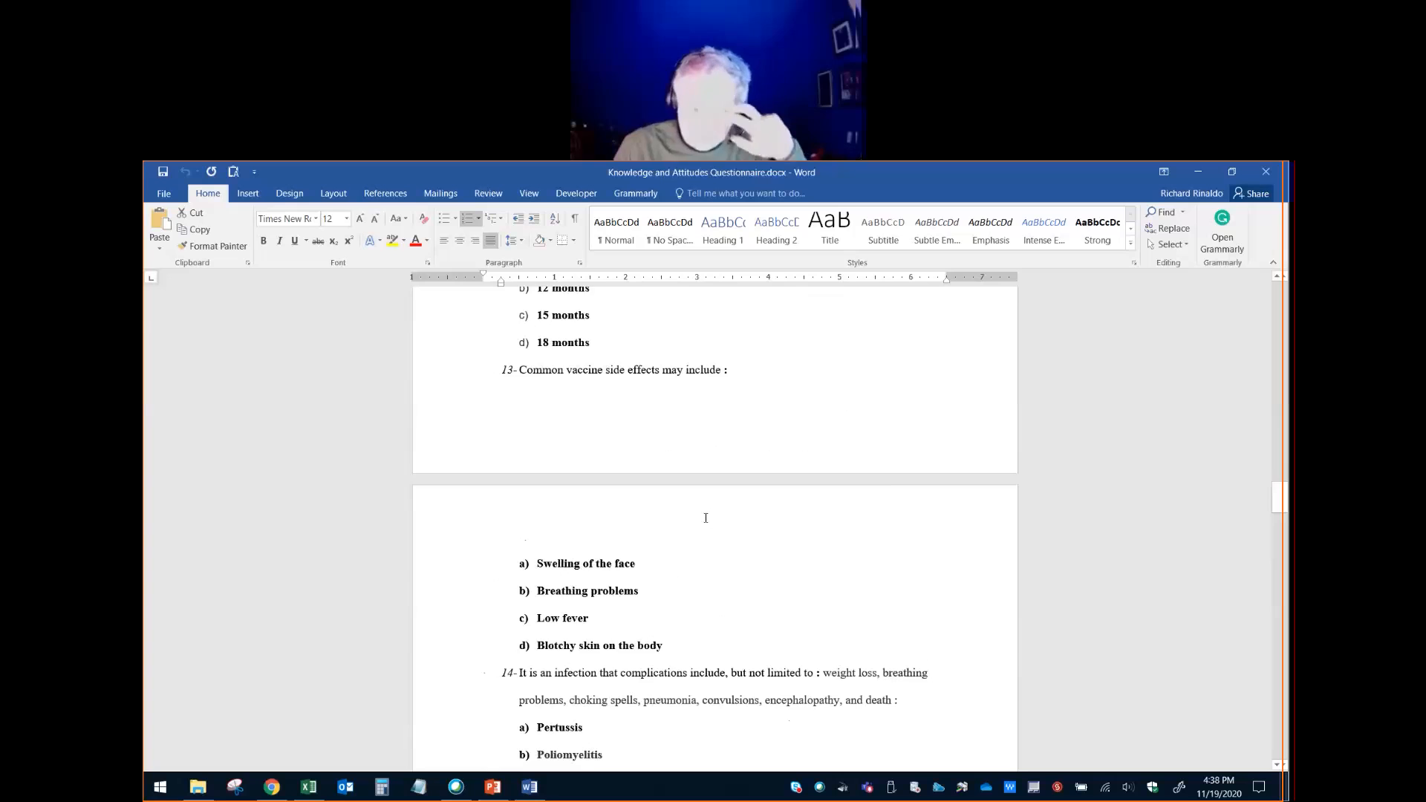
{"action": "scroll", "coordinate": [706, 517], "scroll_direction": "up", "scroll_amount": 10}
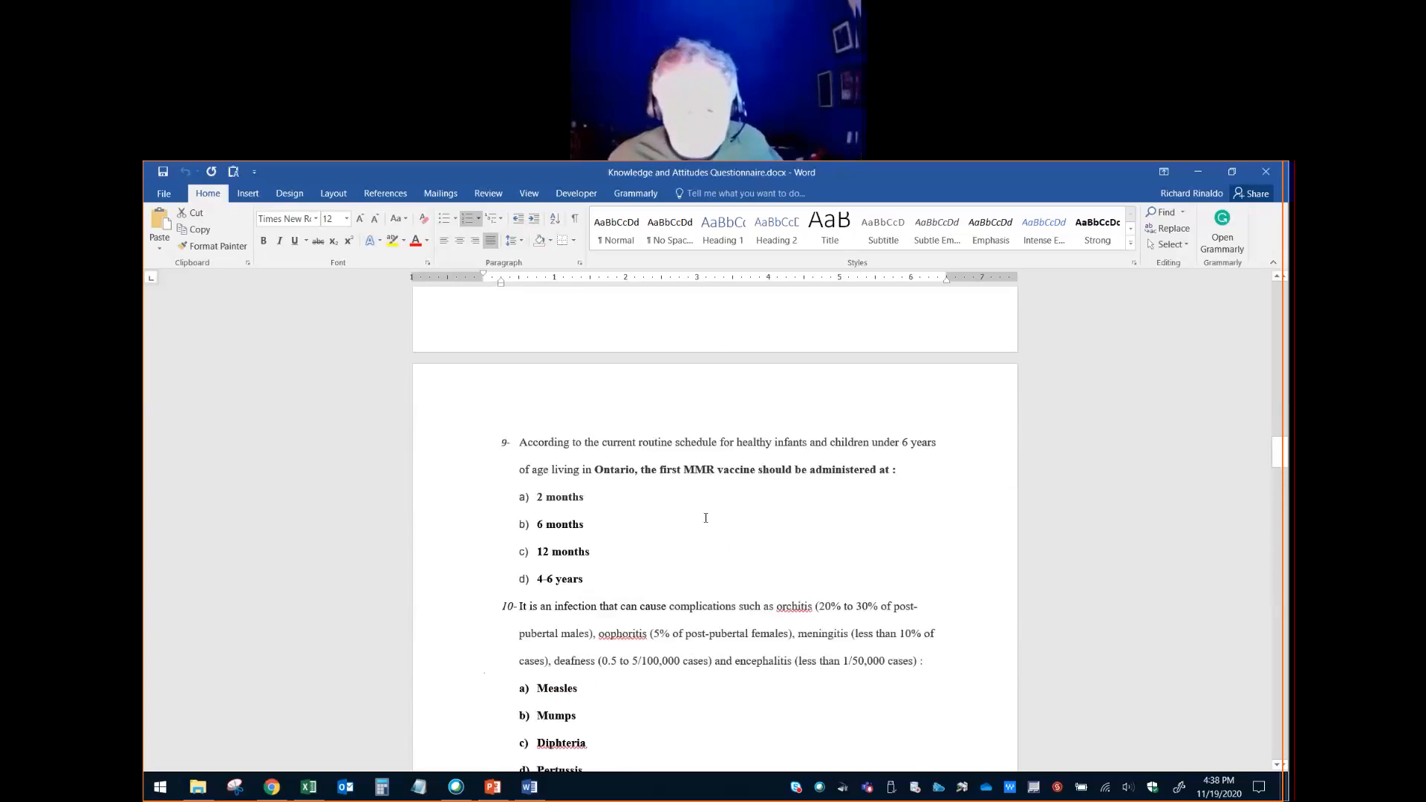
{"action": "scroll", "coordinate": [661, 471], "scroll_direction": "up", "scroll_amount": 2}
{"action": "scroll", "coordinate": [566, 424], "scroll_direction": "up", "scroll_amount": 7}
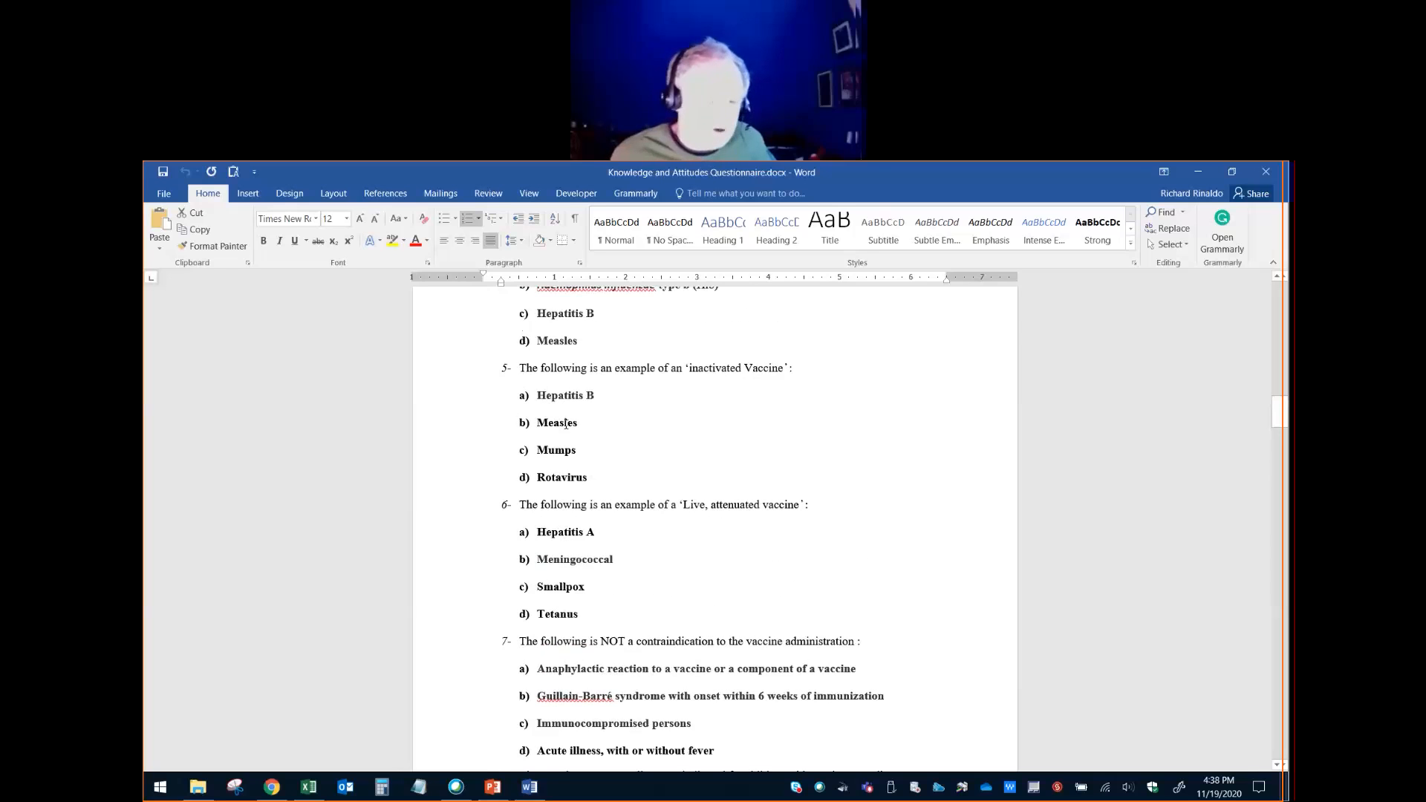
{"action": "scroll", "coordinate": [566, 424], "scroll_direction": "up", "scroll_amount": 2}
{"action": "scroll", "coordinate": [576, 418], "scroll_direction": "up", "scroll_amount": 13}
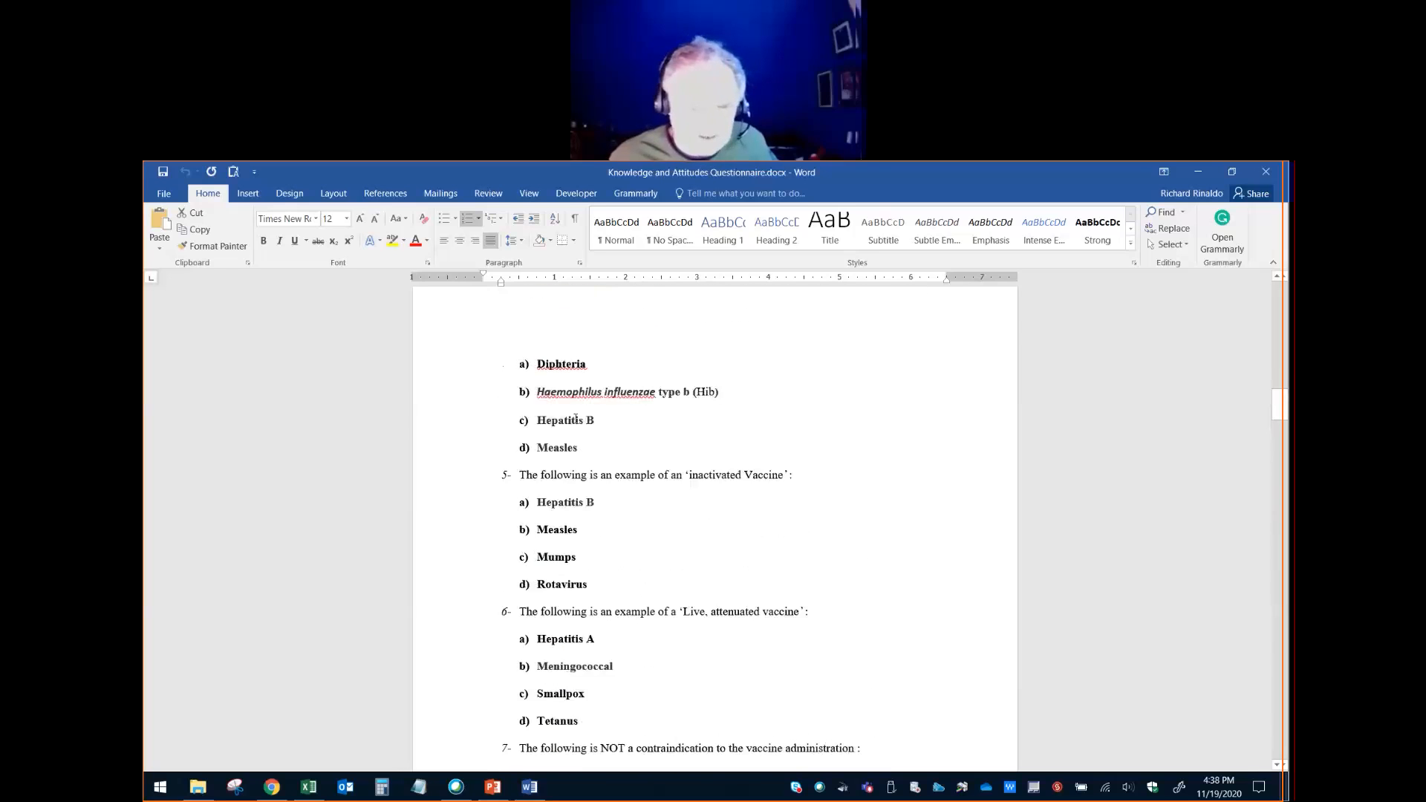
{"action": "scroll", "coordinate": [579, 417], "scroll_direction": "up", "scroll_amount": 7}
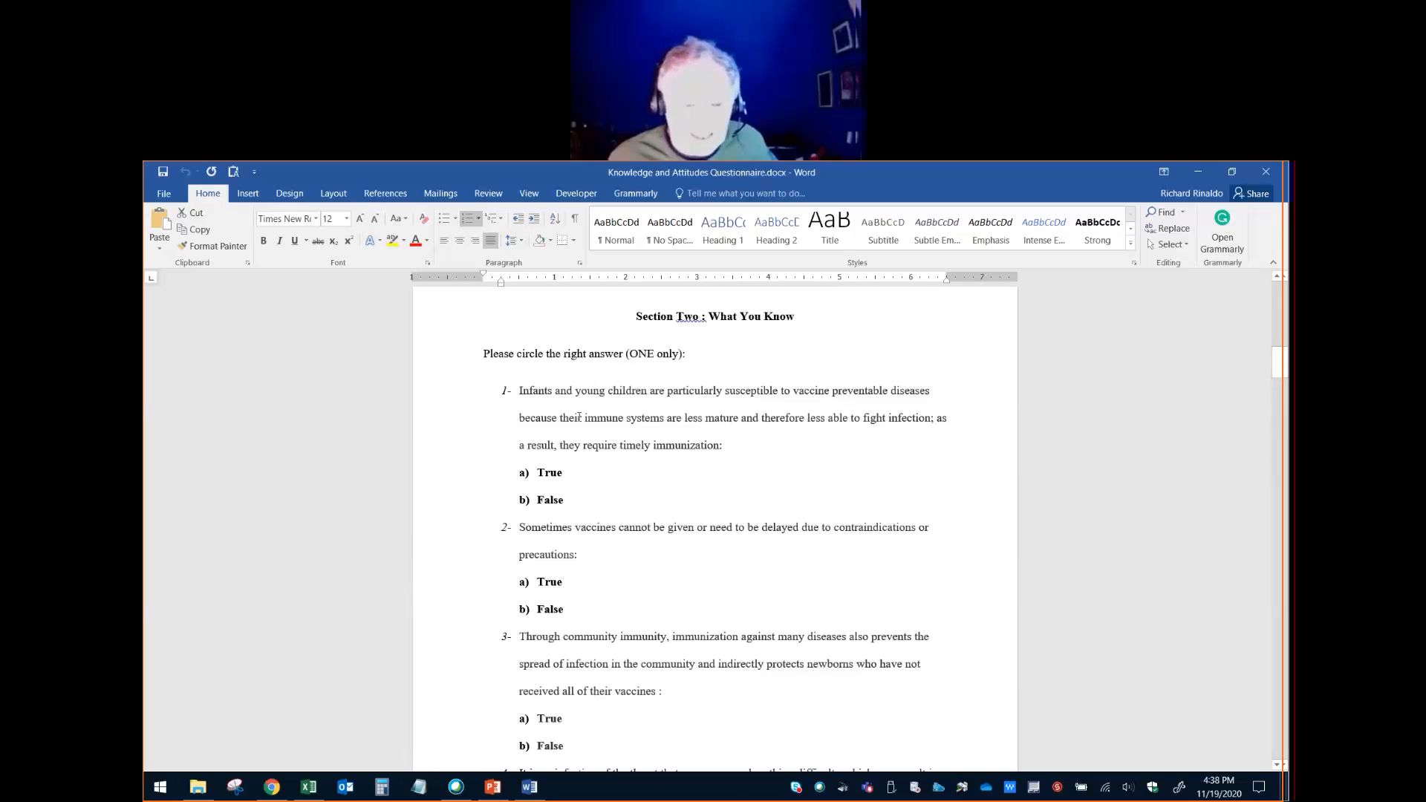
{"action": "left_click_drag", "start_coordinate": [602, 423], "coordinate": [602, 425]}
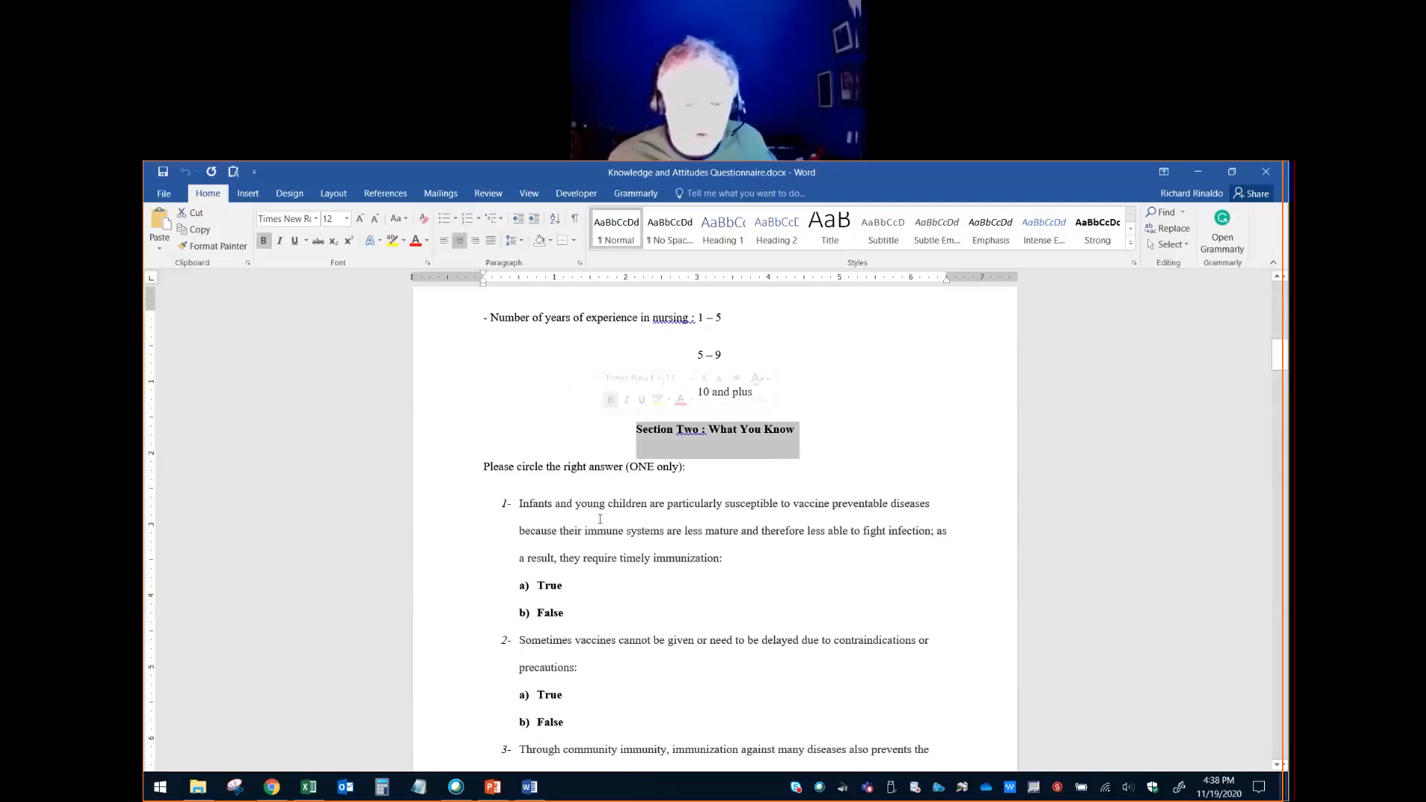
- Highlight the "True" answer of question 1 and the "Rotavirus" option of question 5 in Section Two while reading the knowledge questions
{"action": "scroll", "coordinate": [602, 532], "scroll_direction": "down", "scroll_amount": 2}
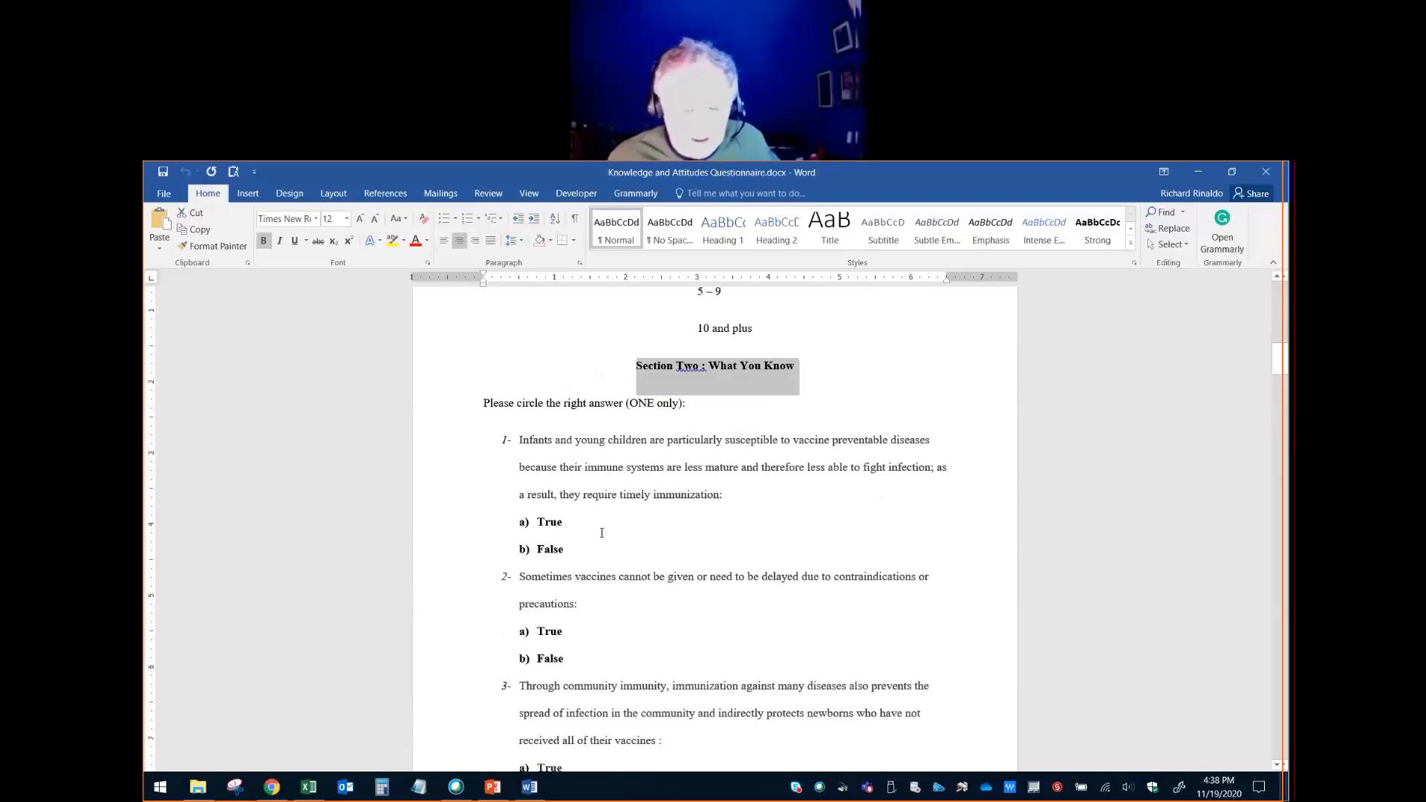
{"action": "double_click", "coordinate": [547, 516]}
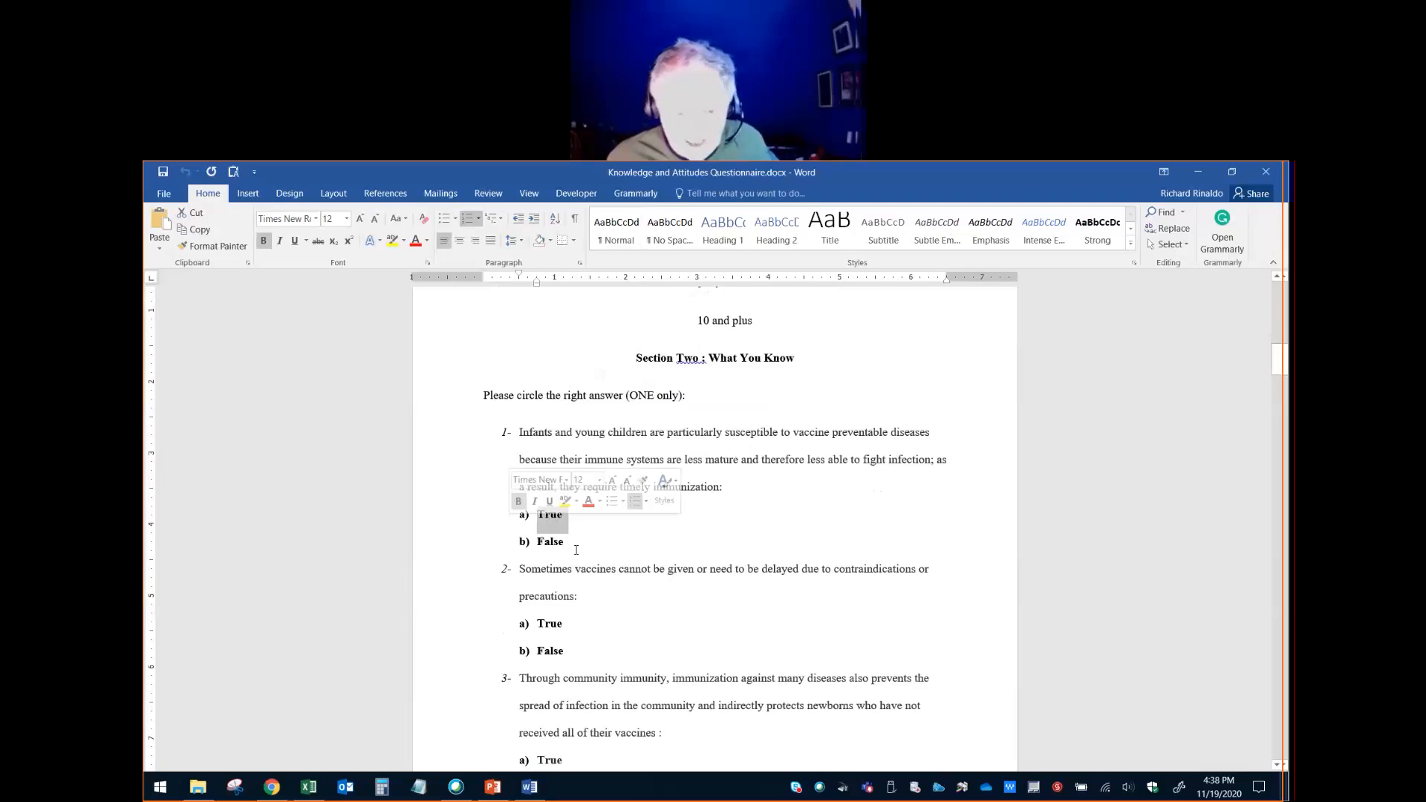
{"action": "scroll", "coordinate": [587, 590], "scroll_direction": "down", "scroll_amount": 18}
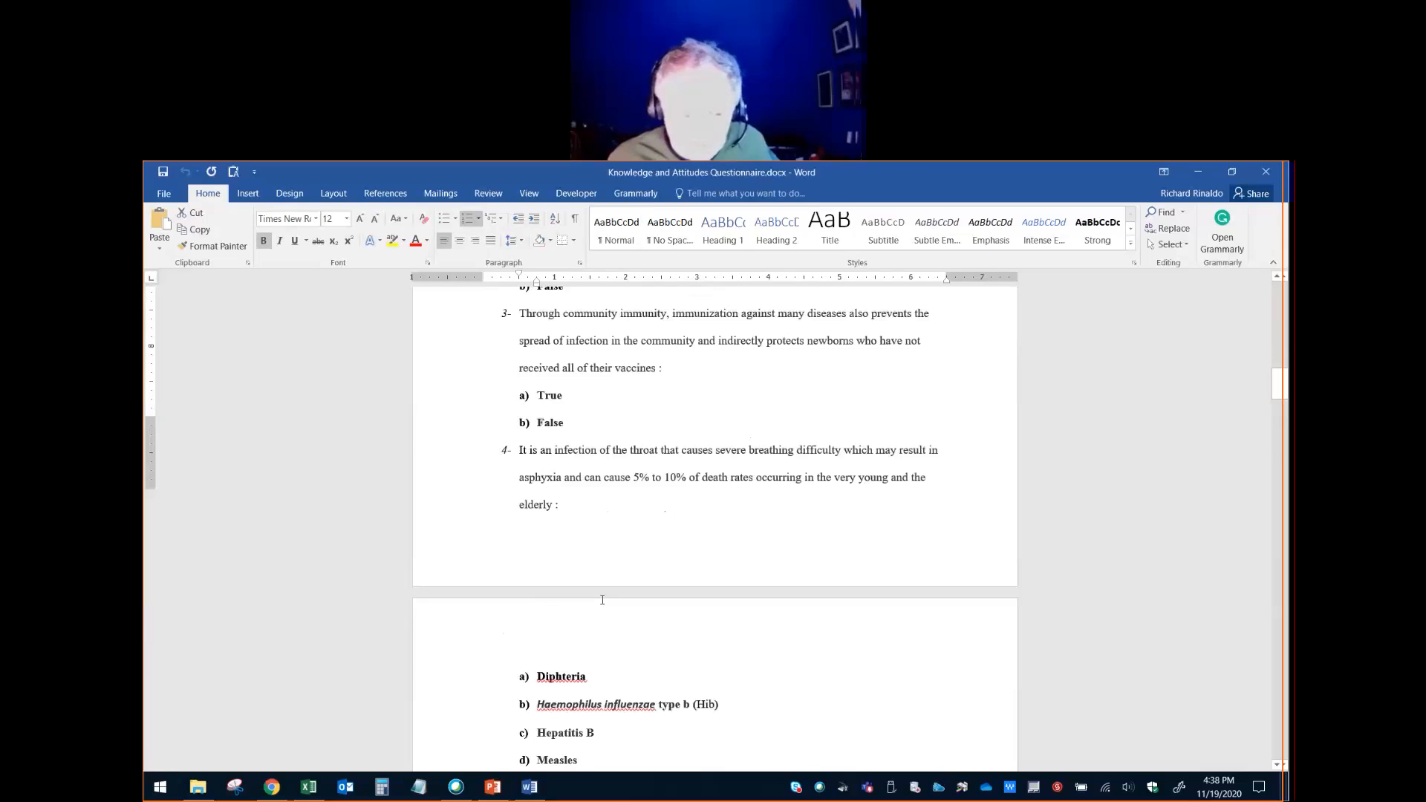
{"action": "scroll", "coordinate": [602, 599], "scroll_direction": "down", "scroll_amount": 2}
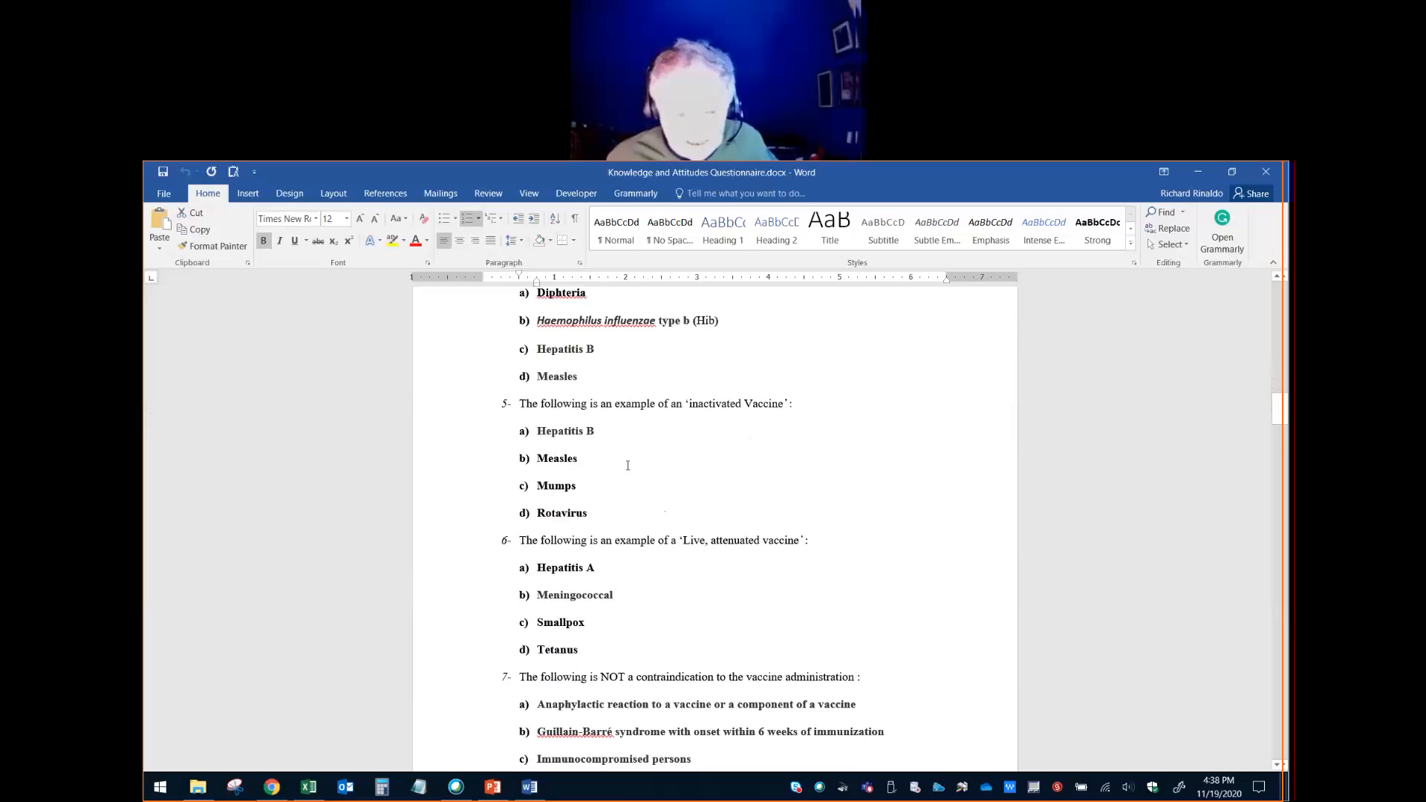
{"action": "left_click_drag", "start_coordinate": [604, 515], "coordinate": [530, 514]}
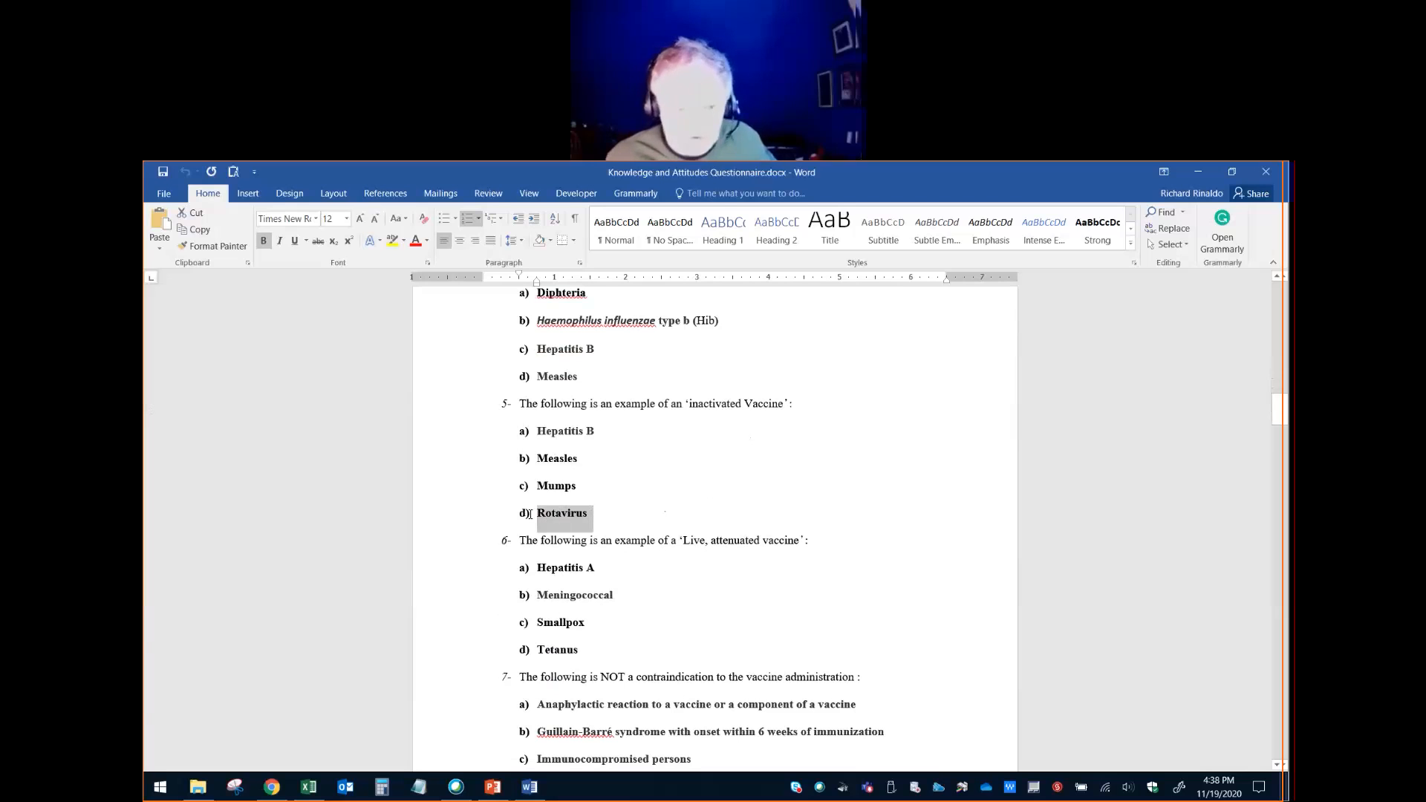
{"action": "key", "text": "Right"}
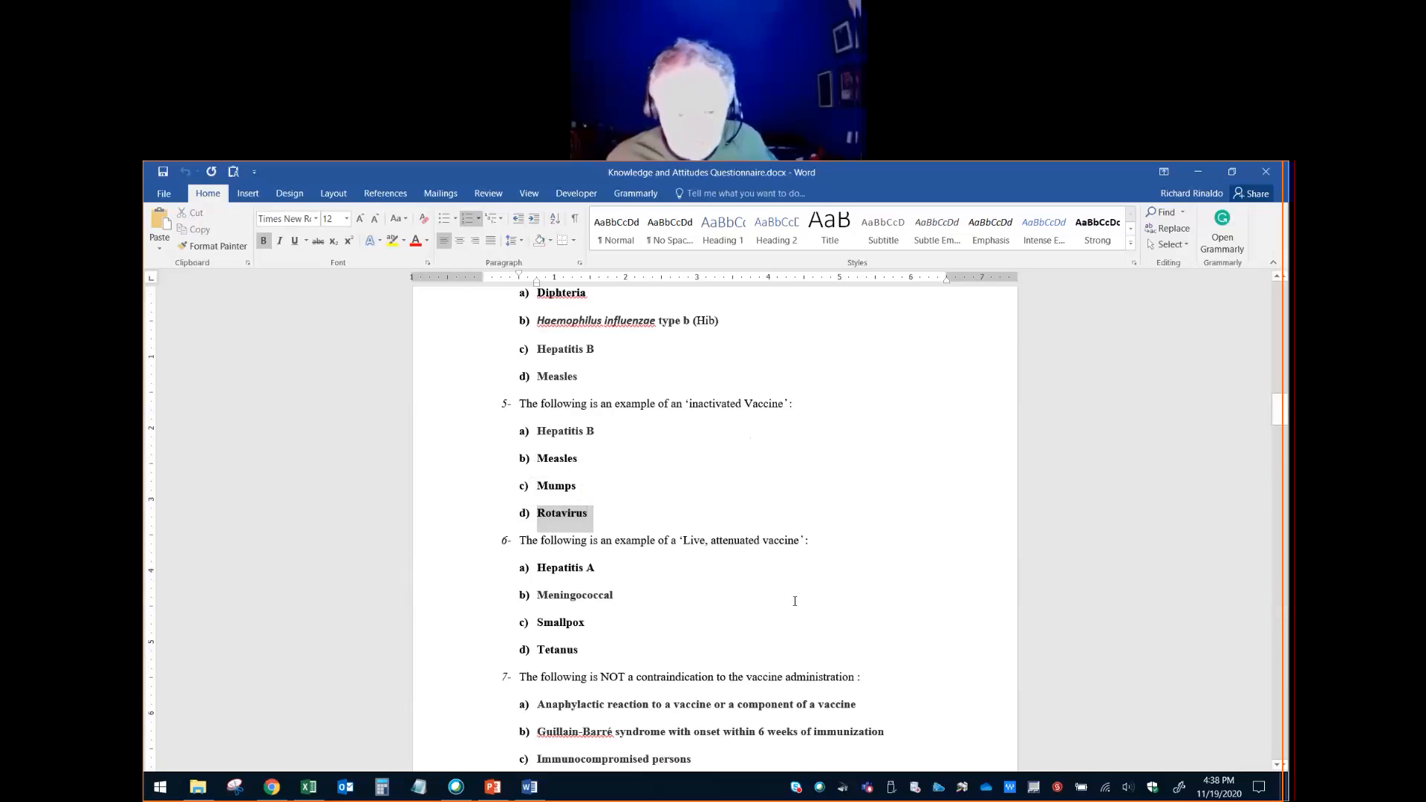
- Look over the Section Two knowledge questions from question 6 through question 18
{"action": "scroll", "coordinate": [794, 601], "scroll_direction": "down", "scroll_amount": 5}
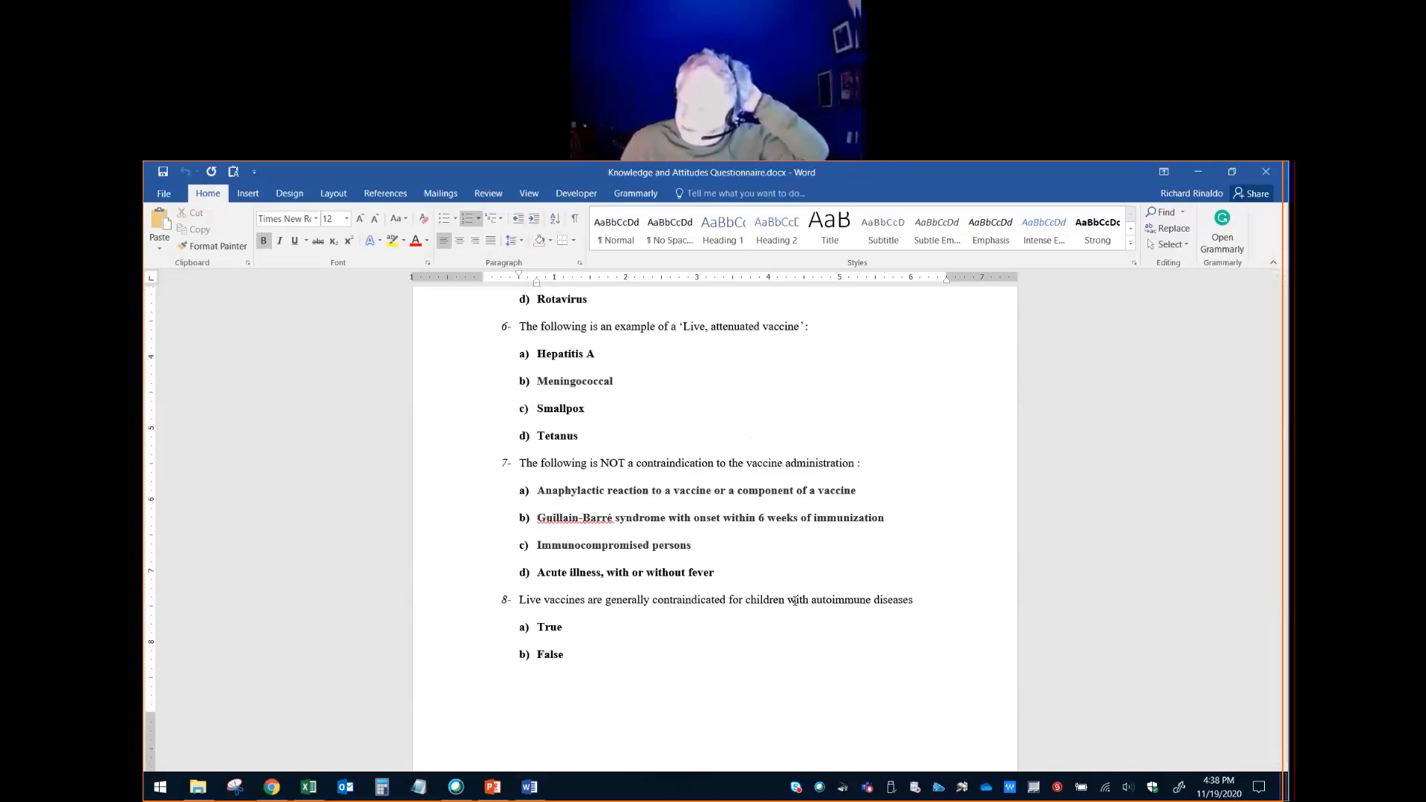
{"action": "scroll", "coordinate": [799, 582], "scroll_direction": "down", "scroll_amount": 20}
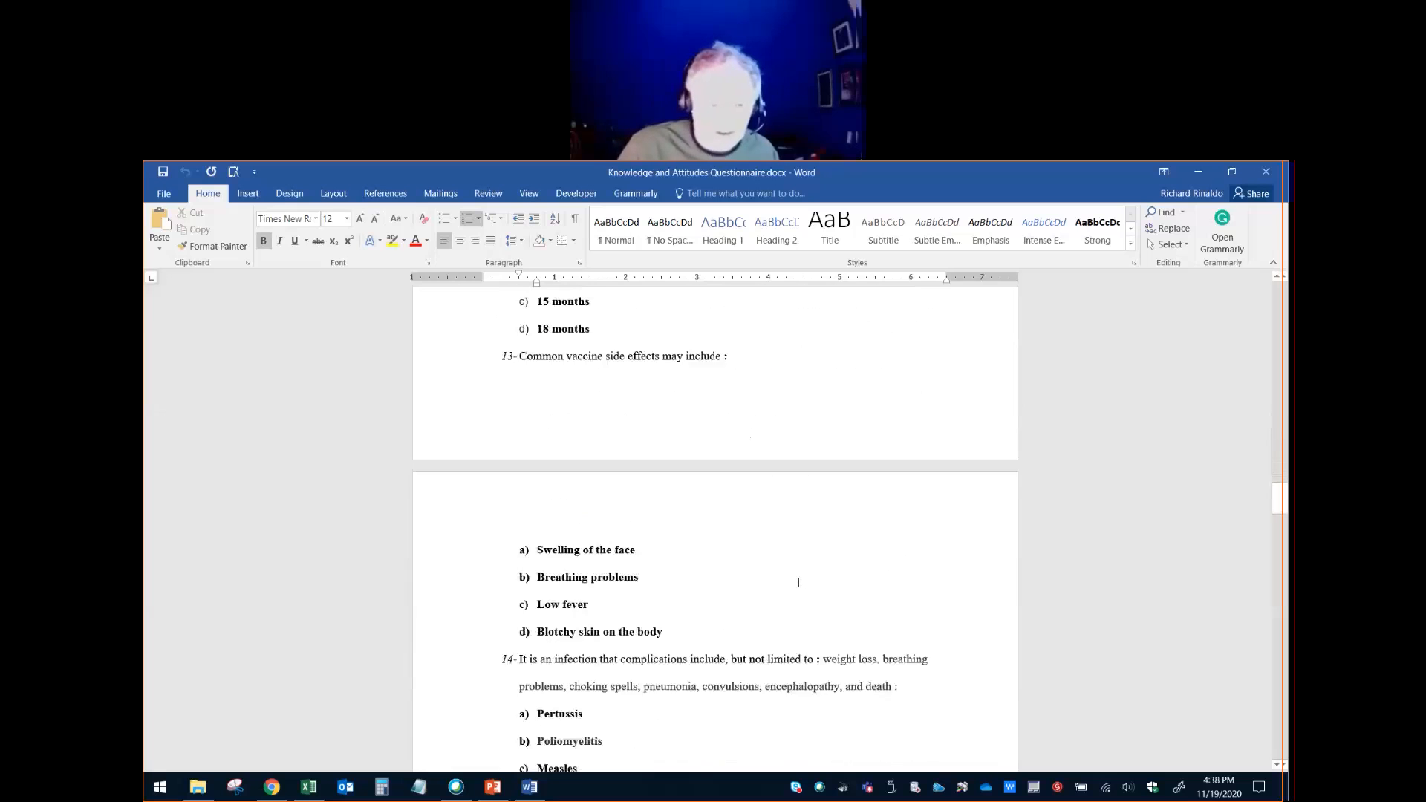
{"action": "scroll", "coordinate": [799, 582], "scroll_direction": "down", "scroll_amount": 5}
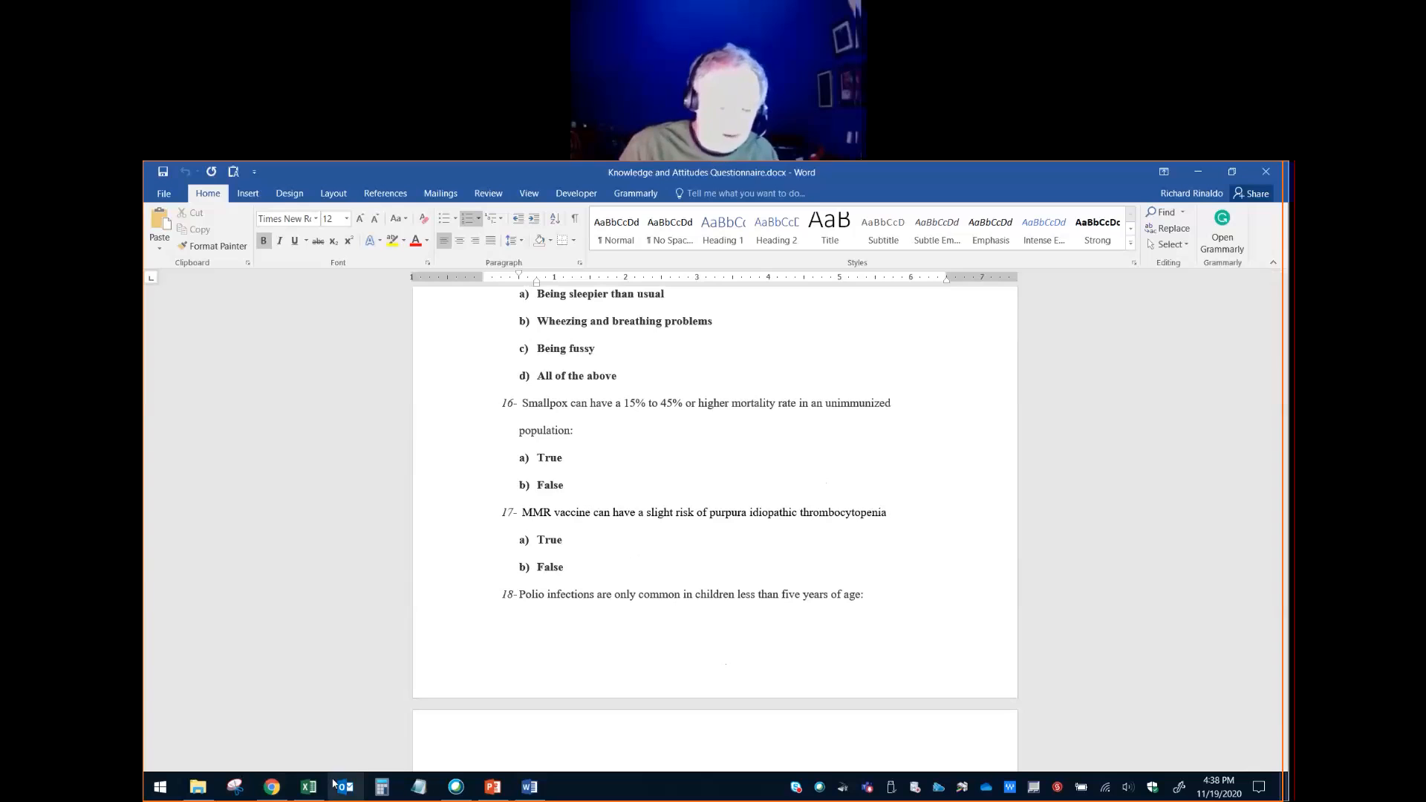
- Switch to the course page in Chrome, download "Key Answers Knowledge Questionnaire.docx" from Reliability Example and open it in Word
{"action": "left_click", "coordinate": [273, 788]}
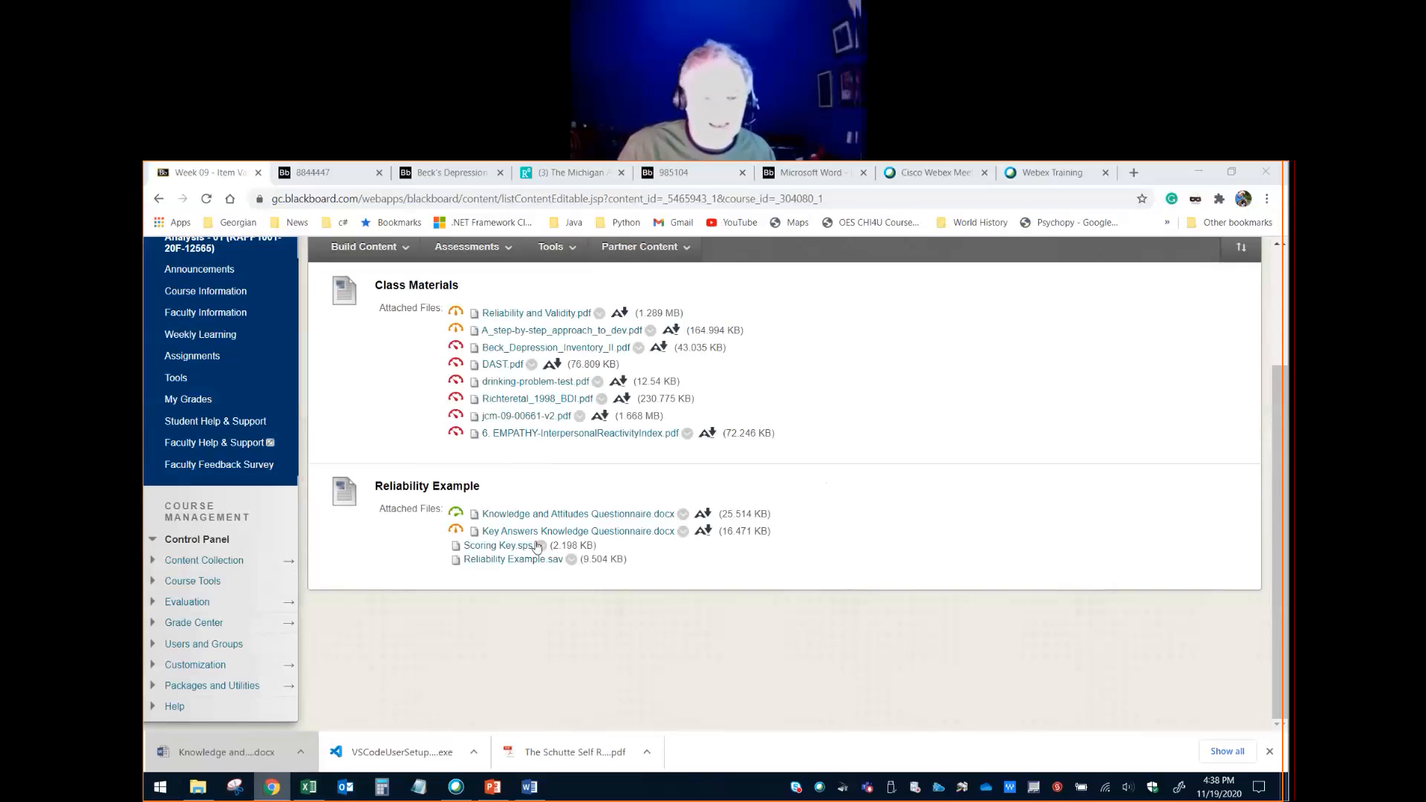
{"action": "left_click", "coordinate": [640, 532]}
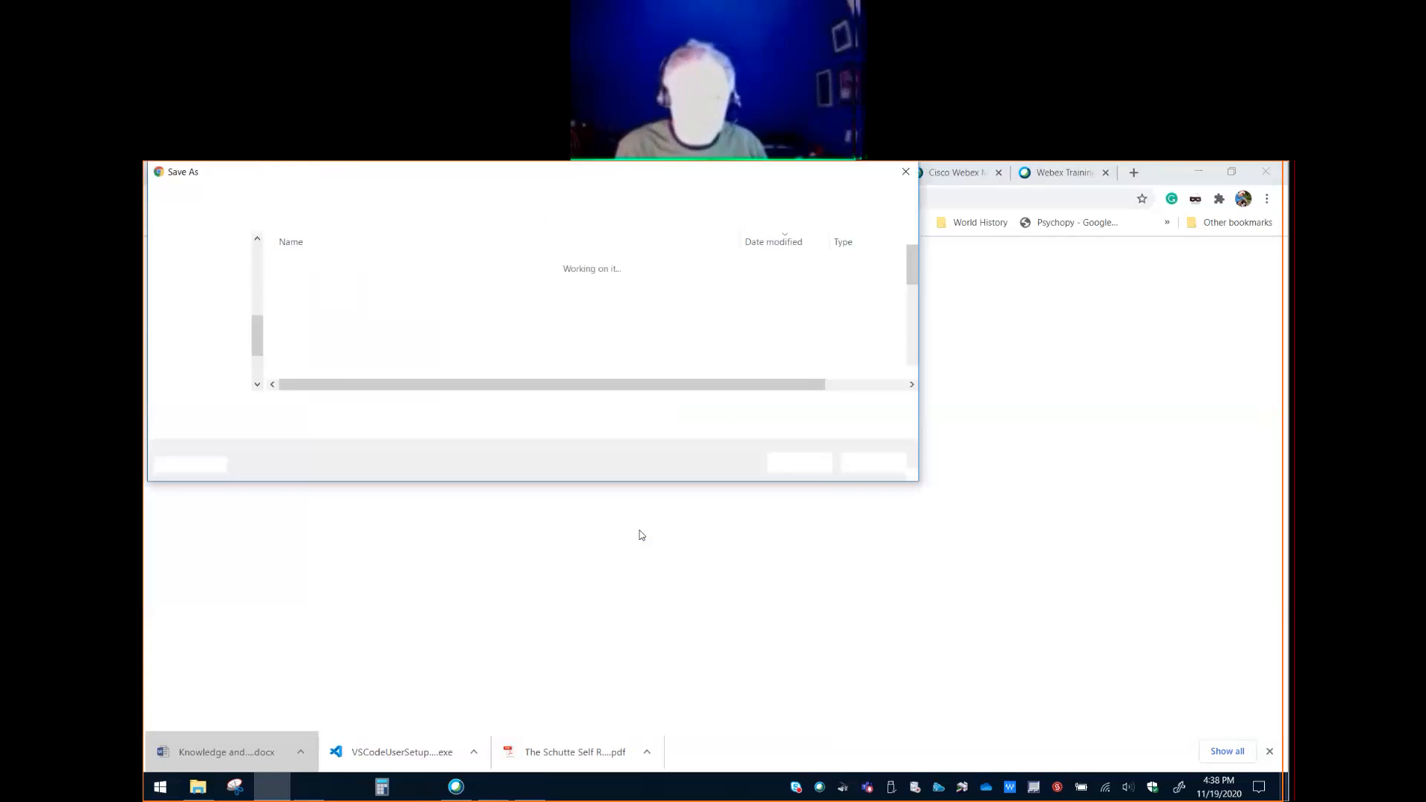
{"action": "left_click", "coordinate": [808, 465]}
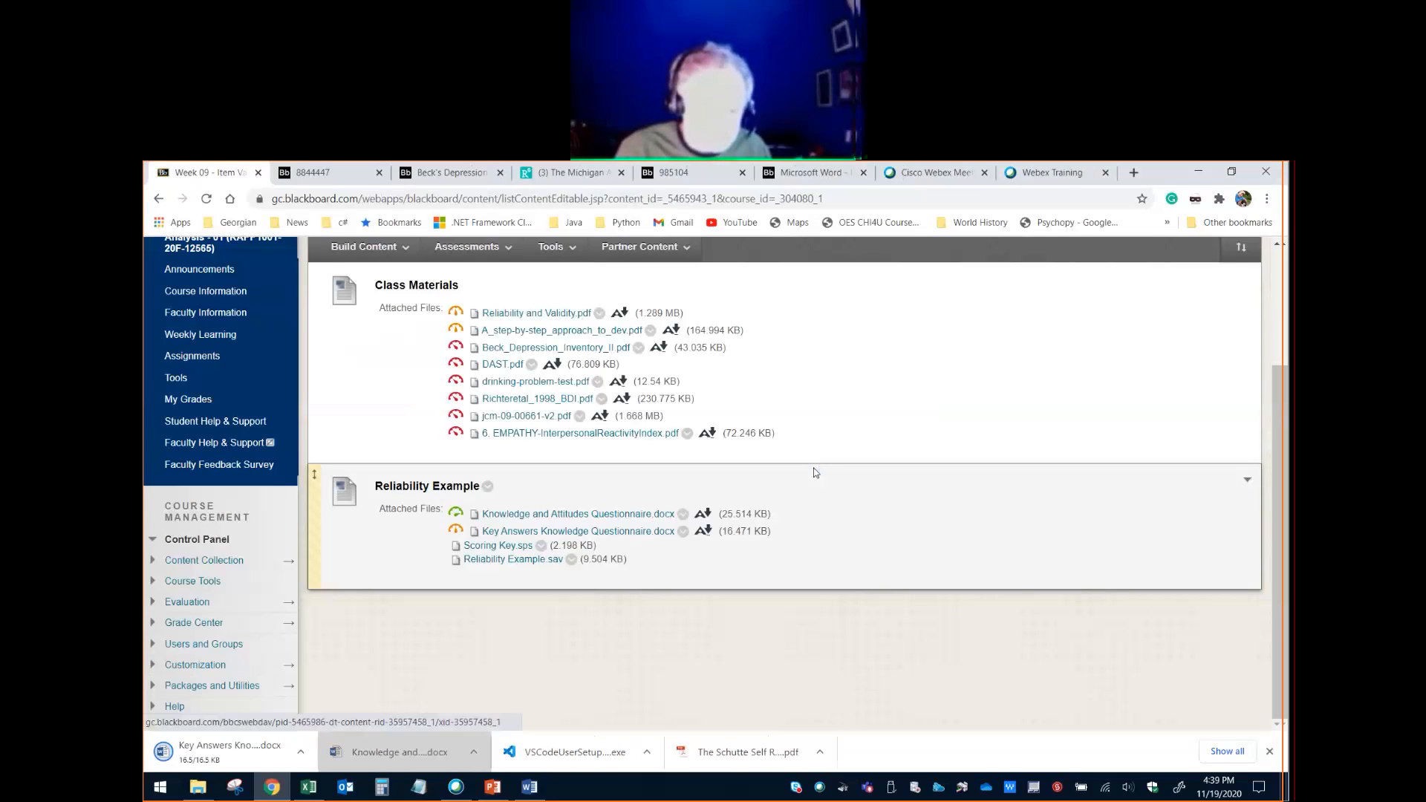
{"action": "left_click", "coordinate": [216, 759]}
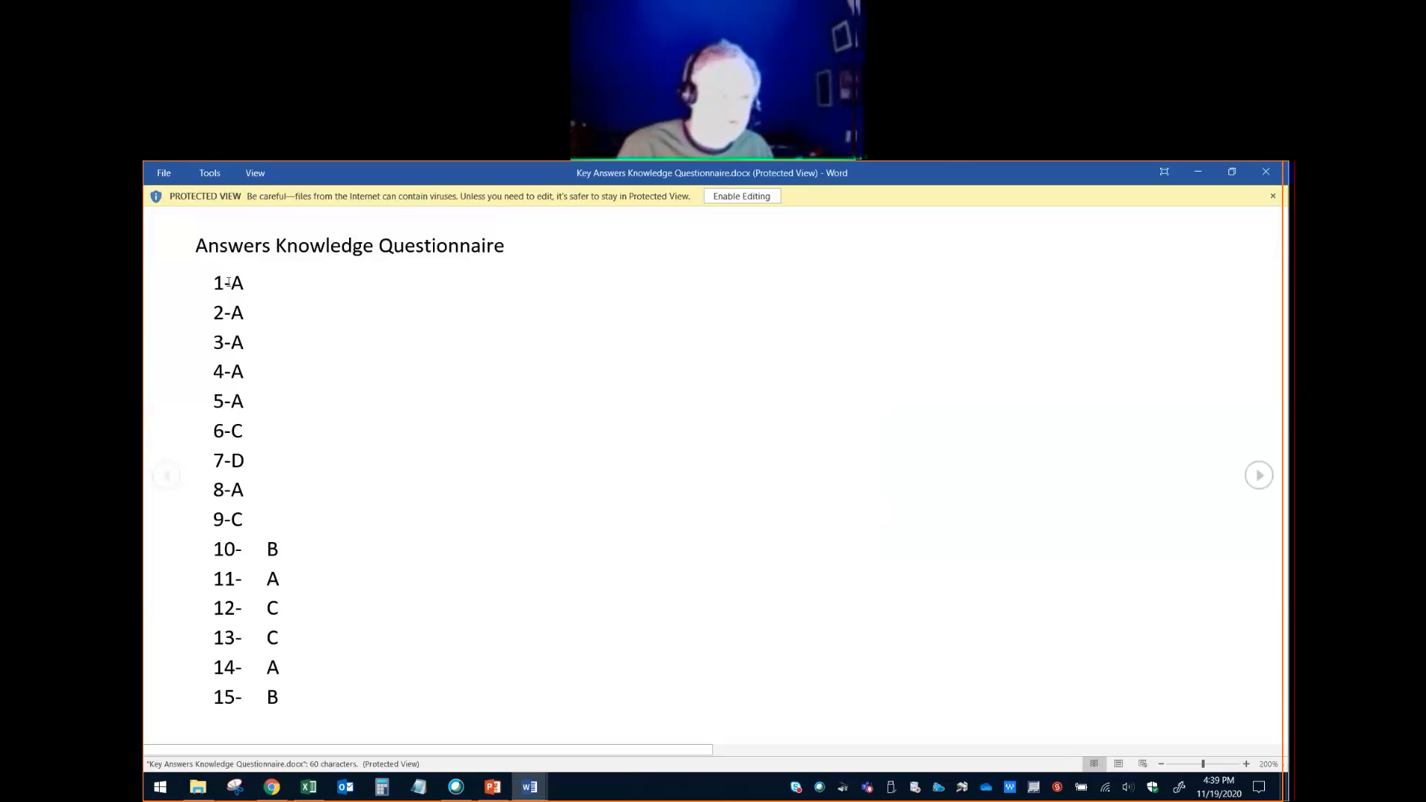
- Highlight the answer key's item numbering and change the document from reading view to Print Layout
{"action": "left_click", "coordinate": [221, 283]}
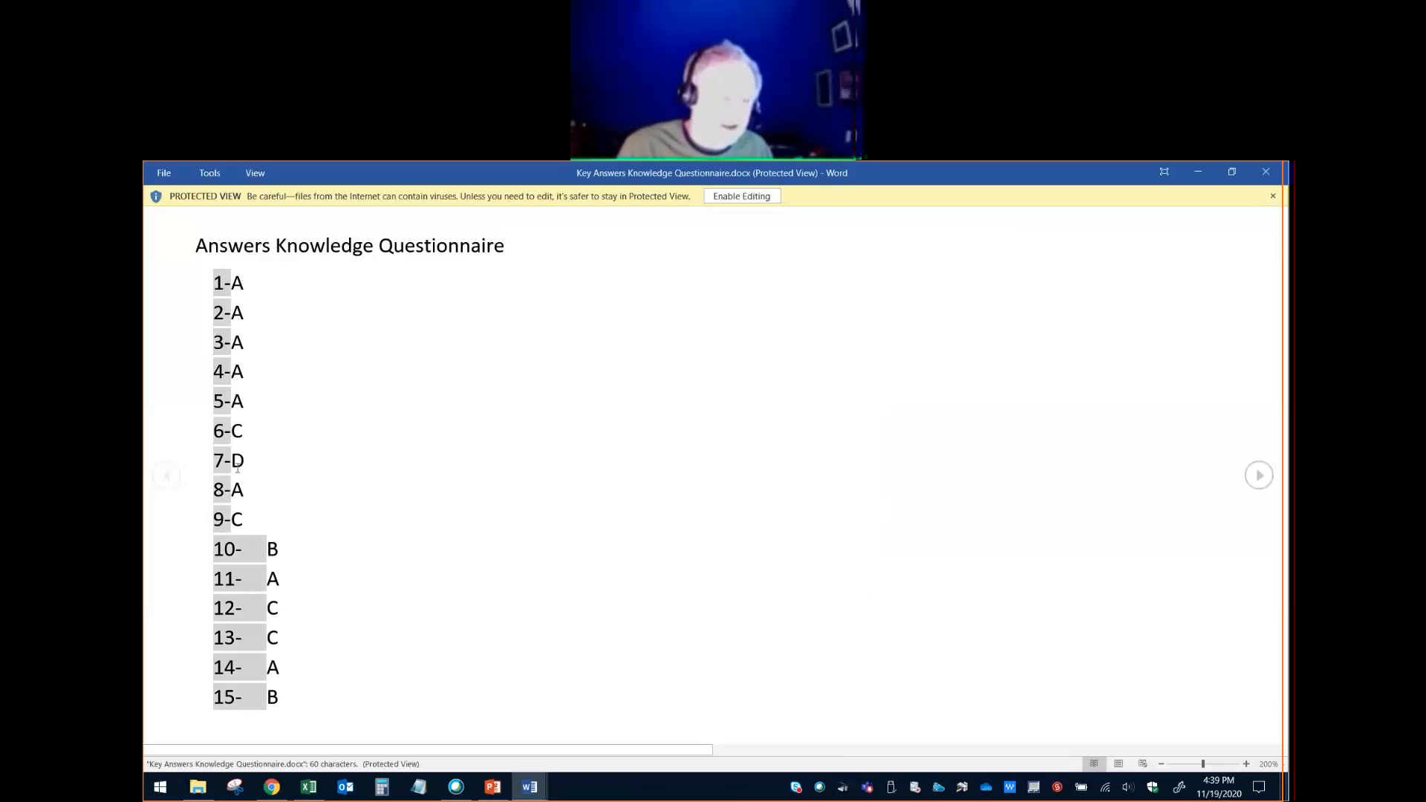
{"action": "scroll", "coordinate": [279, 480], "scroll_direction": "down", "scroll_amount": 1}
{"action": "scroll", "coordinate": [296, 484], "scroll_direction": "up", "scroll_amount": 1}
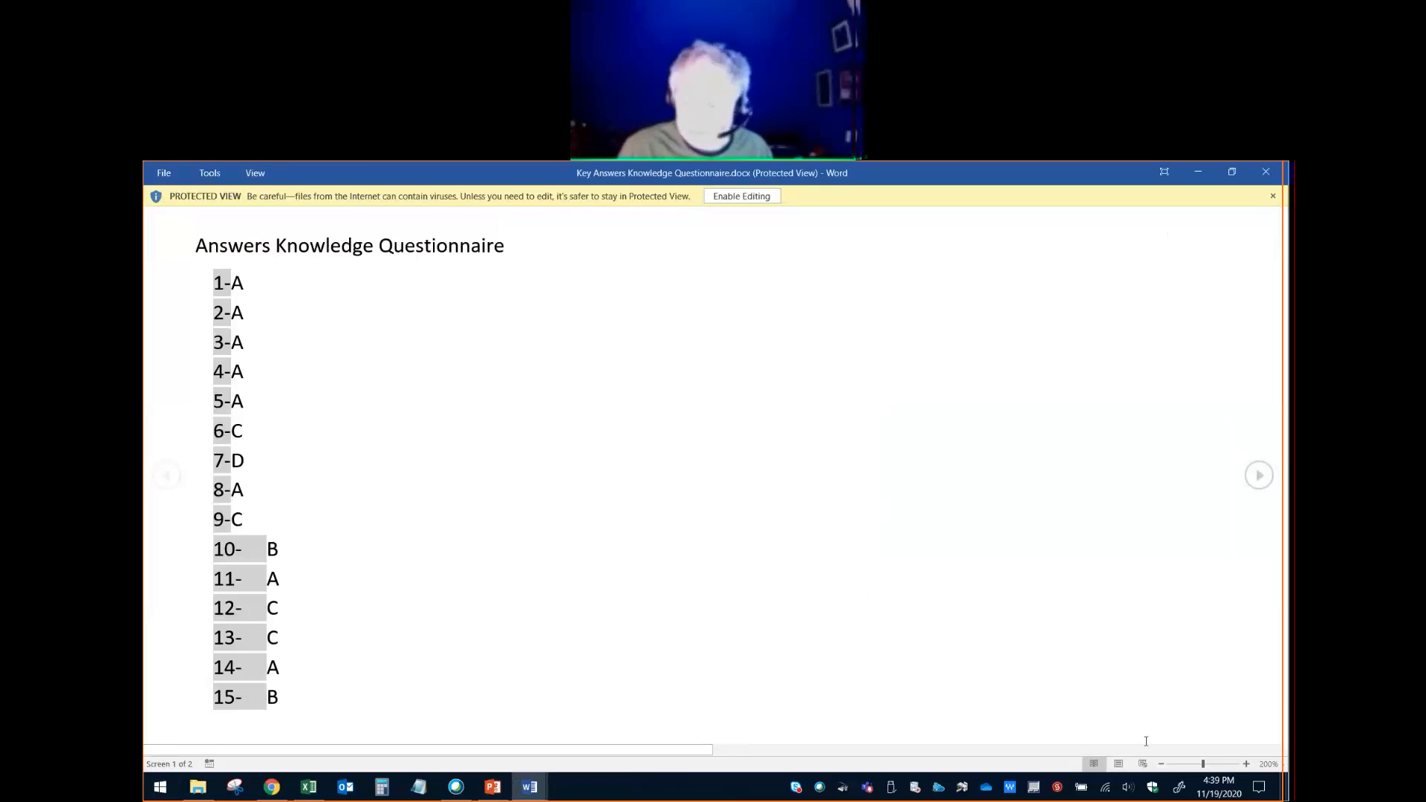
{"action": "left_click", "coordinate": [1117, 764]}
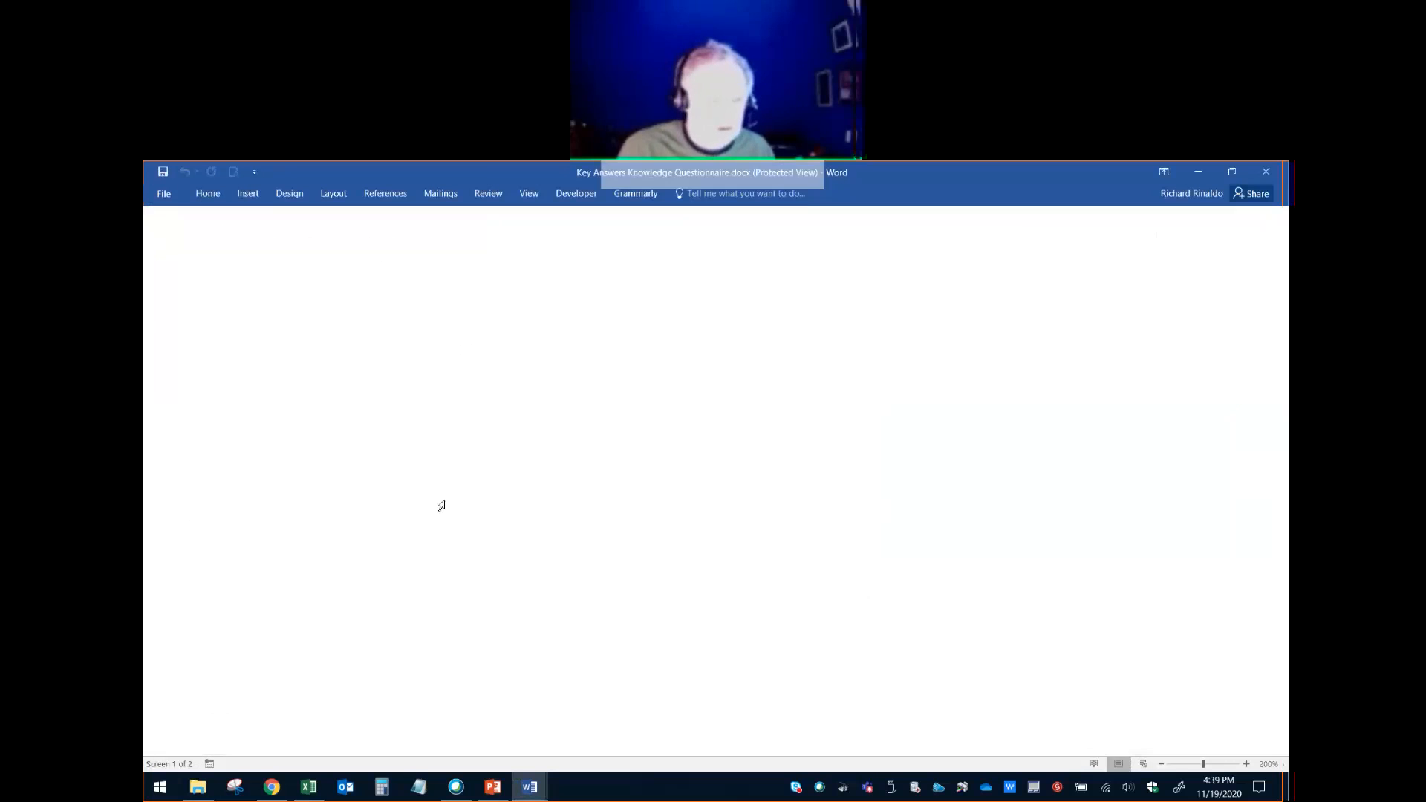
- Enable editing of the answer key and read its answers for questions 1 to 20
{"action": "scroll", "coordinate": [604, 491], "scroll_direction": "down", "scroll_amount": 3}
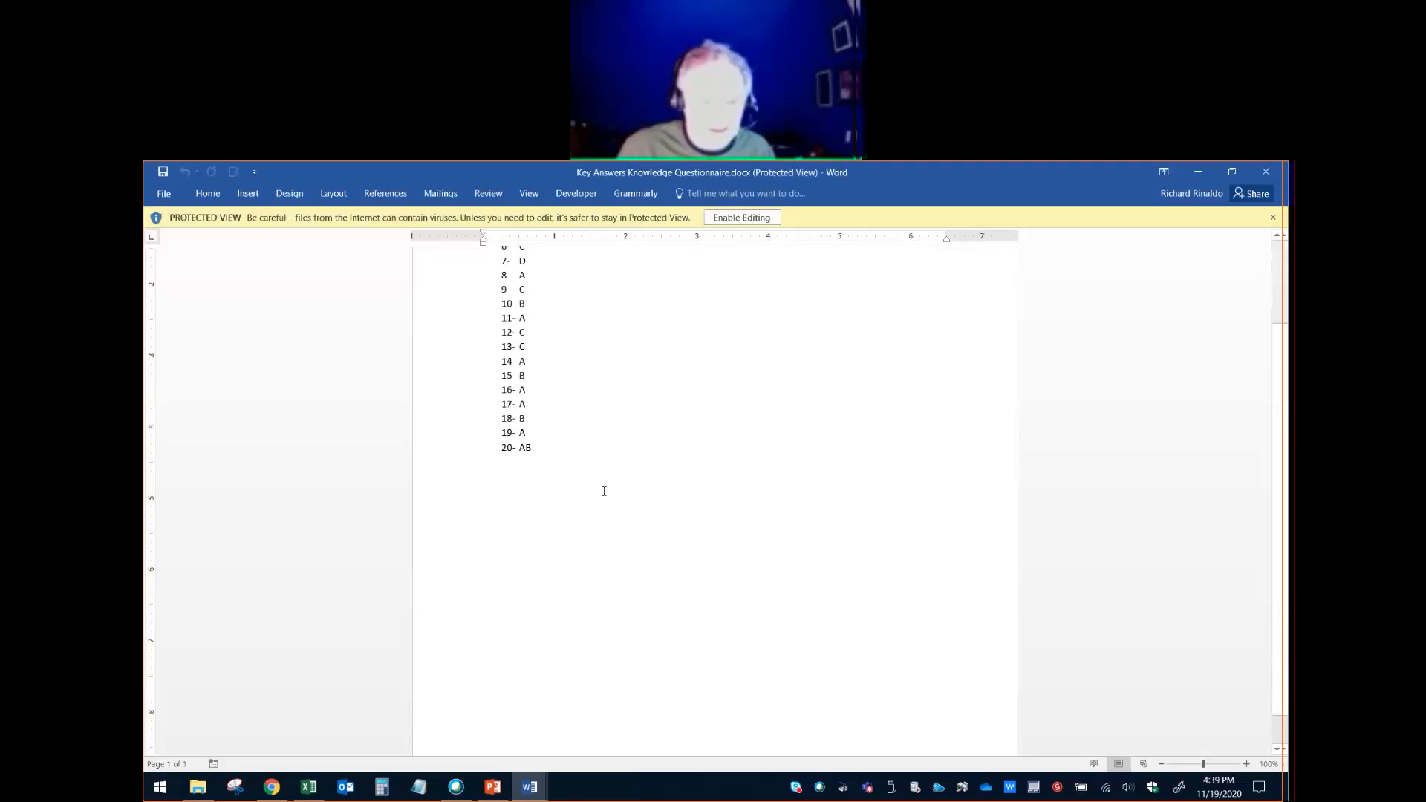
{"action": "scroll", "coordinate": [604, 491], "scroll_direction": "up", "scroll_amount": 3}
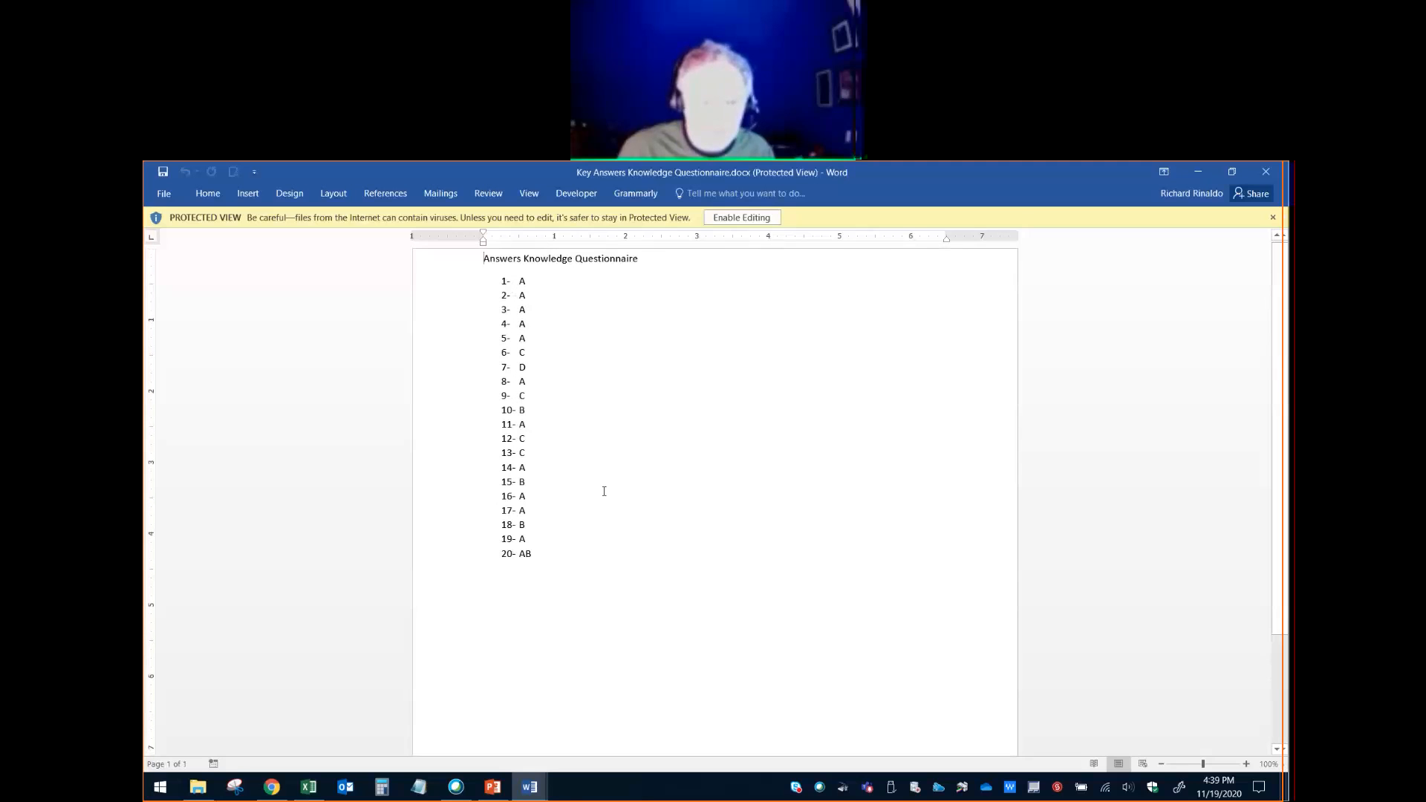
{"action": "scroll", "coordinate": [604, 491], "scroll_direction": "down", "scroll_amount": 3}
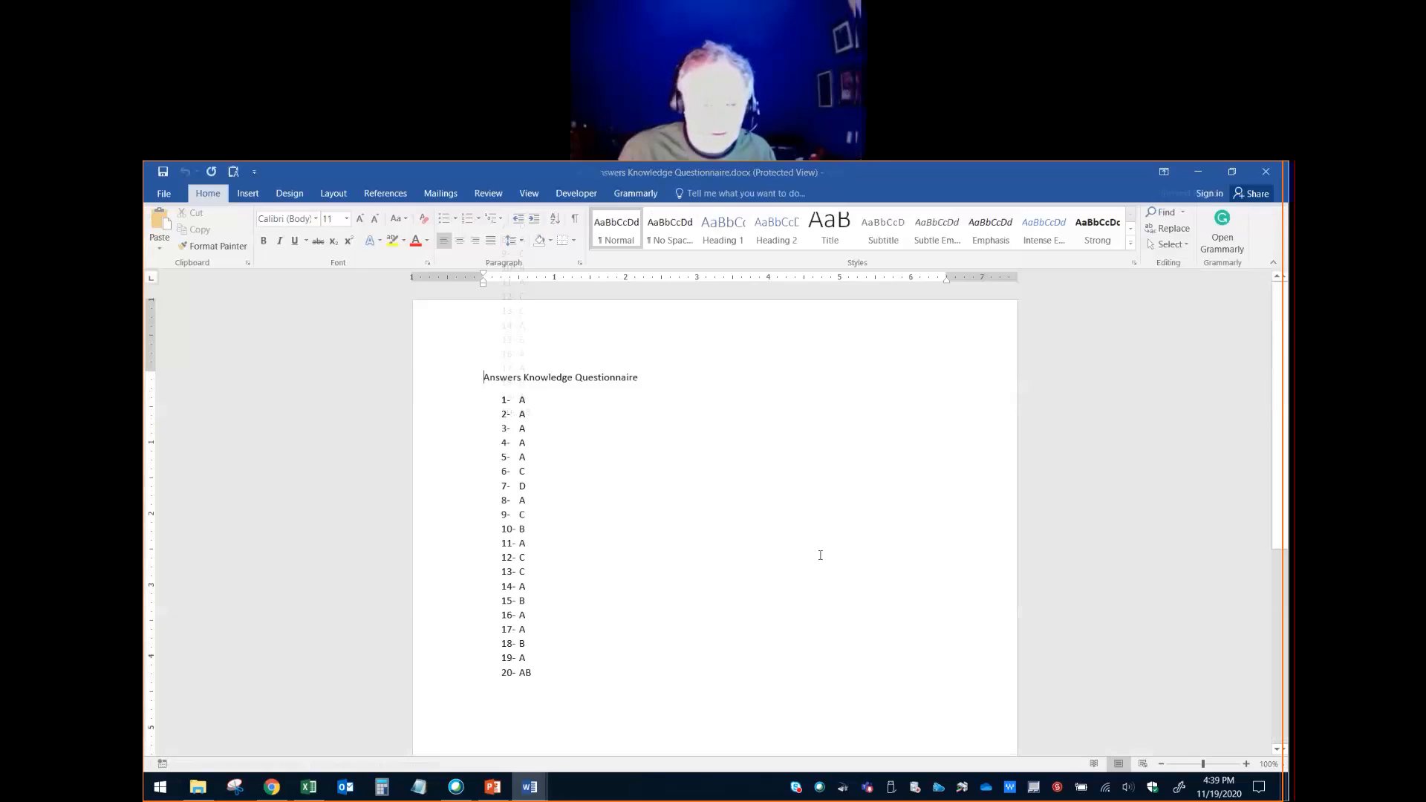
{"action": "scroll", "coordinate": [663, 561], "scroll_direction": "down", "scroll_amount": 5}
{"action": "scroll", "coordinate": [662, 561], "scroll_direction": "down", "scroll_amount": 3}
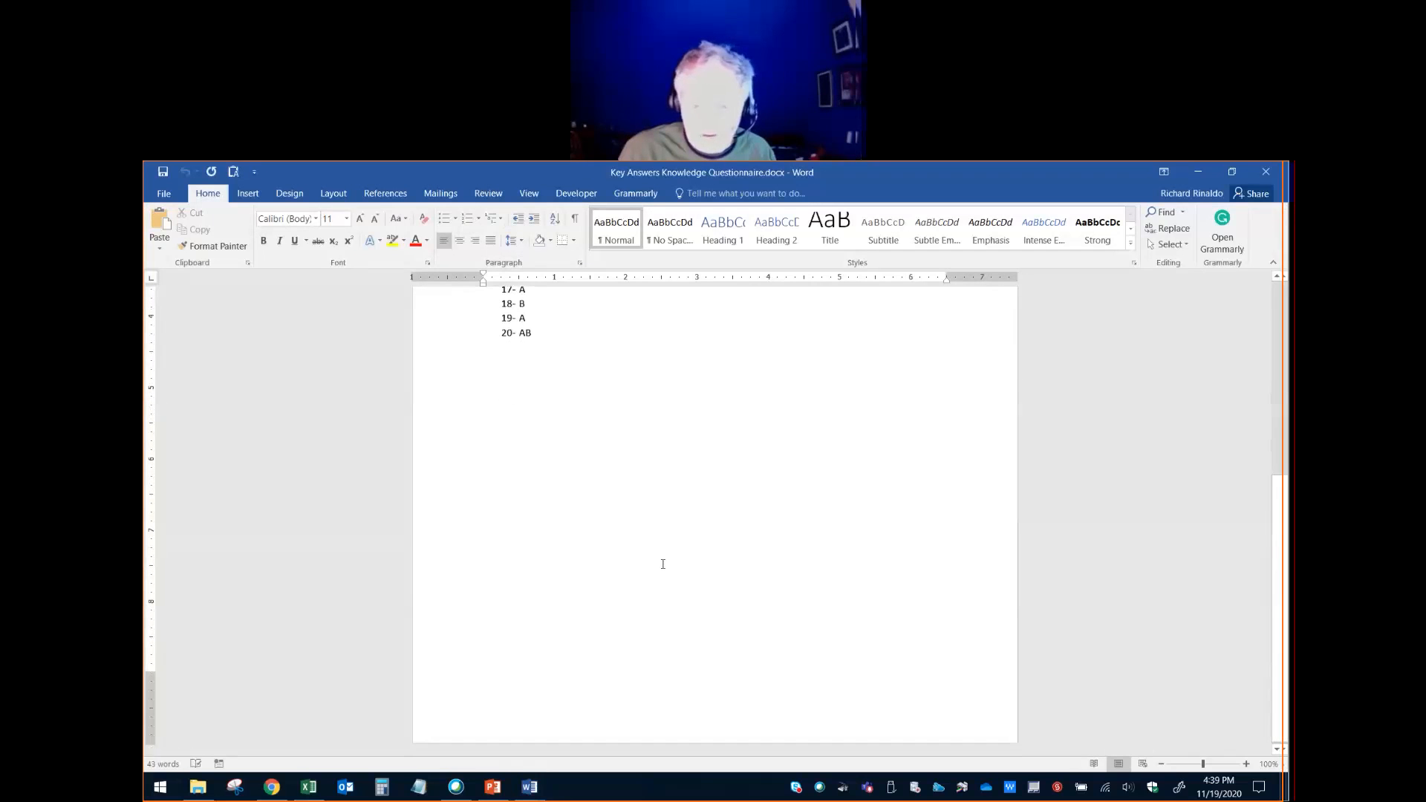
{"action": "scroll", "coordinate": [662, 562], "scroll_direction": "up", "scroll_amount": 8}
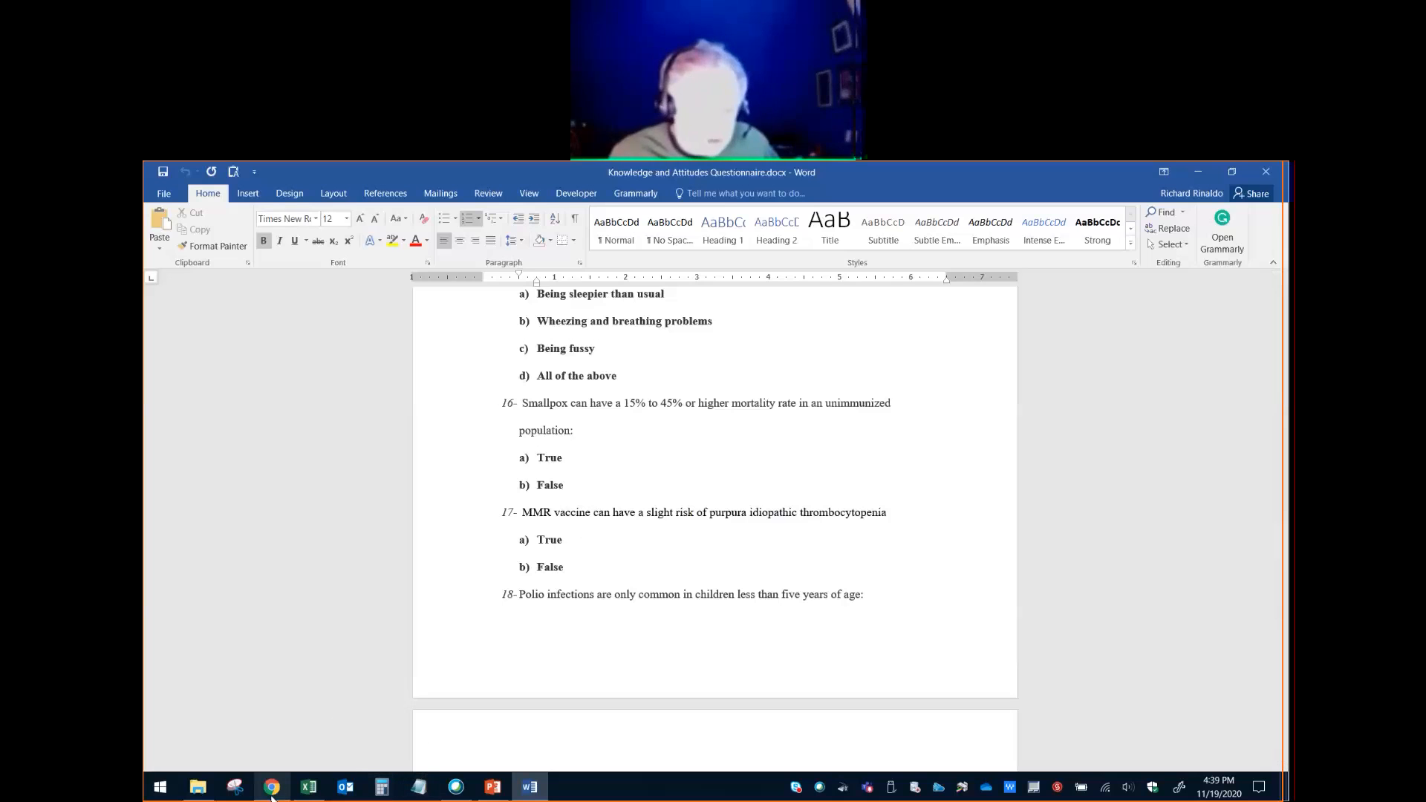
- Switch to the course page in Chrome, download "Reliability Example.sav" to the Downloads folder and open it in SPSS
{"action": "mouse_move", "coordinate": [283, 799]}
{"action": "left_click", "coordinate": [286, 754]}
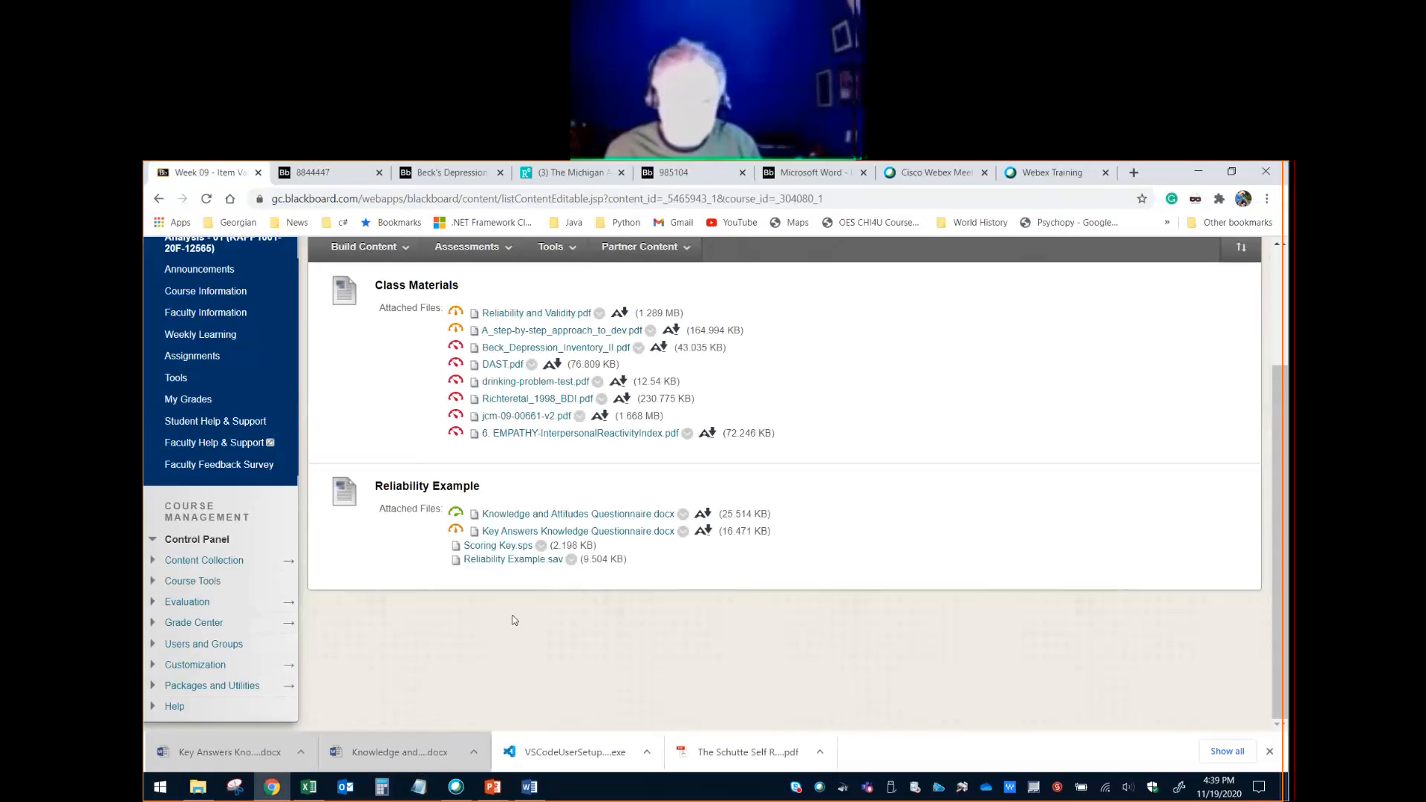
{"action": "left_click", "coordinate": [549, 561]}
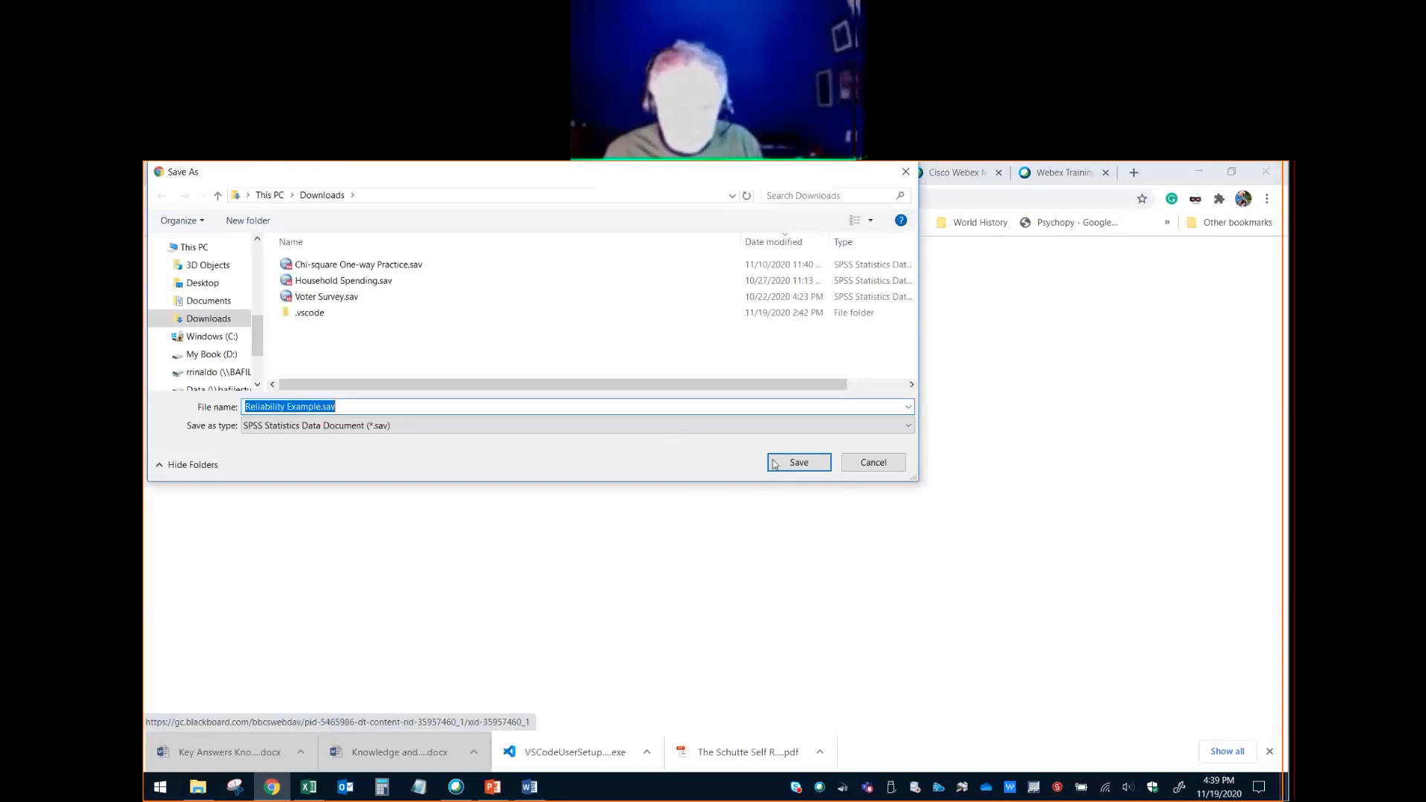
{"action": "left_click", "coordinate": [792, 463]}
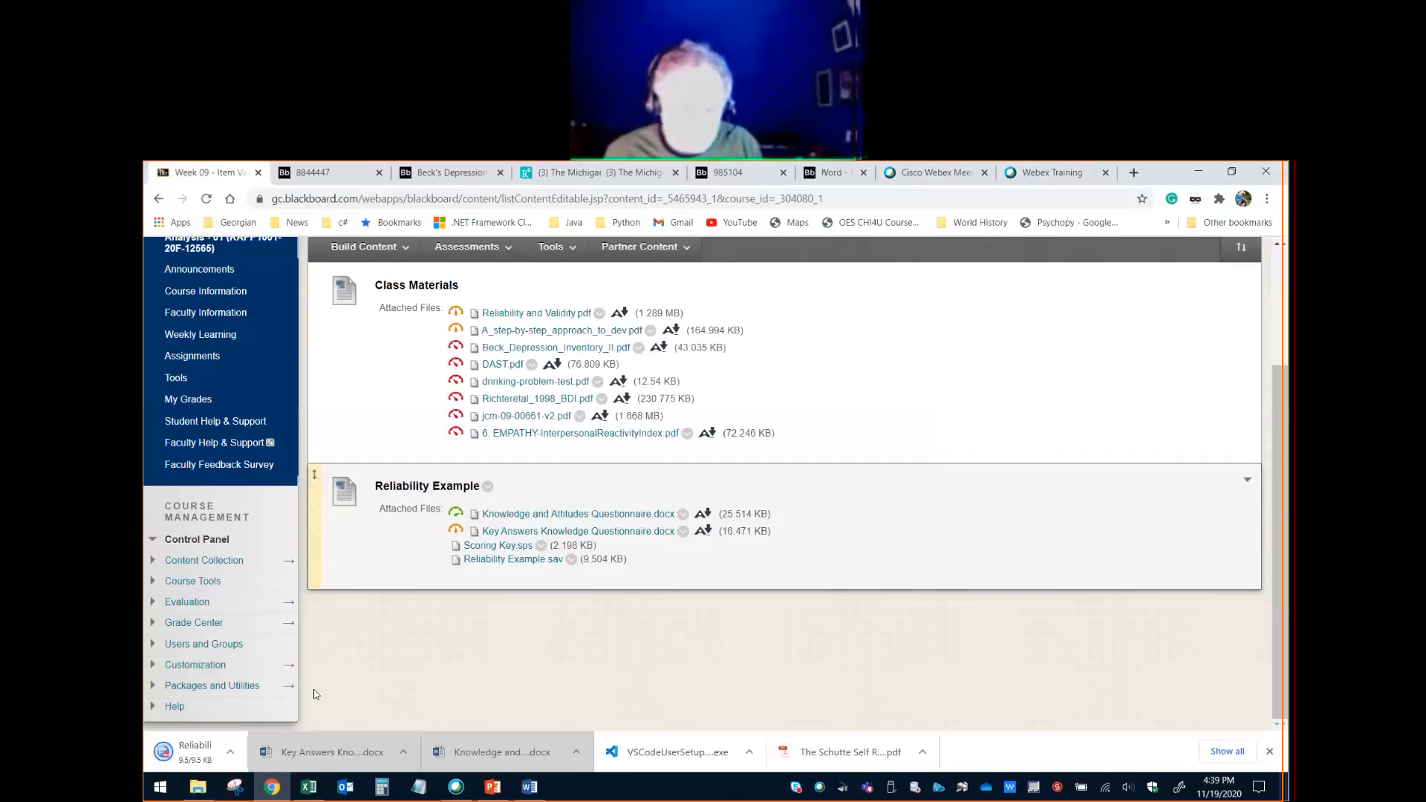
{"action": "left_click", "coordinate": [243, 754]}
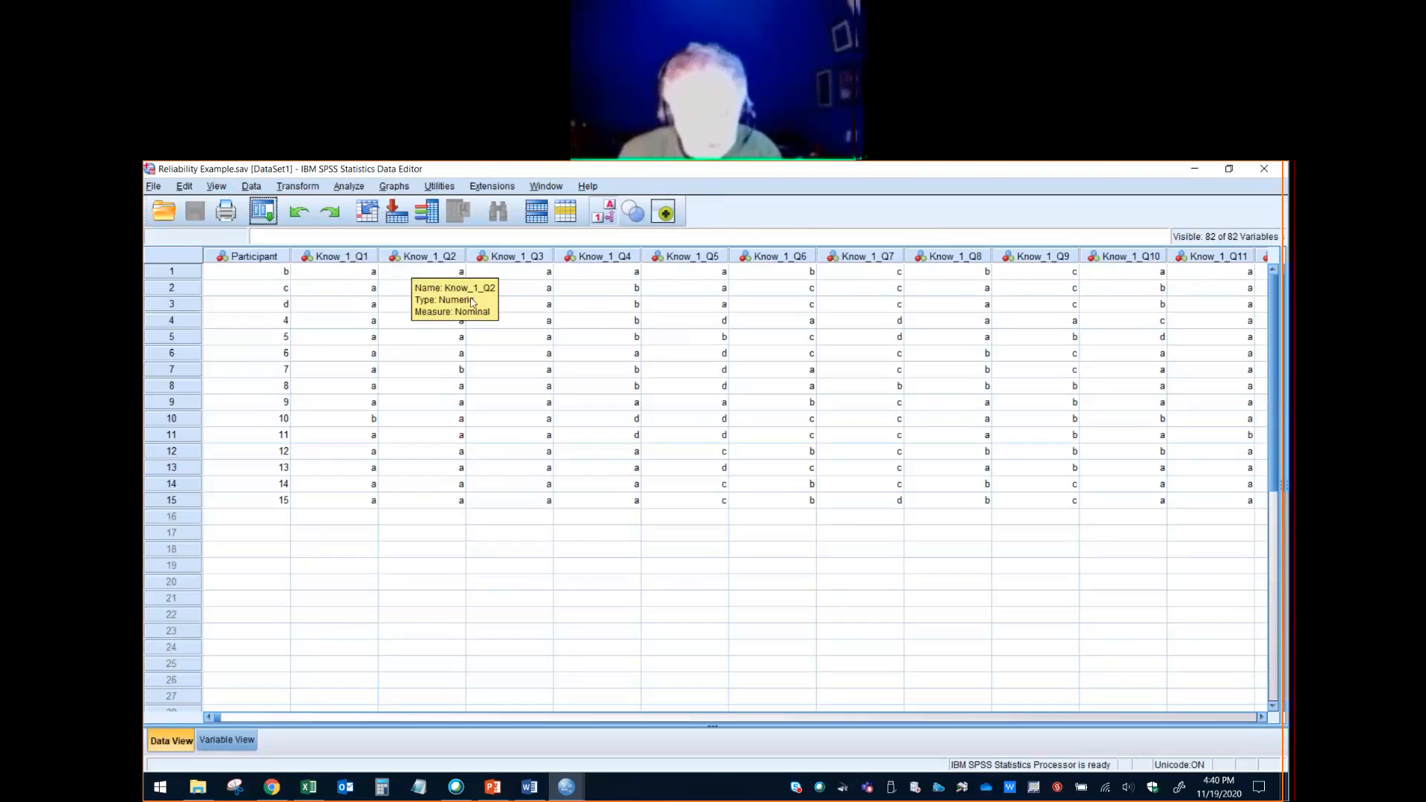
- Switch to the Knowledge and Attitudes Questionnaire in Word and look back over its knowledge questions
{"action": "left_click", "coordinate": [528, 786]}
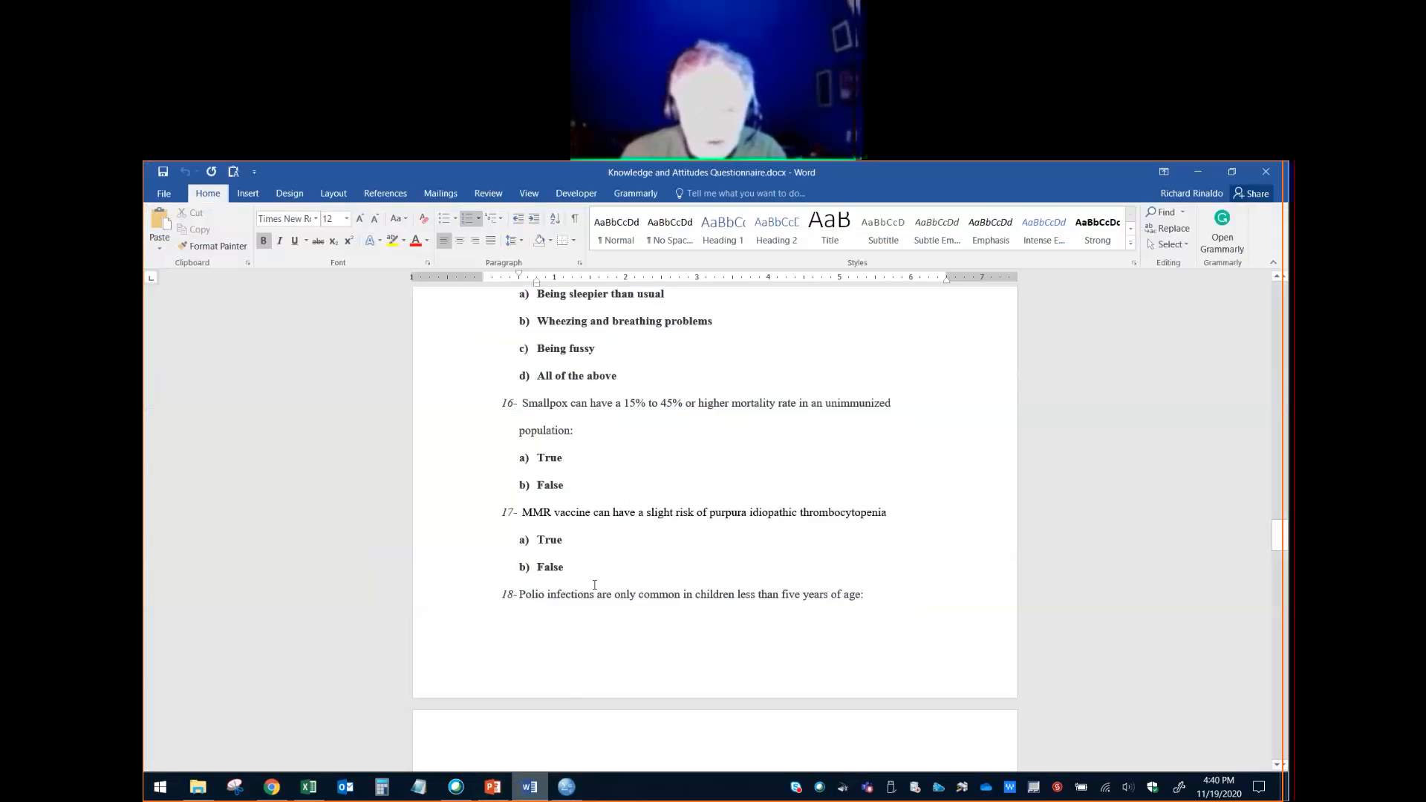
{"action": "scroll", "coordinate": [594, 585], "scroll_direction": "up", "scroll_amount": 20}
{"action": "scroll", "coordinate": [595, 584], "scroll_direction": "up", "scroll_amount": 4}
{"action": "scroll", "coordinate": [666, 515], "scroll_direction": "down", "scroll_amount": 6}
- Return to the SPSS data, look across the knowledge and attitude variables, and select the Attitude_1_Q1 column
{"action": "key", "text": "alt+Tab"}
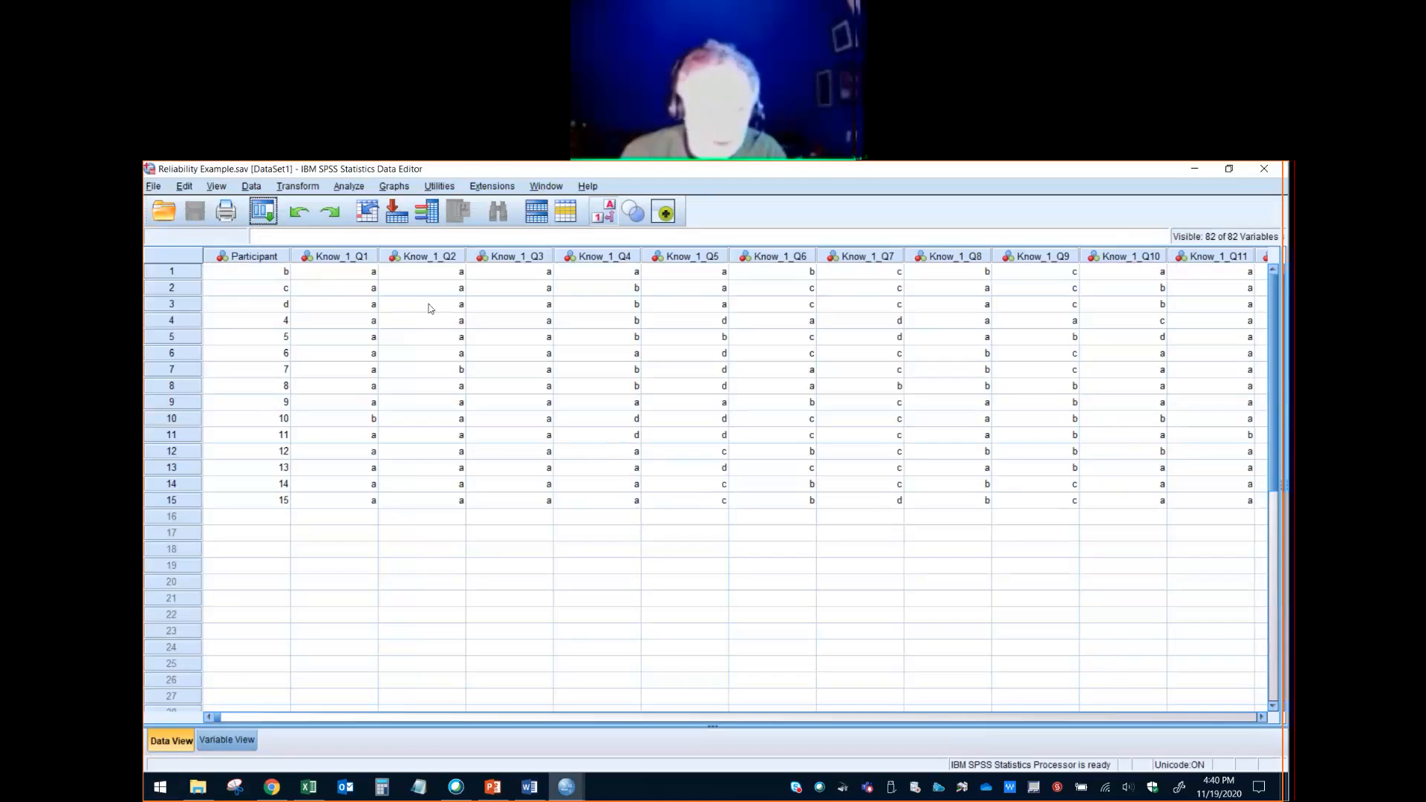
{"action": "left_click", "coordinate": [1260, 719]}
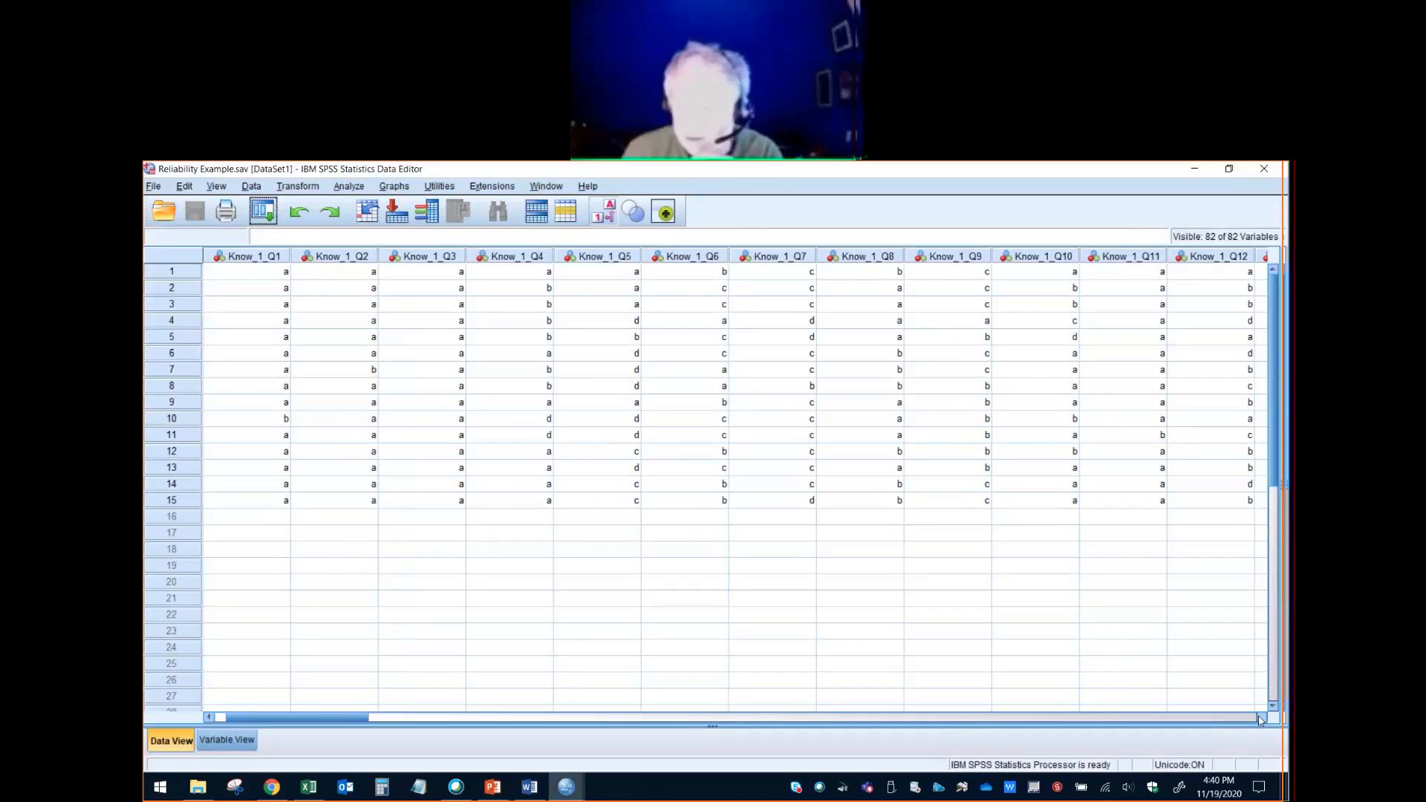
{"action": "left_click", "coordinate": [1215, 721]}
{"action": "left_click", "coordinate": [1215, 720]}
{"action": "left_click", "coordinate": [1214, 720]}
{"action": "left_click", "coordinate": [1214, 721]}
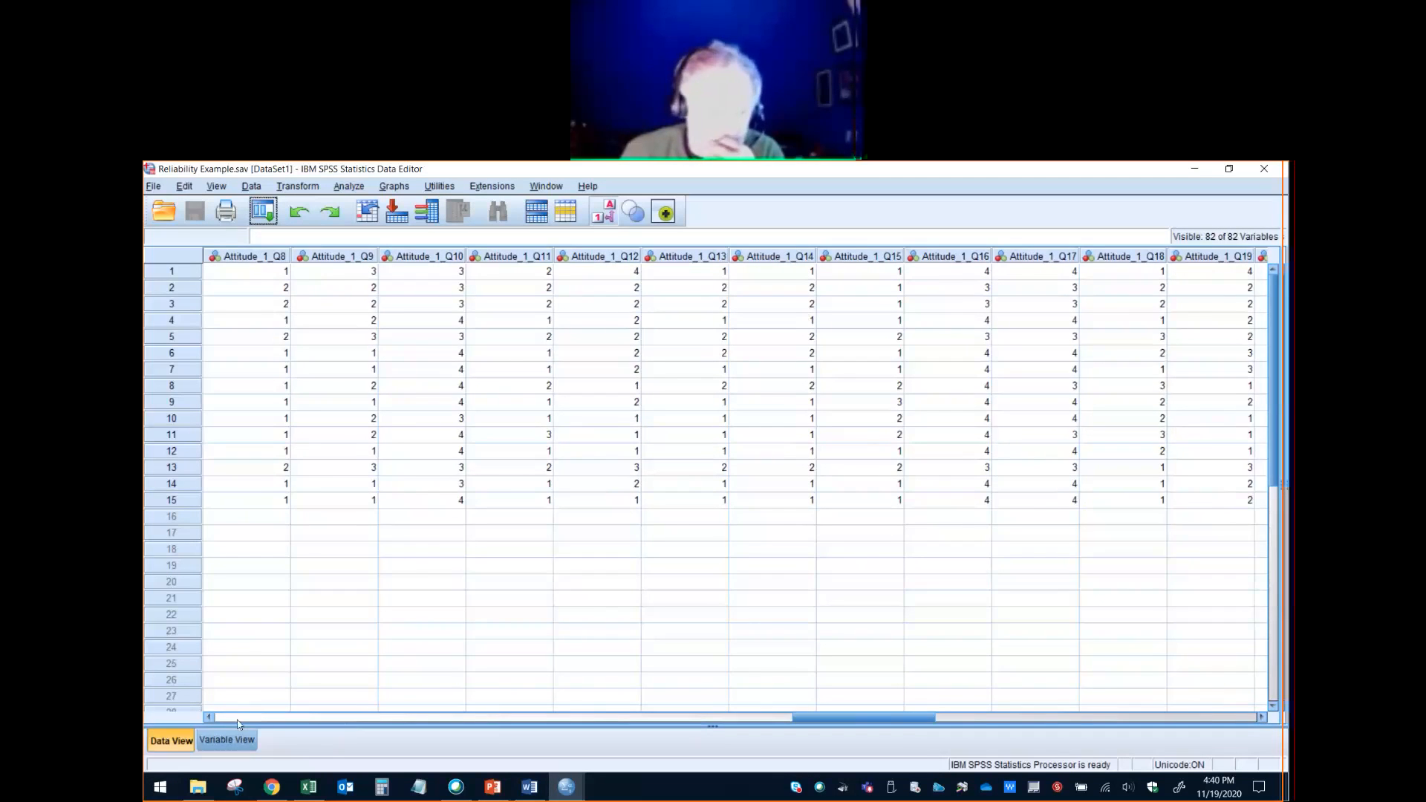
{"action": "left_click", "coordinate": [208, 719]}
{"action": "left_click", "coordinate": [208, 719]}
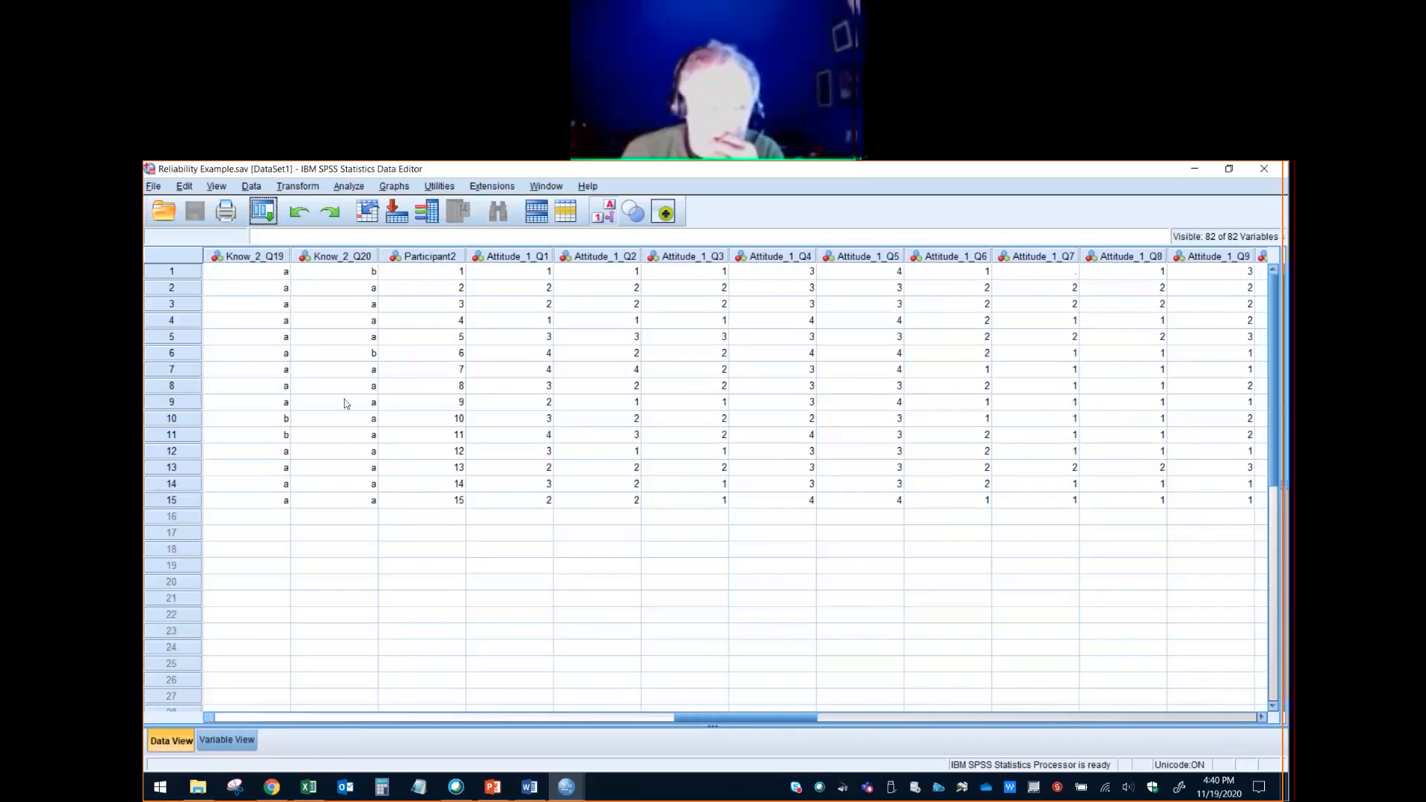
{"action": "left_click", "coordinate": [535, 256]}
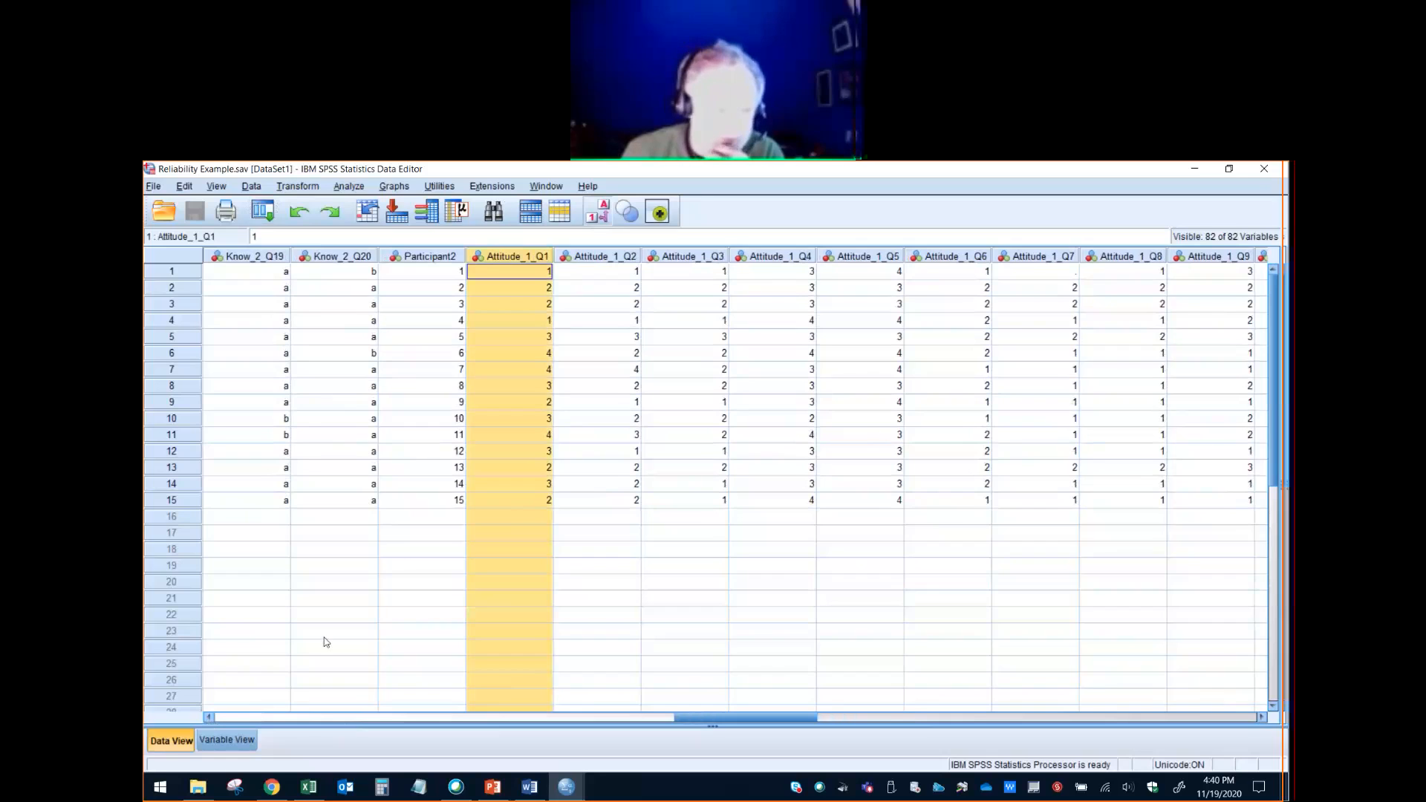
- Check the value labels of Attitude_1_Q1 in Variable View without editing them, and switch to the questionnaire in Word
{"action": "left_click", "coordinate": [245, 744]}
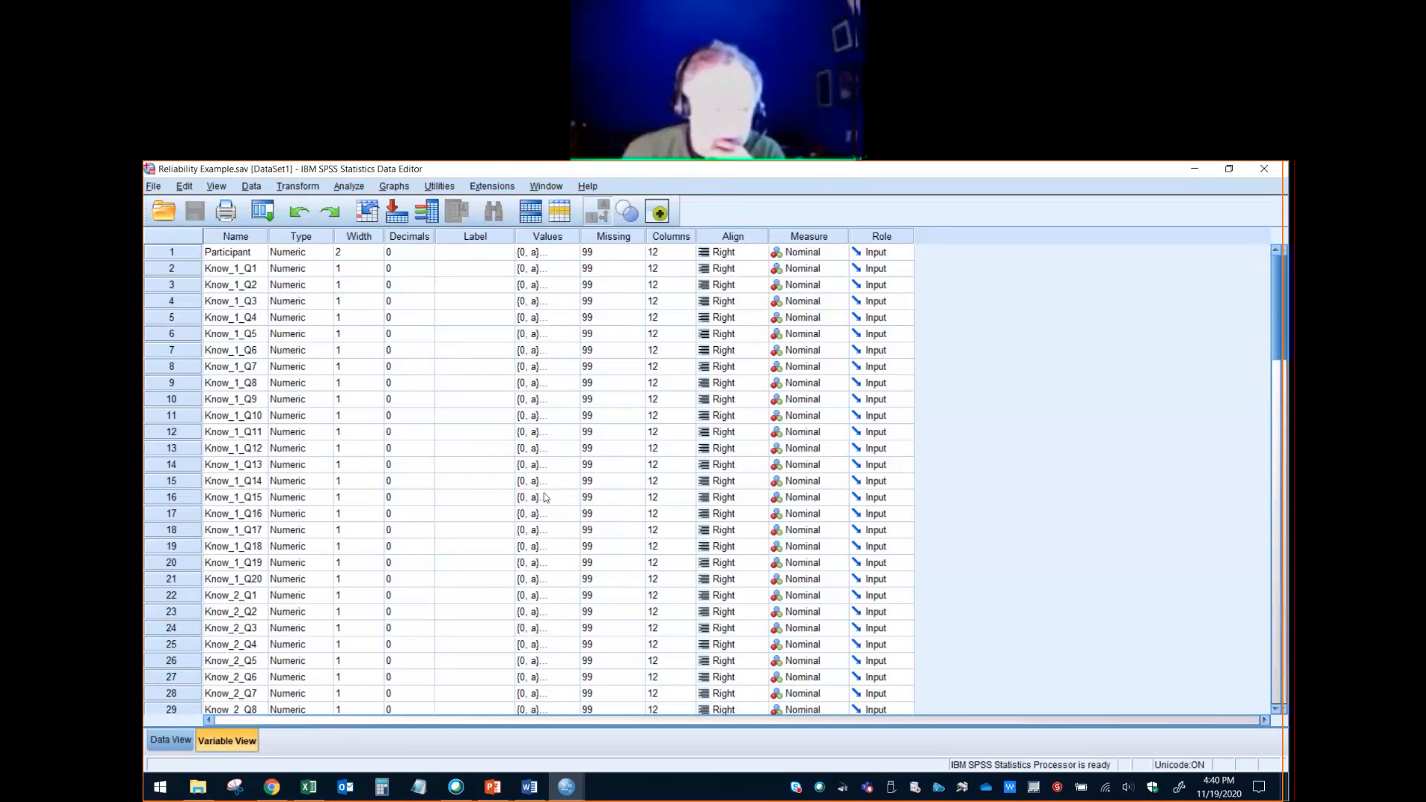
{"action": "scroll", "coordinate": [545, 498], "scroll_direction": "down", "scroll_amount": 10}
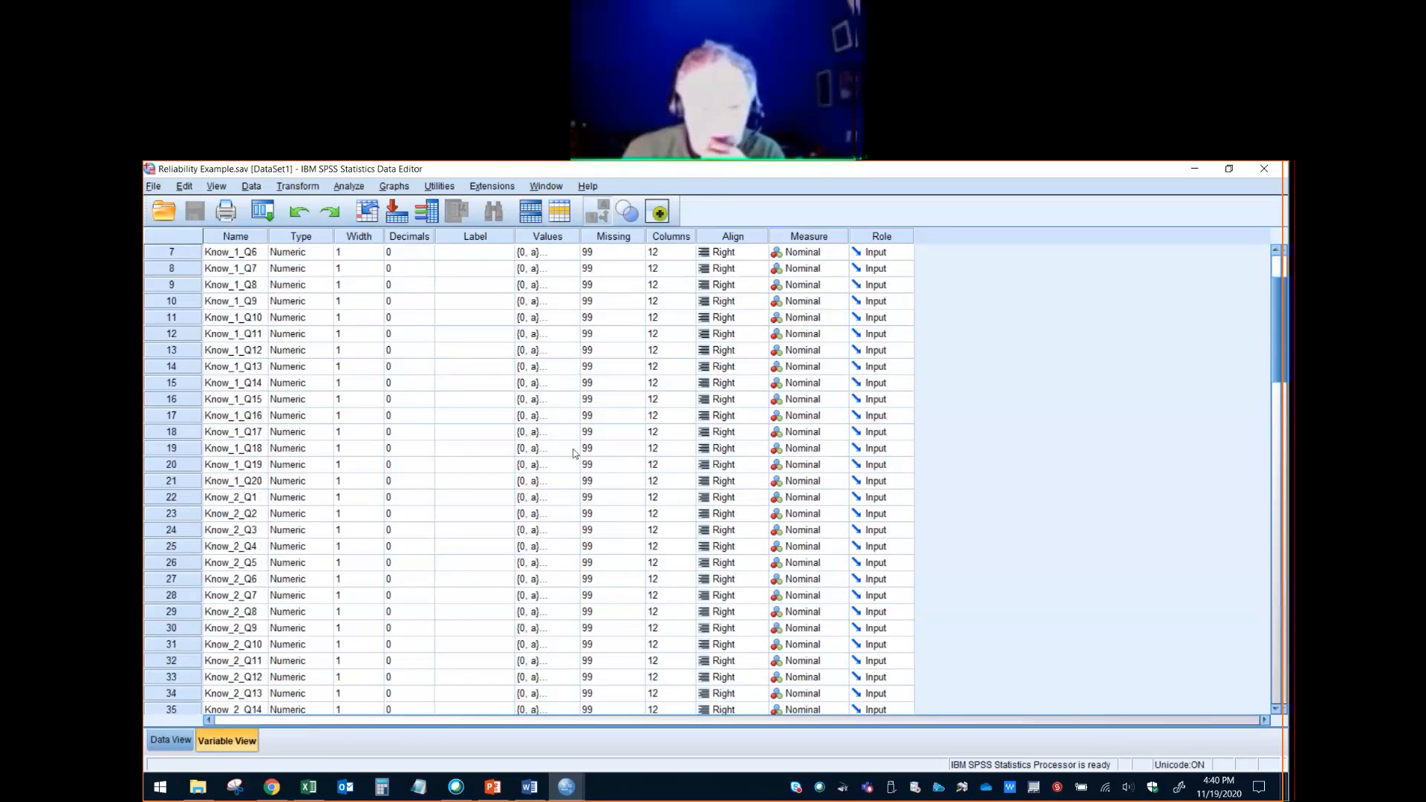
{"action": "left_click", "coordinate": [573, 448]}
{"action": "left_click", "coordinate": [573, 447]}
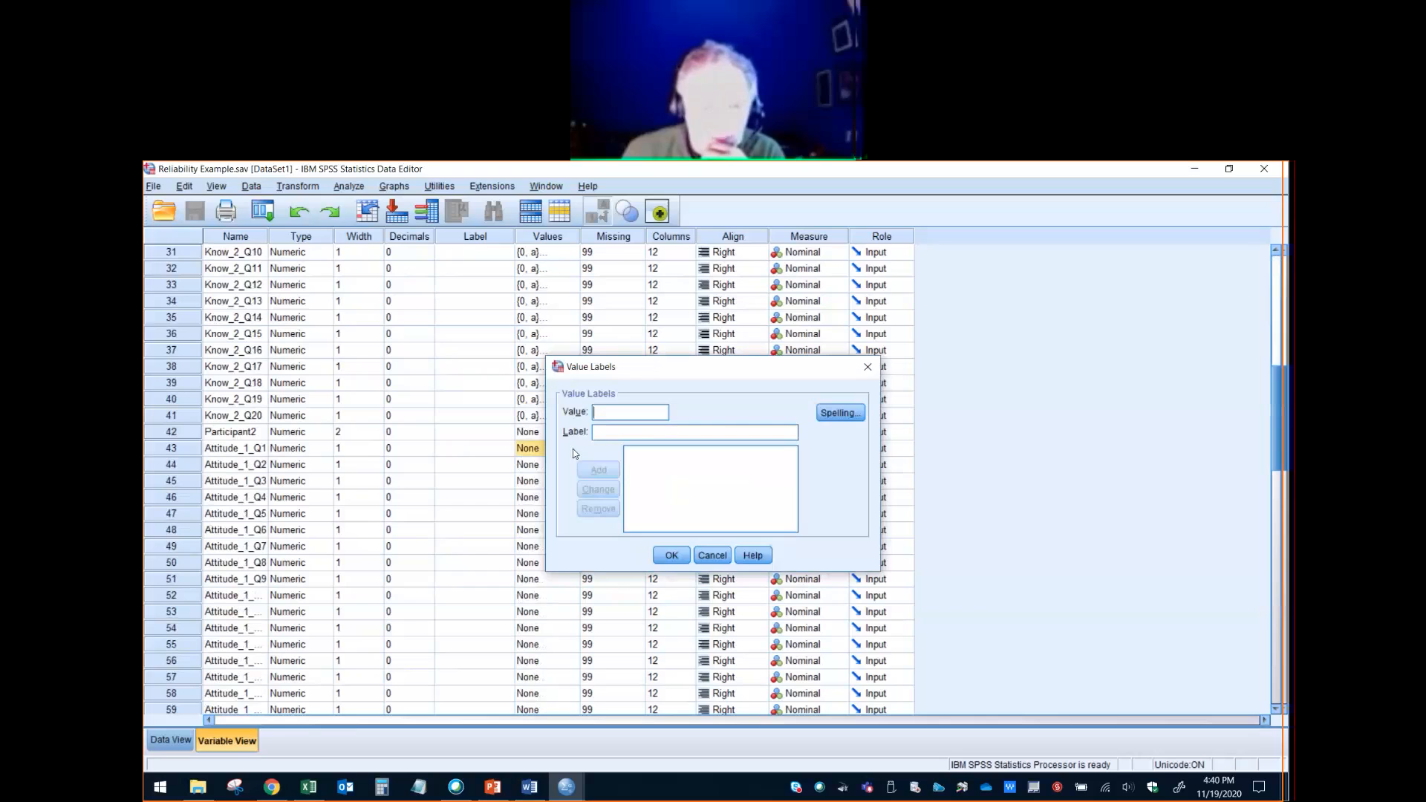
{"action": "left_click", "coordinate": [715, 555]}
{"action": "key", "text": "alt+Tab"}
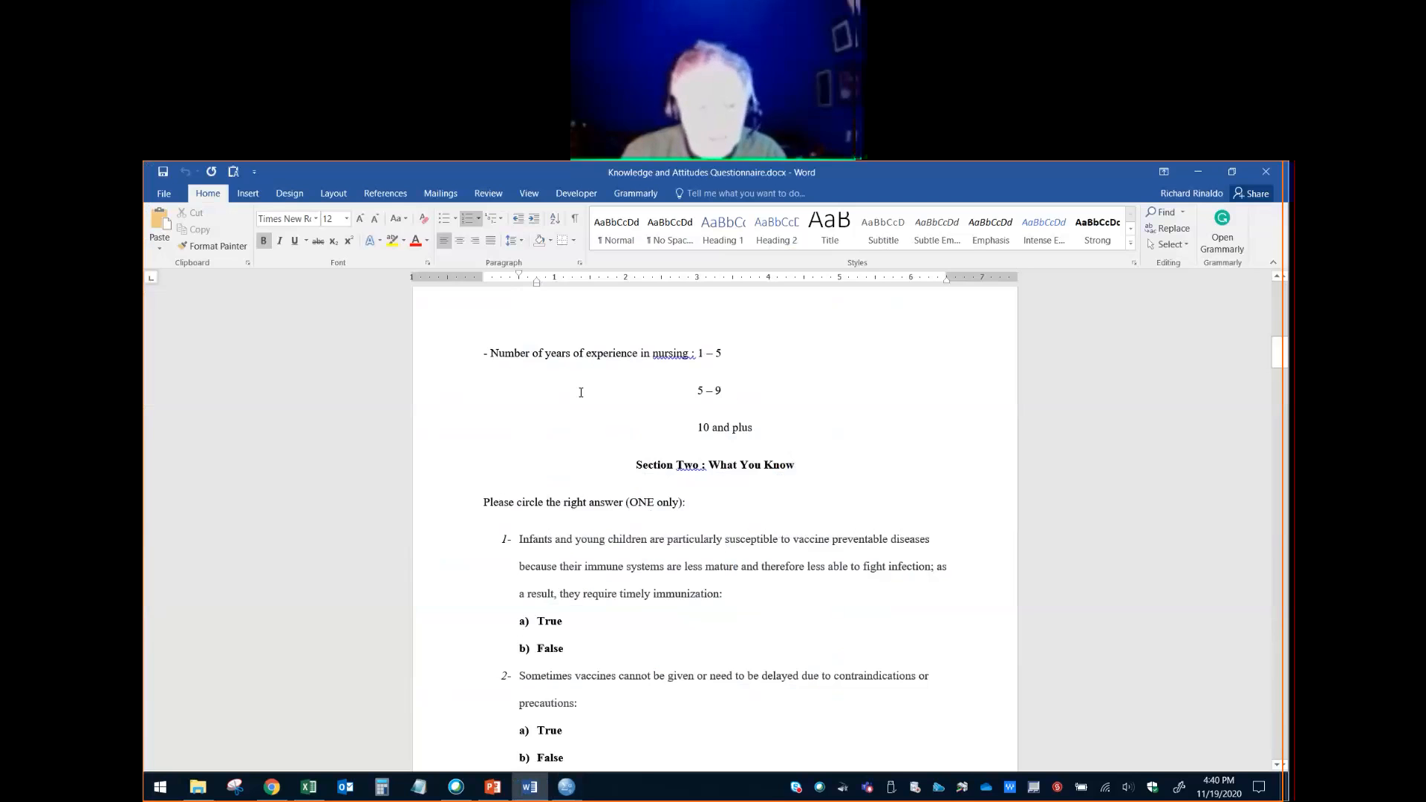
- Switch to Reliability Example.sav in SPSS and look over the value labels and missing codes of the knowledge and attitude variables
{"action": "key", "text": "alt+Tab"}
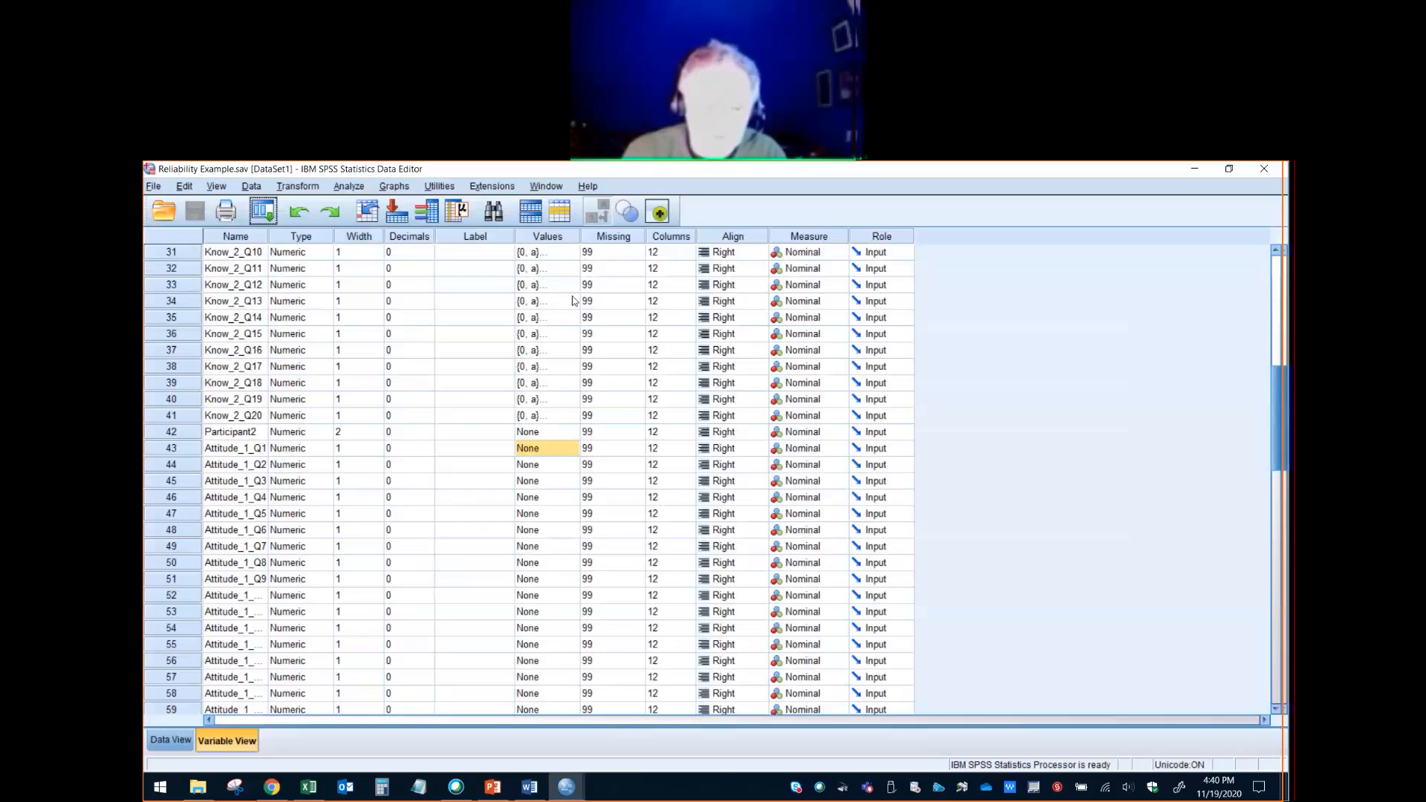
{"action": "left_click", "coordinate": [574, 301]}
{"action": "scroll", "coordinate": [592, 478], "scroll_direction": "down", "scroll_amount": 2}
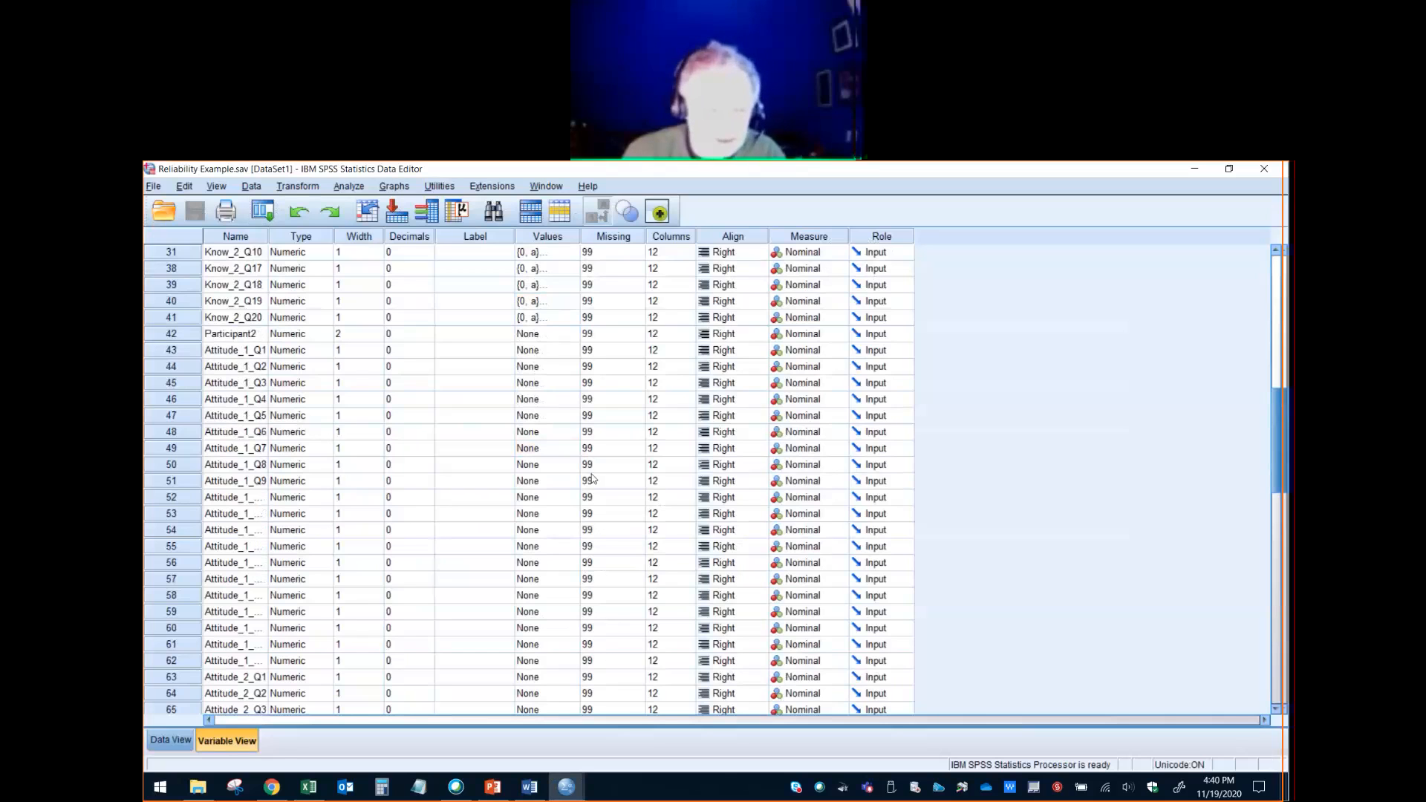
{"action": "key", "text": "alt+Tab"}
{"action": "key", "text": "alt+Tab"}
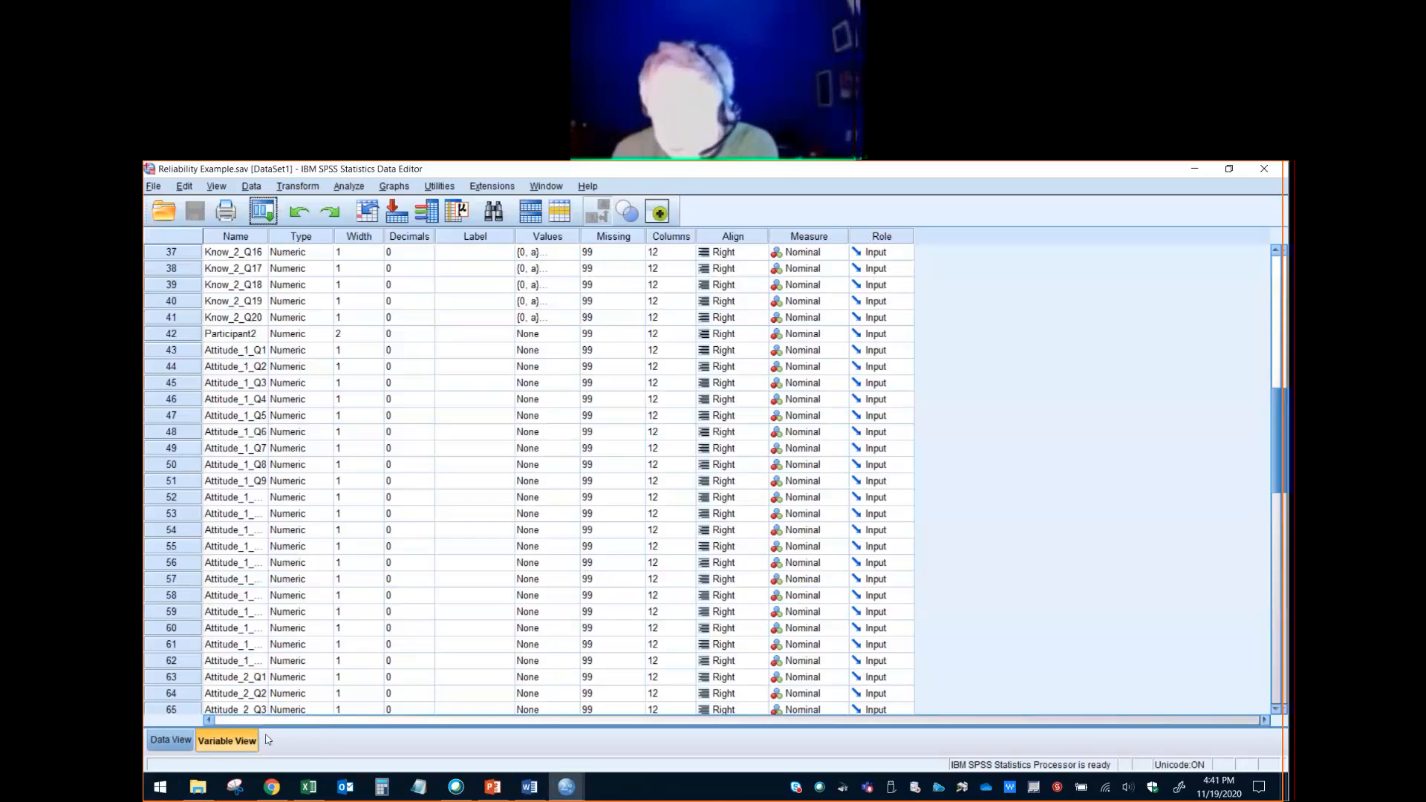
- Return to the case data and select the columns from Know_1_Q20 through Know_2_Q8
{"action": "left_click", "coordinate": [171, 739]}
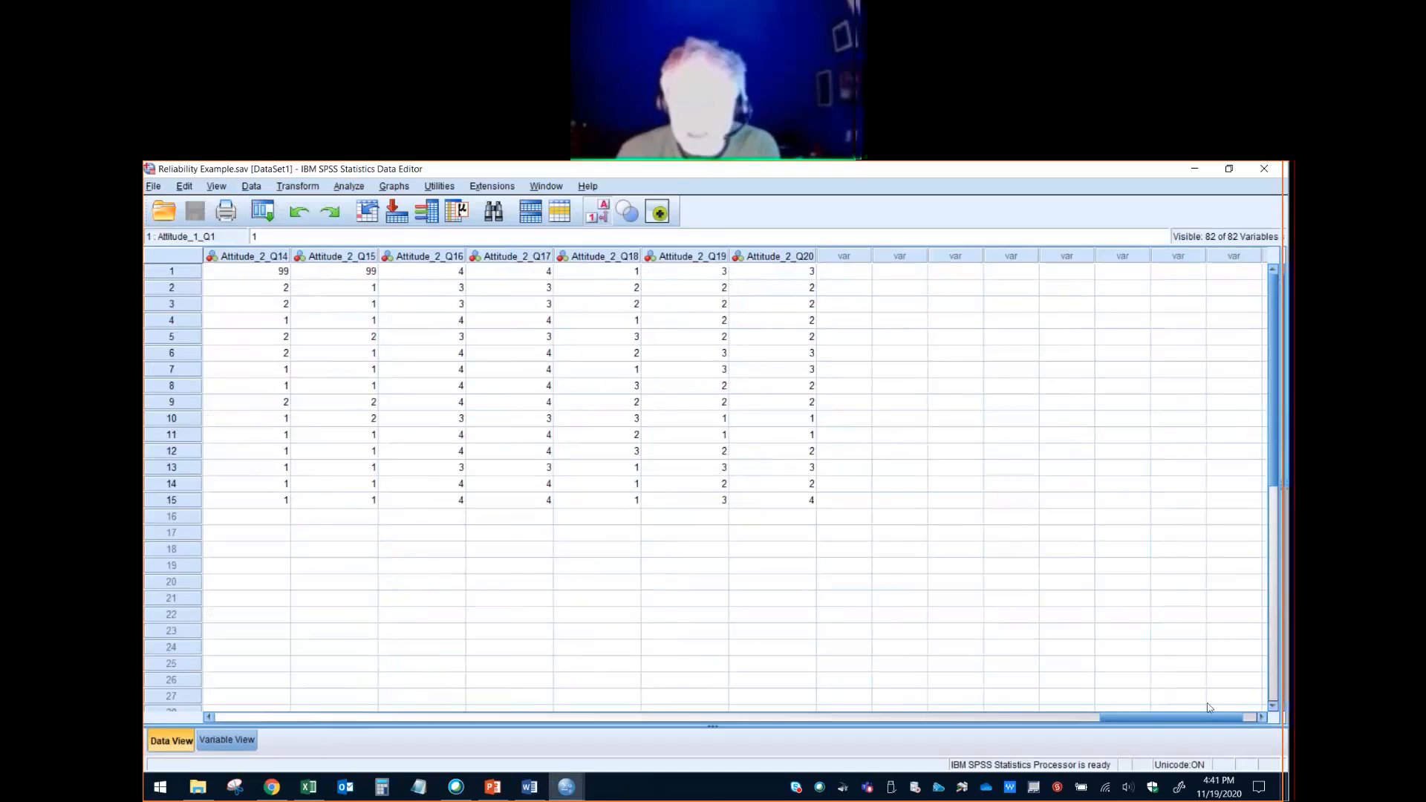
{"action": "left_click_drag", "start_coordinate": [1150, 719], "coordinate": [606, 721]}
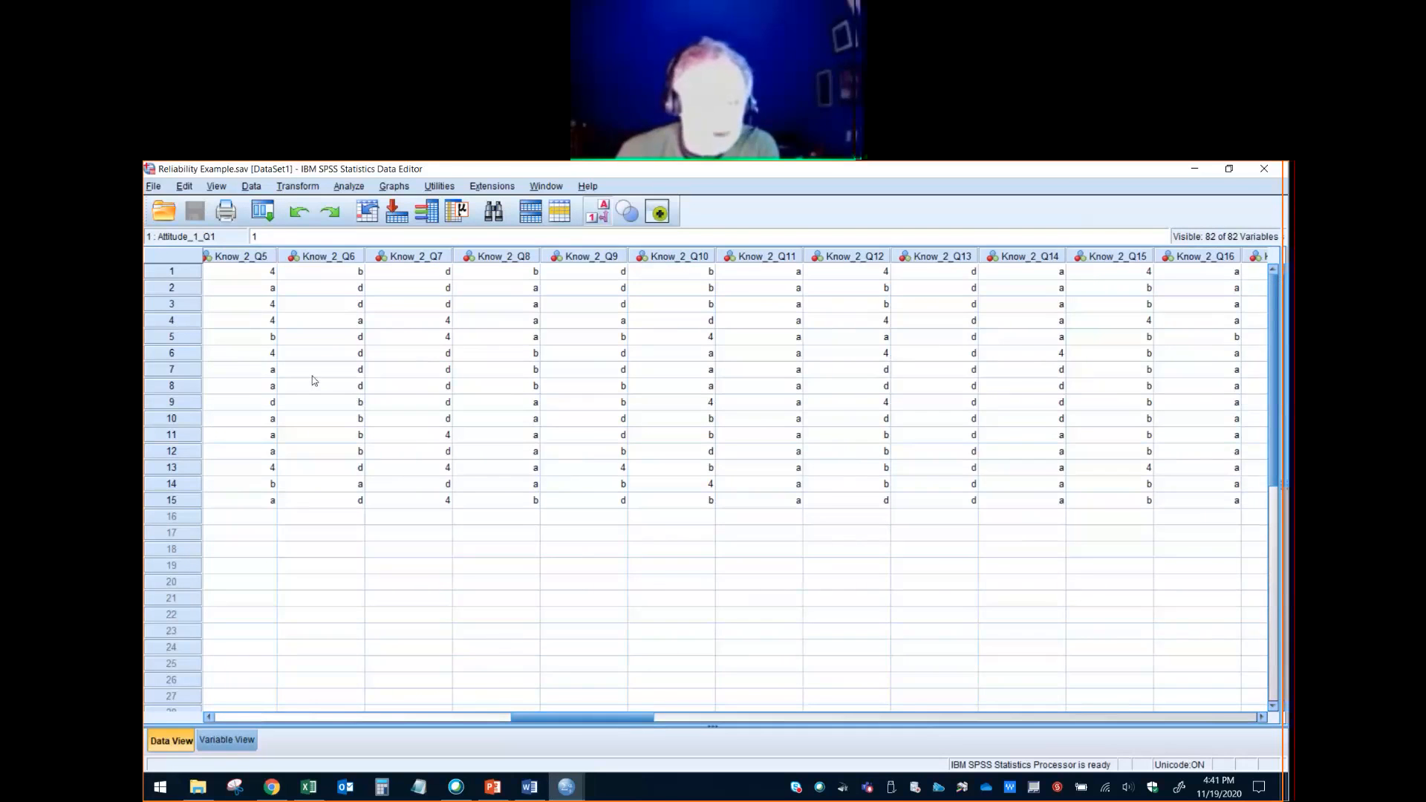
{"action": "left_click", "coordinate": [211, 718]}
{"action": "left_click", "coordinate": [211, 718]}
{"action": "left_click", "coordinate": [211, 718]}
{"action": "left_click", "coordinate": [211, 717]}
{"action": "left_click", "coordinate": [211, 717]}
{"action": "left_click", "coordinate": [211, 718]}
{"action": "left_click_drag", "start_coordinate": [267, 258], "coordinate": [934, 301]}
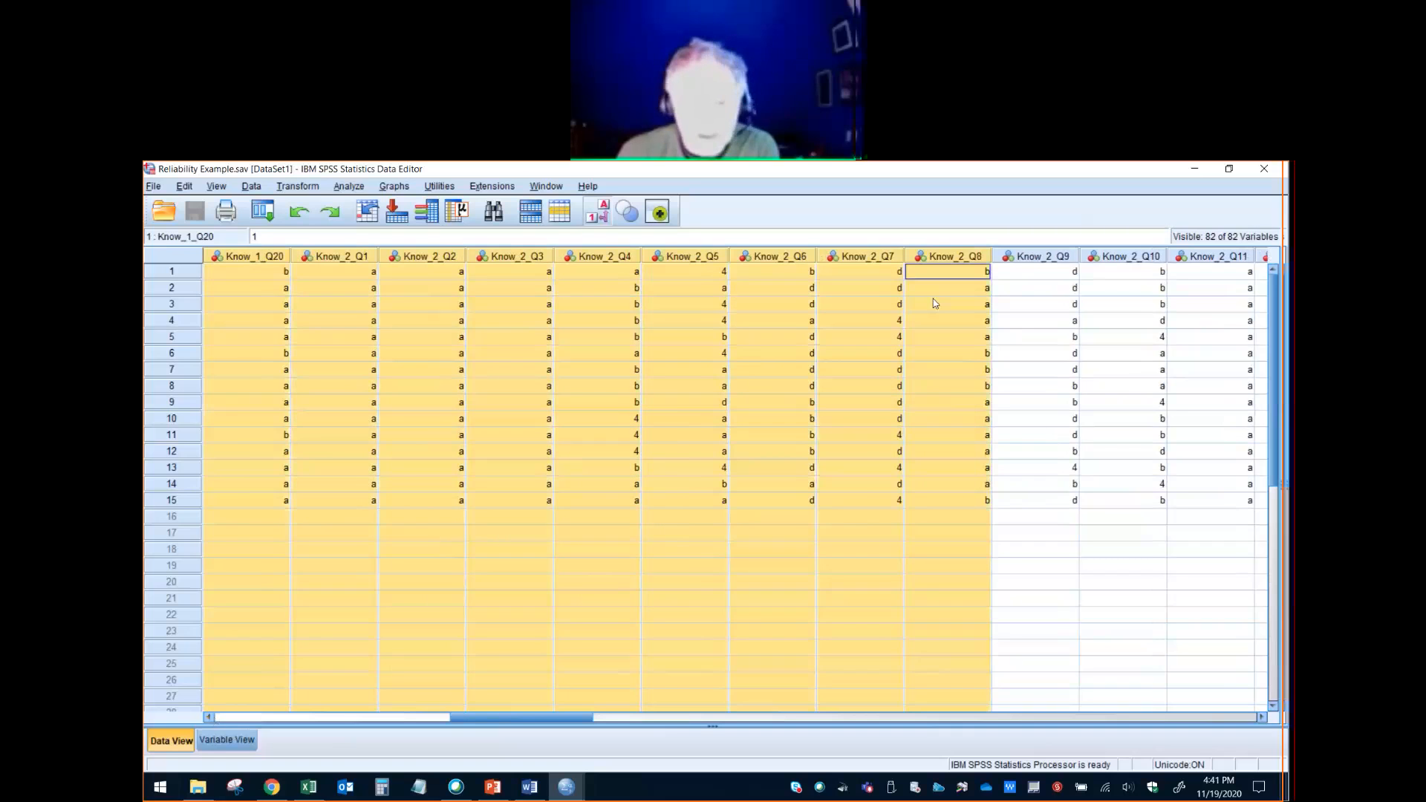
- Look across the remaining Know_2 columns through to Participant2 and the first Attitude_1 items
{"action": "left_click", "coordinate": [1262, 717]}
{"action": "left_click", "coordinate": [1262, 717]}
{"action": "left_click", "coordinate": [1262, 717]}
{"action": "left_click", "coordinate": [1262, 718]}
{"action": "left_click", "coordinate": [1261, 718]}
{"action": "left_click", "coordinate": [1262, 717]}
{"action": "left_click", "coordinate": [1263, 716]}
{"action": "left_click", "coordinate": [1263, 716]}
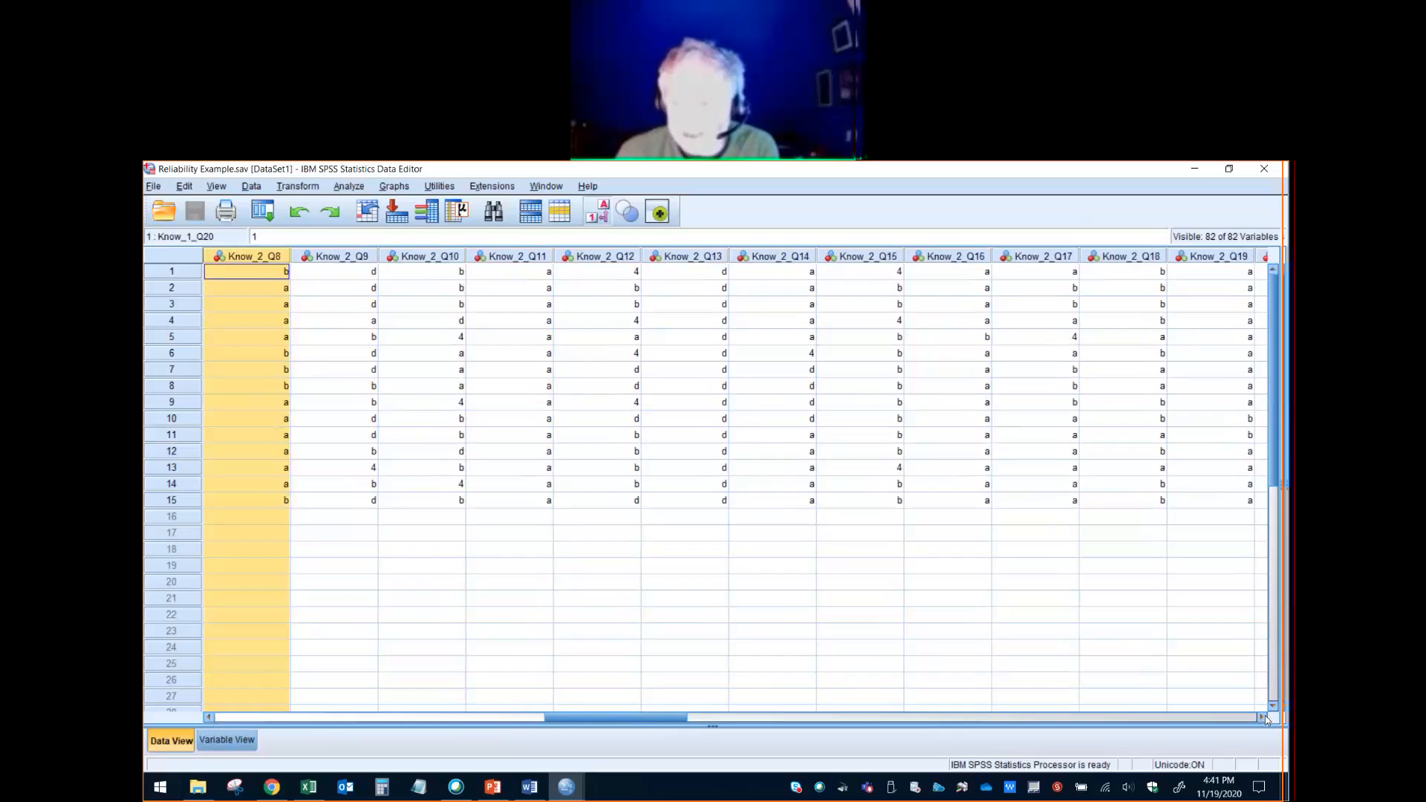
{"action": "left_click", "coordinate": [1263, 716]}
{"action": "left_click", "coordinate": [1263, 716]}
{"action": "left_click", "coordinate": [1264, 717]}
{"action": "left_click", "coordinate": [1263, 717]}
{"action": "left_click", "coordinate": [1263, 717]}
{"action": "left_click", "coordinate": [1263, 717]}
{"action": "left_click", "coordinate": [1263, 717]}
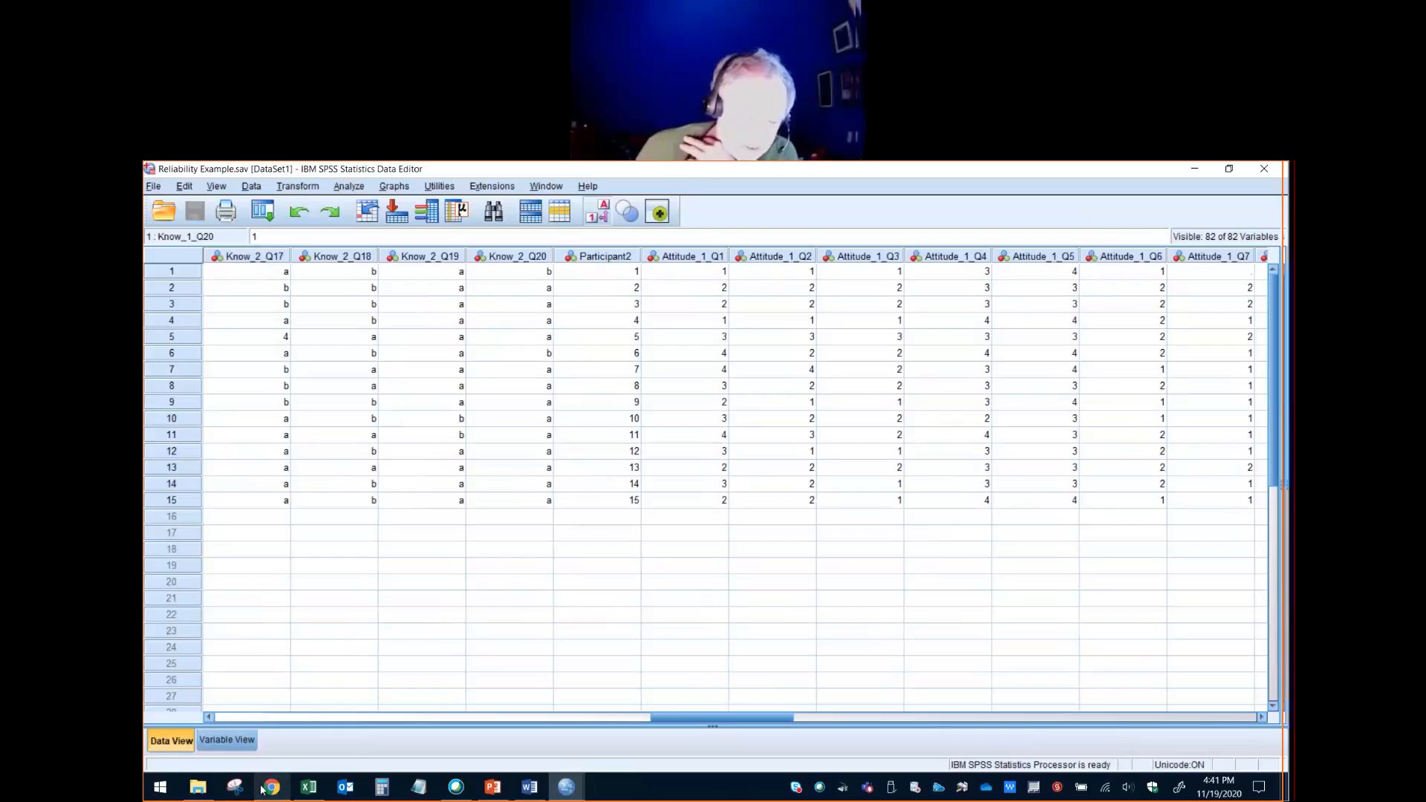
- Switch to the course page in Chrome, download "Scoring Key.sps" to the Downloads folder and open it in SPSS
{"action": "mouse_move", "coordinate": [263, 790]}
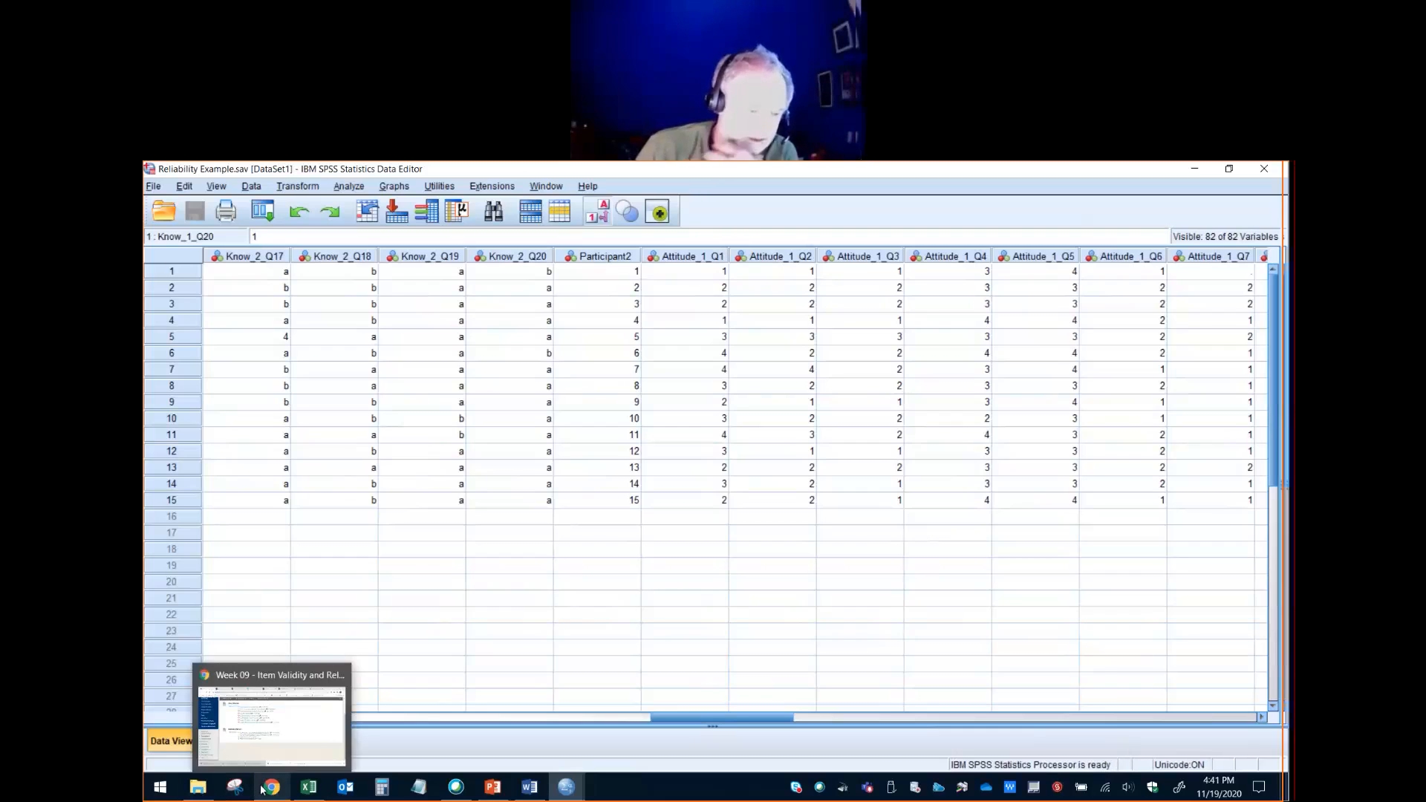
{"action": "left_click", "coordinate": [314, 749]}
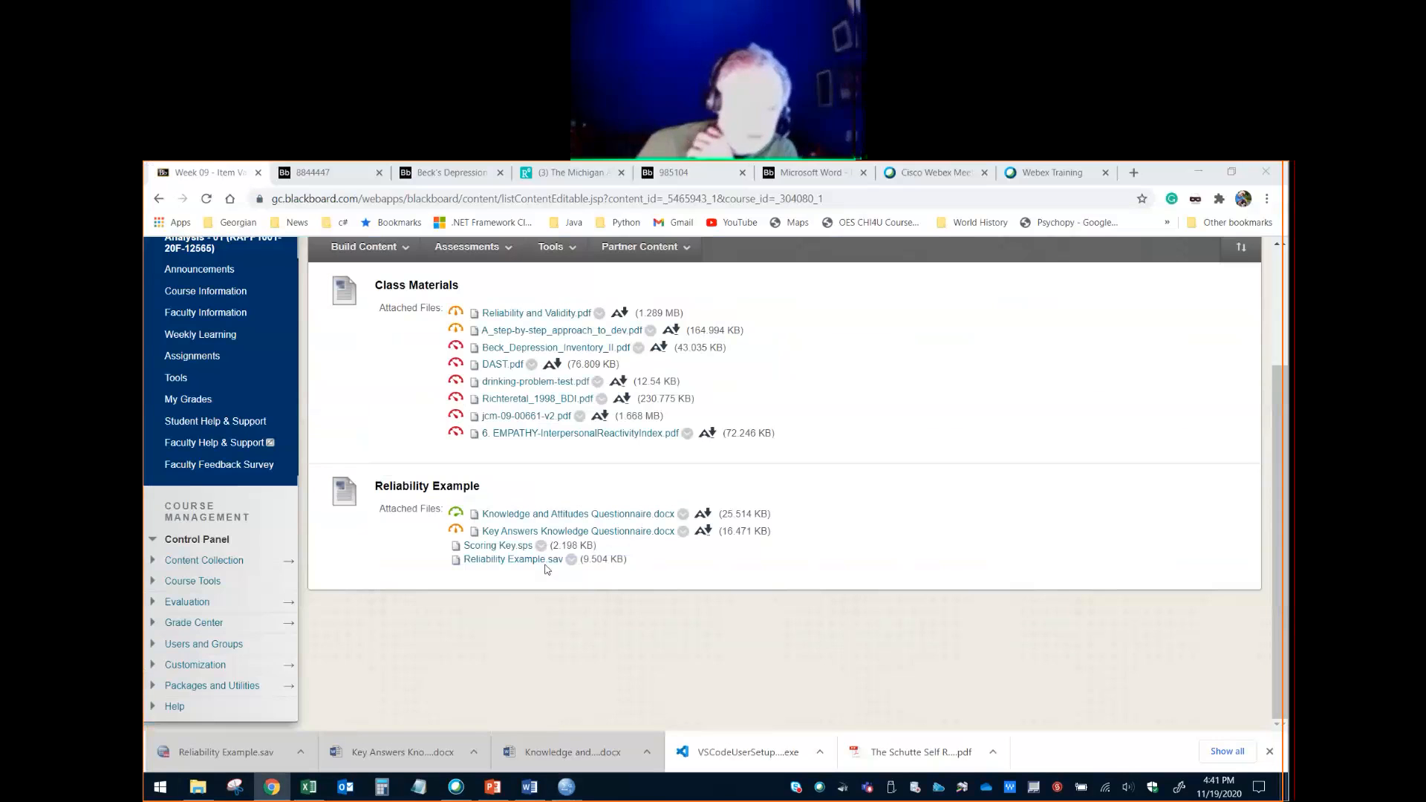
{"action": "left_click", "coordinate": [526, 559]}
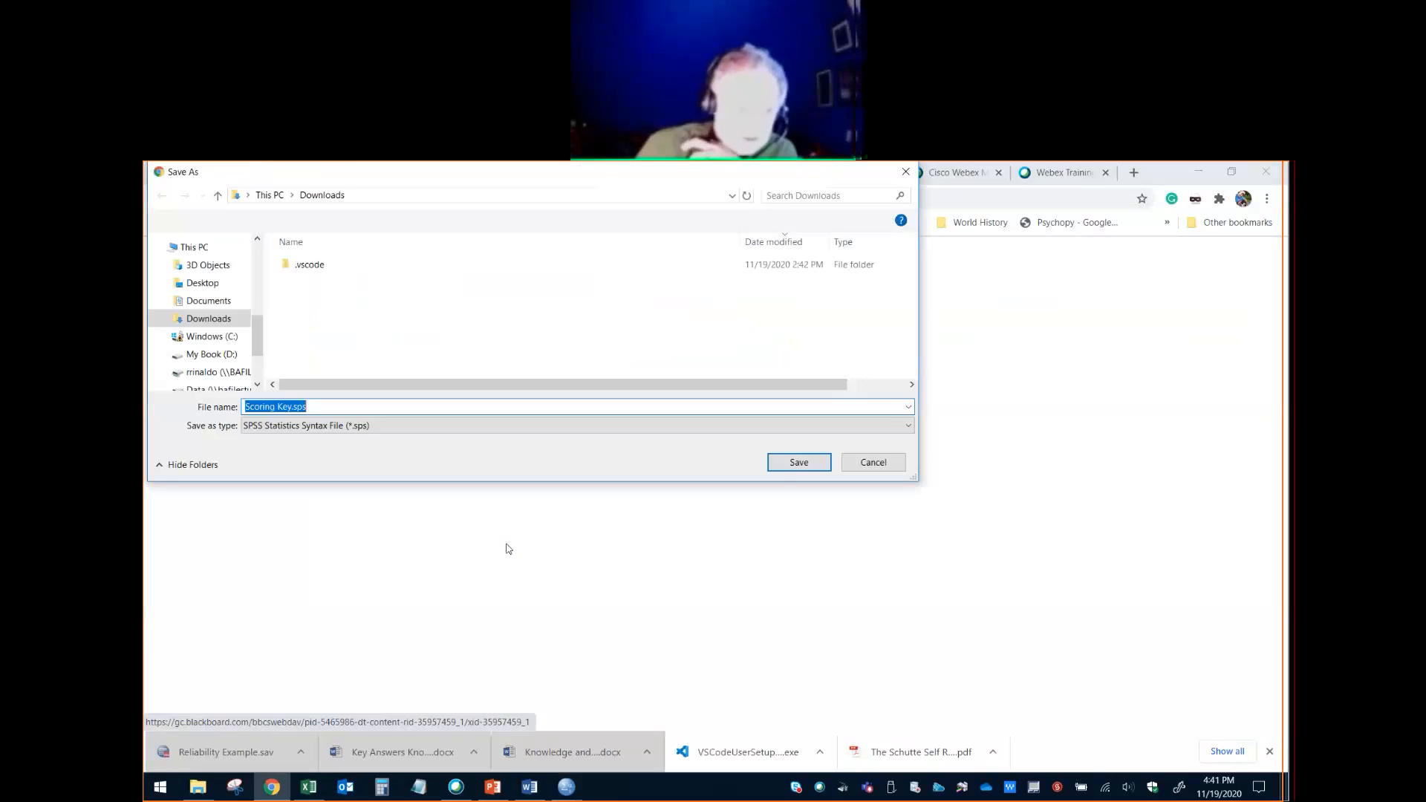
{"action": "left_click", "coordinate": [793, 468]}
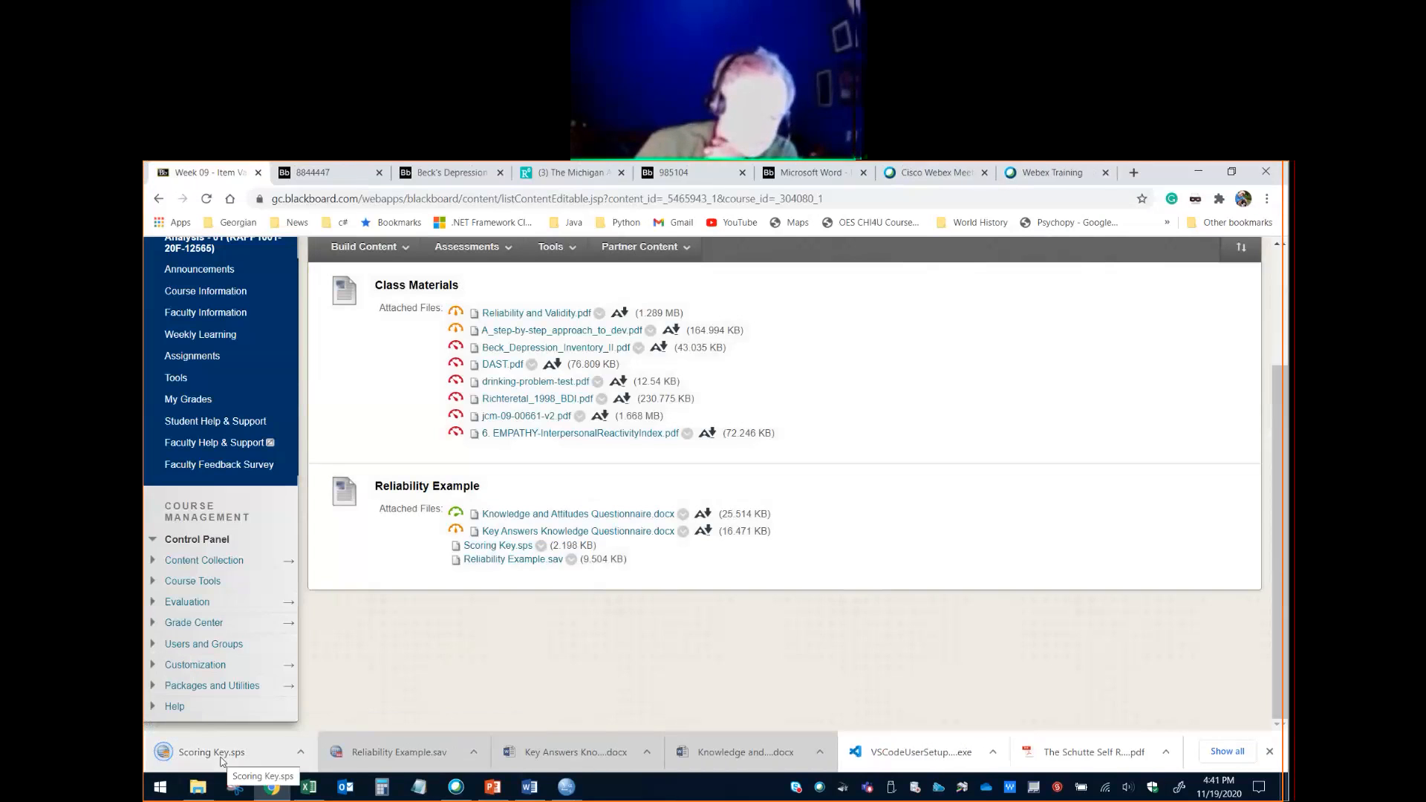
{"action": "left_click", "coordinate": [221, 756]}
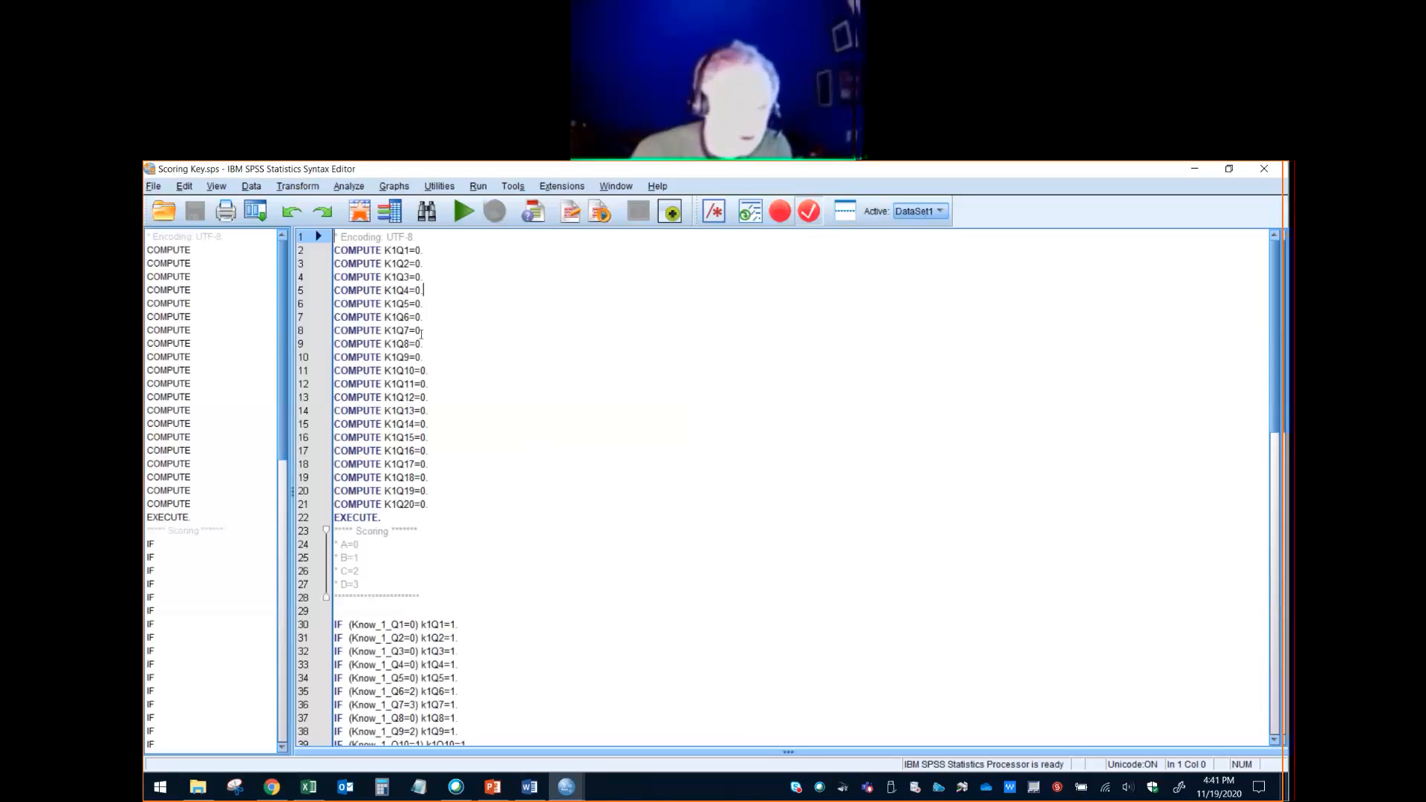
- Highlight the syntax that sets K1Q1 to K1Q20 to 0 and the IF lines that score Know_1_Q1 to Know_1_Q20
{"action": "left_click", "coordinate": [428, 292]}
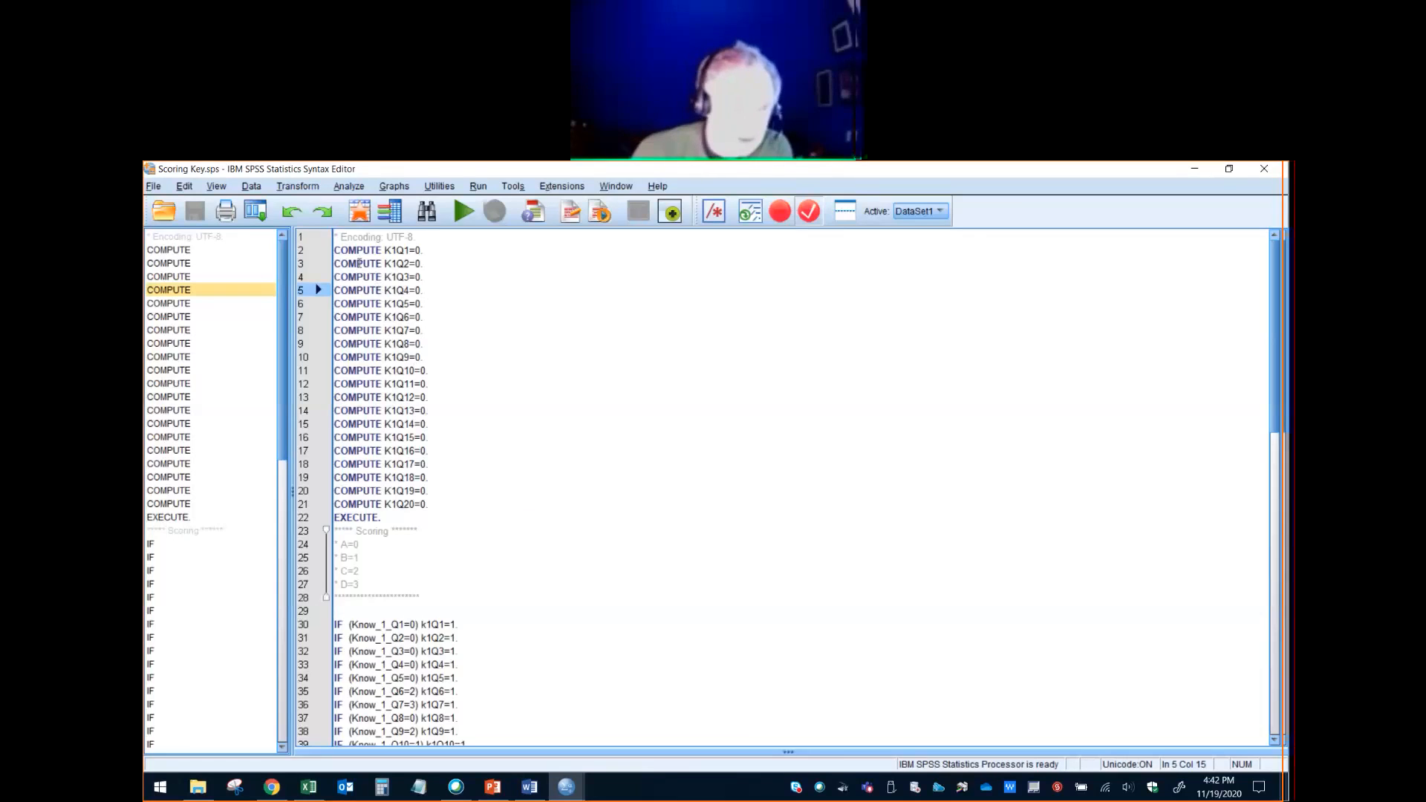
{"action": "left_click_drag", "start_coordinate": [337, 251], "coordinate": [440, 501]}
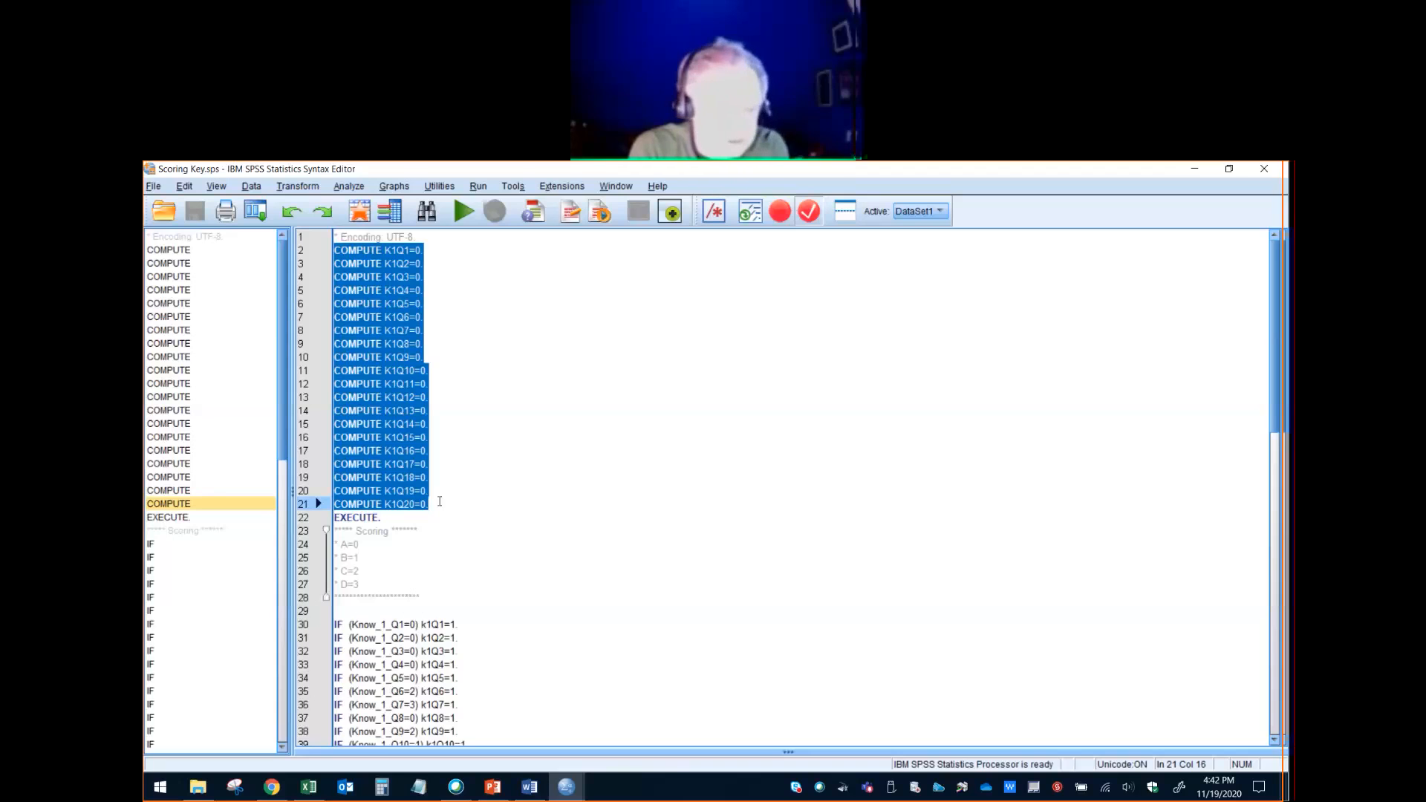
{"action": "scroll", "coordinate": [440, 502], "scroll_direction": "down", "scroll_amount": 6}
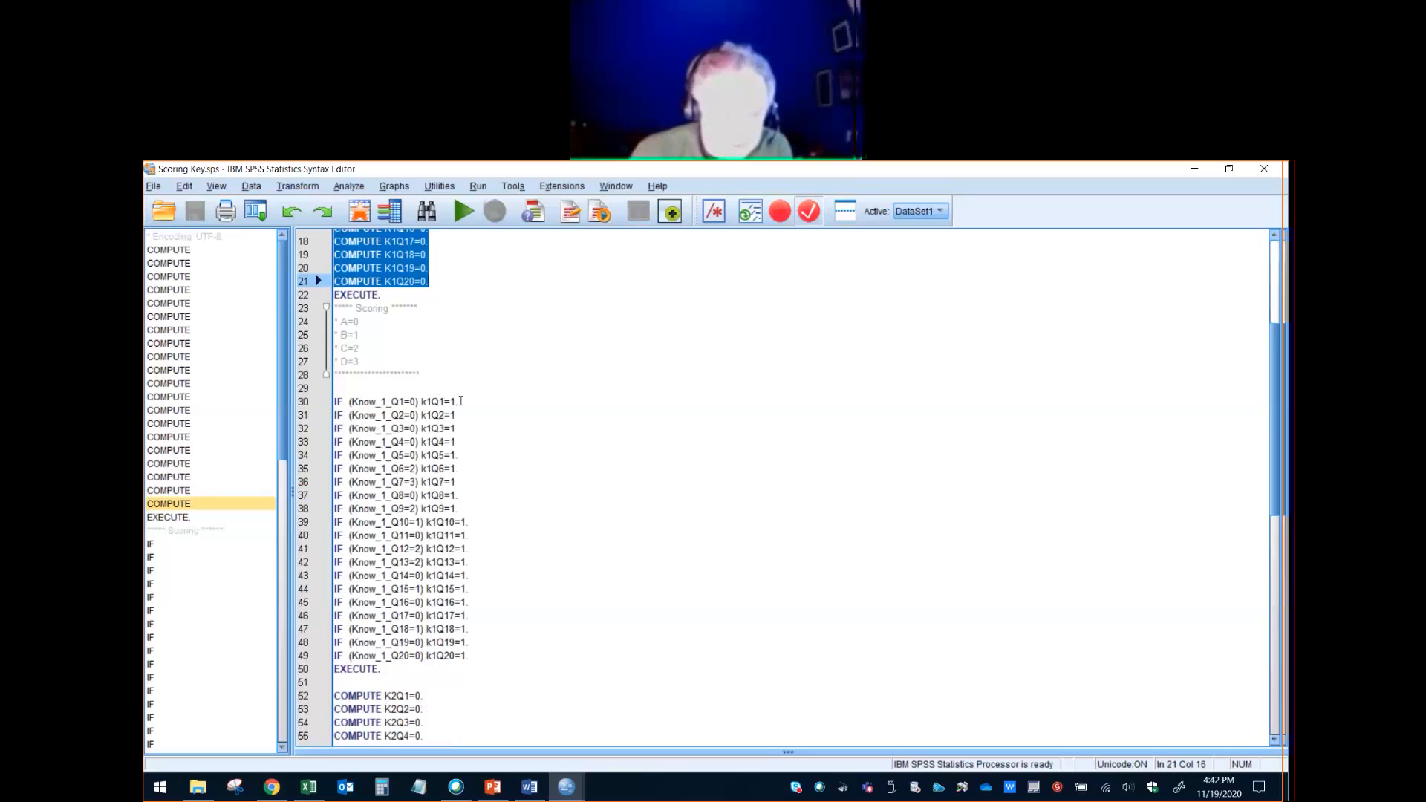
{"action": "left_click_drag", "start_coordinate": [460, 401], "coordinate": [333, 402]}
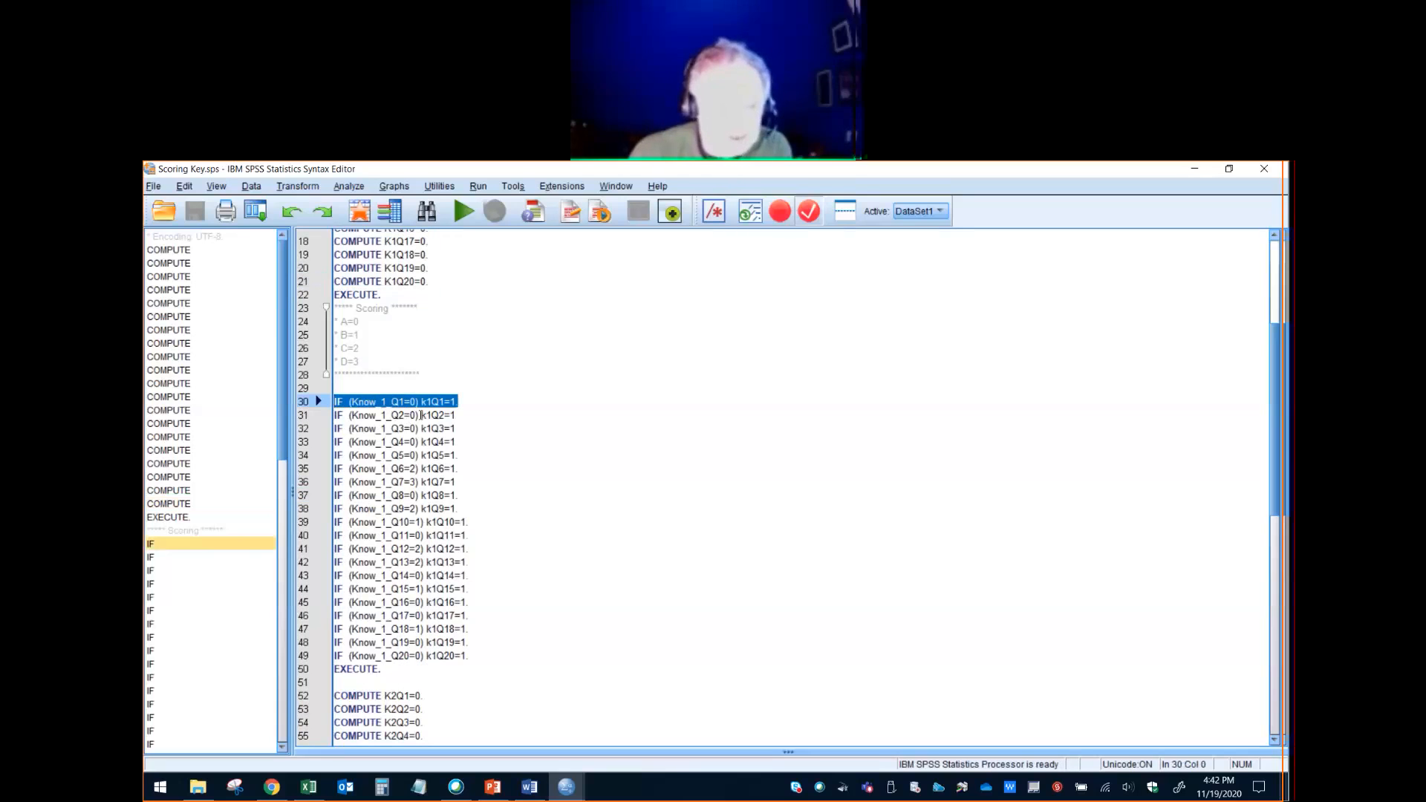
{"action": "left_click_drag", "start_coordinate": [461, 401], "coordinate": [328, 394]}
{"action": "left_click", "coordinate": [461, 455]}
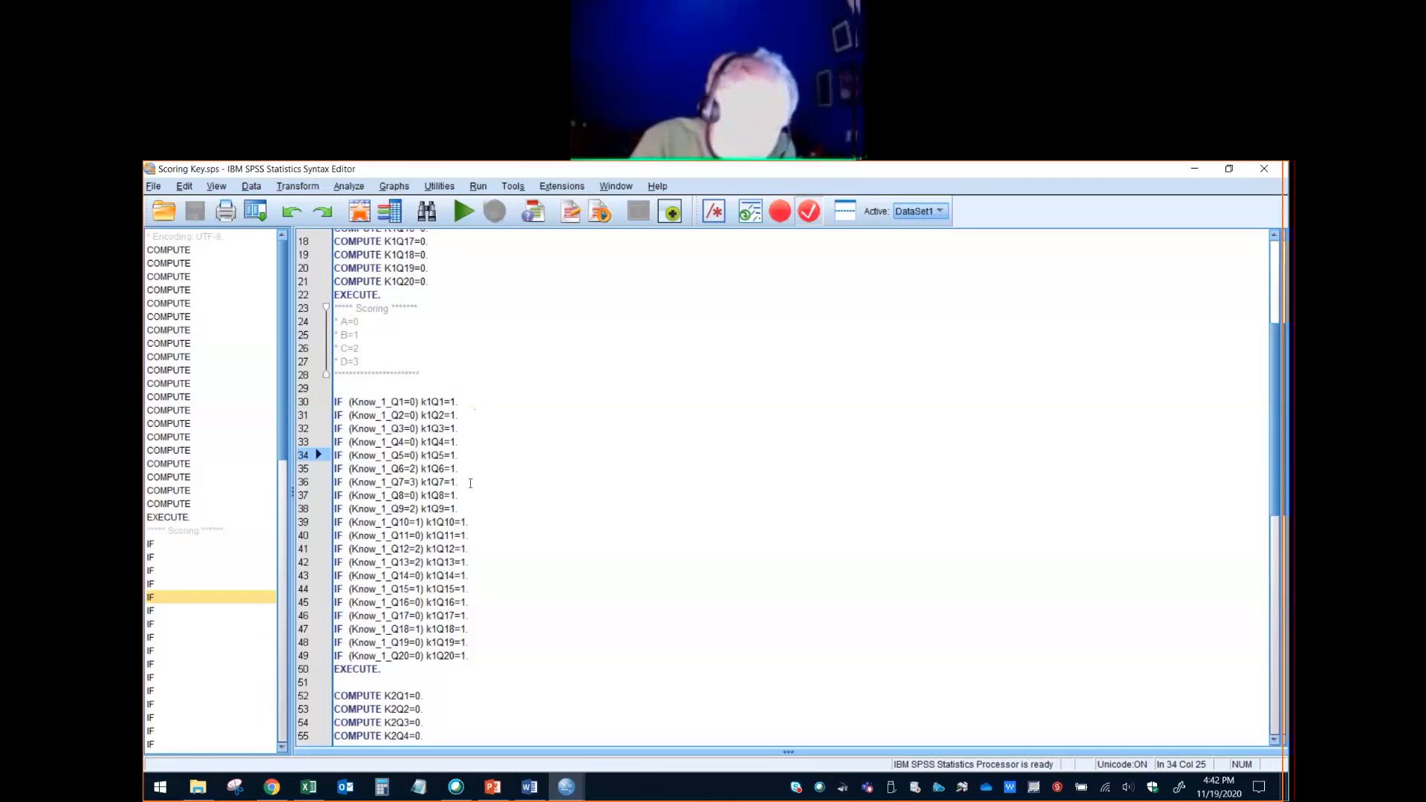
{"action": "left_click_drag", "start_coordinate": [457, 481], "coordinate": [289, 481]}
{"action": "left_click", "coordinate": [351, 389]}
{"action": "left_click_drag", "start_coordinate": [351, 389], "coordinate": [484, 655]}
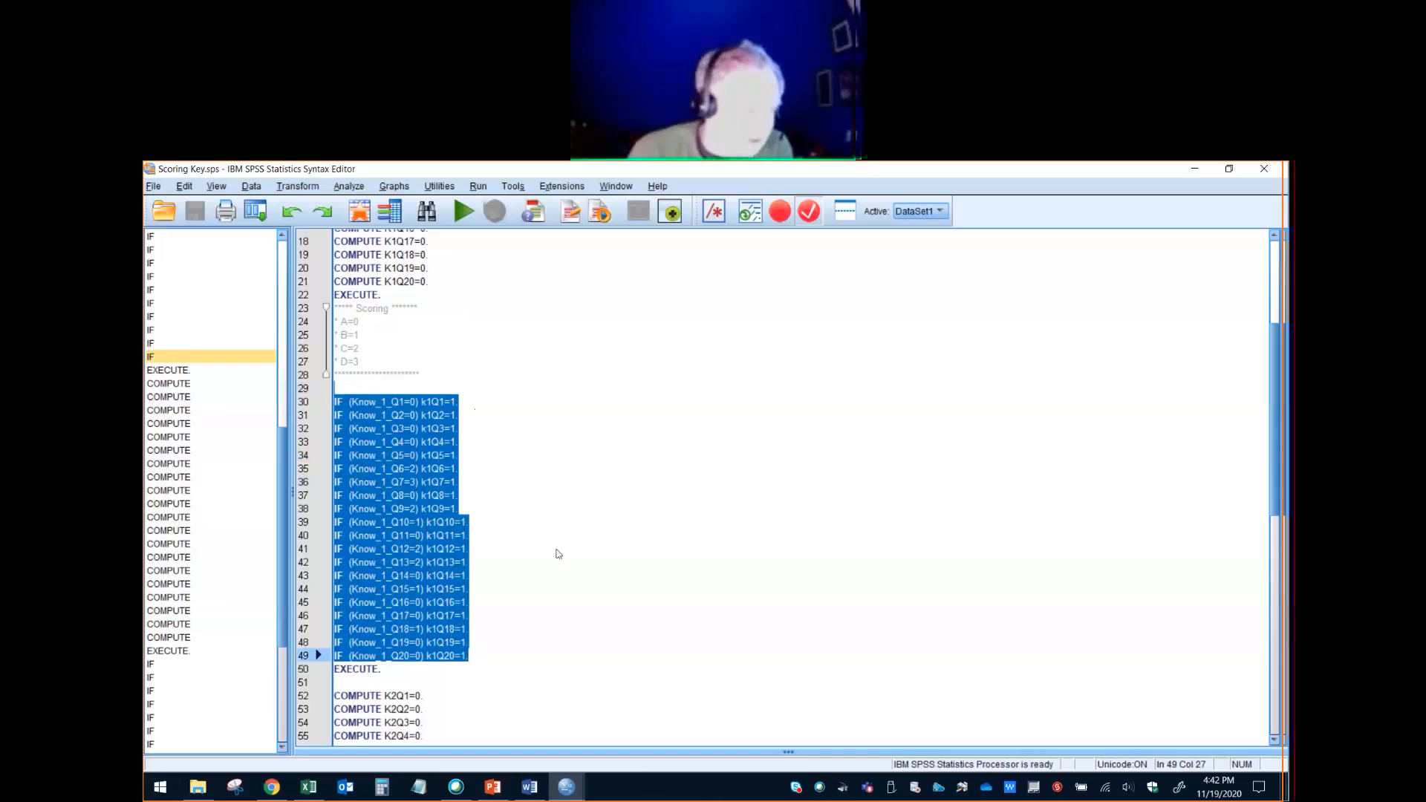
- Highlight the syntax that sets K2Q1 to K2Q20 to 0 and the IF lines that score Know_2_Q1 to Know_2_Q20
{"action": "left_click", "coordinate": [539, 508]}
{"action": "scroll", "coordinate": [538, 536], "scroll_direction": "down", "scroll_amount": 4}
{"action": "scroll", "coordinate": [538, 536], "scroll_direction": "down", "scroll_amount": 4}
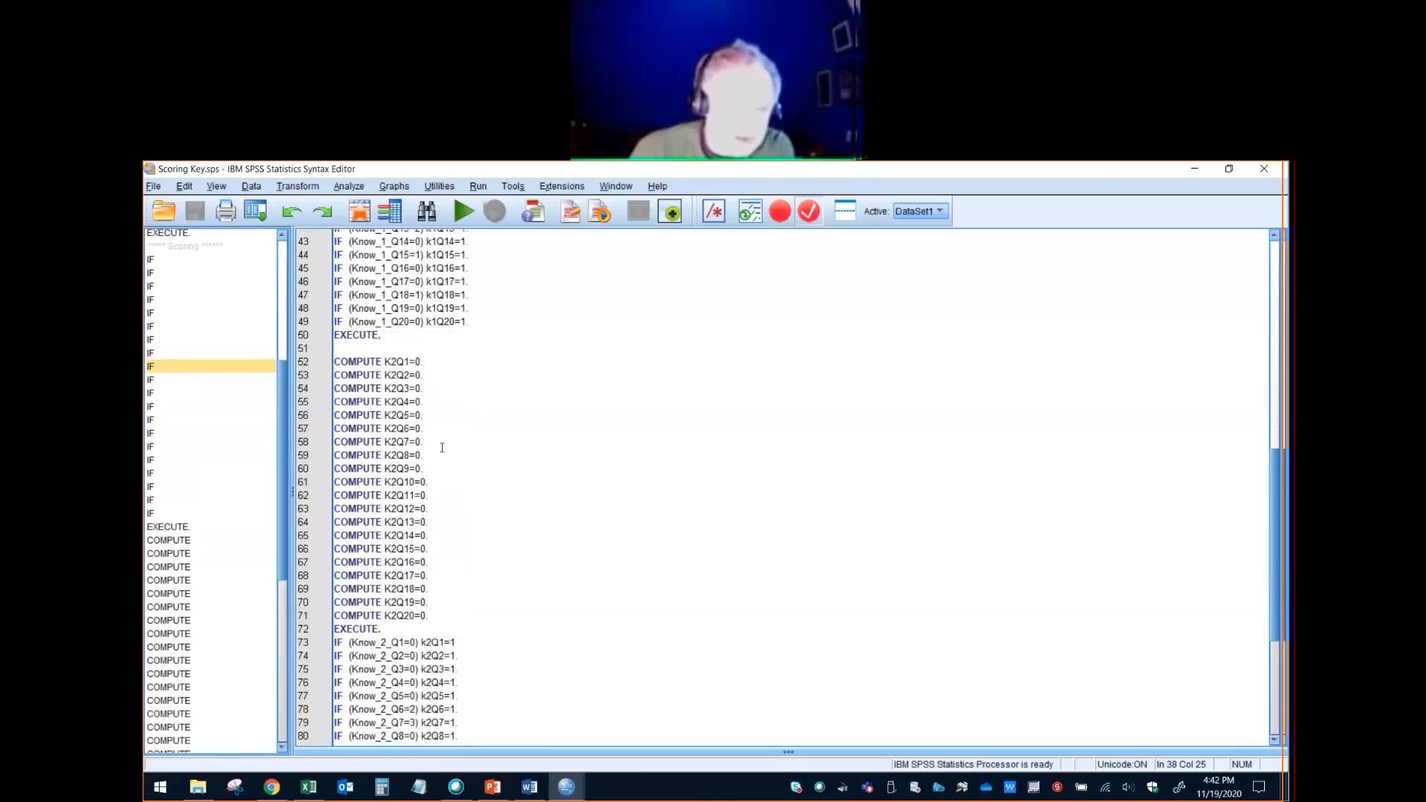
{"action": "left_click_drag", "start_coordinate": [337, 356], "coordinate": [433, 613]}
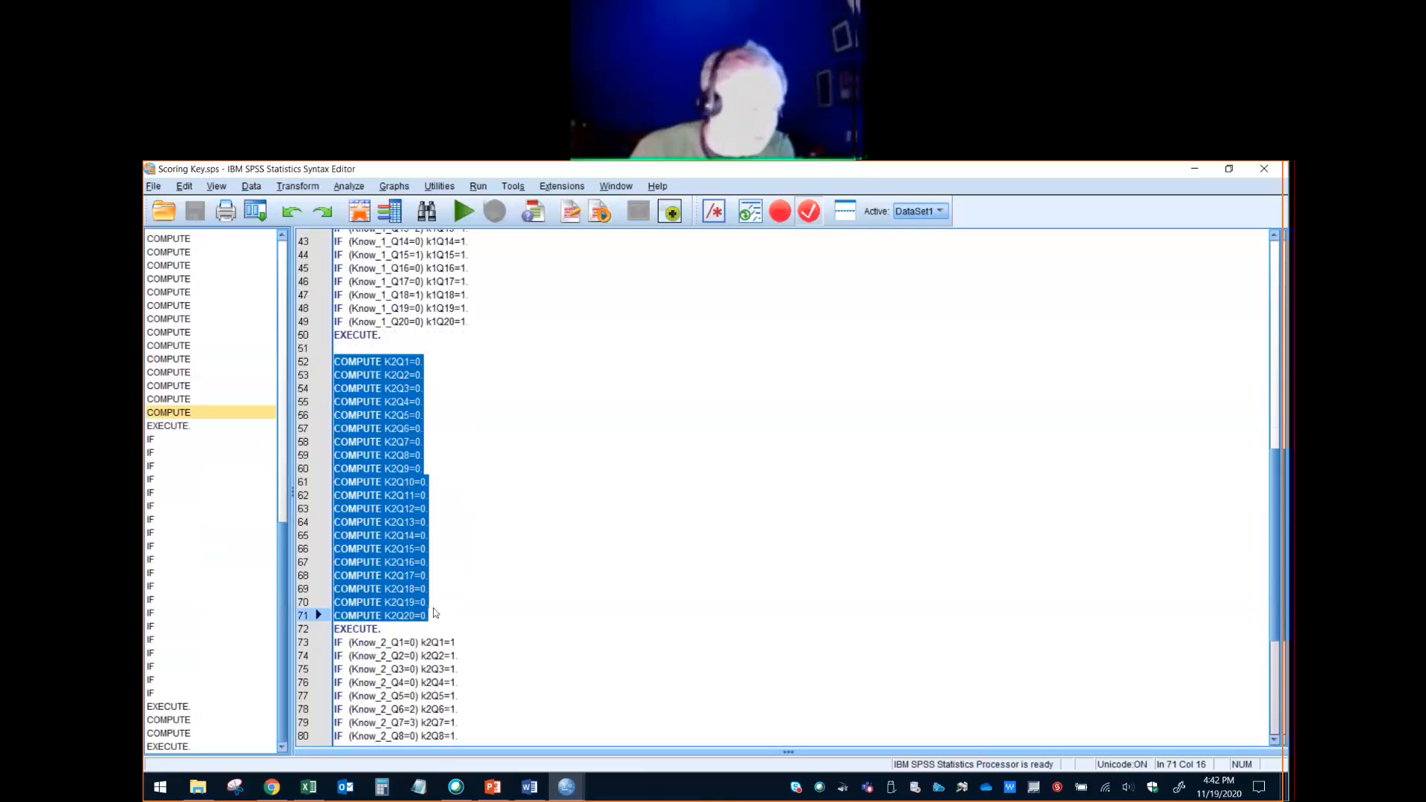
{"action": "scroll", "coordinate": [502, 550], "scroll_direction": "down", "scroll_amount": 6}
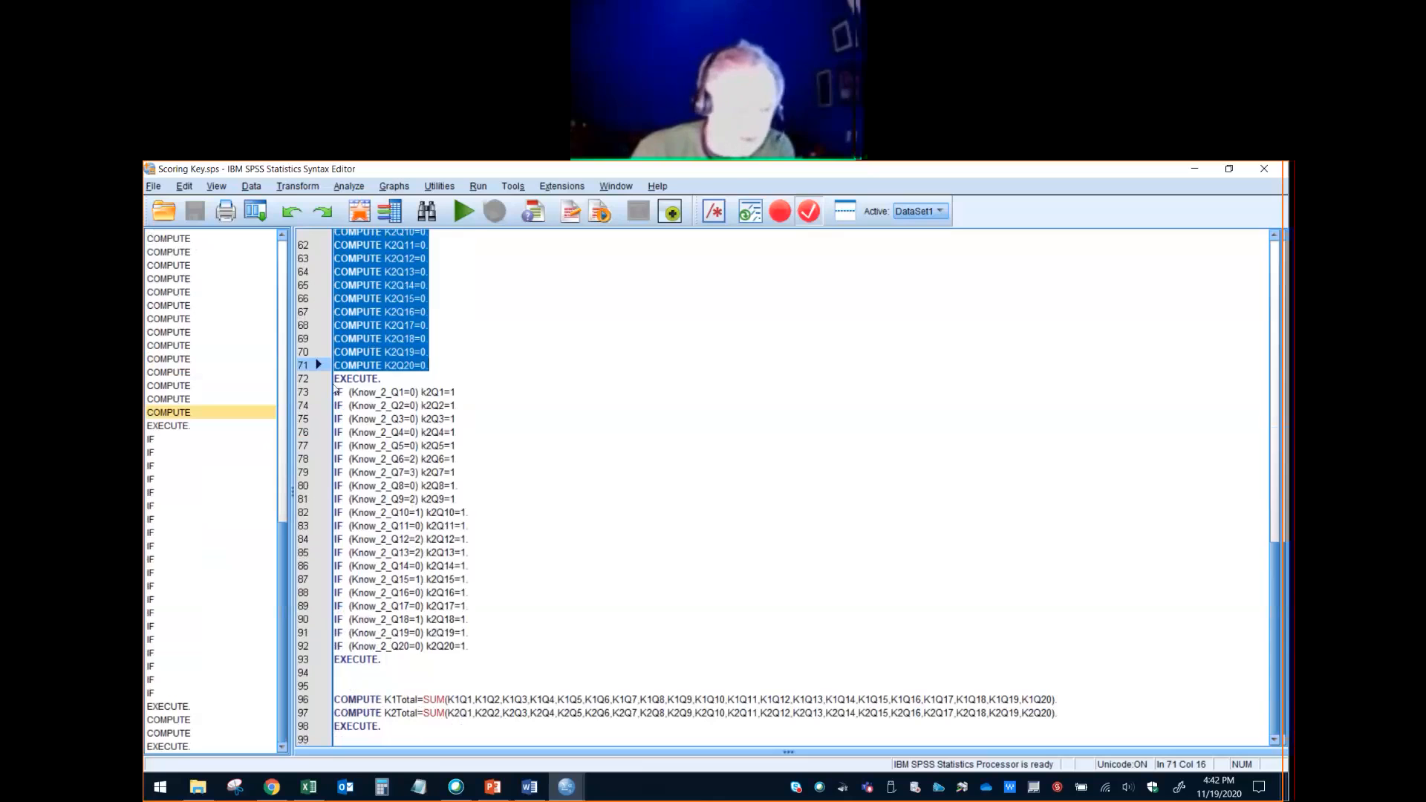
{"action": "mouse_move", "coordinate": [337, 392]}
{"action": "left_mouse_down"}
{"action": "mouse_move", "coordinate": [475, 654]}
{"action": "mouse_move", "coordinate": [488, 664]}
{"action": "mouse_move", "coordinate": [493, 650]}
{"action": "left_mouse_up"}
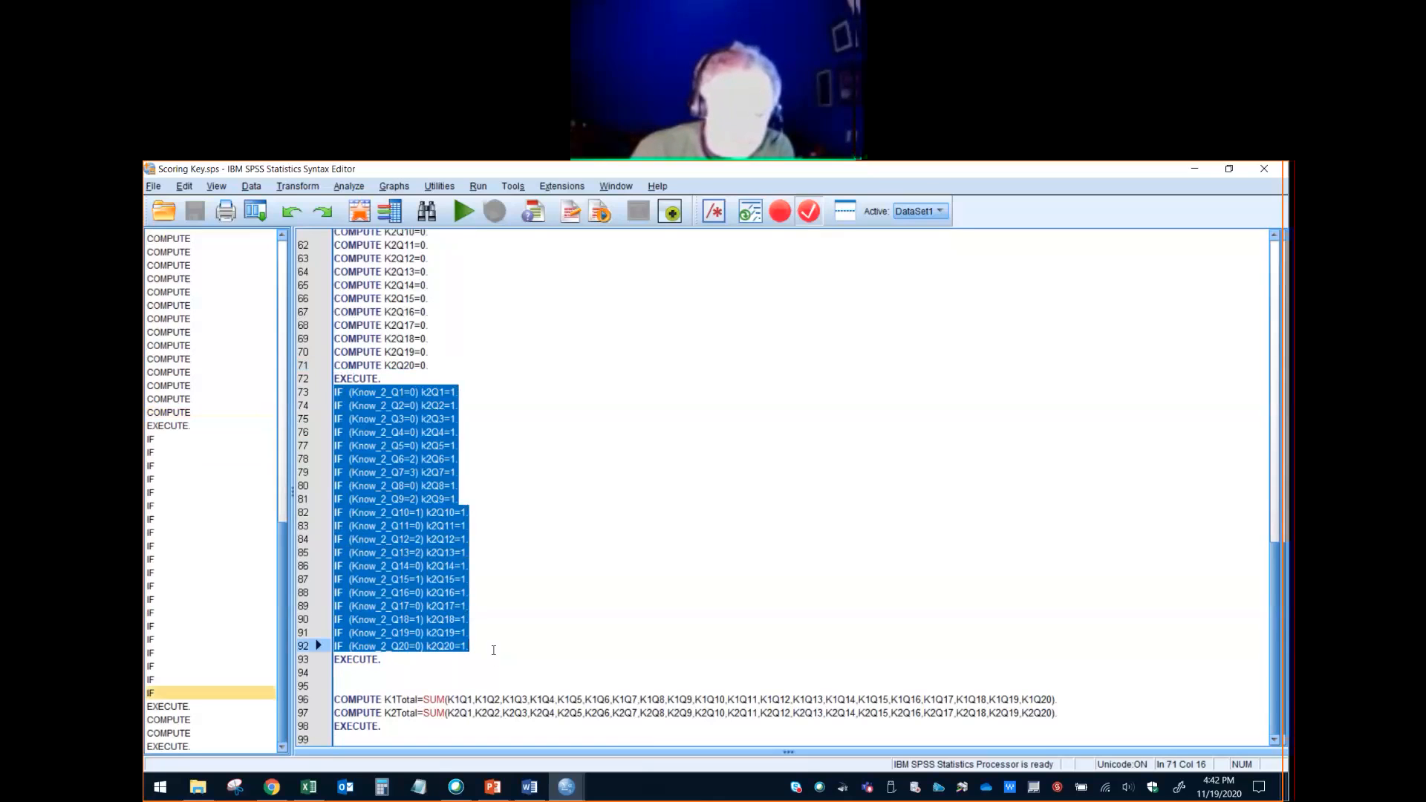
{"action": "left_click", "coordinate": [573, 609]}
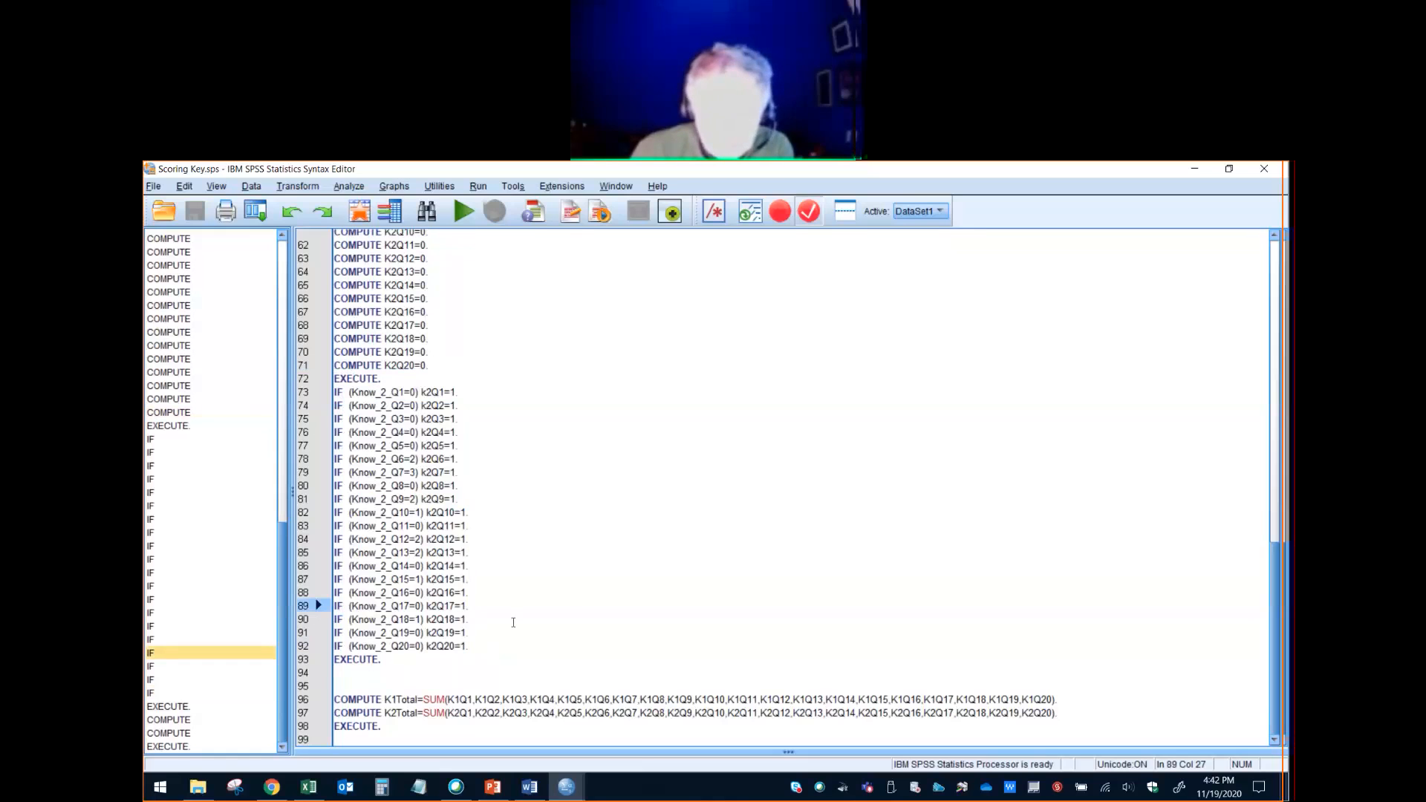
- Read back through the scoring syntax for both knowledge administrations and the K1Total and K2Total SUM computations
{"action": "scroll", "coordinate": [513, 622], "scroll_direction": "up", "scroll_amount": 15}
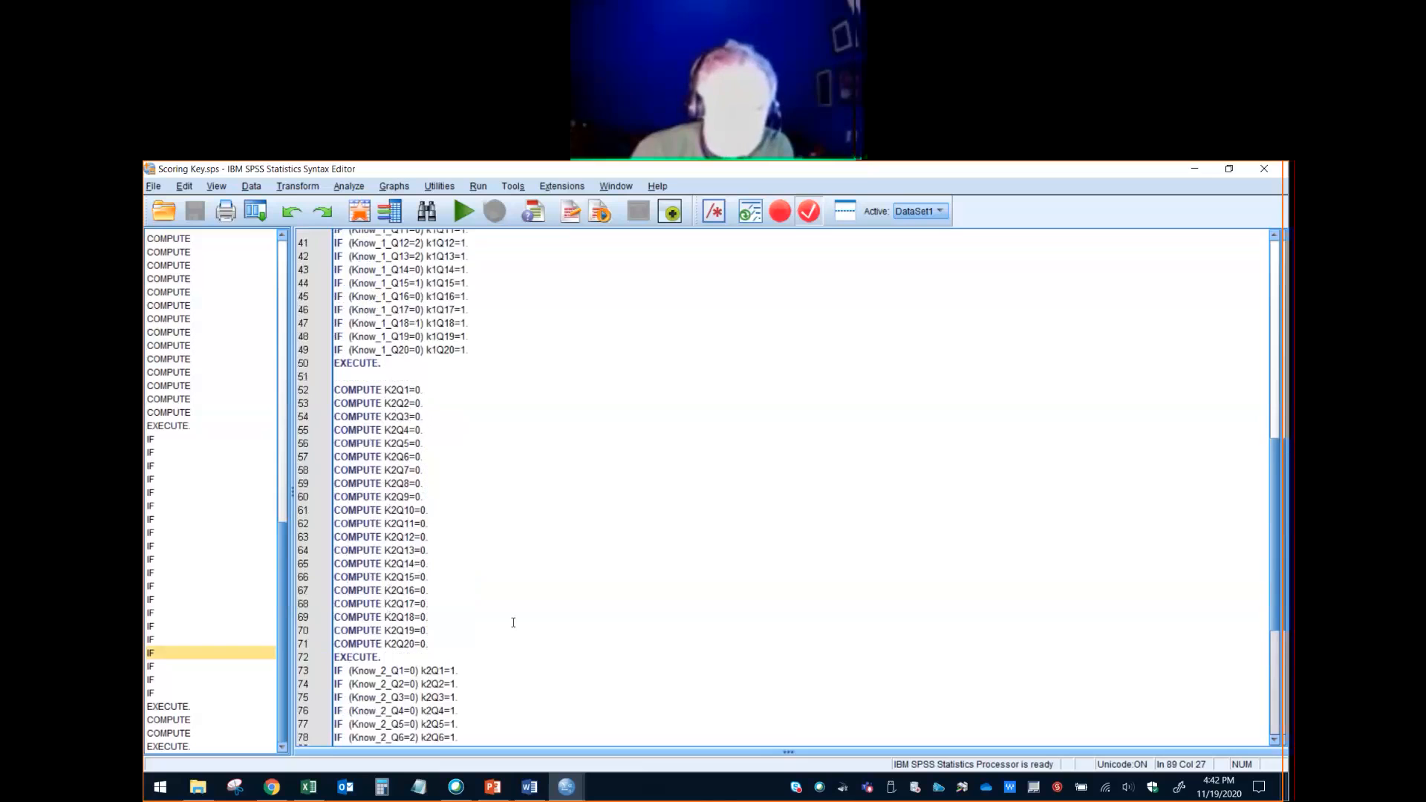
{"action": "scroll", "coordinate": [513, 622], "scroll_direction": "up", "scroll_amount": 5}
{"action": "scroll", "coordinate": [513, 622], "scroll_direction": "down", "scroll_amount": 10}
{"action": "scroll", "coordinate": [514, 622], "scroll_direction": "down", "scroll_amount": 10}
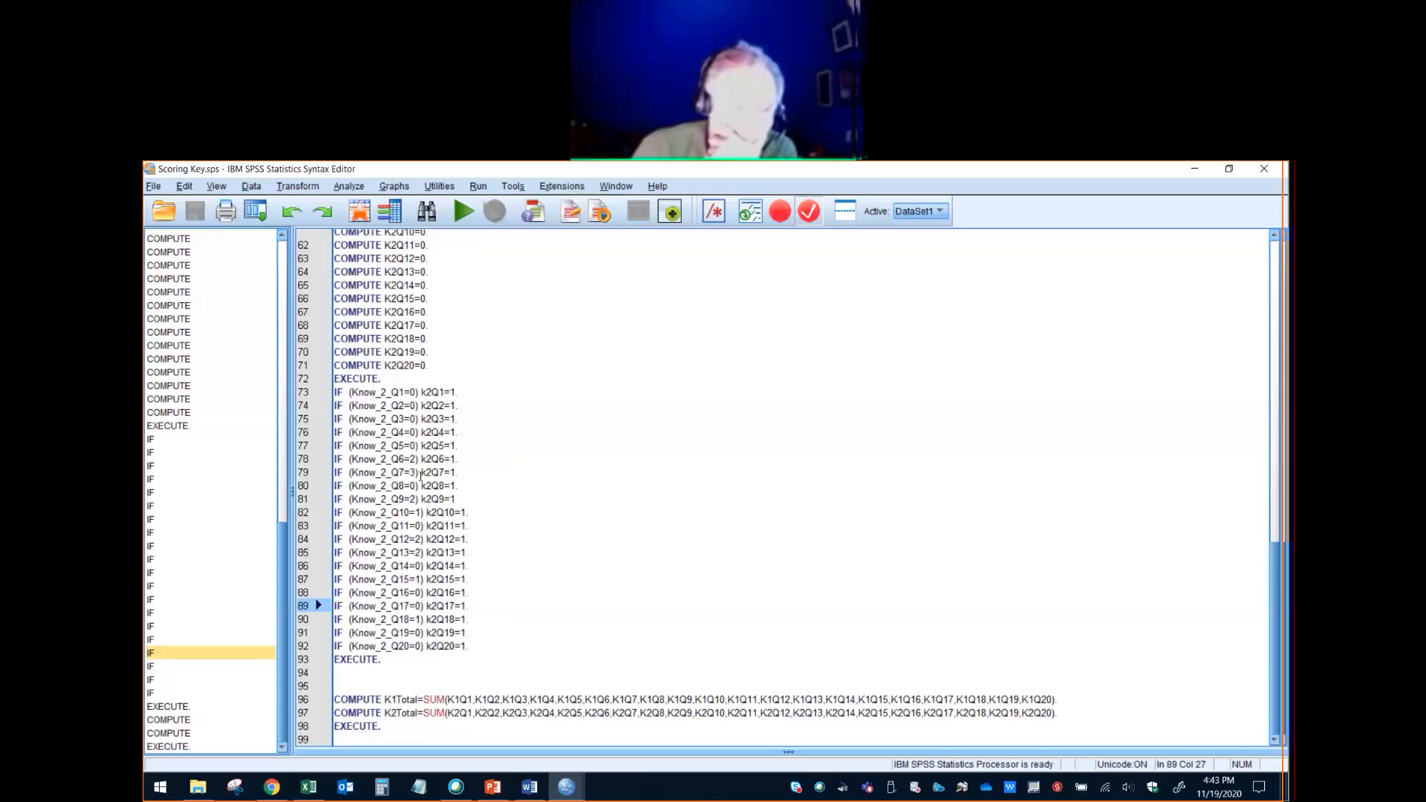
{"action": "scroll", "coordinate": [492, 445], "scroll_direction": "up", "scroll_amount": 18}
{"action": "scroll", "coordinate": [492, 445], "scroll_direction": "down", "scroll_amount": 8}
{"action": "scroll", "coordinate": [492, 445], "scroll_direction": "up", "scroll_amount": 10}
{"action": "scroll", "coordinate": [492, 445], "scroll_direction": "down", "scroll_amount": 20}
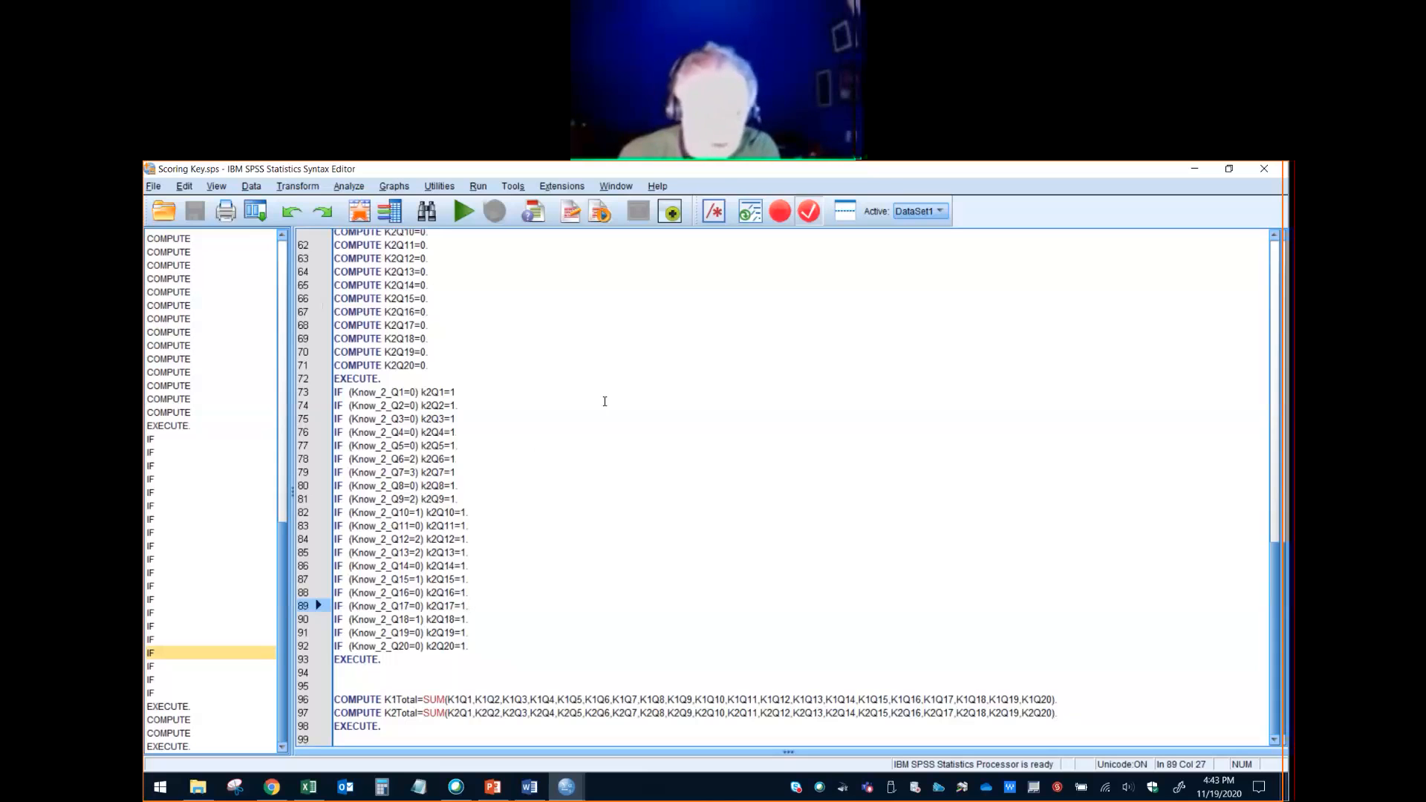
- Select the scoring syntax from COMPUTE K1Q1=0 through the final EXECUTE and run it on DataSet1
{"action": "scroll", "coordinate": [605, 401], "scroll_direction": "up", "scroll_amount": 20}
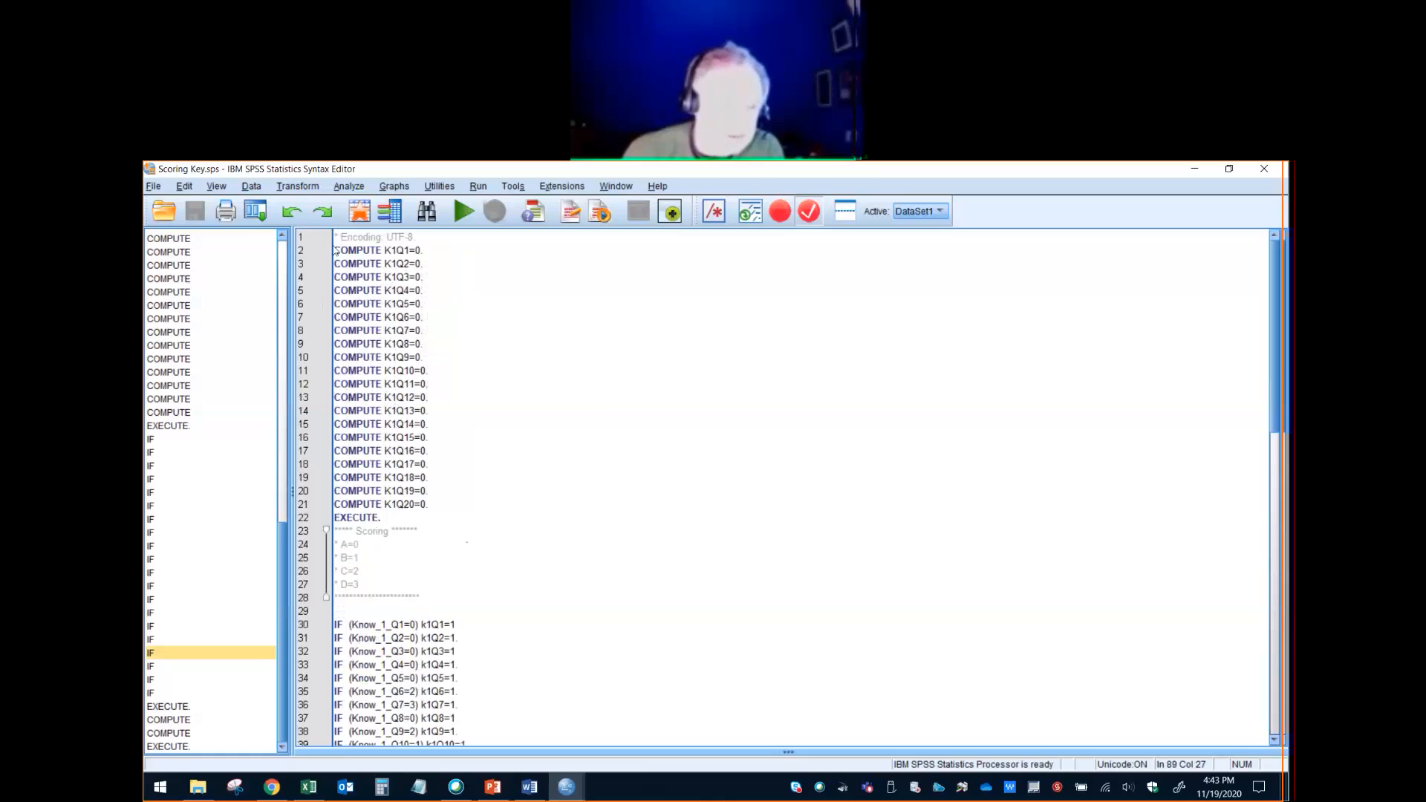
{"action": "left_click_drag", "start_coordinate": [335, 250], "coordinate": [480, 776]}
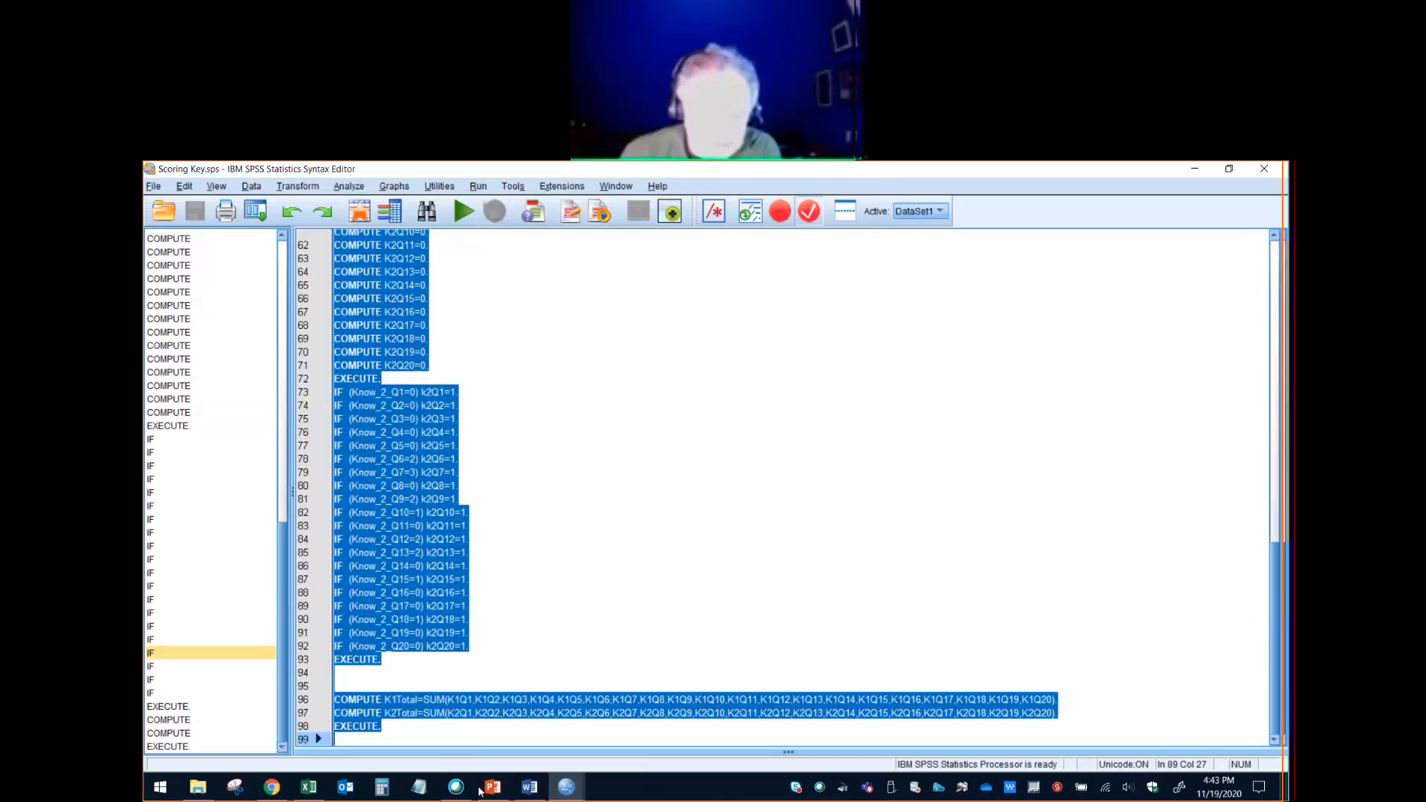
{"action": "left_click", "coordinate": [469, 213]}
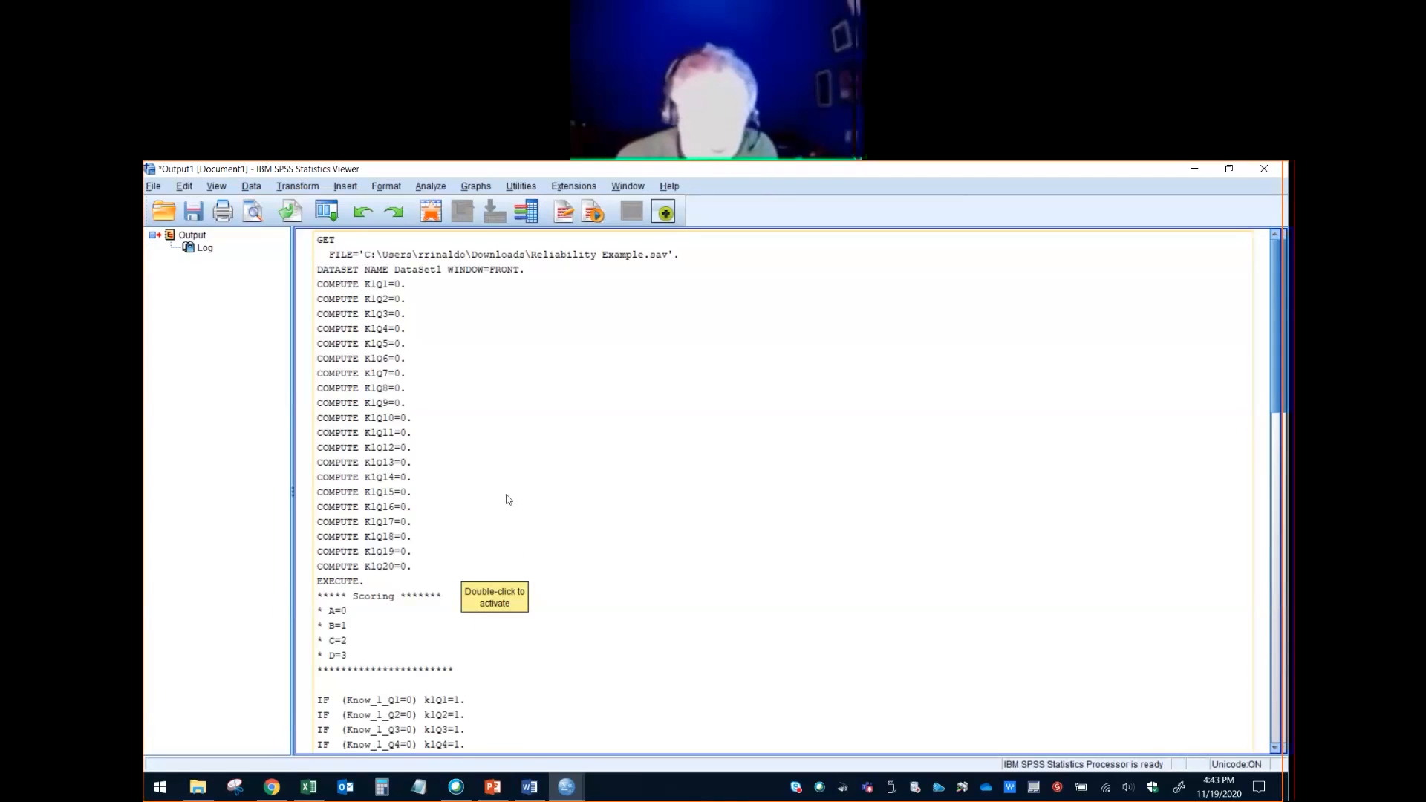
- Look through the output log of the executed scoring syntax down to the K1Total and K2Total computations
{"action": "scroll", "coordinate": [509, 501], "scroll_direction": "down", "scroll_amount": 4}
{"action": "scroll", "coordinate": [508, 499], "scroll_direction": "down", "scroll_amount": 4}
{"action": "scroll", "coordinate": [508, 499], "scroll_direction": "up", "scroll_amount": 3}
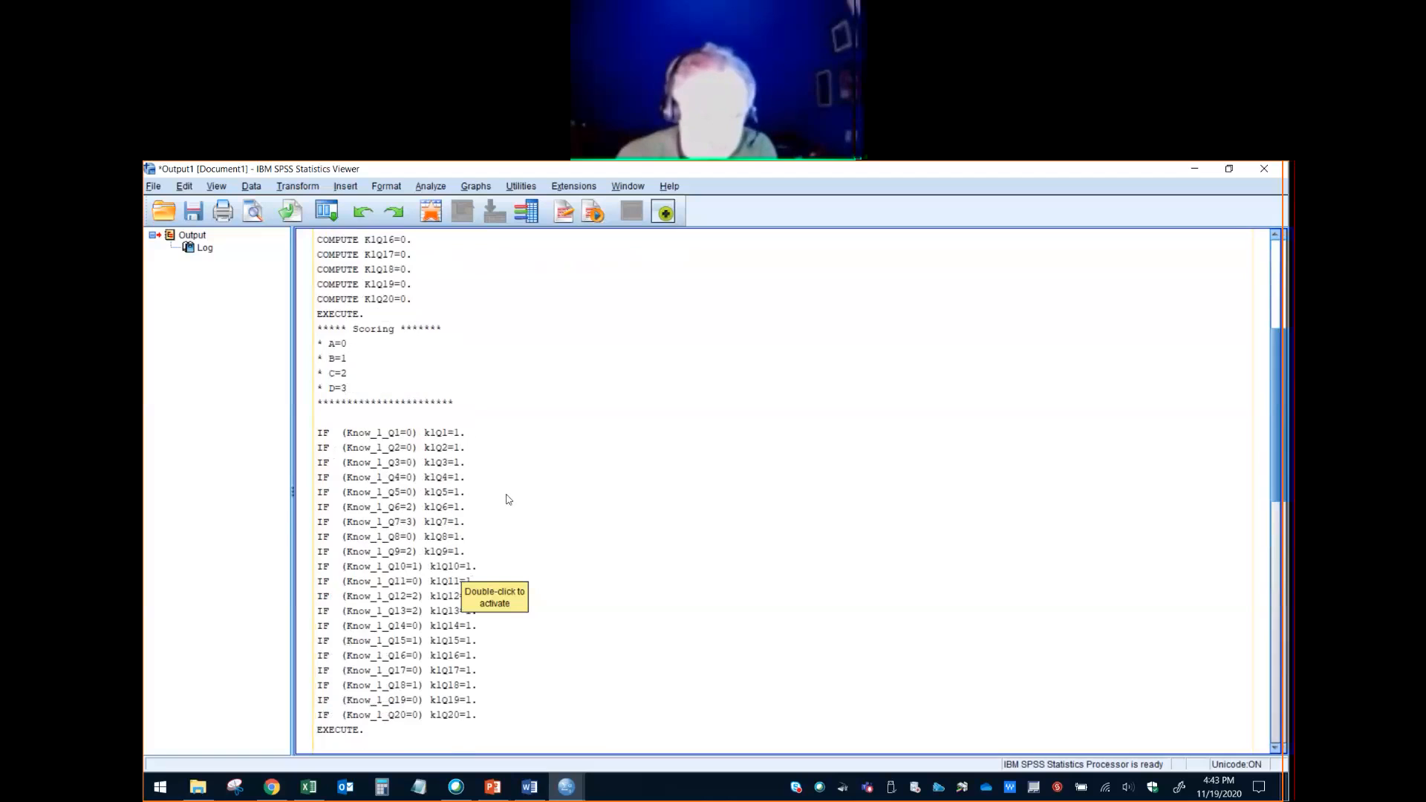
{"action": "scroll", "coordinate": [508, 499], "scroll_direction": "down", "scroll_amount": 15}
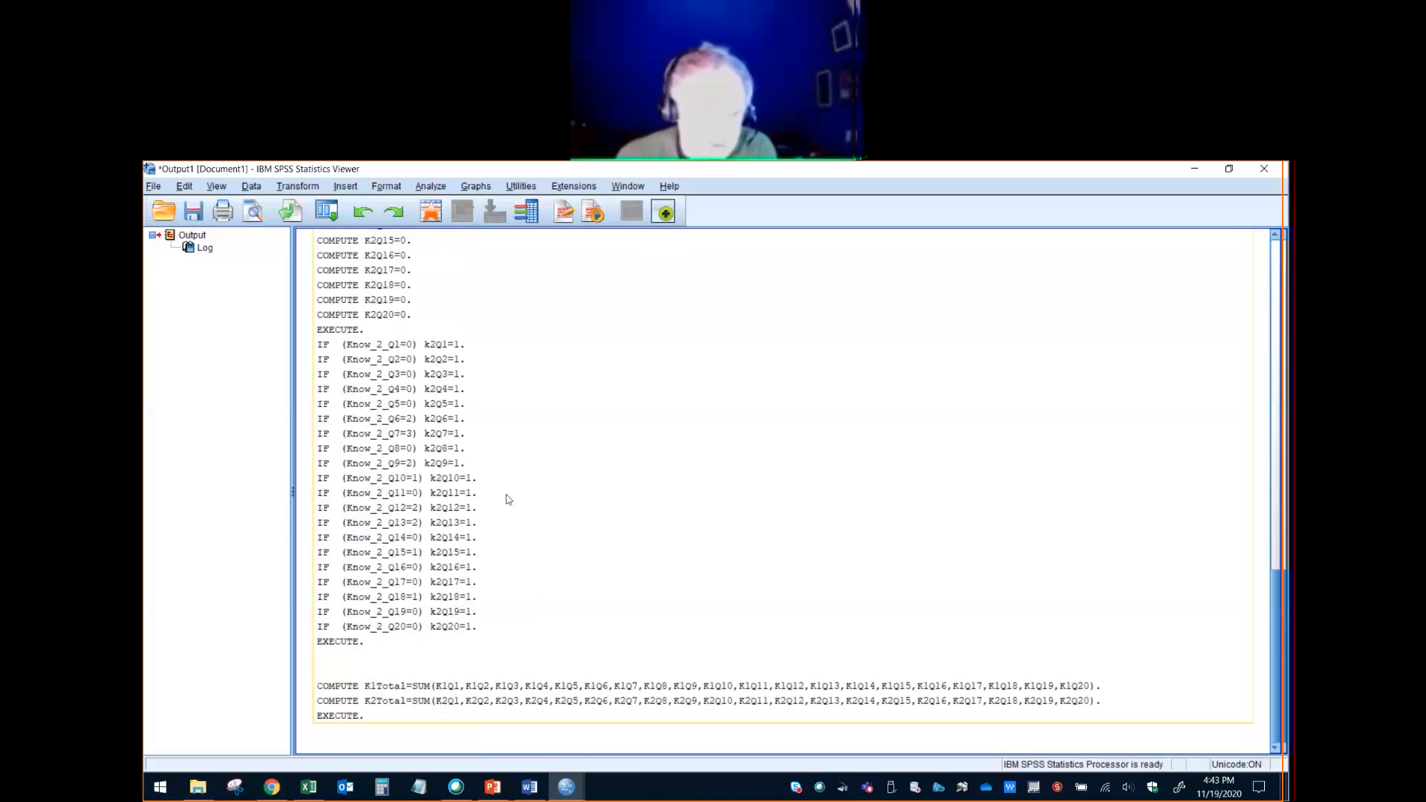
- Switch to the Reliability Example.sav data and view the computed K1Total and K2Total columns
{"action": "left_click", "coordinate": [567, 796]}
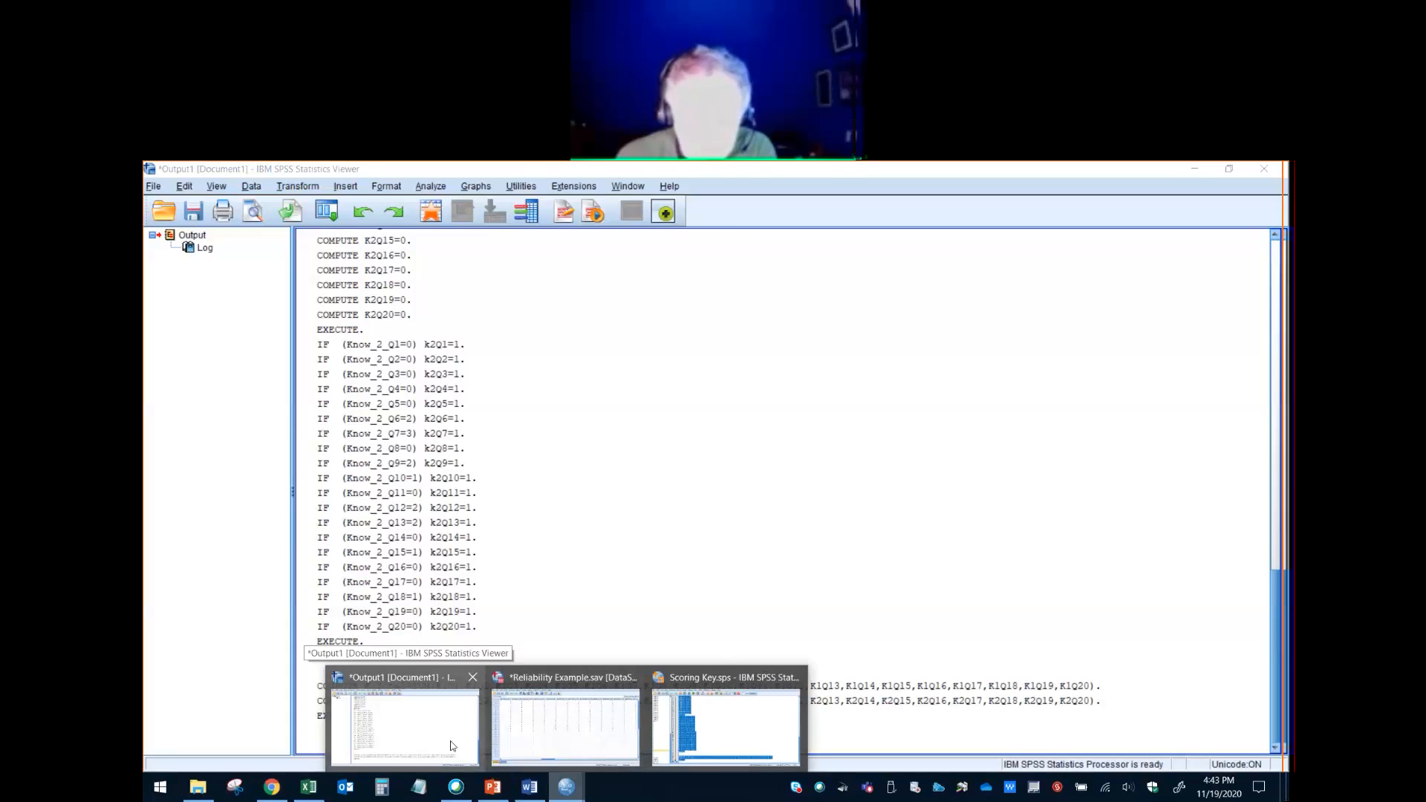
{"action": "left_click", "coordinate": [613, 718]}
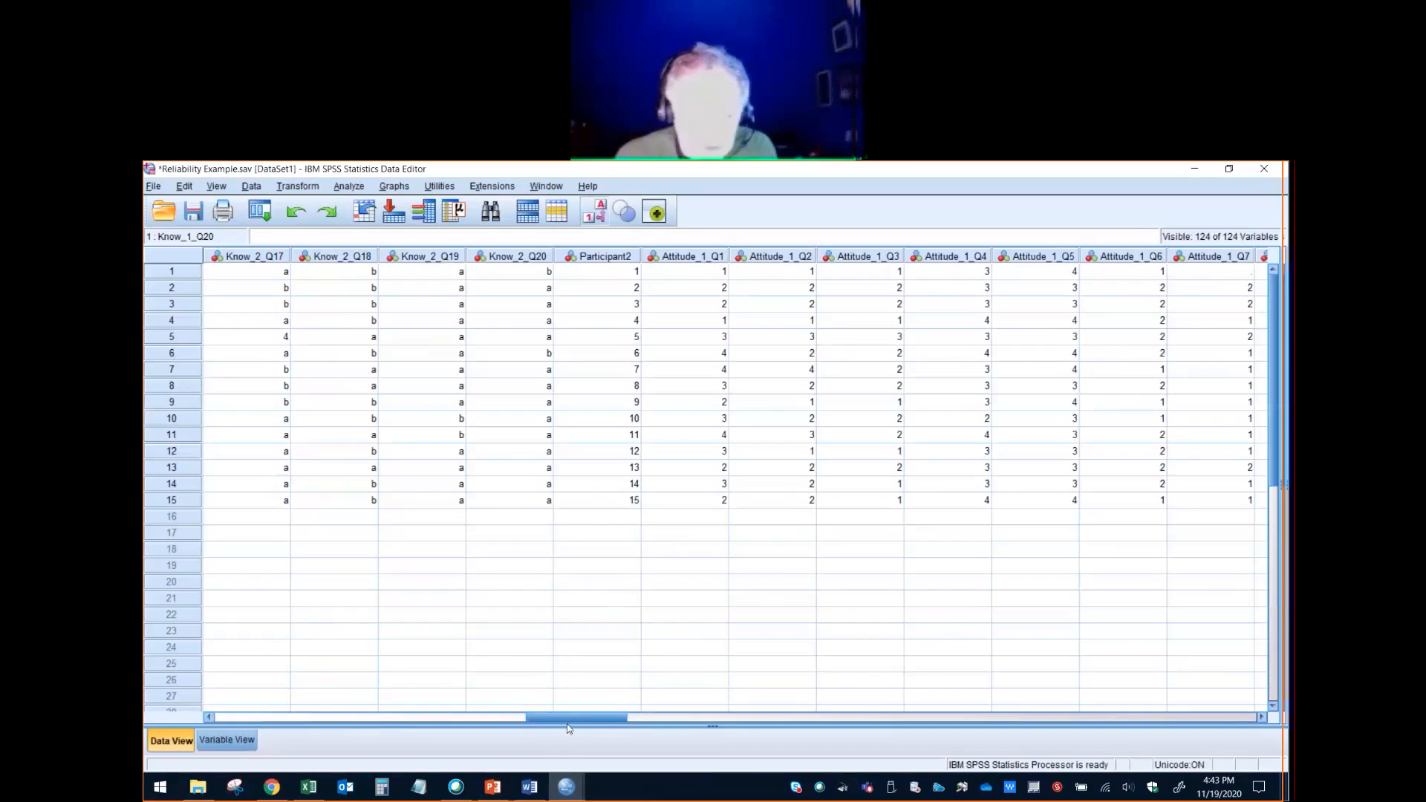
{"action": "left_click_drag", "start_coordinate": [571, 719], "coordinate": [1232, 722]}
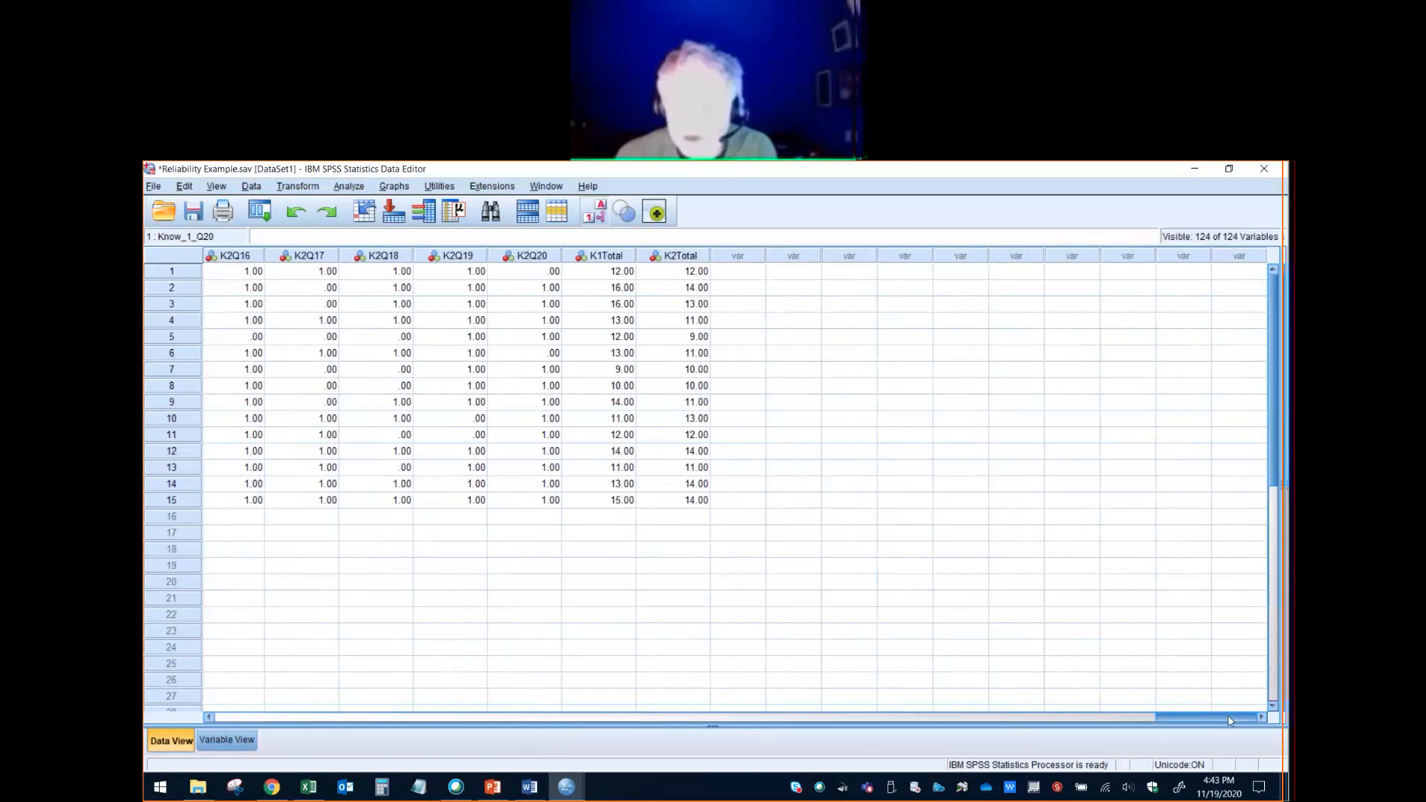
- Examine the K1Total and K2Total columns and the fifth case's K2Total score
{"action": "left_click", "coordinate": [606, 256]}
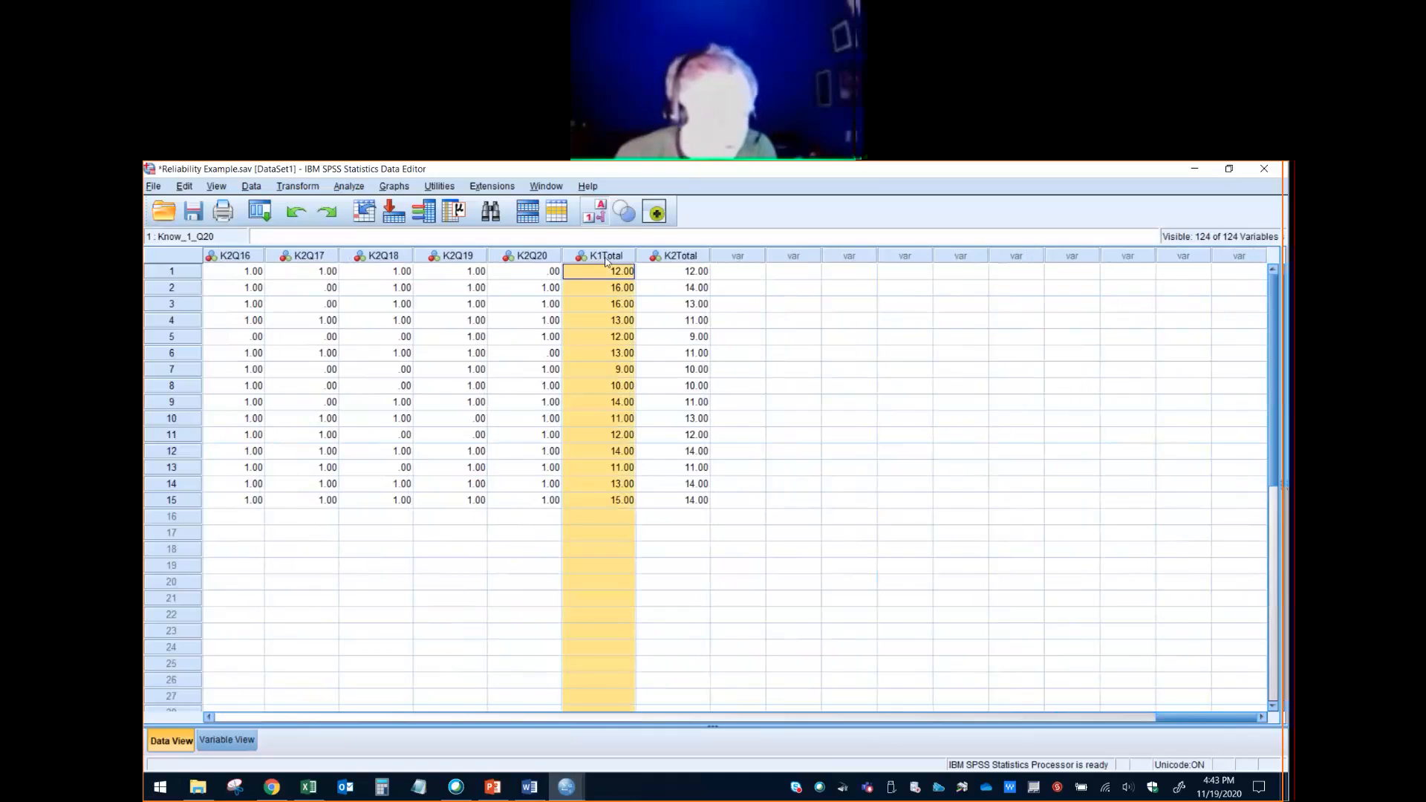
{"action": "left_click", "coordinate": [688, 259]}
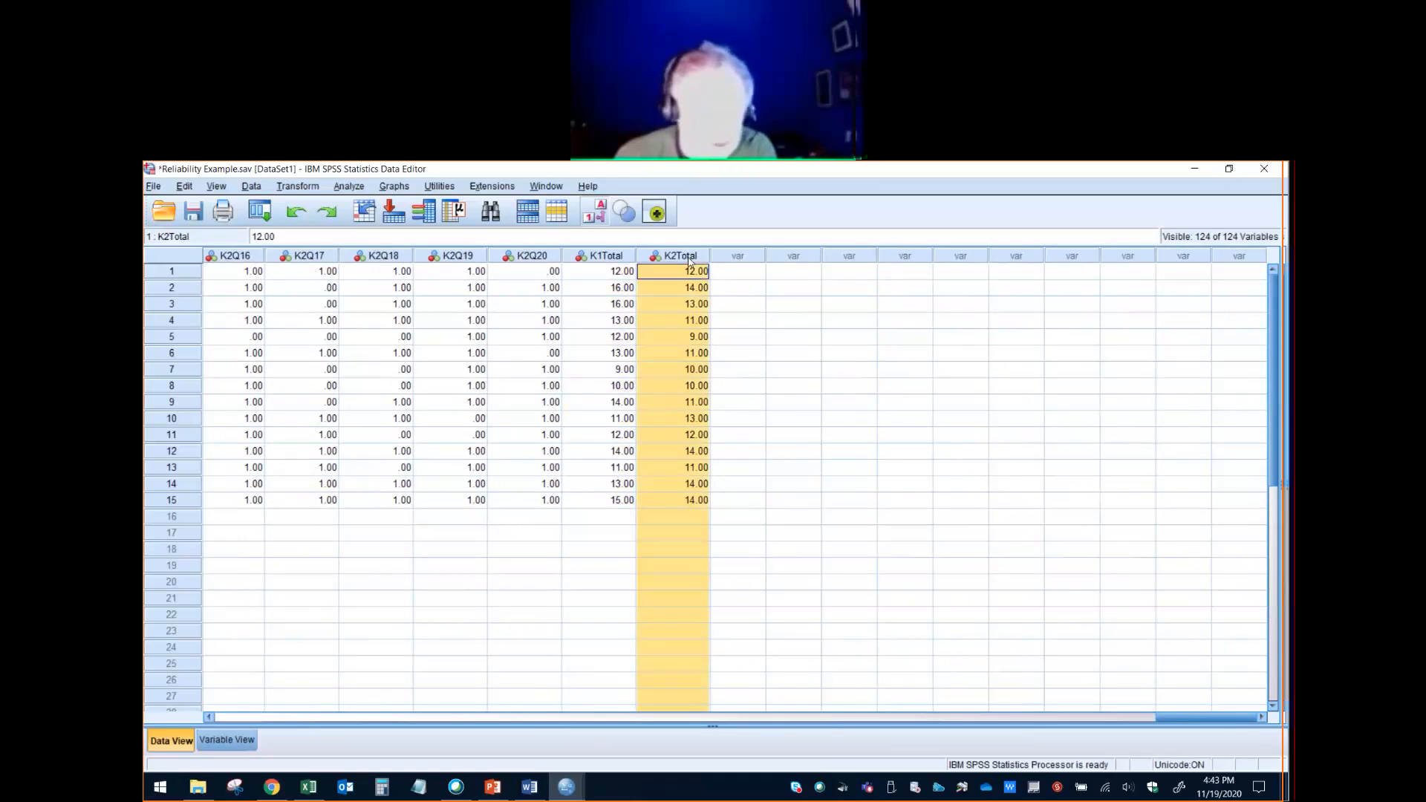
{"action": "left_click", "coordinate": [701, 339]}
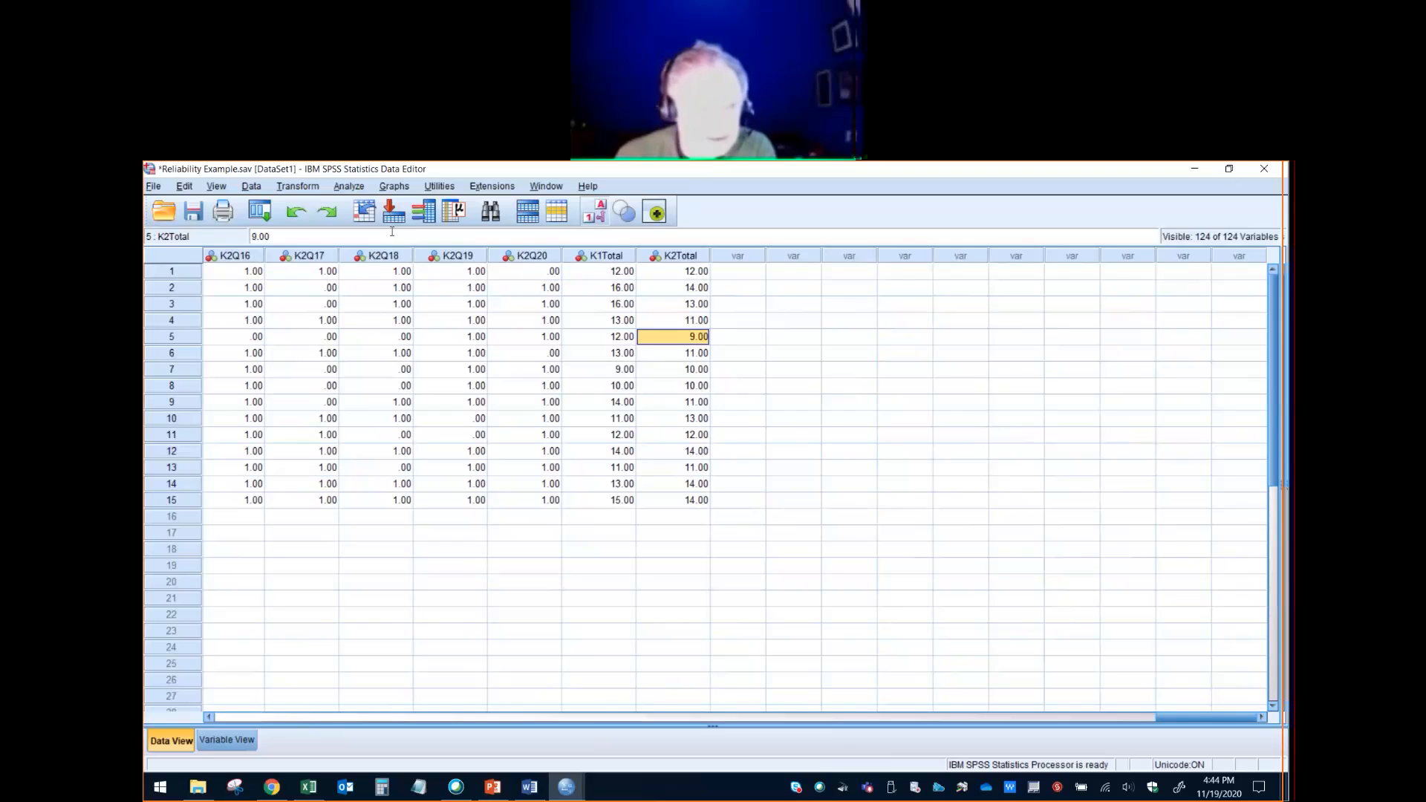
- Run a two-tailed Pearson bivariate correlation between K1Total and K2Total with significant correlations flagged
{"action": "left_click", "coordinate": [363, 188]}
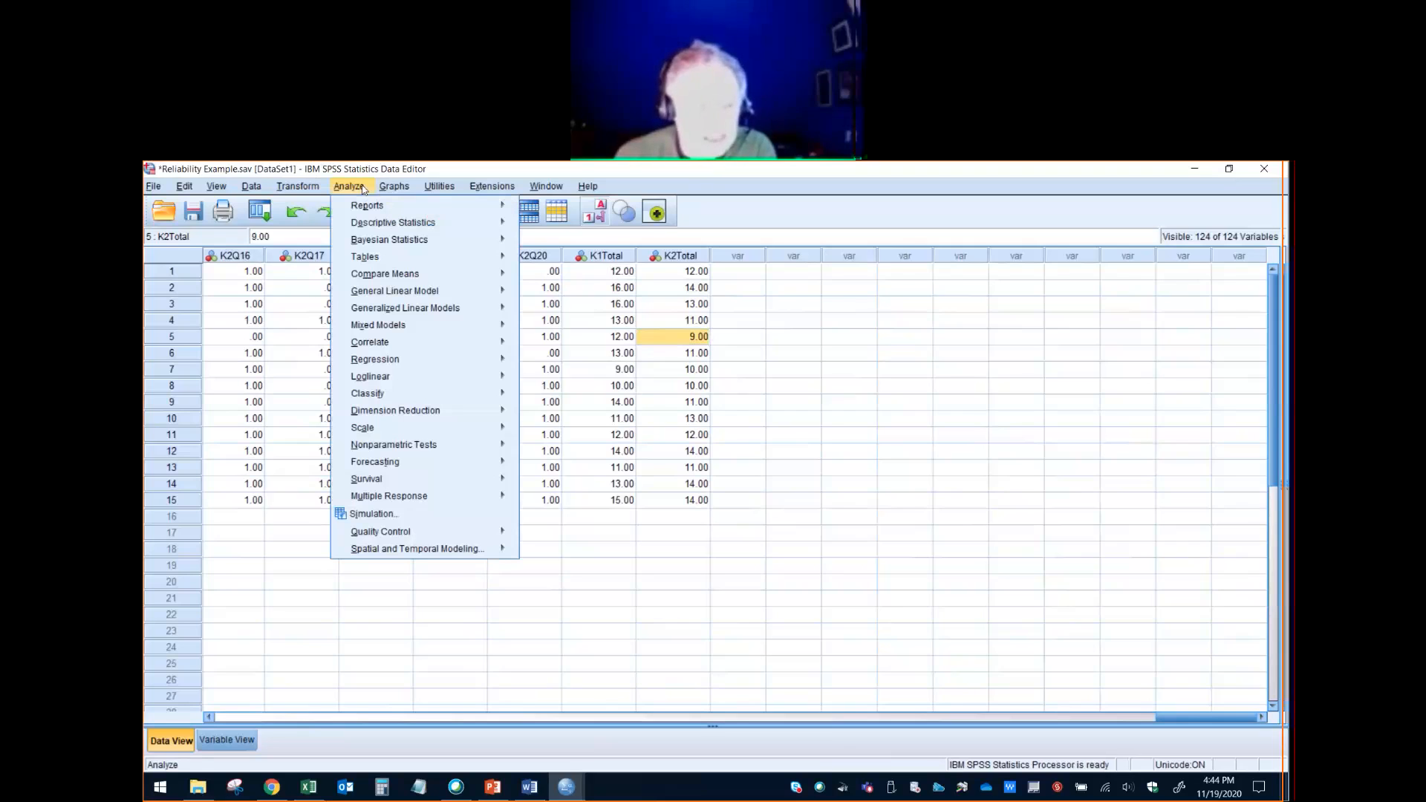
{"action": "mouse_move", "coordinate": [407, 349]}
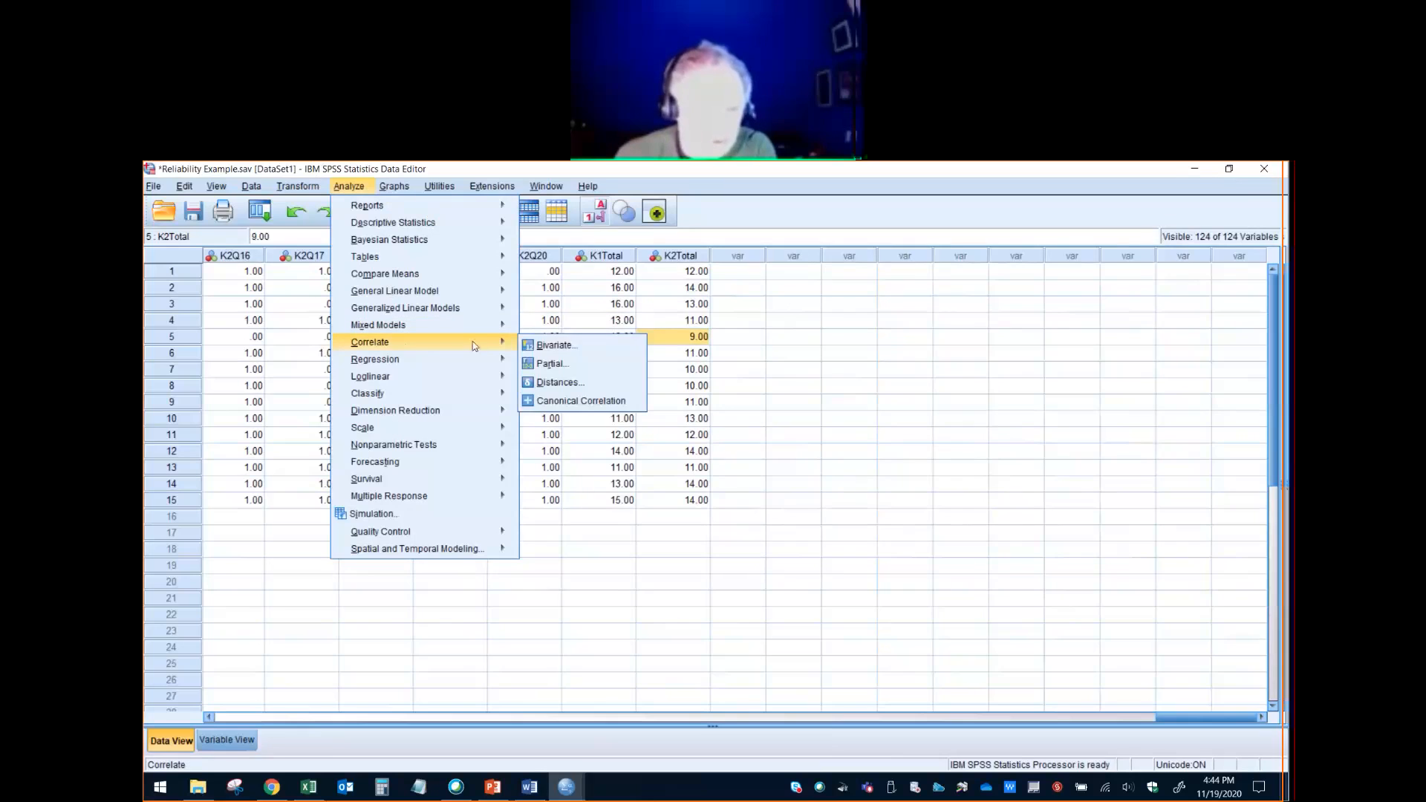
{"action": "left_click", "coordinate": [558, 346]}
{"action": "left_click_drag", "start_coordinate": [663, 394], "coordinate": [665, 475]}
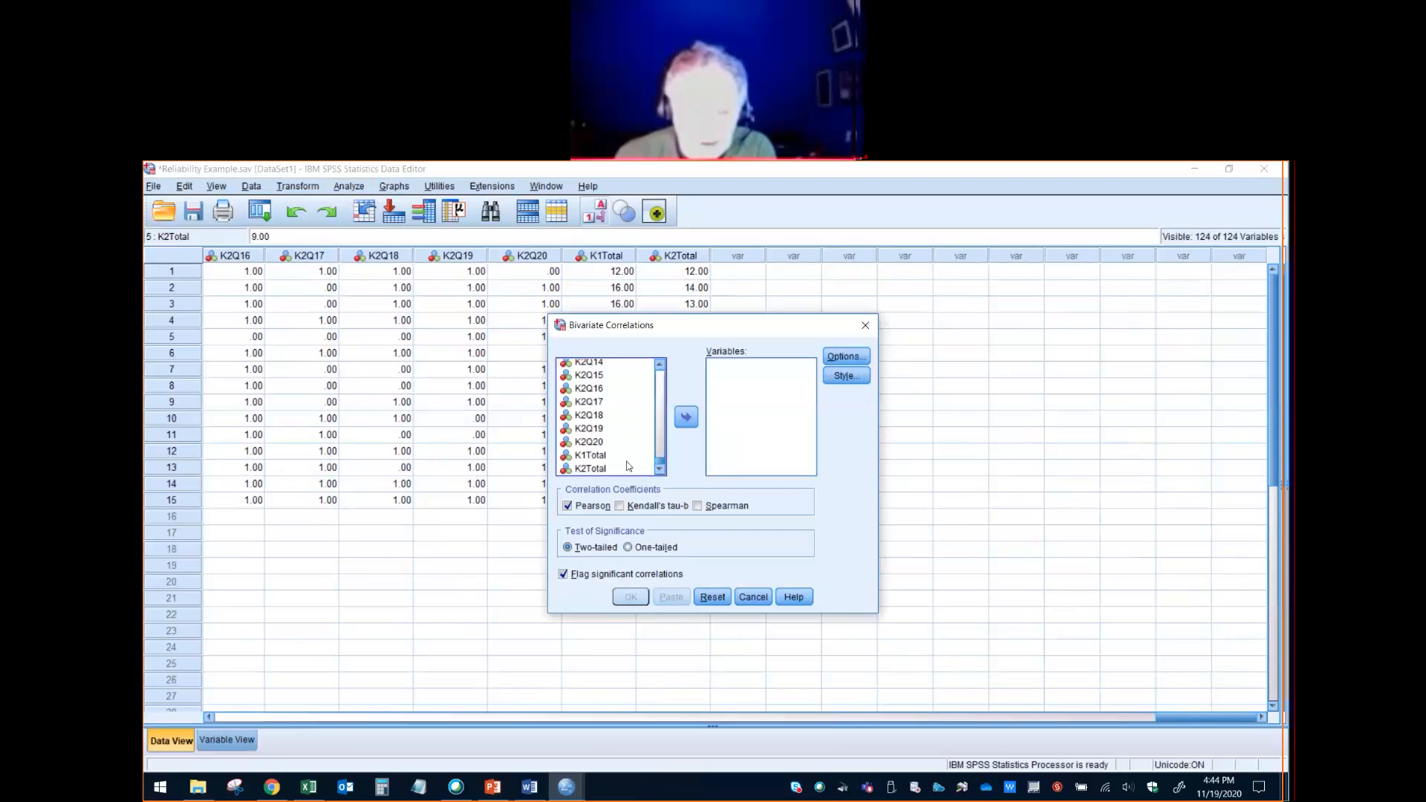
{"action": "left_click", "coordinate": [597, 458]}
{"action": "left_click", "coordinate": [686, 417]}
{"action": "left_click", "coordinate": [598, 470]}
{"action": "left_click", "coordinate": [685, 416]}
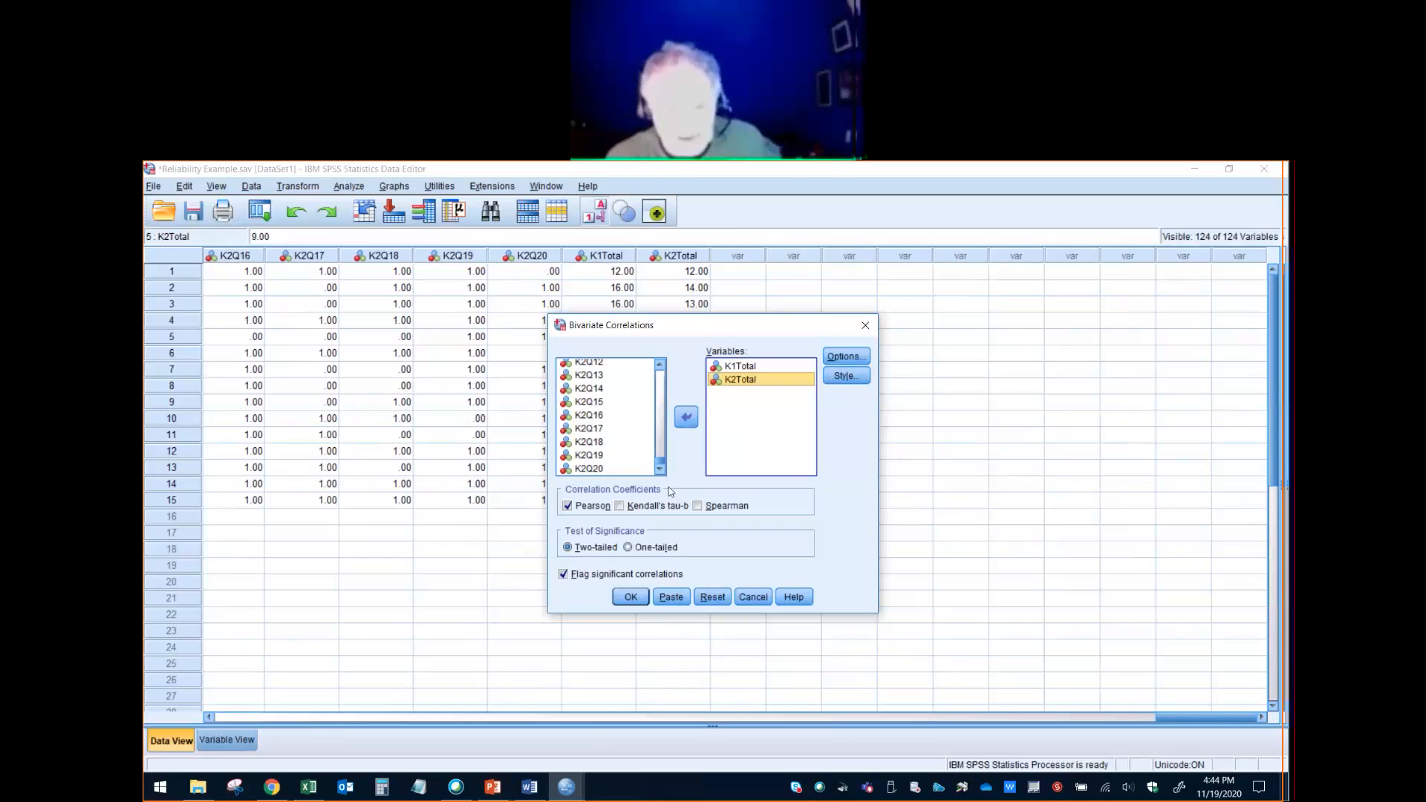
{"action": "left_click", "coordinate": [628, 598]}
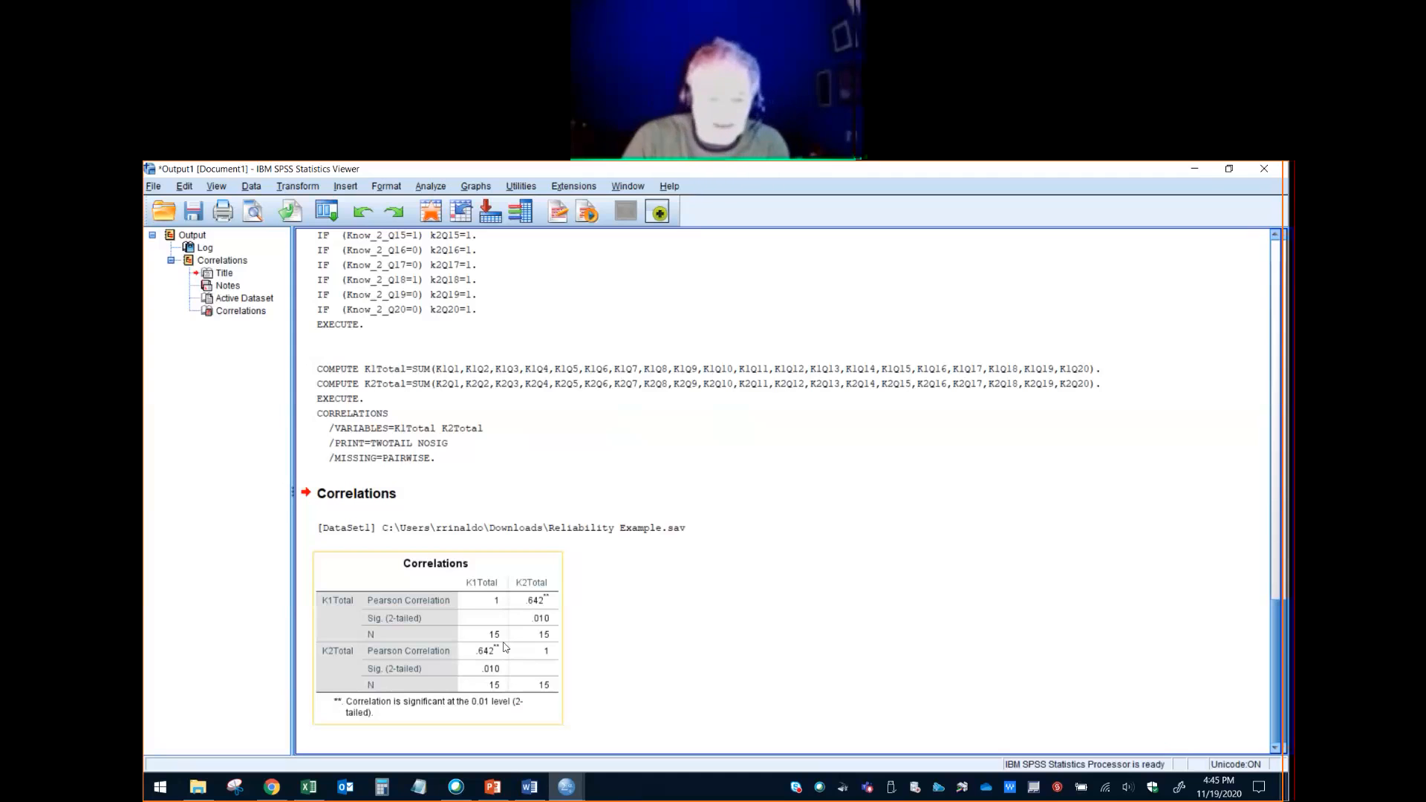
{"action": "scroll", "coordinate": [520, 631], "scroll_direction": "up", "scroll_amount": 10}
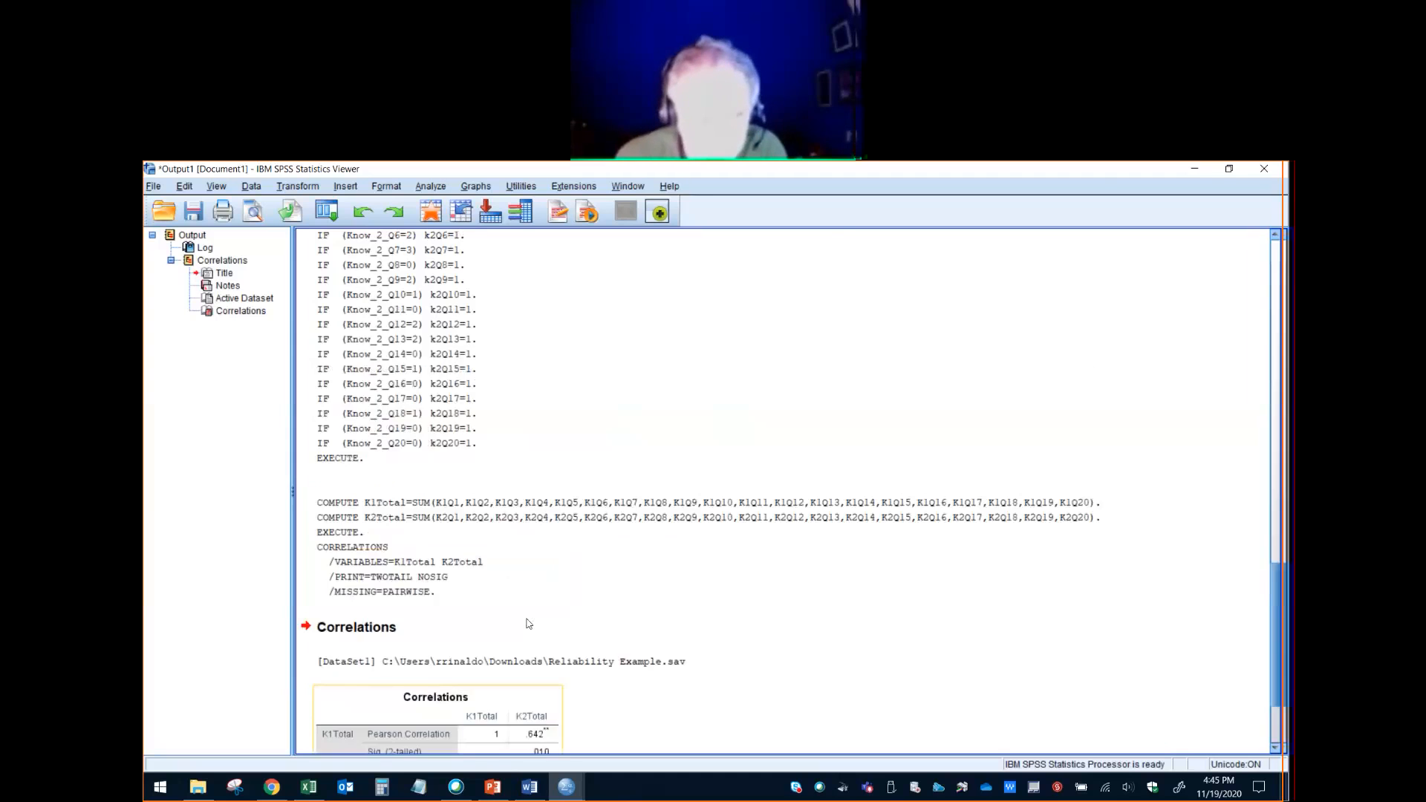
{"action": "scroll", "coordinate": [528, 624], "scroll_direction": "up", "scroll_amount": 10}
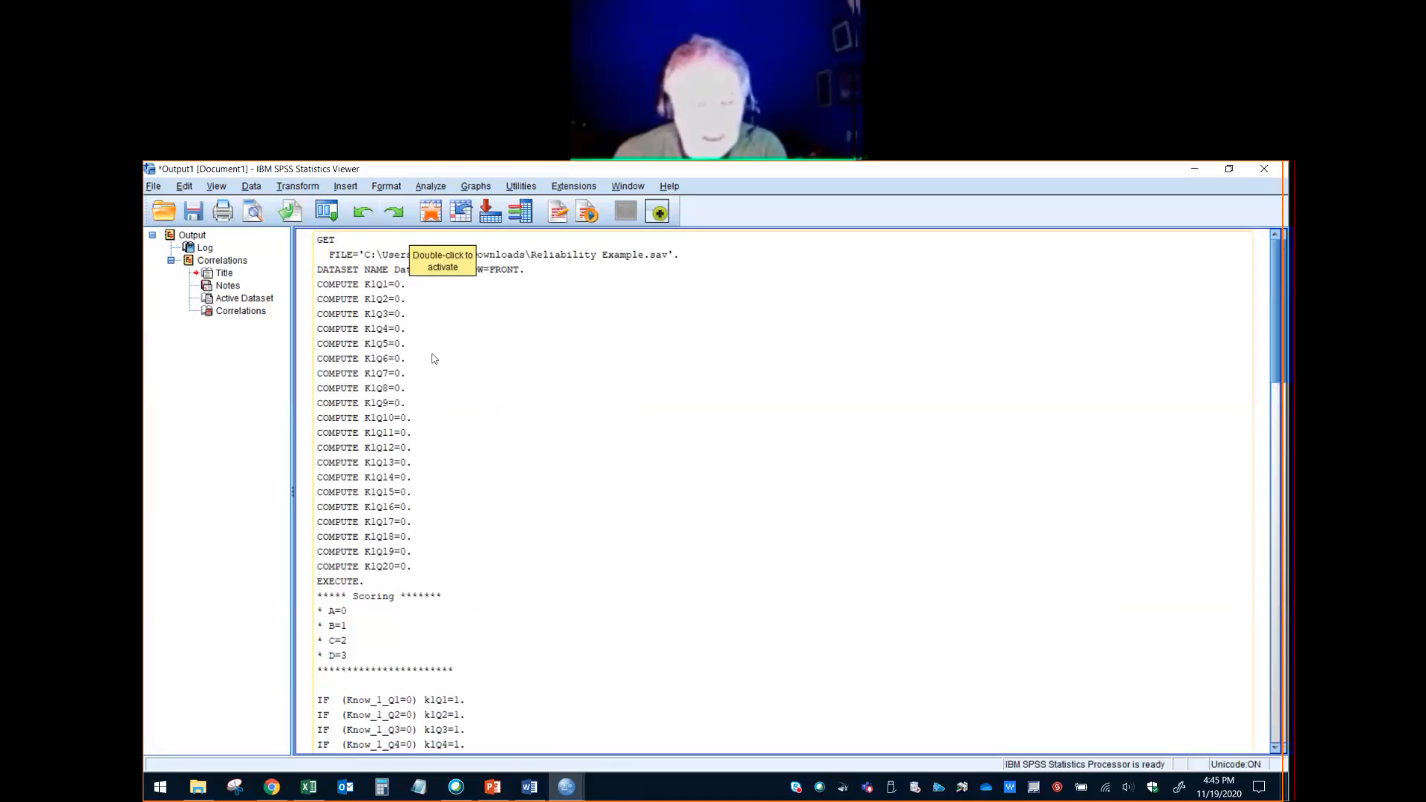
{"action": "left_click", "coordinate": [434, 187]}
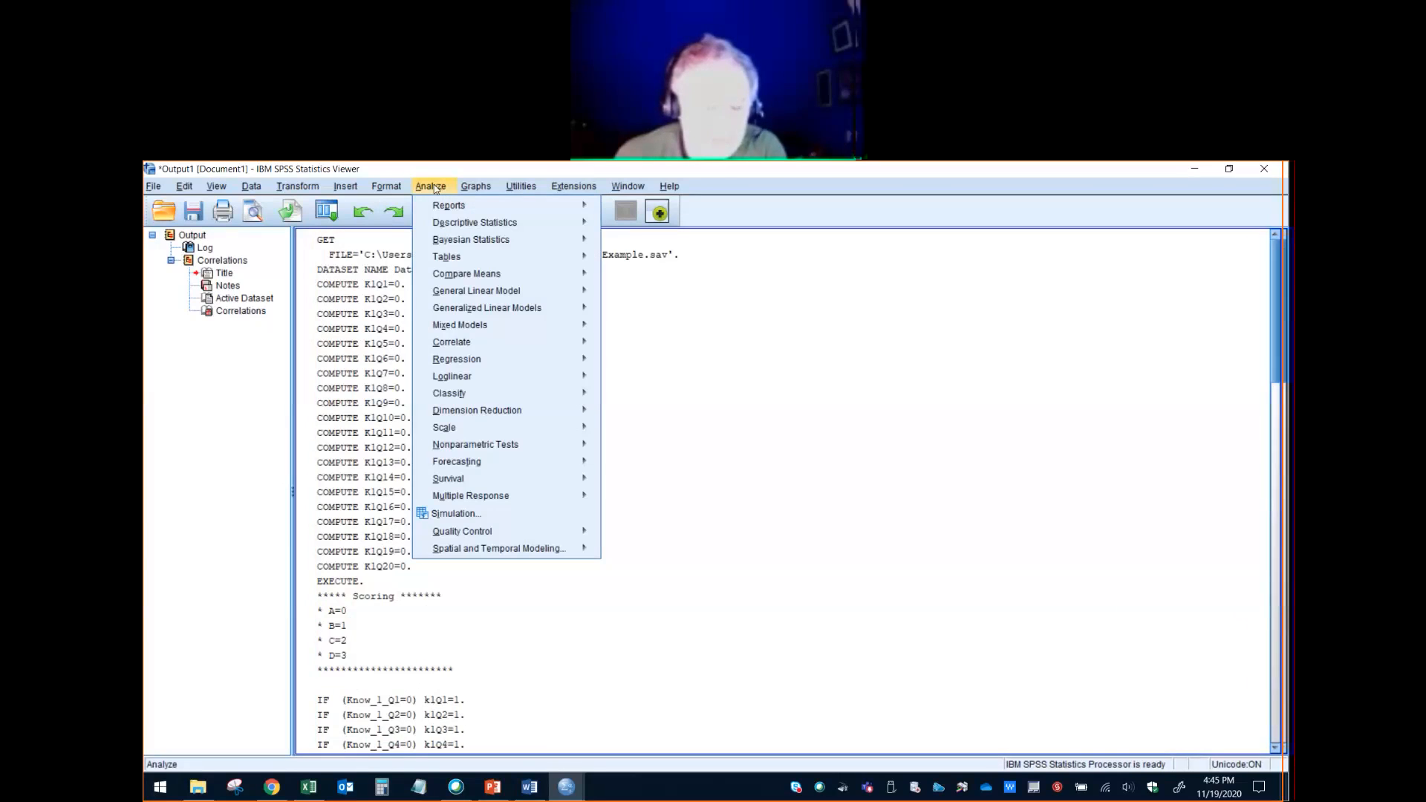
{"action": "mouse_move", "coordinate": [489, 449]}
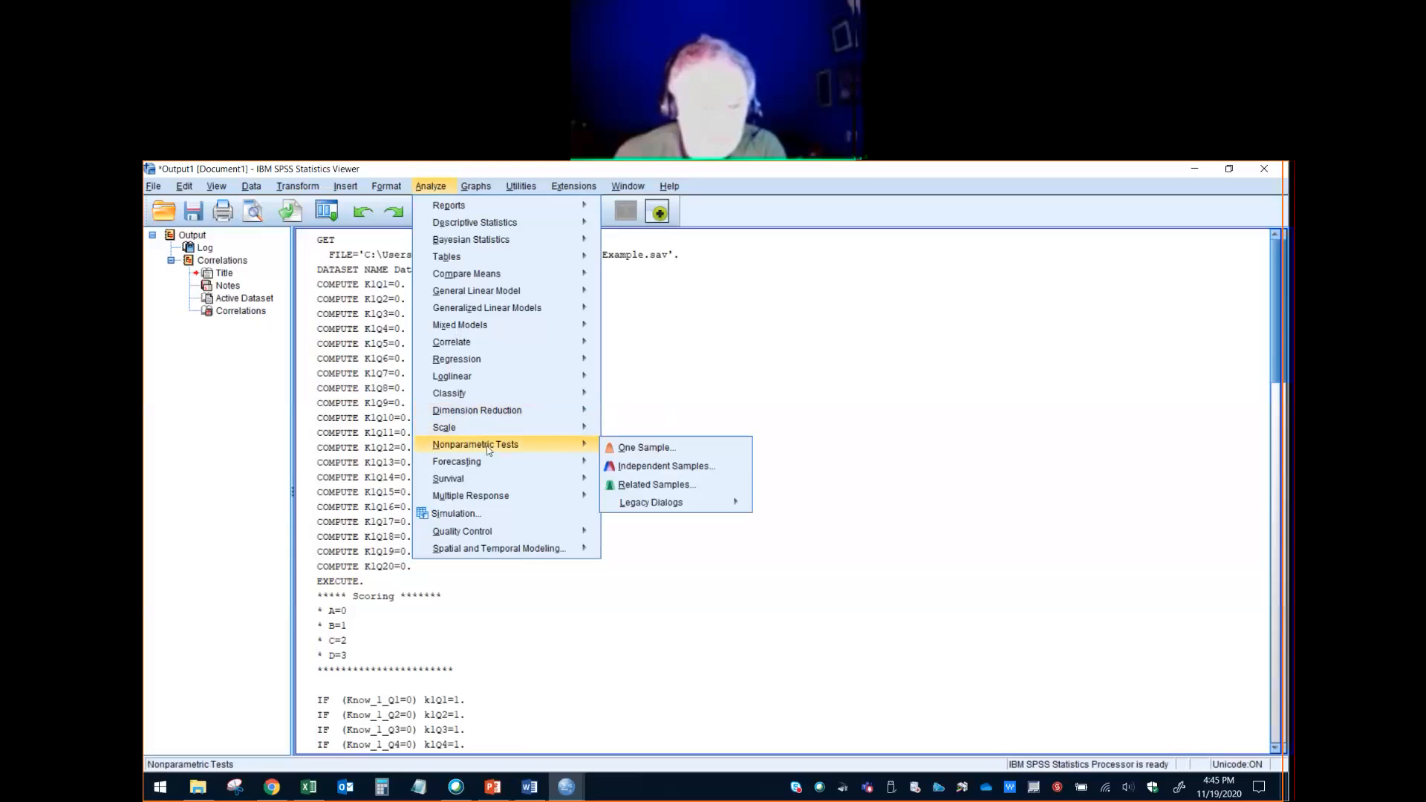
{"action": "mouse_move", "coordinate": [498, 402]}
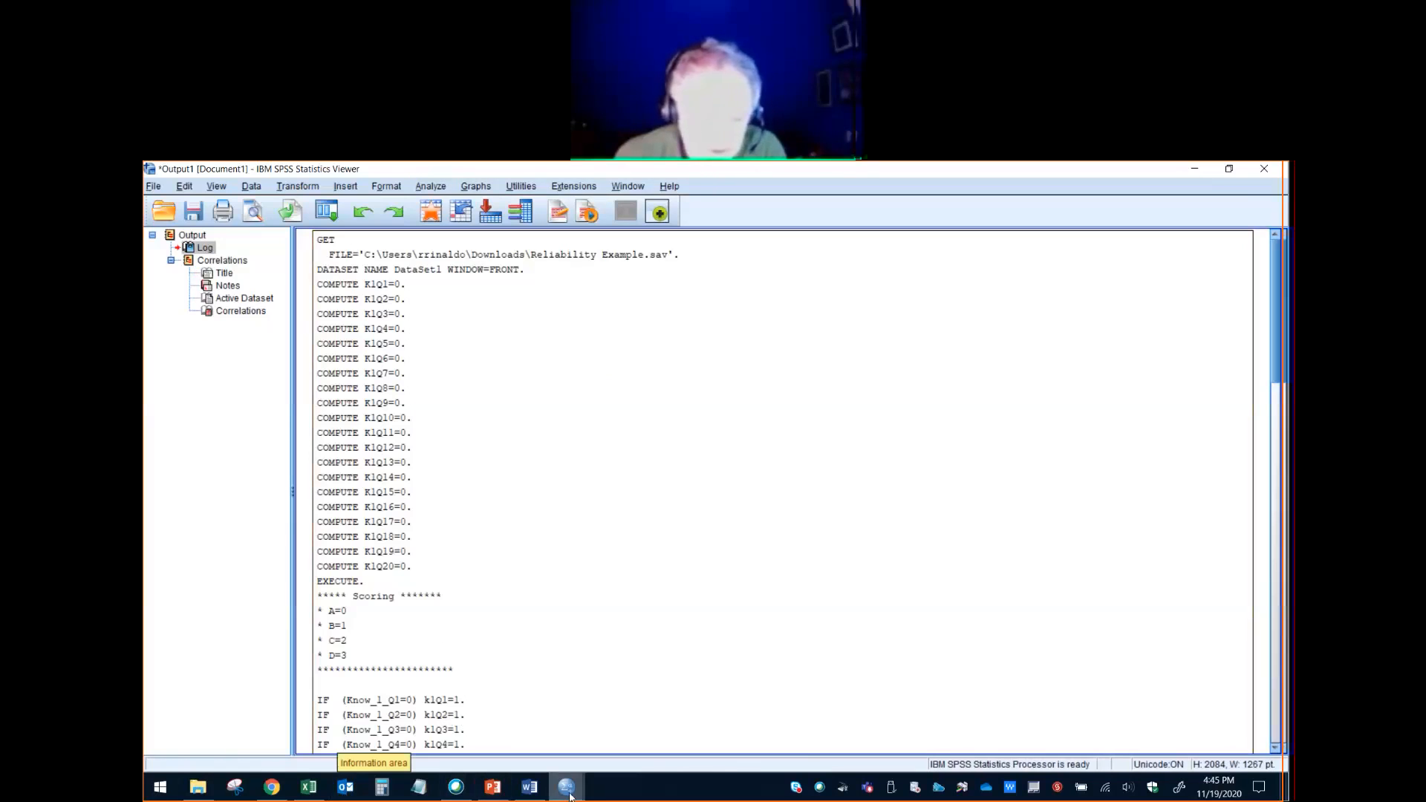
- Switch to Knowledge and Attitudes Questionnaire.docx in Word and go to the Section Three attitude statements
{"action": "mouse_move", "coordinate": [563, 798]}
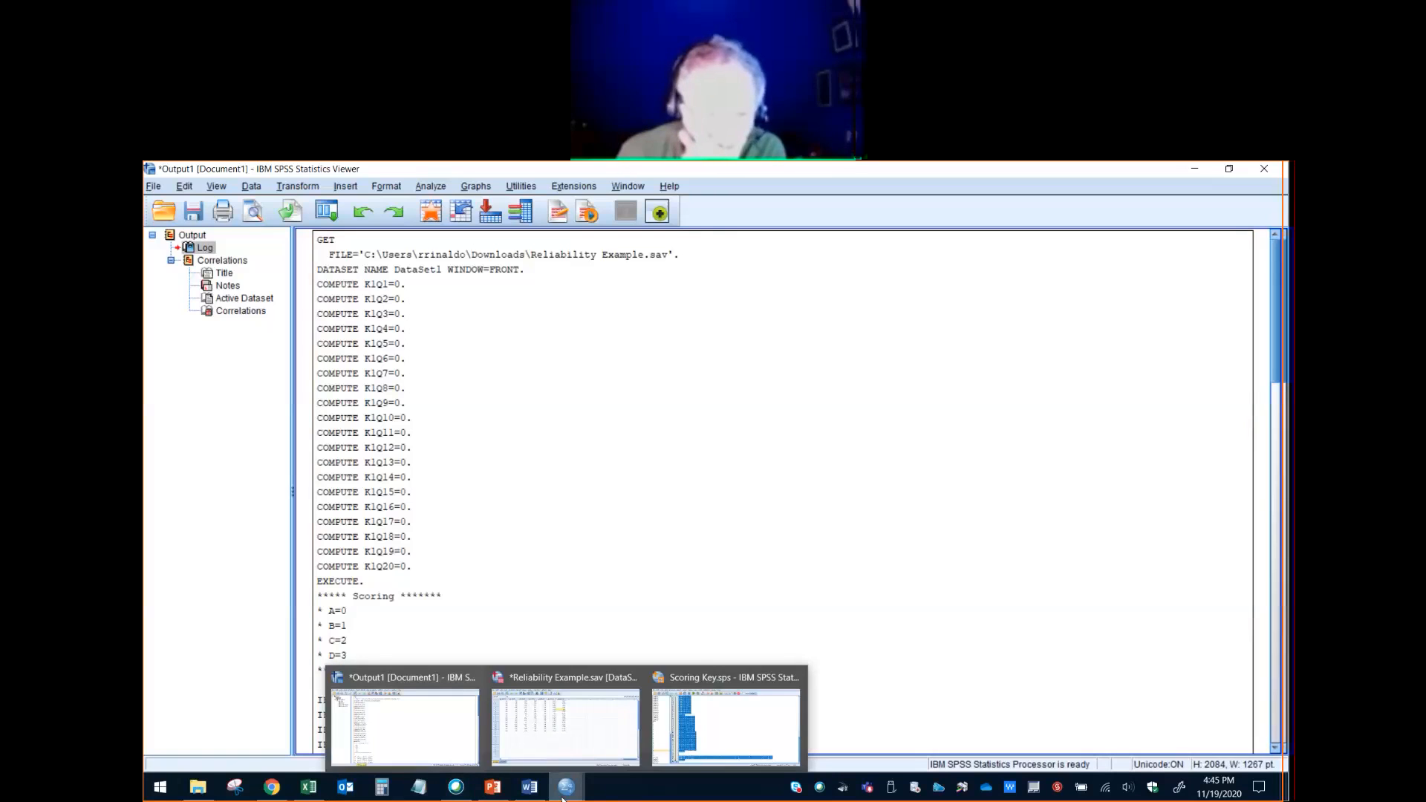
{"action": "left_click", "coordinate": [537, 740]}
{"action": "scroll", "coordinate": [586, 560], "scroll_direction": "down", "scroll_amount": 3}
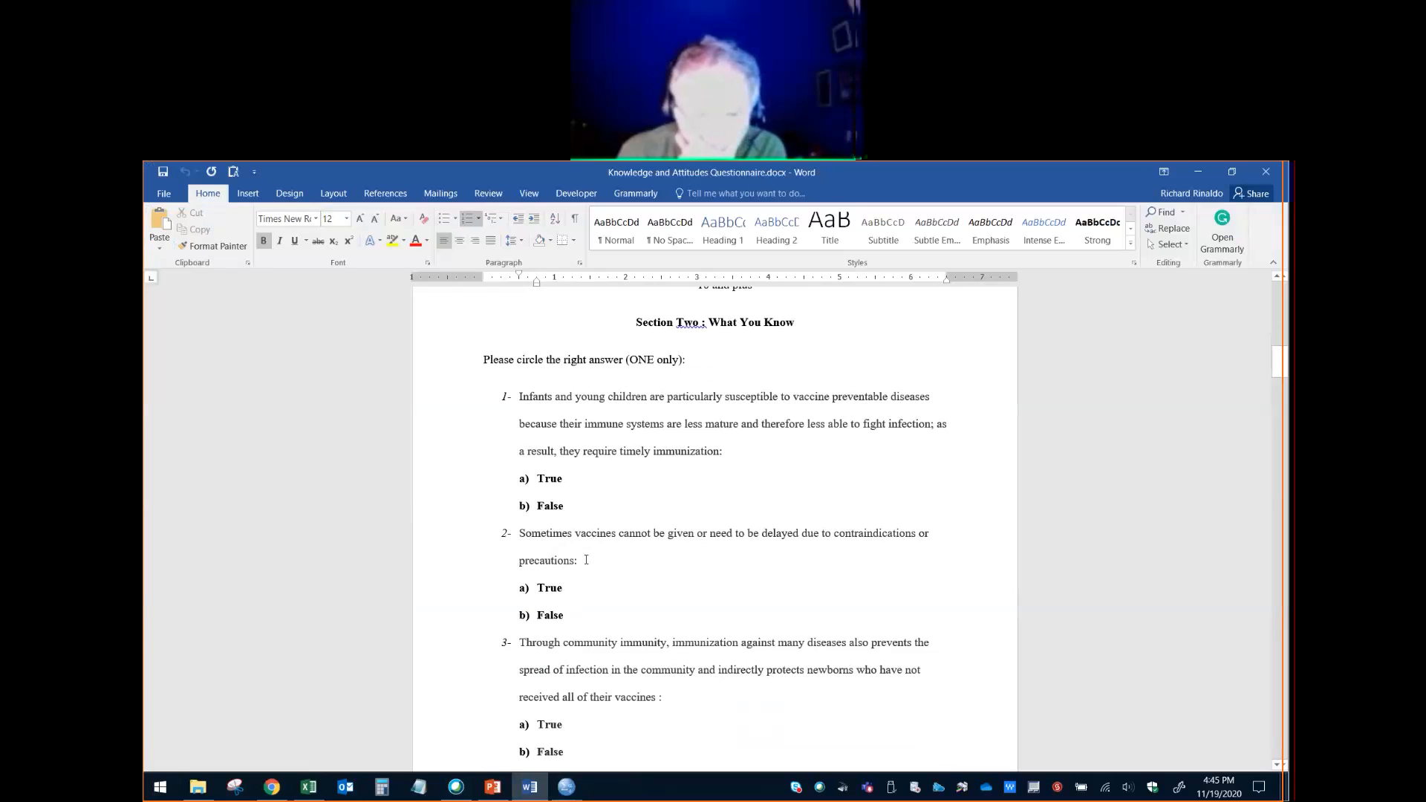
{"action": "scroll", "coordinate": [586, 560], "scroll_direction": "down", "scroll_amount": 20}
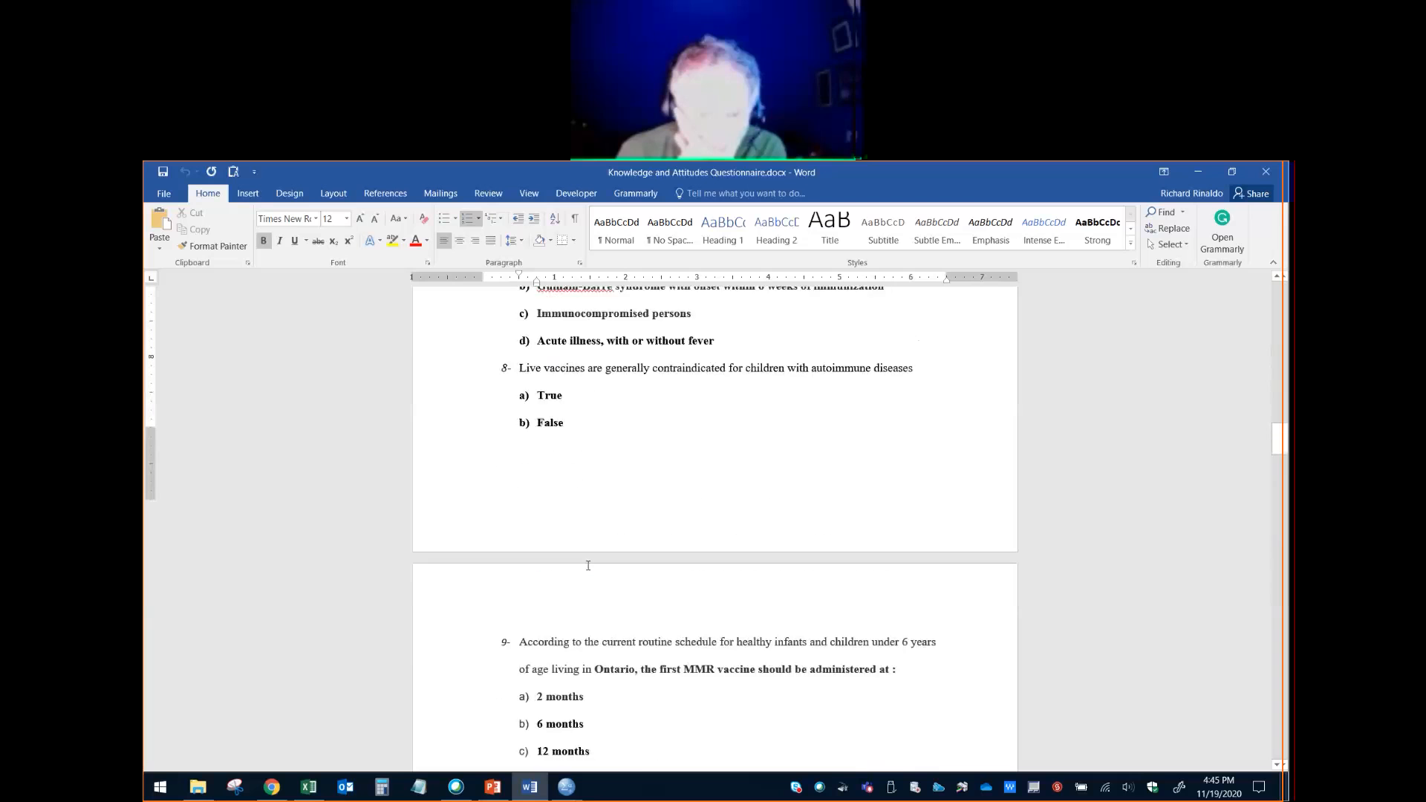
{"action": "scroll", "coordinate": [587, 570], "scroll_direction": "down", "scroll_amount": 20}
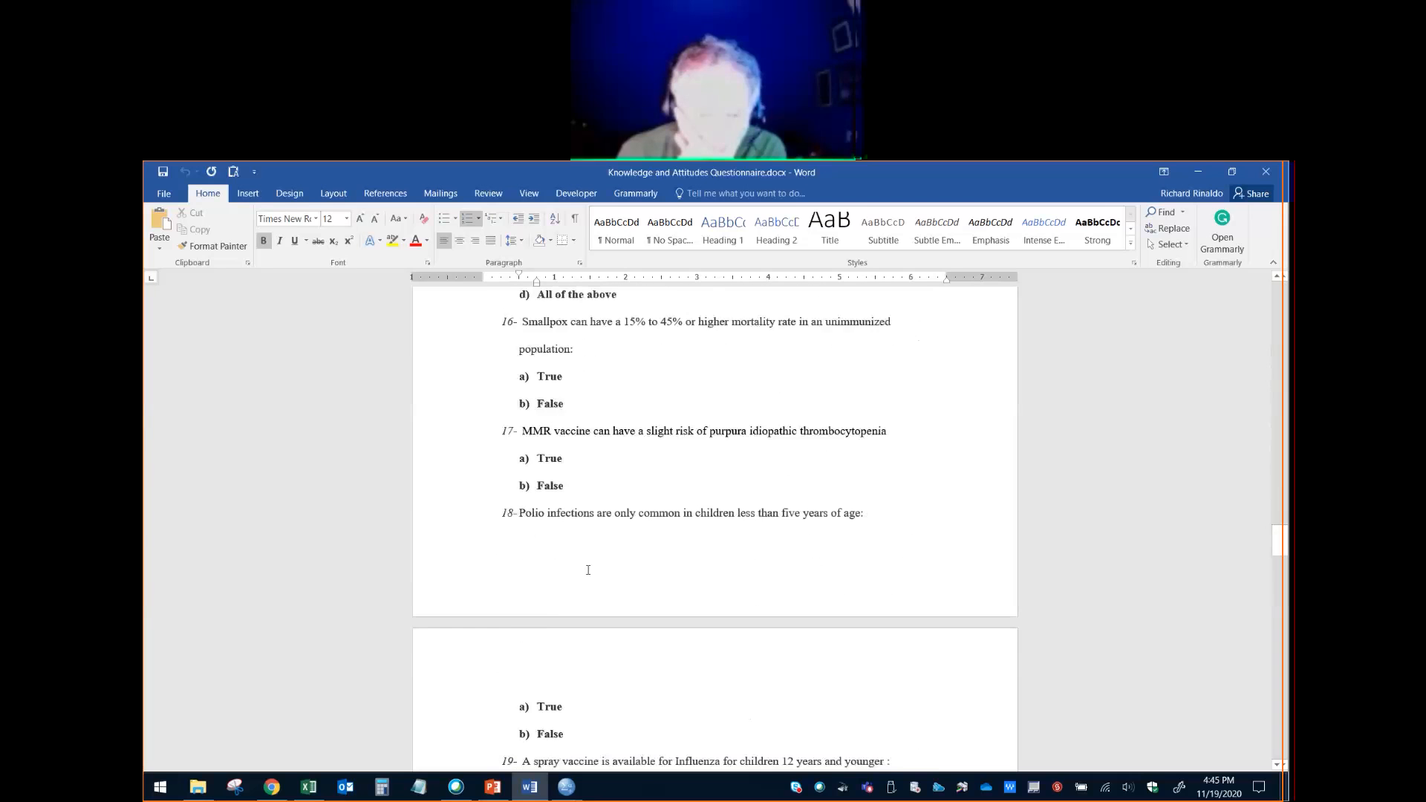
{"action": "scroll", "coordinate": [588, 570], "scroll_direction": "down", "scroll_amount": 8}
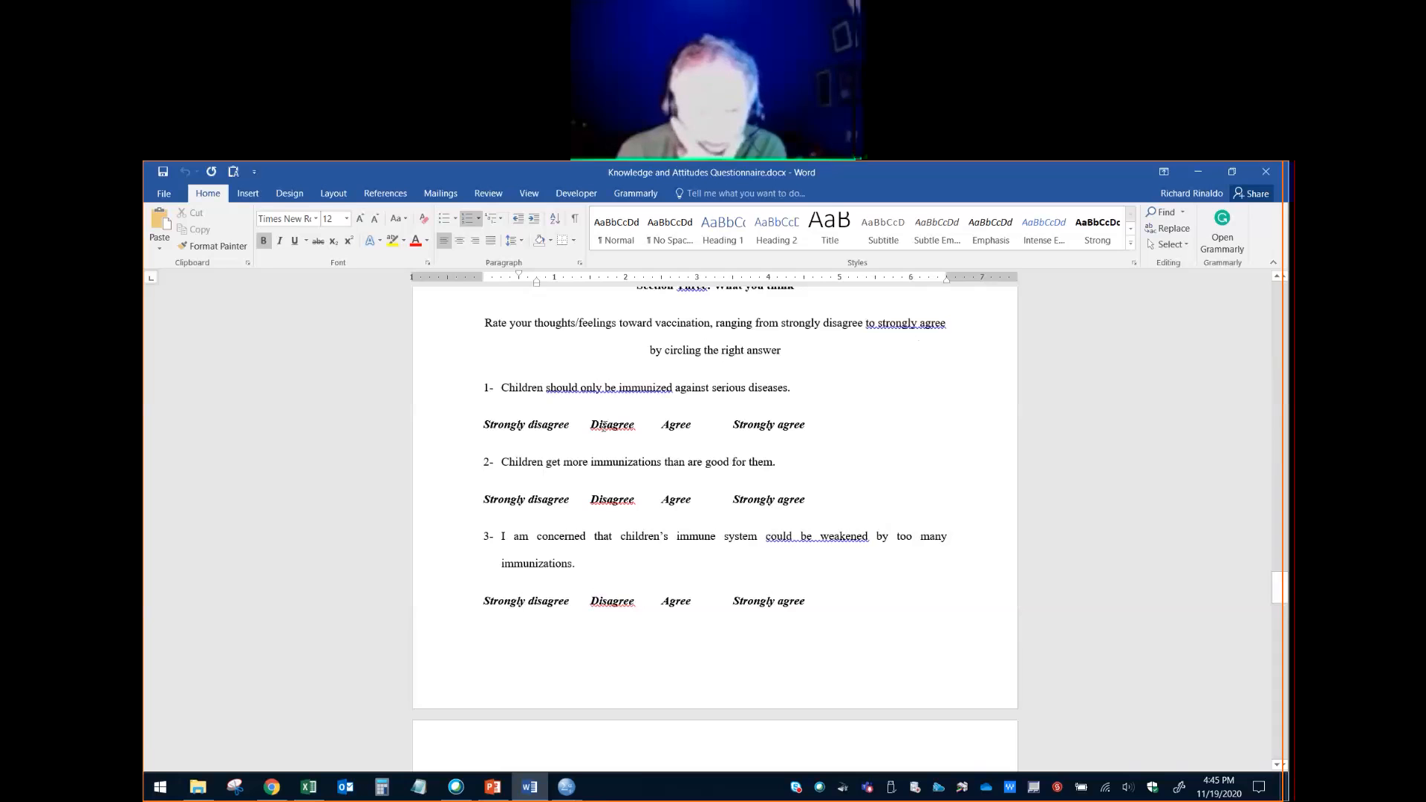
- Highlight the text of attitude statement 1, and the Strongly agree answer under each of statements 1 to 4 in turn
{"action": "left_click_drag", "start_coordinate": [793, 386], "coordinate": [501, 388]}
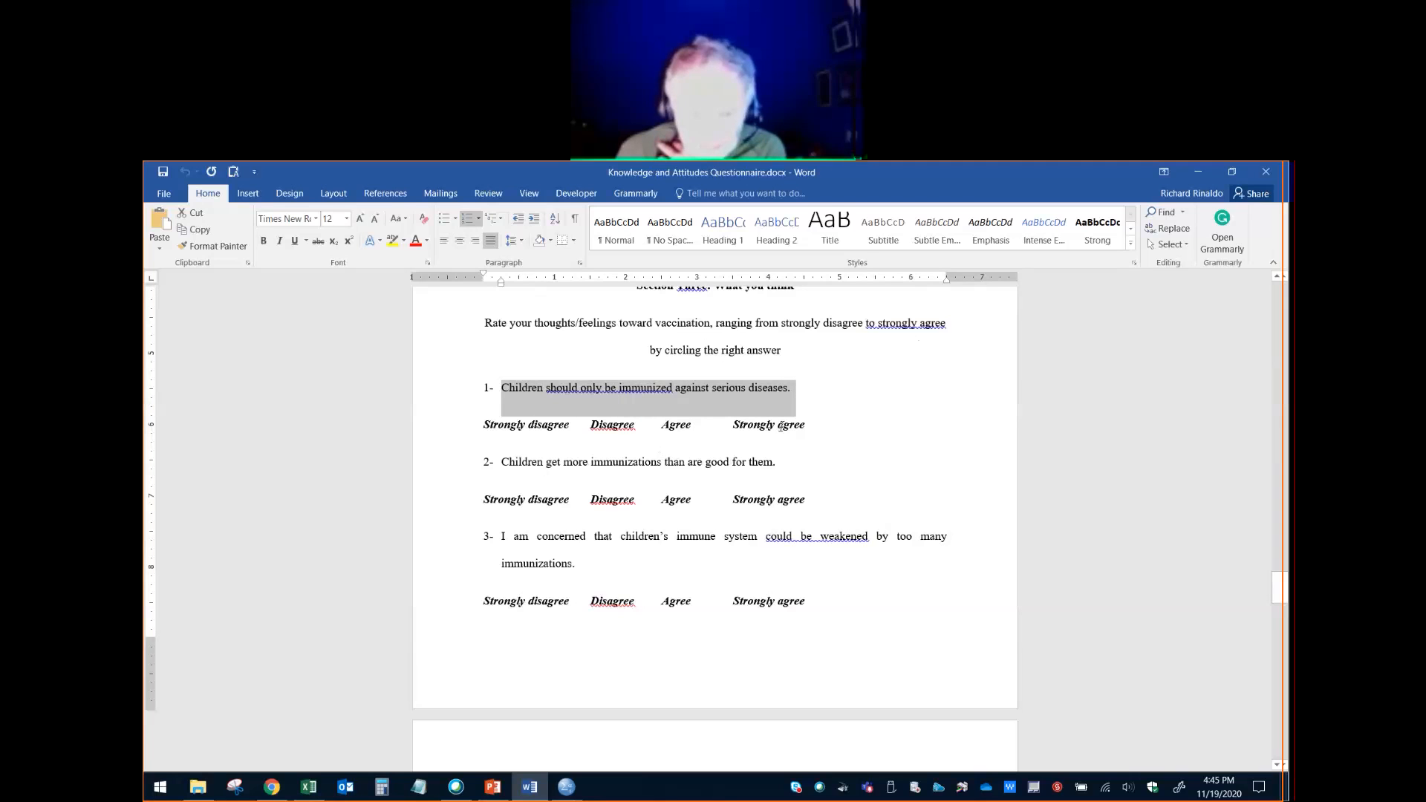
{"action": "left_click_drag", "start_coordinate": [808, 428], "coordinate": [735, 425]}
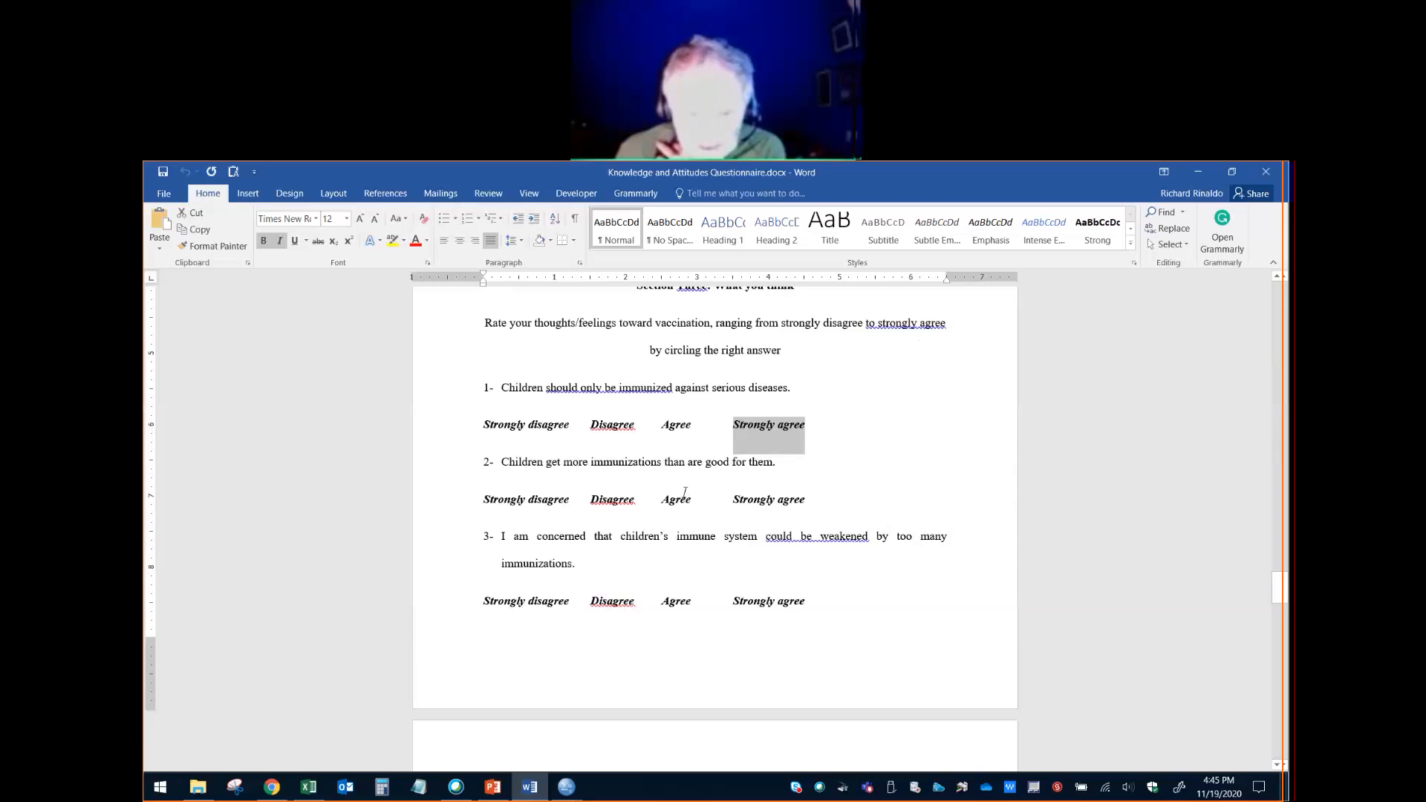
{"action": "left_click_drag", "start_coordinate": [803, 503], "coordinate": [733, 503]}
{"action": "scroll", "coordinate": [677, 604], "scroll_direction": "down", "scroll_amount": 1}
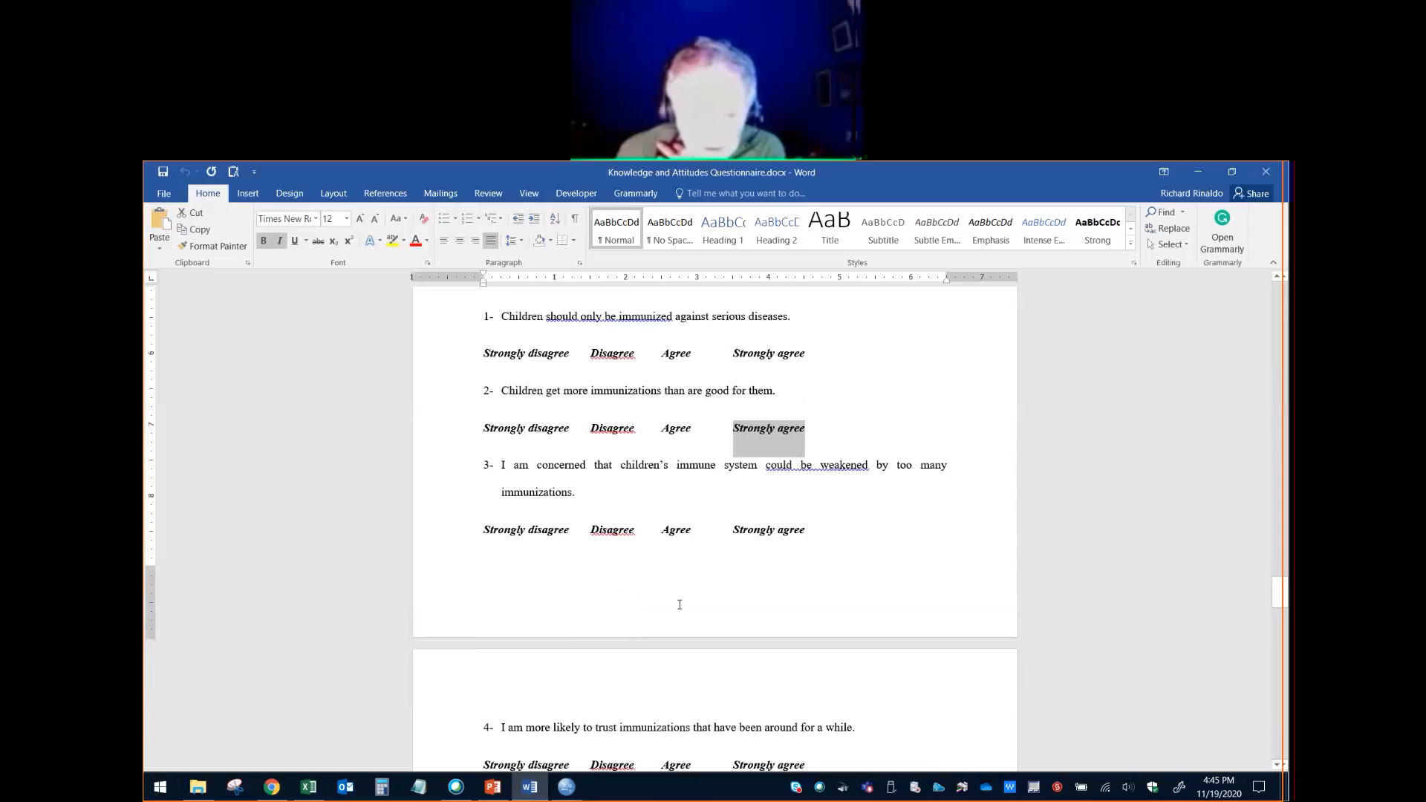
{"action": "left_click_drag", "start_coordinate": [772, 534], "coordinate": [730, 535]}
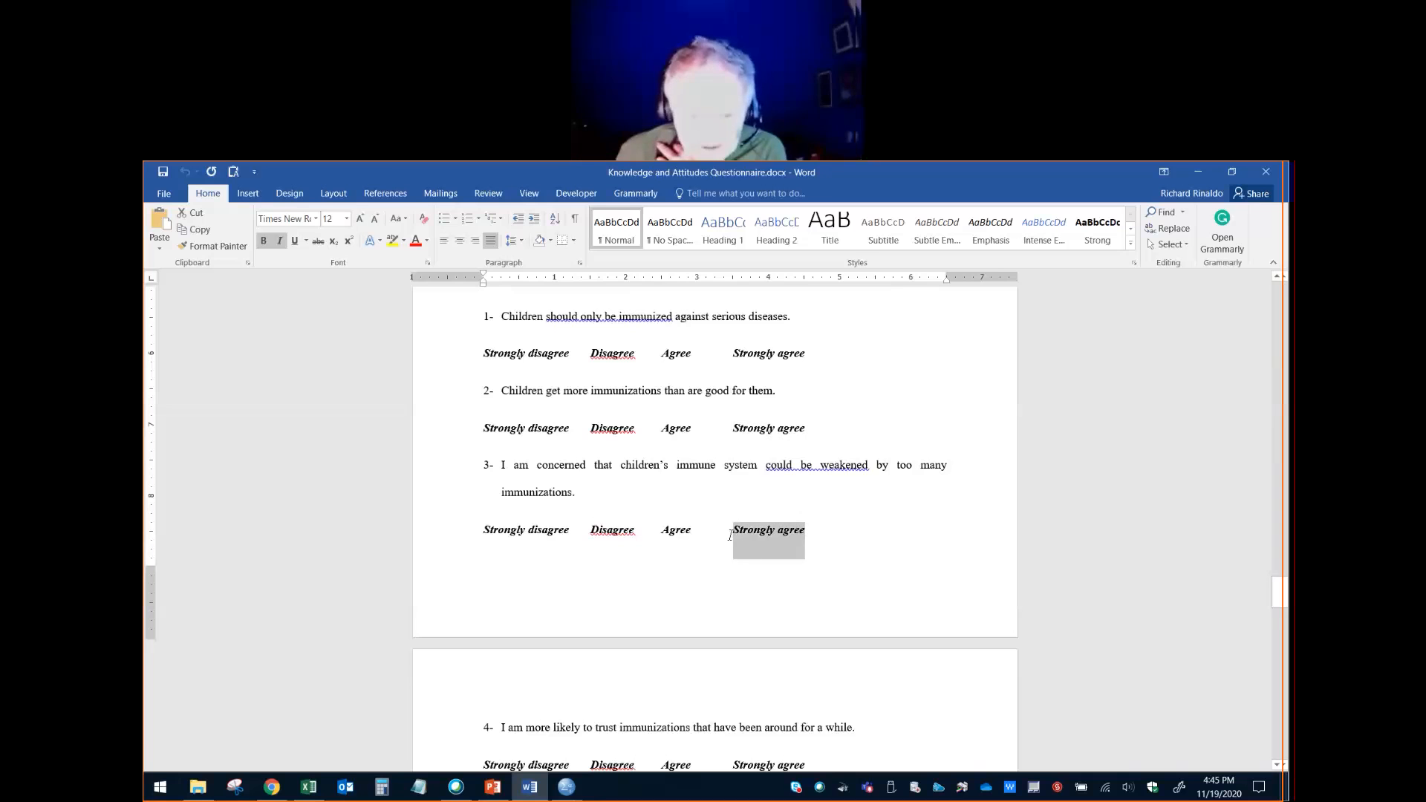
{"action": "scroll", "coordinate": [732, 559], "scroll_direction": "down", "scroll_amount": 3}
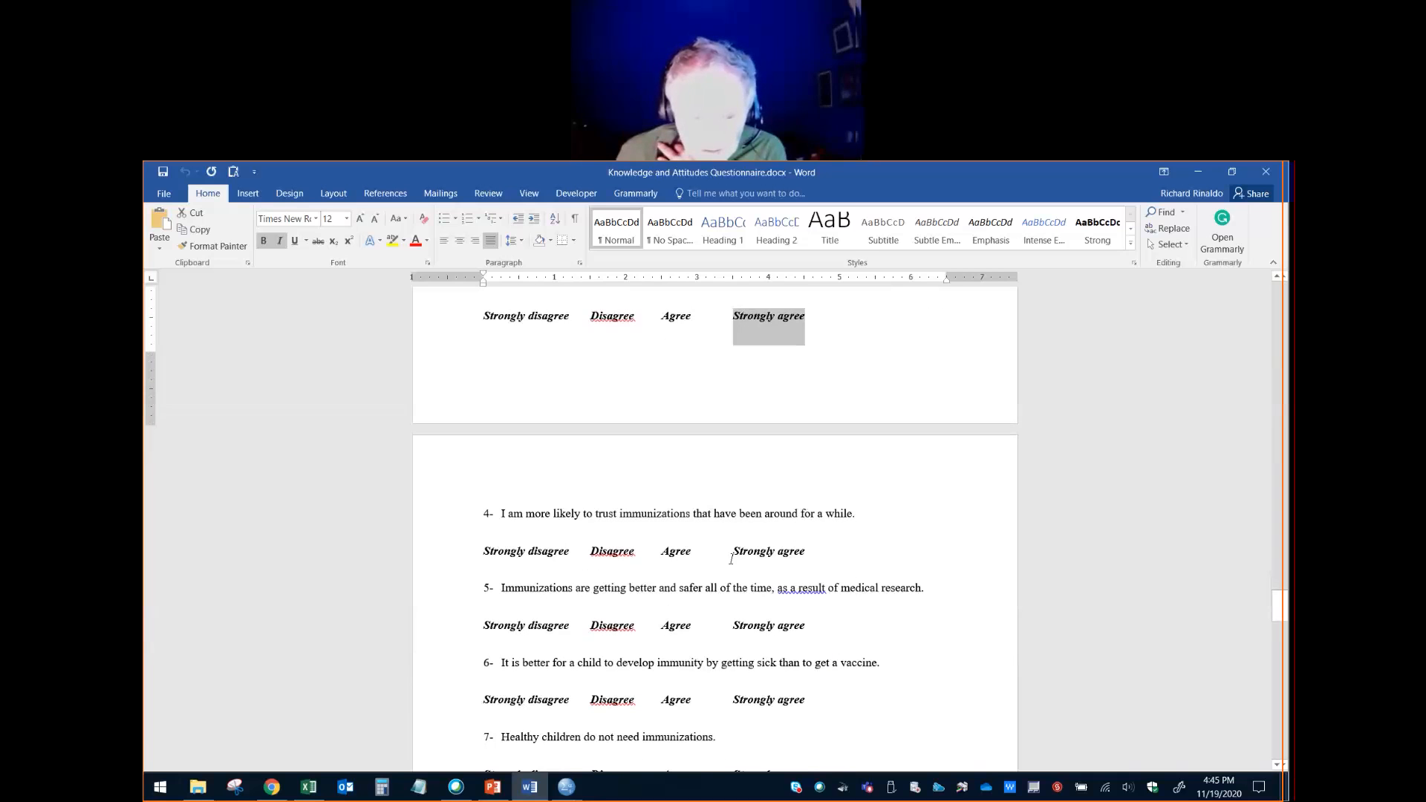
{"action": "left_click_drag", "start_coordinate": [818, 552], "coordinate": [752, 555]}
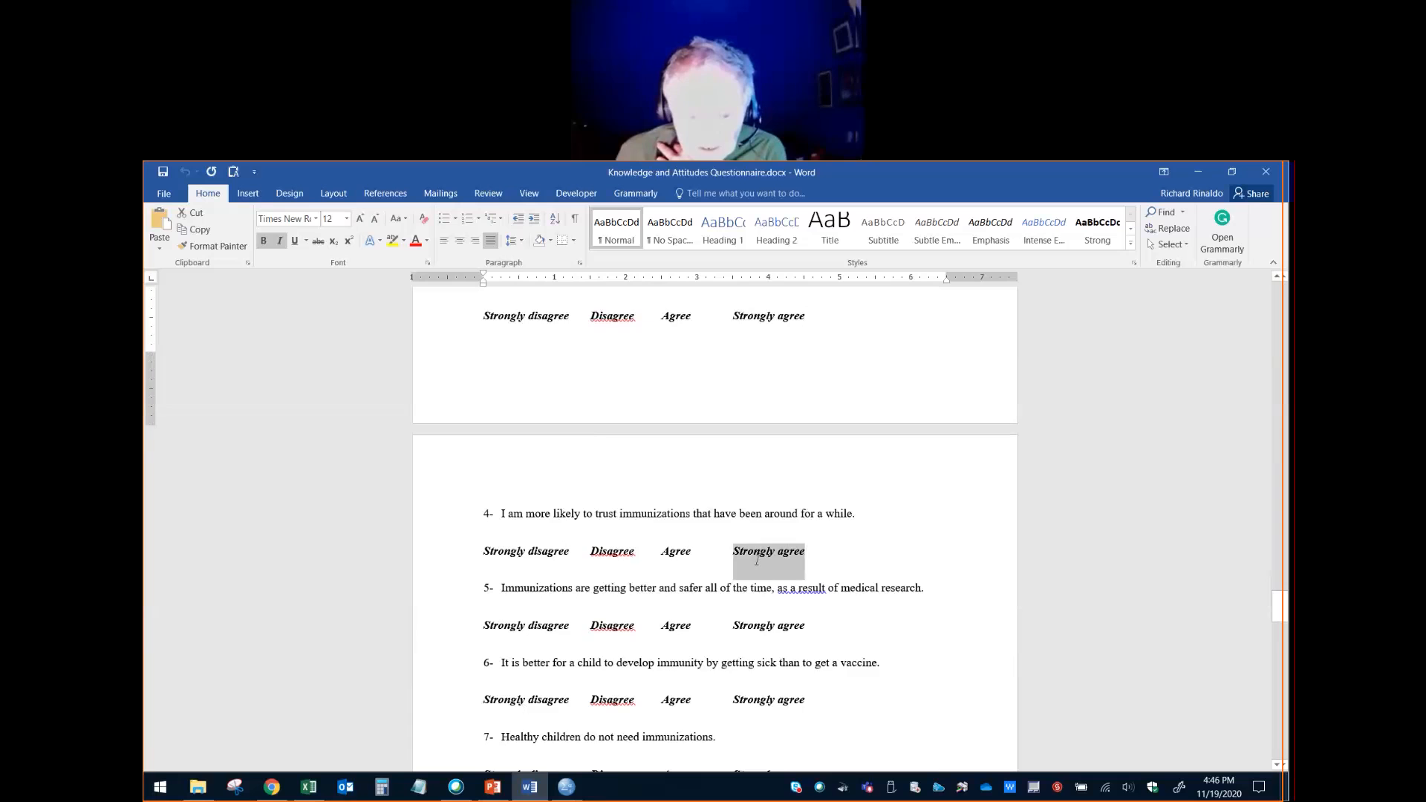
- Highlight the Strongly agree answer under each of statements 6, 7, 8 and 9 in turn
{"action": "scroll", "coordinate": [767, 580], "scroll_direction": "down", "scroll_amount": 1}
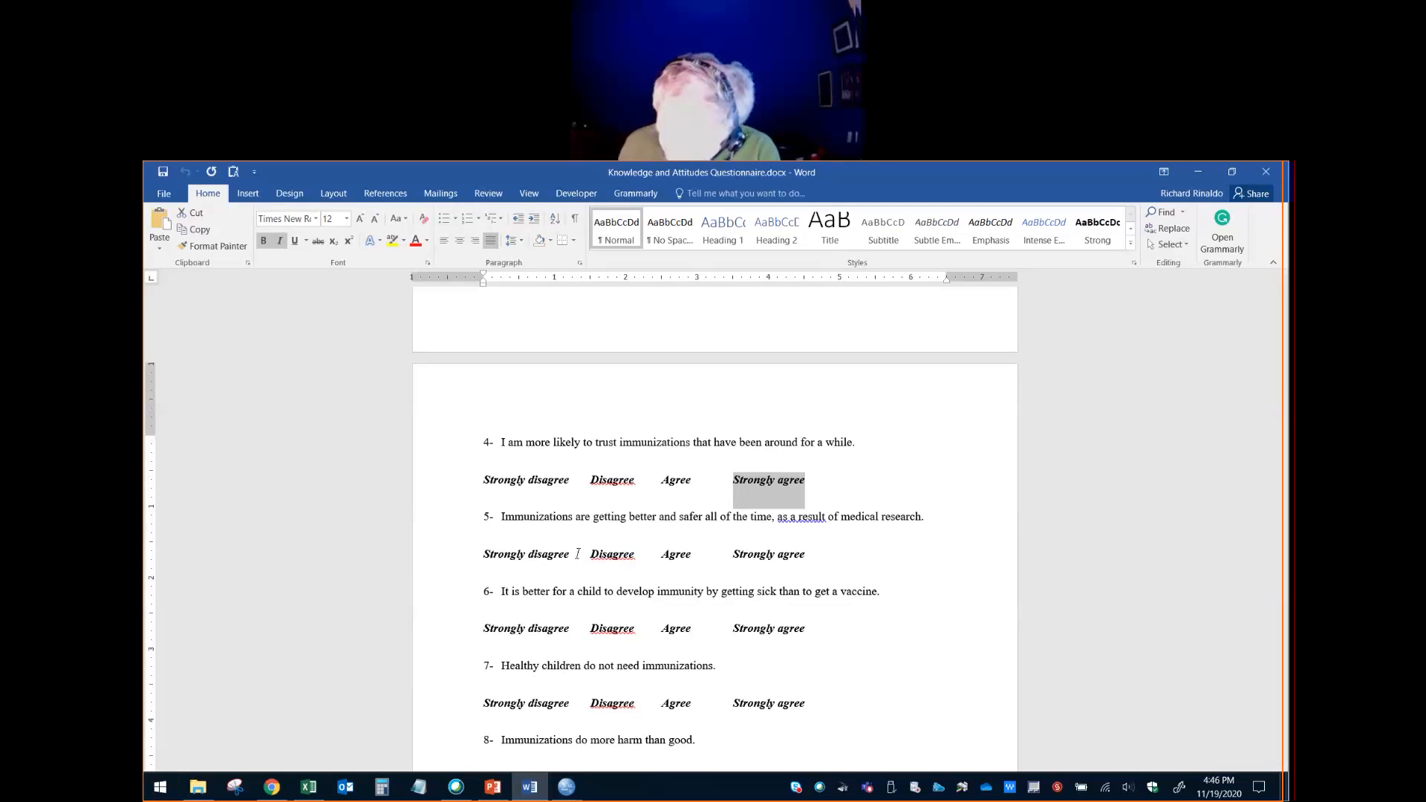
{"action": "scroll", "coordinate": [615, 602], "scroll_direction": "down", "scroll_amount": 2}
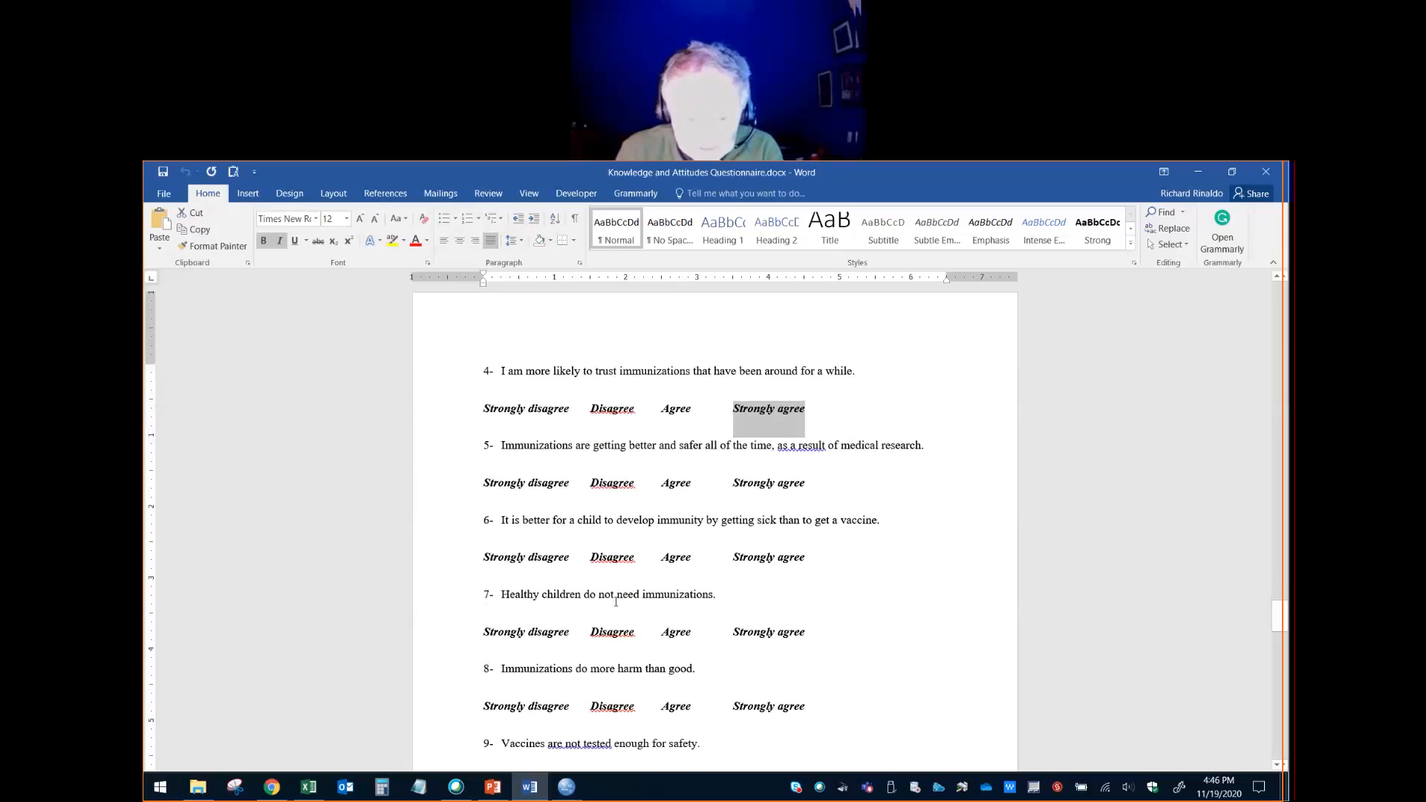
{"action": "left_click", "coordinate": [805, 562]}
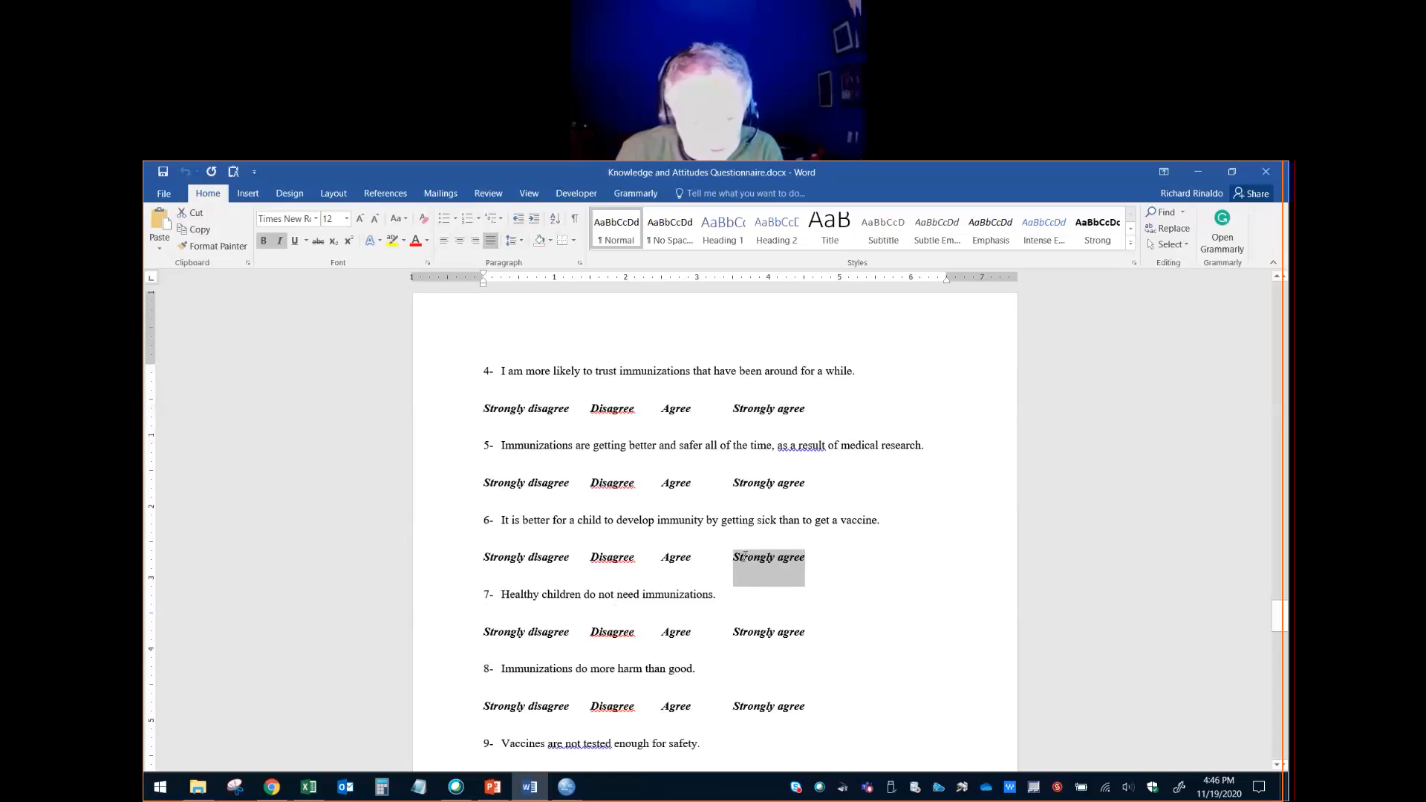
{"action": "scroll", "coordinate": [757, 587], "scroll_direction": "down", "scroll_amount": 1}
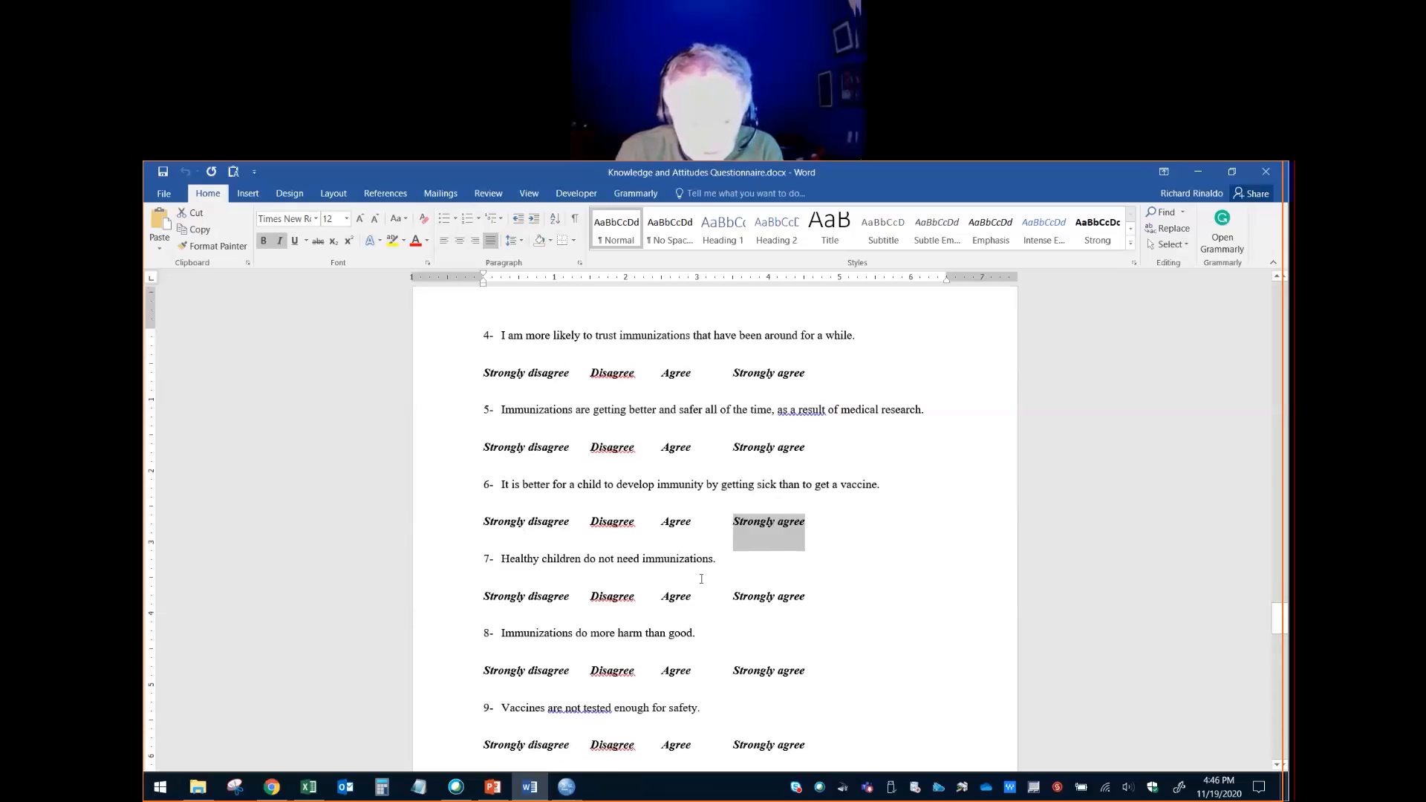
{"action": "scroll", "coordinate": [687, 613], "scroll_direction": "down", "scroll_amount": 1}
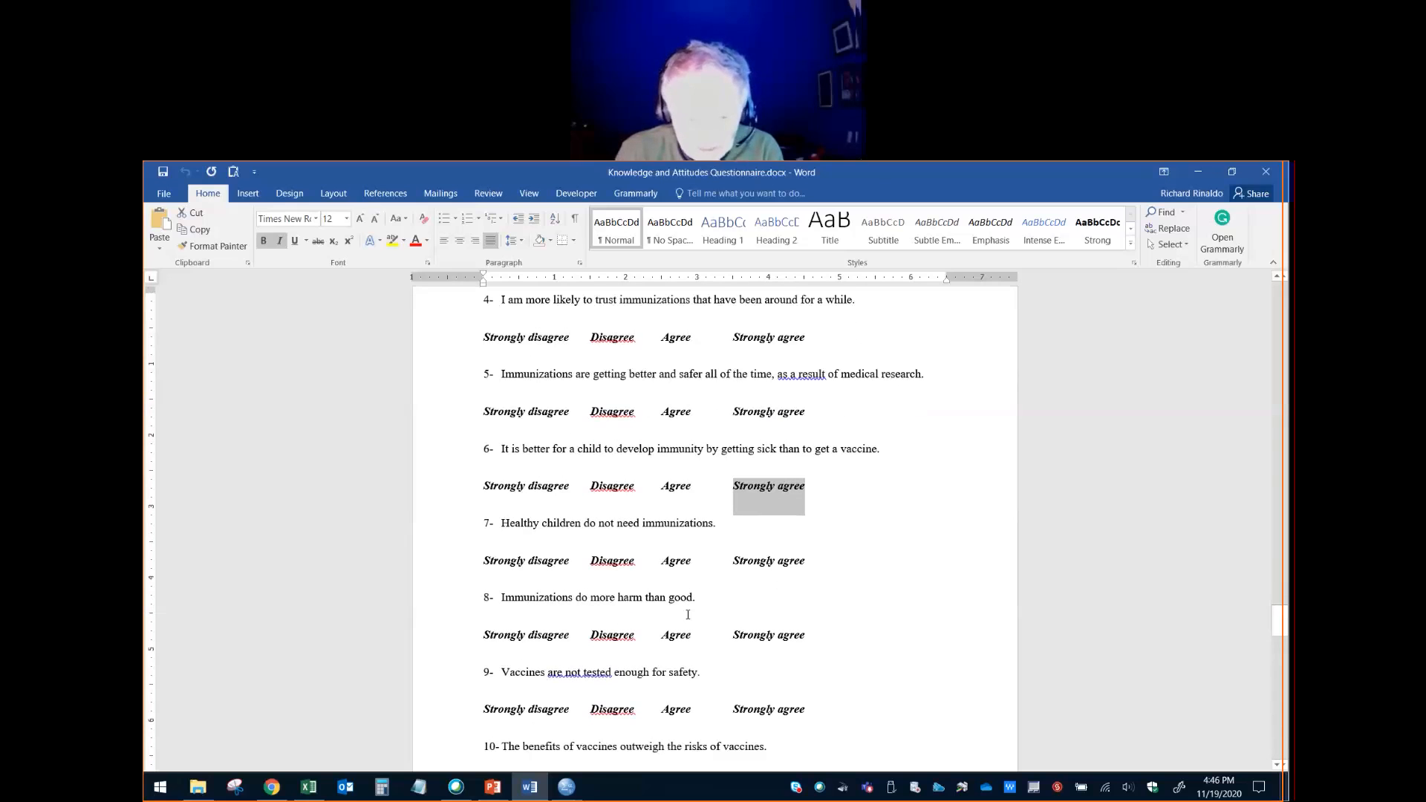
{"action": "left_click", "coordinate": [790, 558]}
{"action": "scroll", "coordinate": [730, 580], "scroll_direction": "down", "scroll_amount": 2}
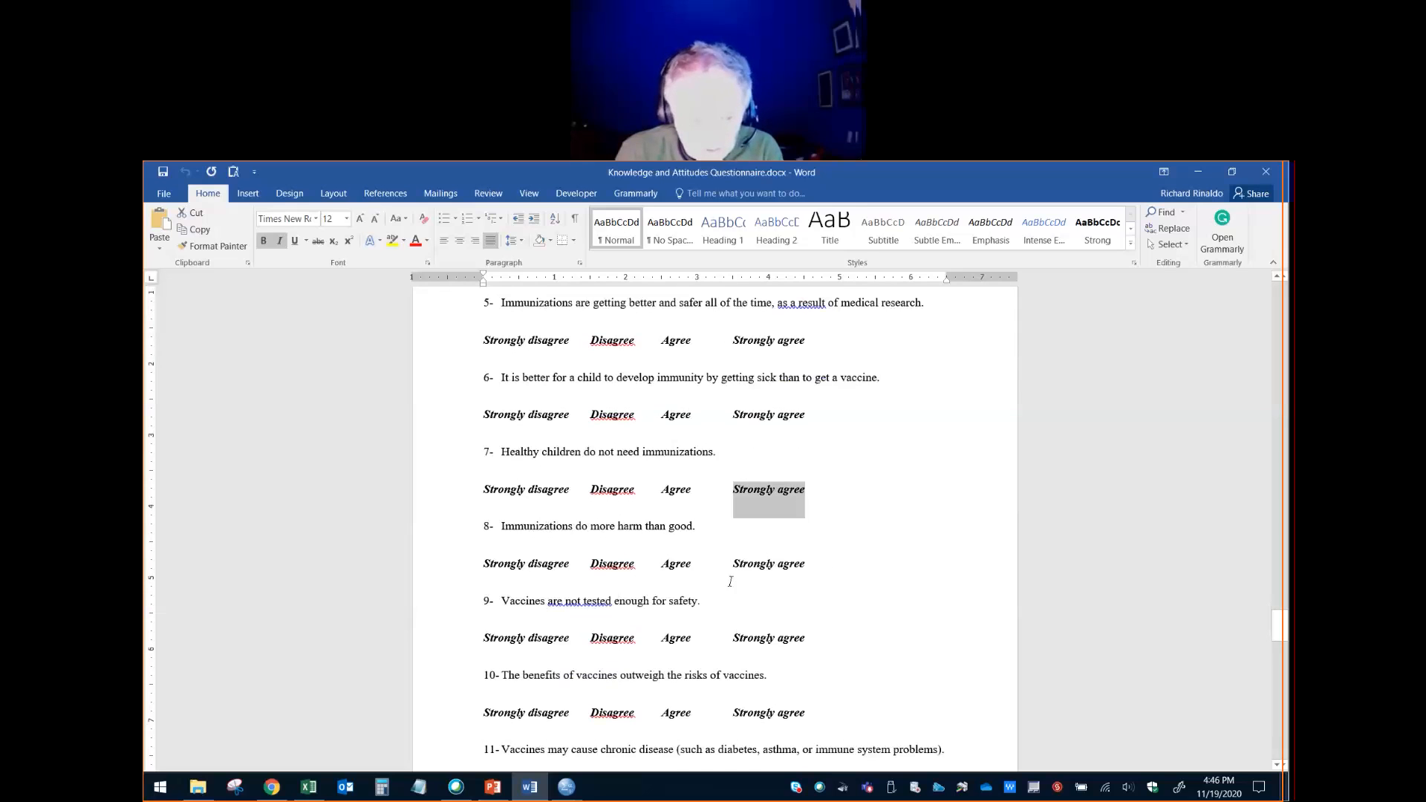
{"action": "left_click", "coordinate": [812, 570]}
{"action": "scroll", "coordinate": [713, 580], "scroll_direction": "down", "scroll_amount": 2}
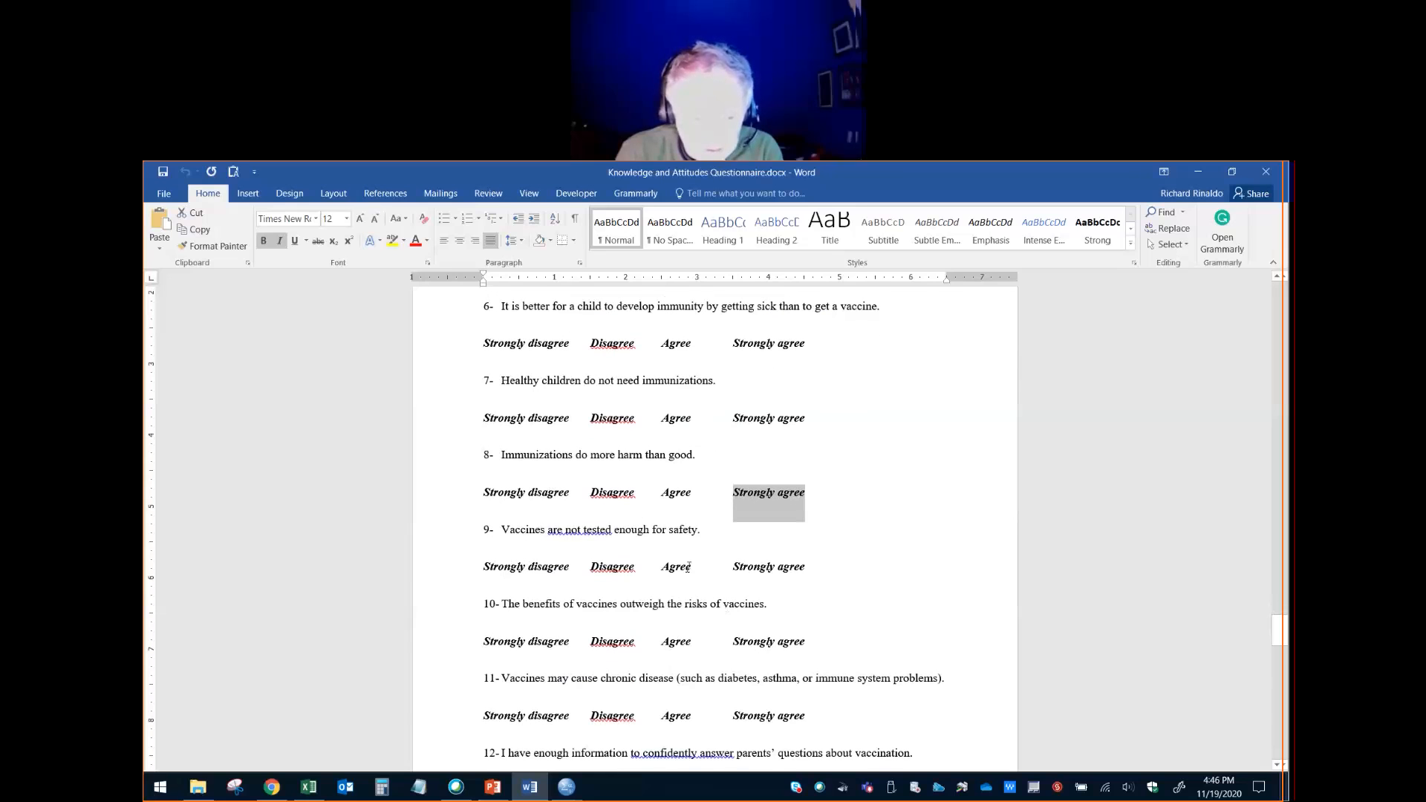
{"action": "left_click", "coordinate": [756, 568]}
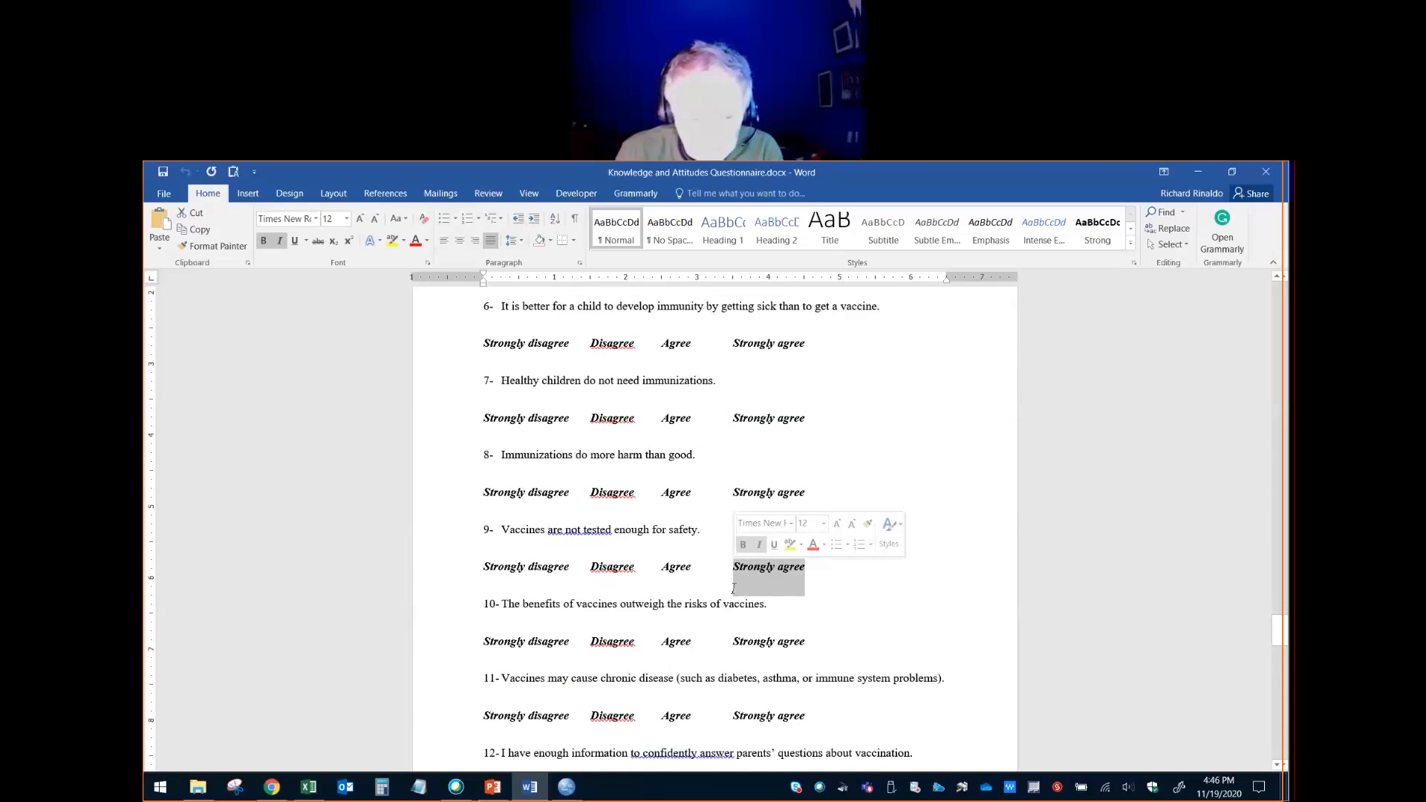
- Highlight the Strongly disagree answer under statement 10 about the benefits of vaccines outweighing the risks
{"action": "scroll", "coordinate": [733, 589], "scroll_direction": "down", "scroll_amount": 2}
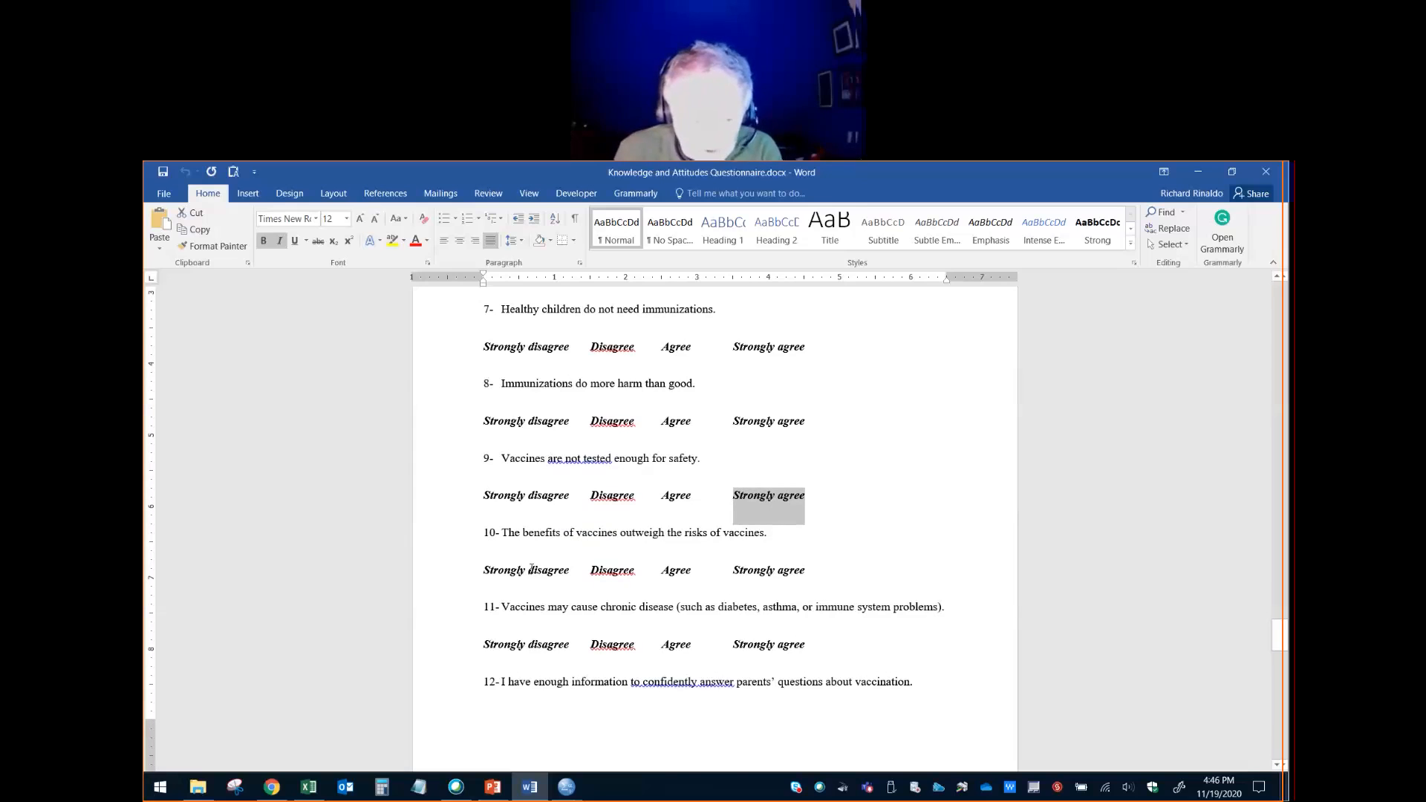
{"action": "left_click", "coordinate": [487, 570]}
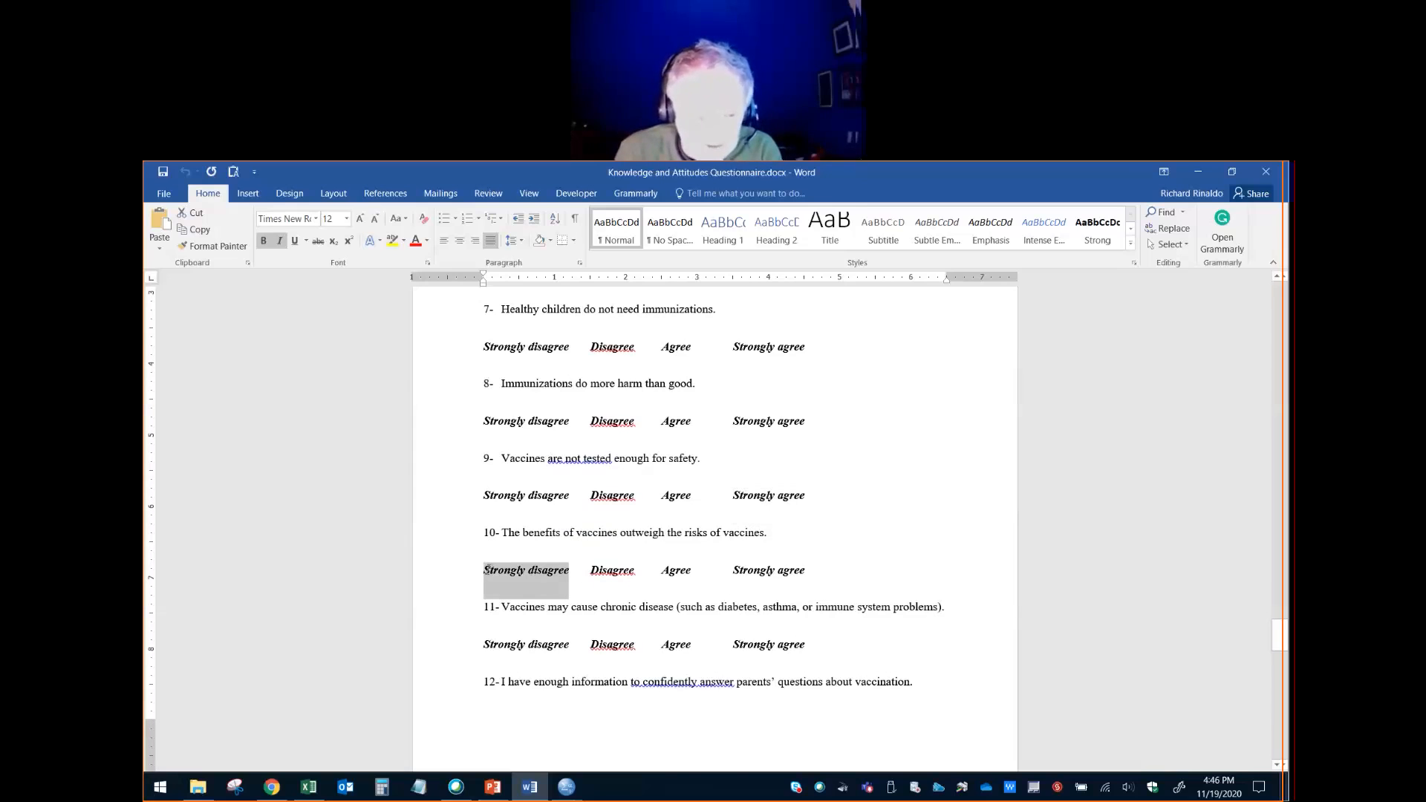
{"action": "scroll", "coordinate": [630, 612], "scroll_direction": "down", "scroll_amount": 1}
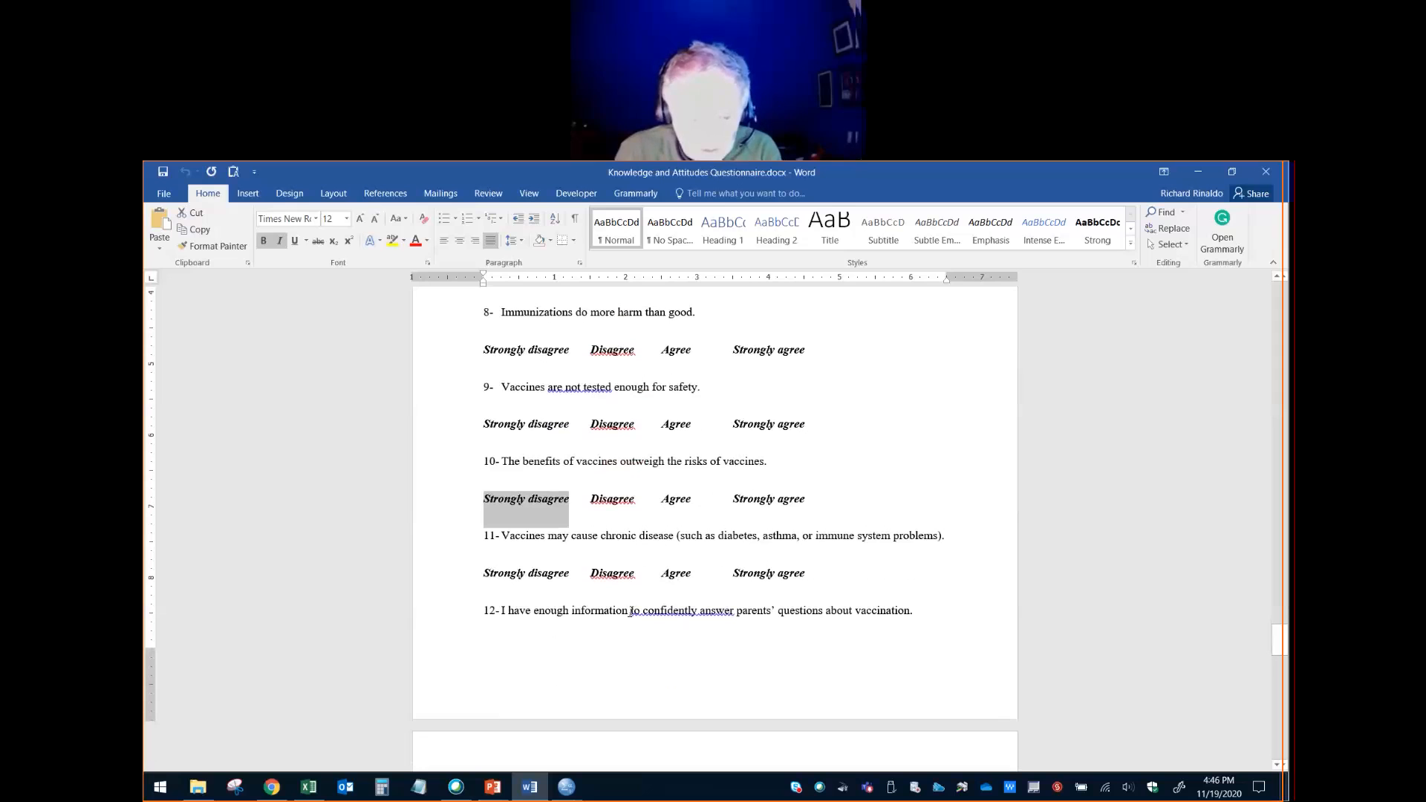
- Highlight the Strongly agree answer under statement 11 and the Strongly disagree answer under statement 12
{"action": "left_click", "coordinate": [735, 572]}
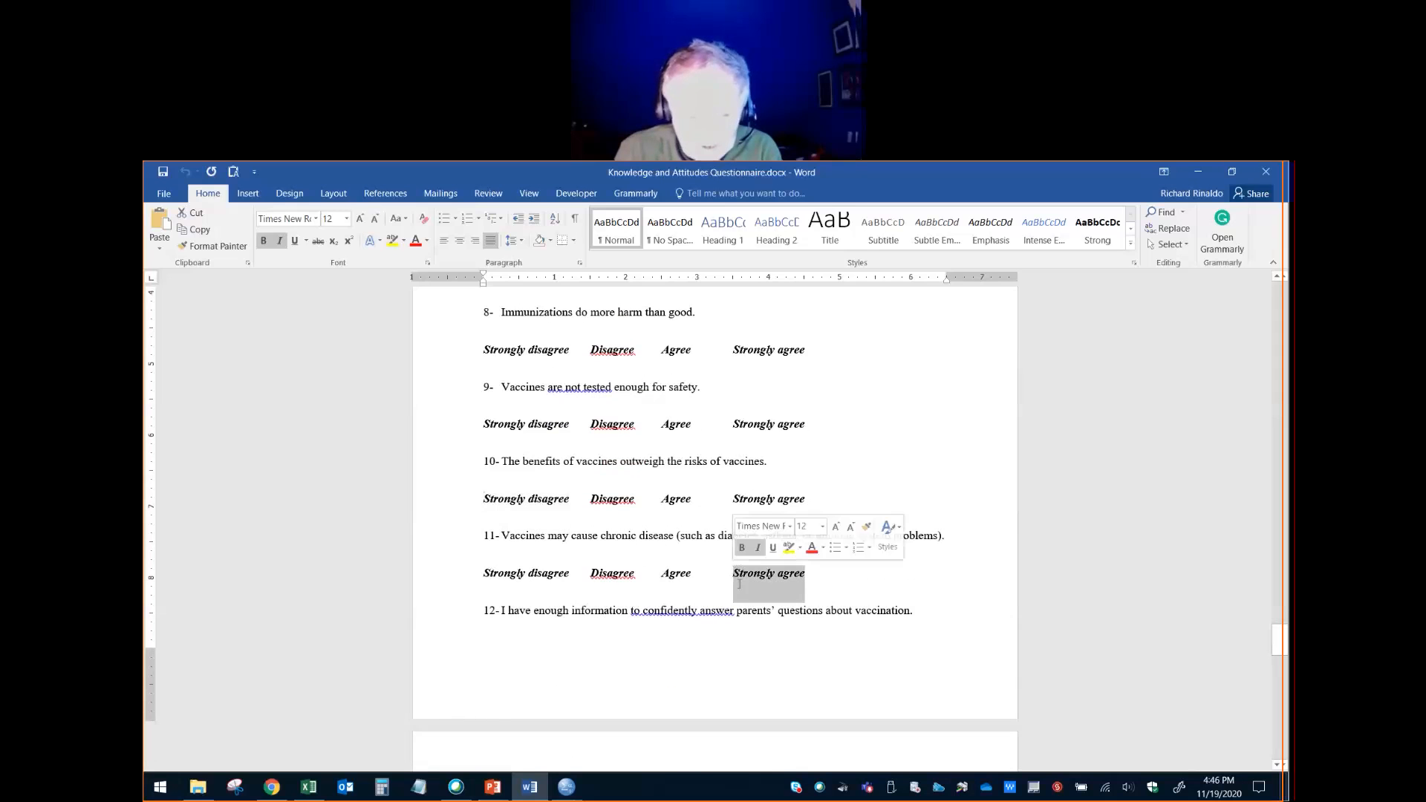
{"action": "scroll", "coordinate": [739, 585], "scroll_direction": "down", "scroll_amount": 2}
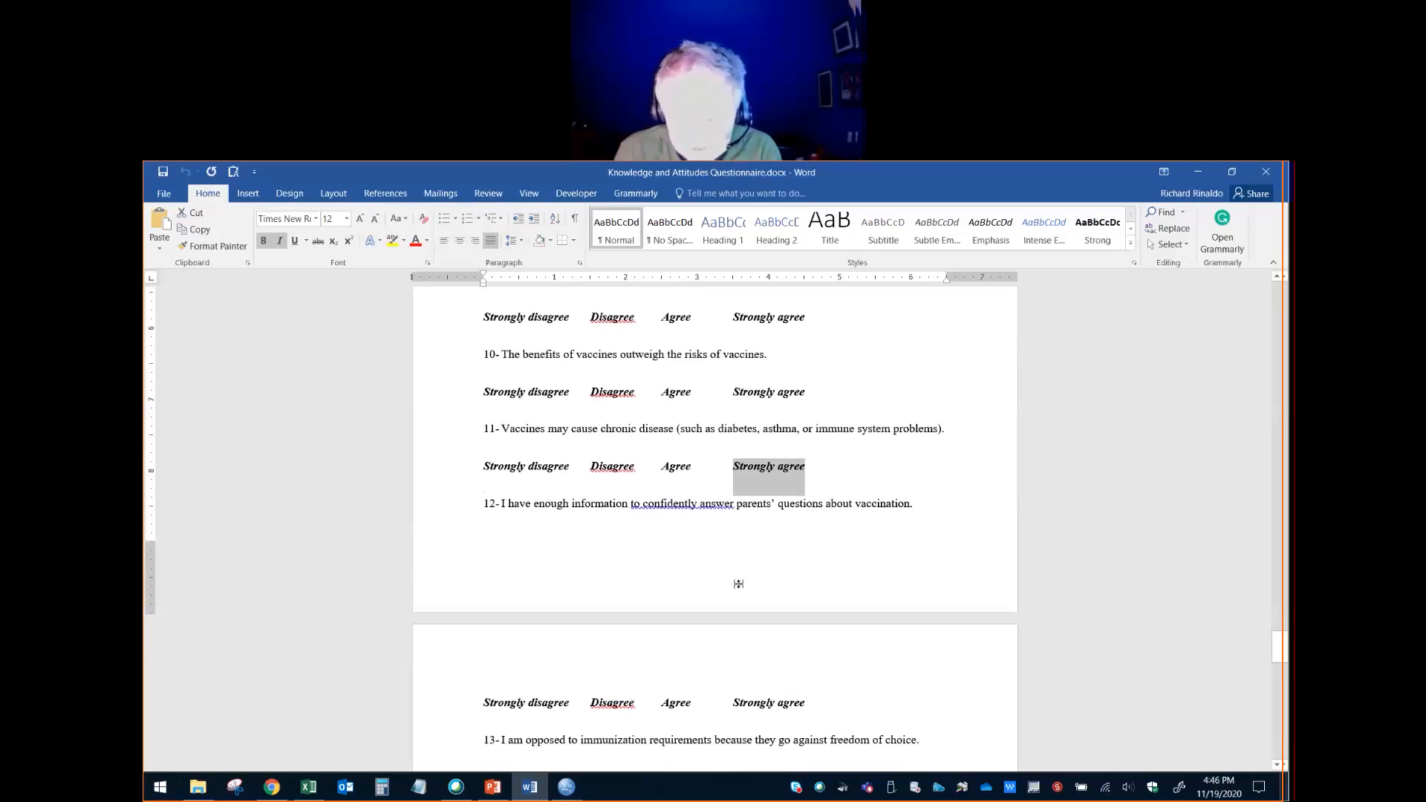
{"action": "scroll", "coordinate": [739, 584], "scroll_direction": "down", "scroll_amount": 1}
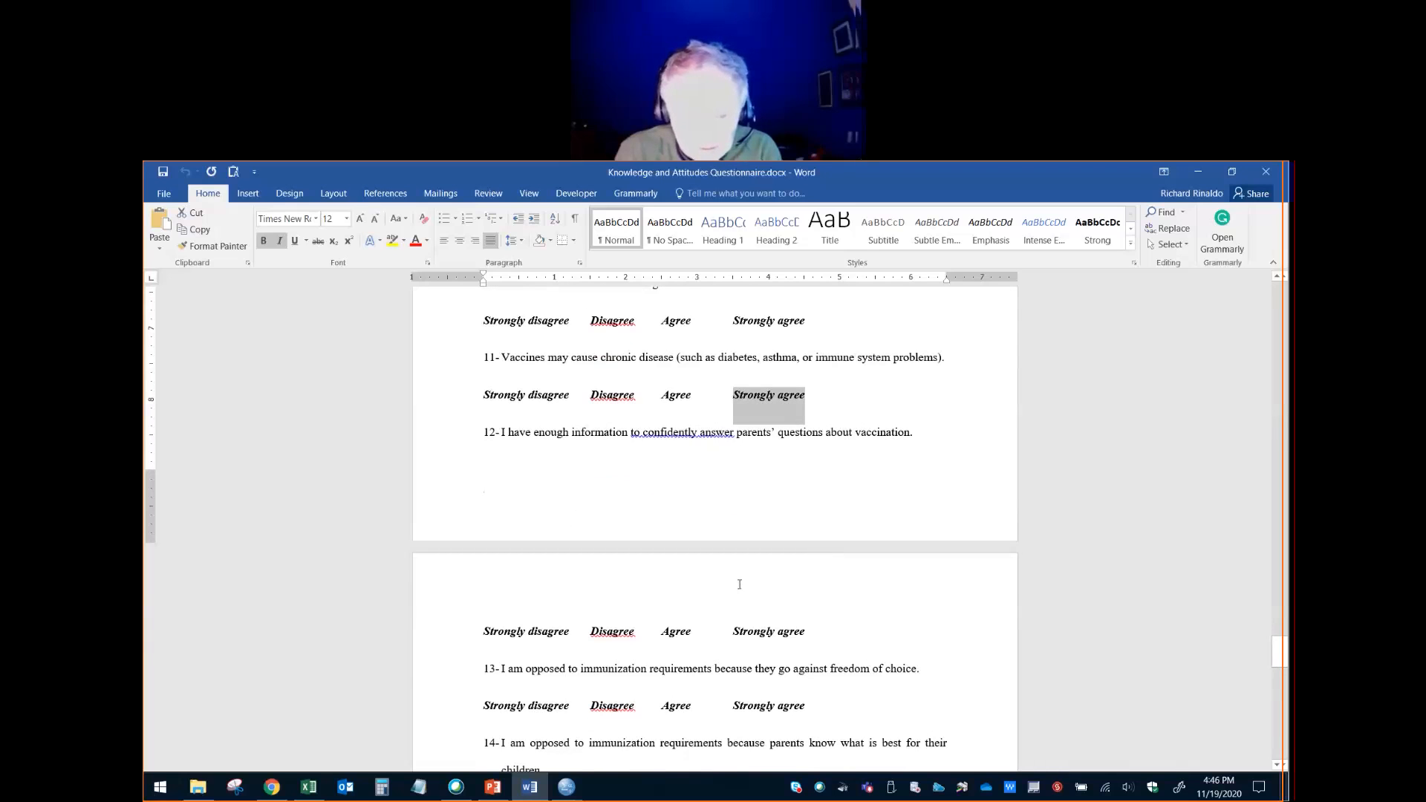
{"action": "scroll", "coordinate": [738, 593], "scroll_direction": "down", "scroll_amount": 1}
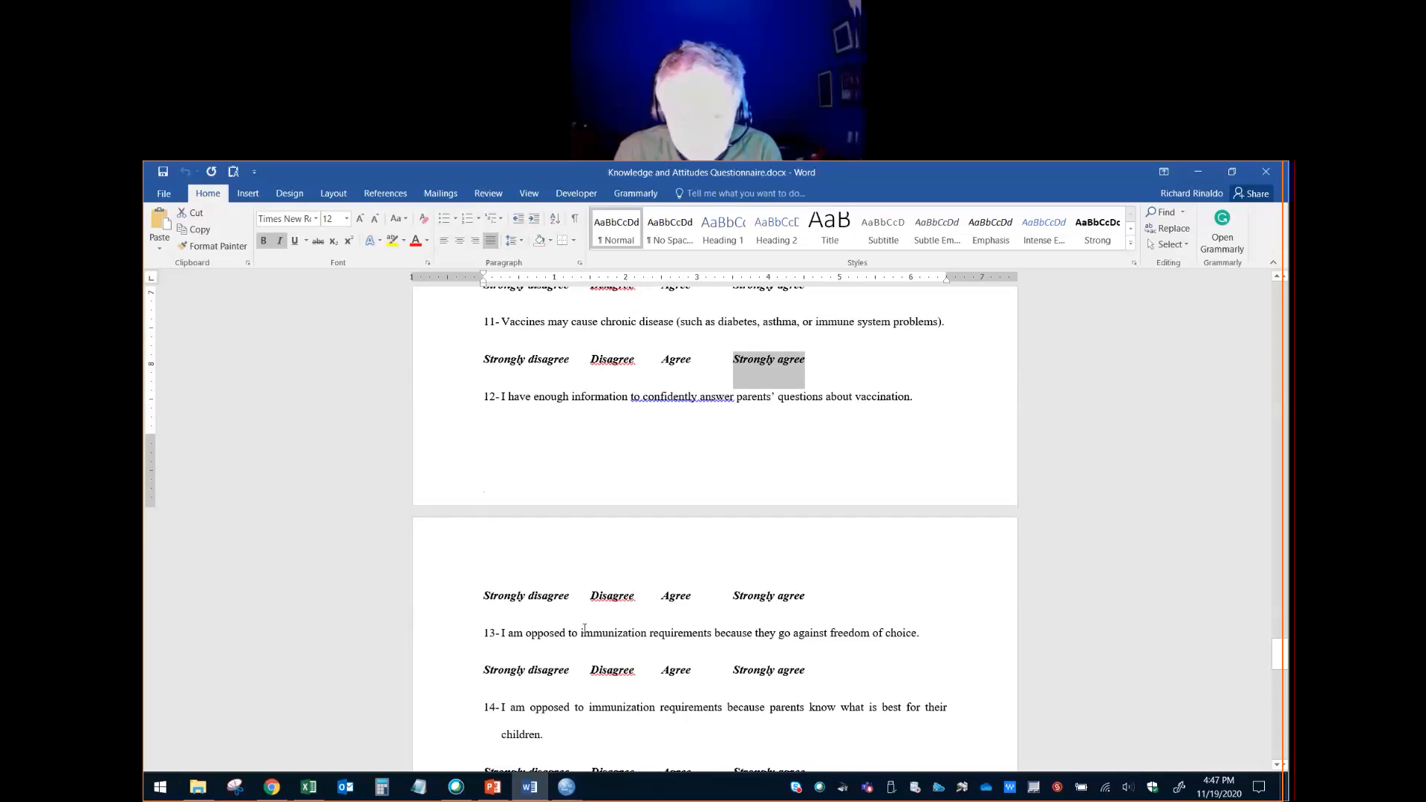
{"action": "left_click_drag", "start_coordinate": [570, 599], "coordinate": [481, 603]}
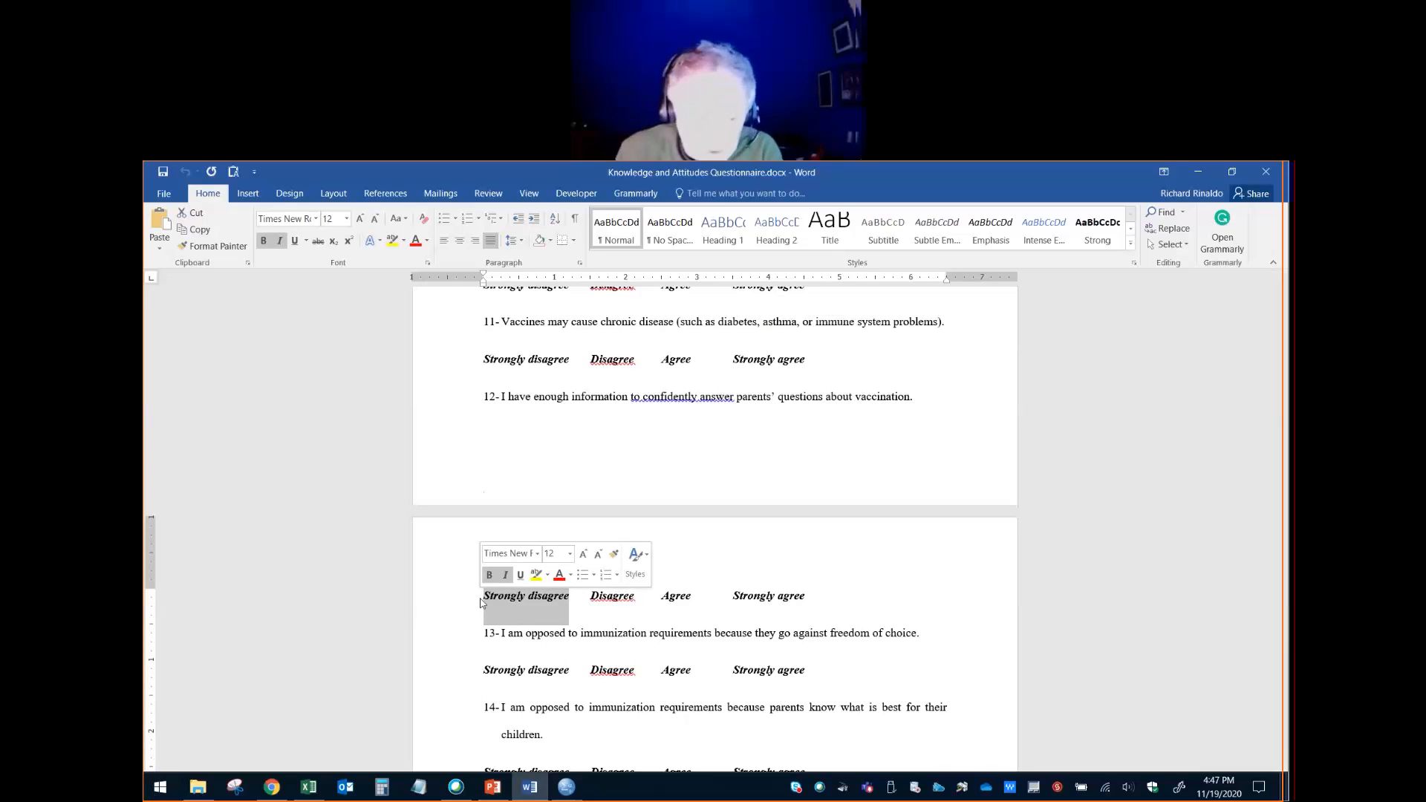
- Highlight the Strongly agree answer under each of statements 13, 14 and 15 in turn
{"action": "scroll", "coordinate": [727, 603], "scroll_direction": "down", "scroll_amount": 3}
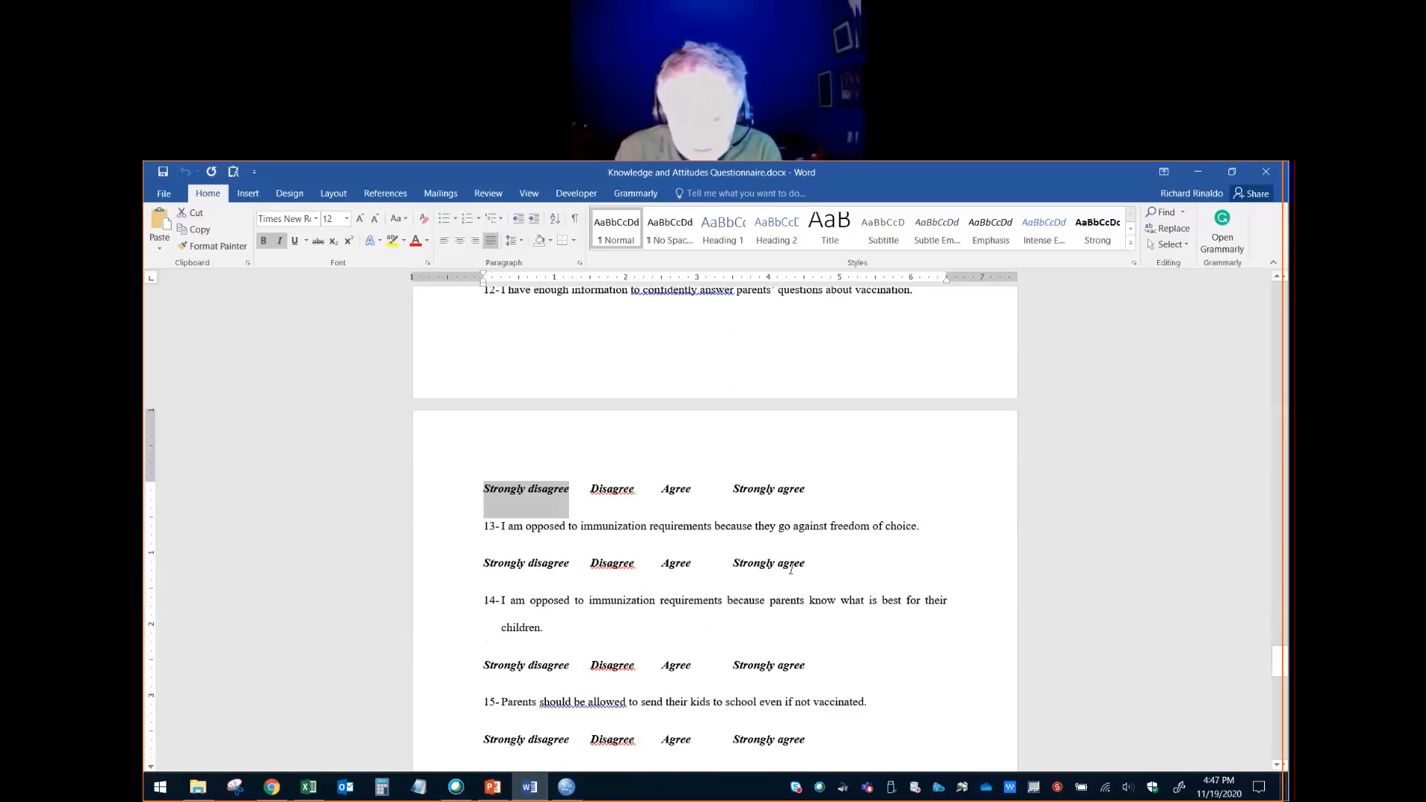
{"action": "left_click_drag", "start_coordinate": [806, 563], "coordinate": [733, 563]}
{"action": "scroll", "coordinate": [737, 630], "scroll_direction": "down", "scroll_amount": 2}
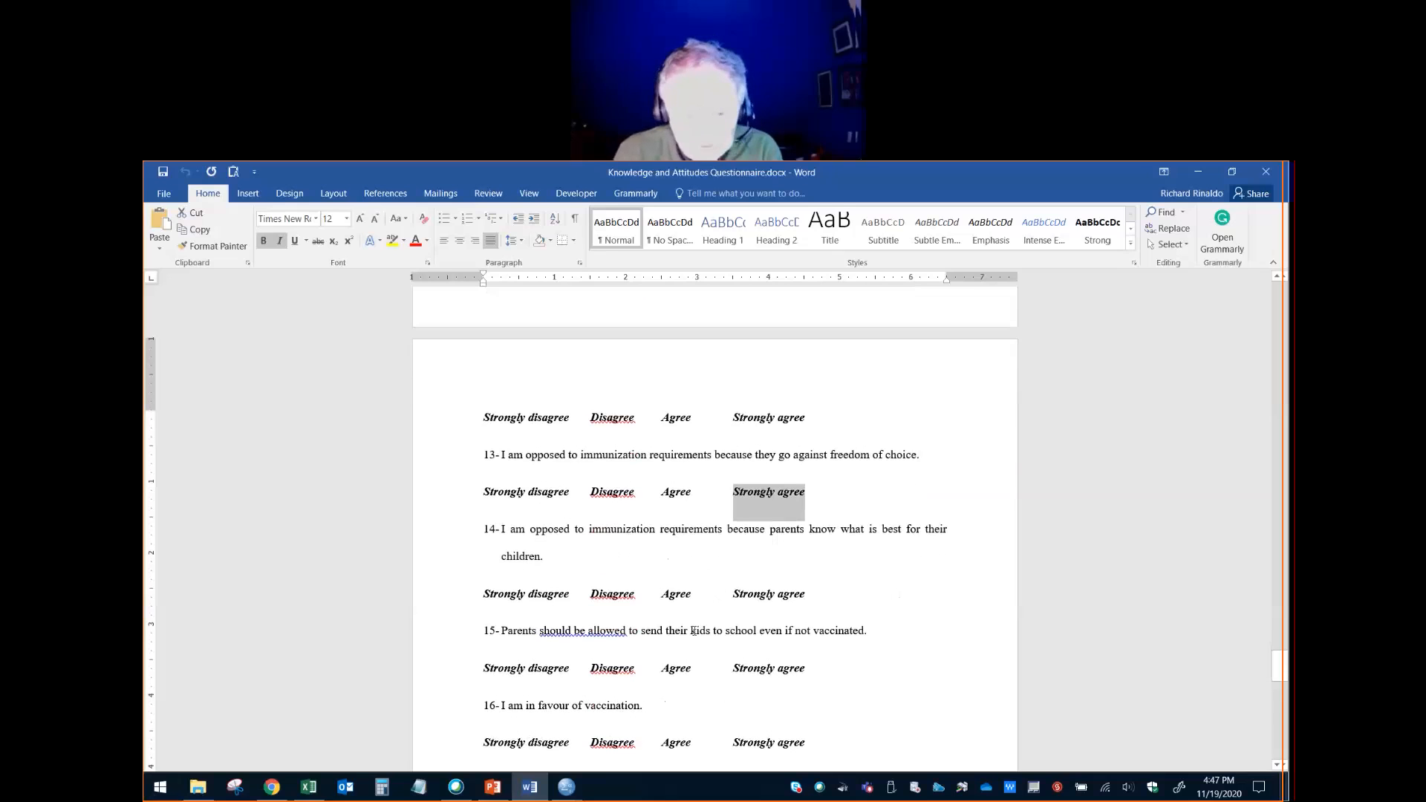
{"action": "scroll", "coordinate": [762, 590], "scroll_direction": "down", "scroll_amount": 1}
{"action": "left_click_drag", "start_coordinate": [808, 559], "coordinate": [736, 563]}
{"action": "scroll", "coordinate": [716, 626], "scroll_direction": "down", "scroll_amount": 2}
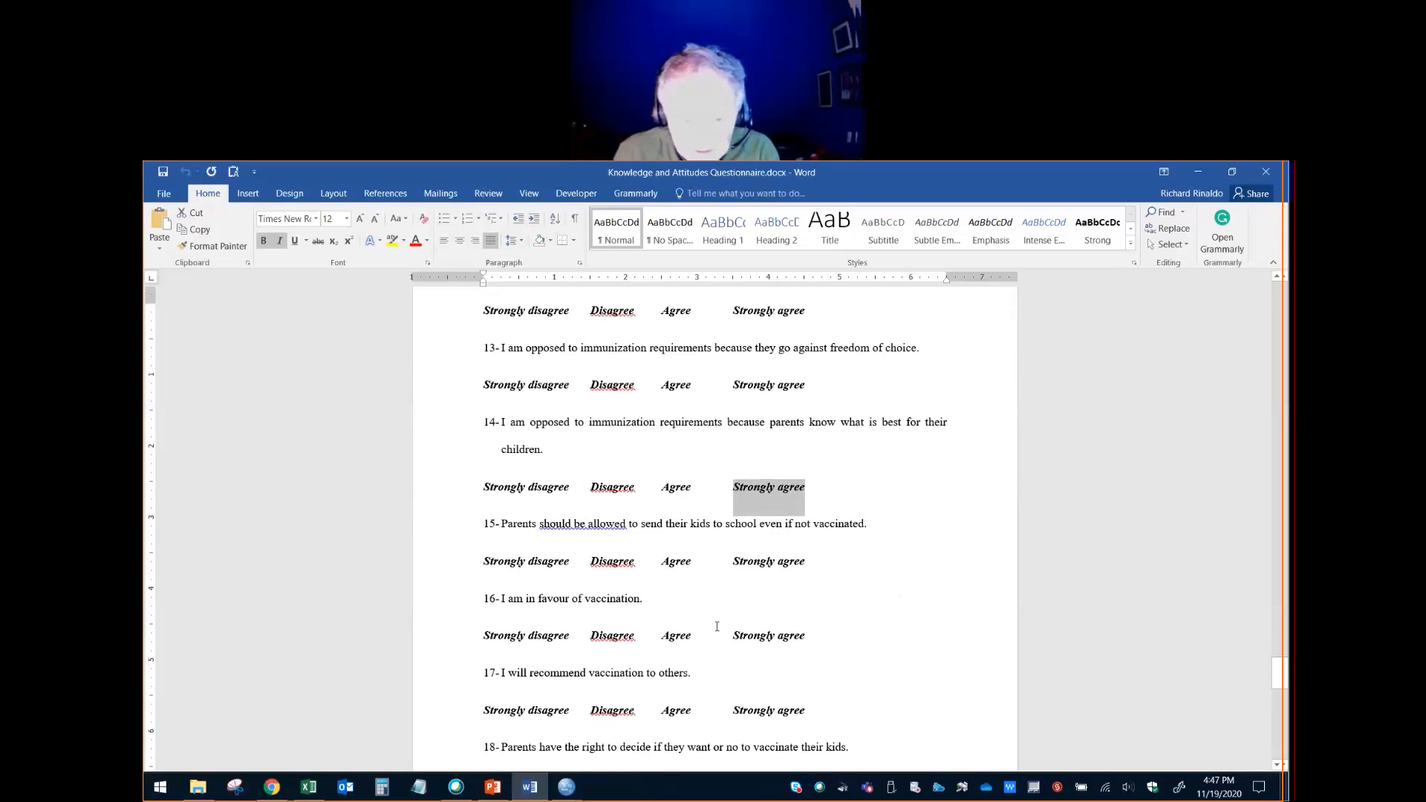
{"action": "left_click_drag", "start_coordinate": [807, 558], "coordinate": [733, 559]}
- Highlight the Strongly disagree answer under statement 16 and under statement 17
{"action": "scroll", "coordinate": [731, 612], "scroll_direction": "down", "scroll_amount": 2}
{"action": "left_click_drag", "start_coordinate": [574, 572], "coordinate": [476, 577]}
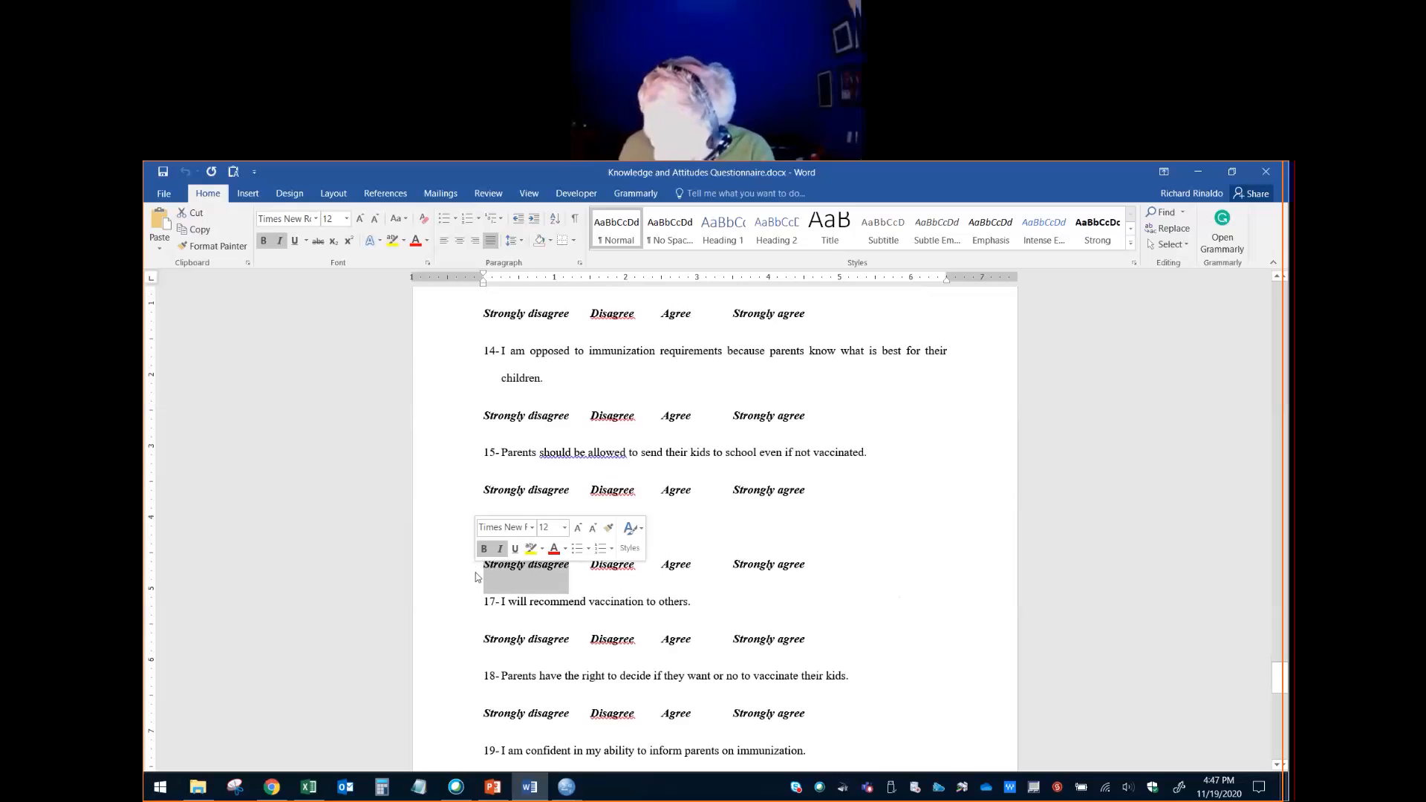
{"action": "scroll", "coordinate": [644, 644], "scroll_direction": "down", "scroll_amount": 1}
{"action": "left_click_drag", "start_coordinate": [572, 604], "coordinate": [472, 611]}
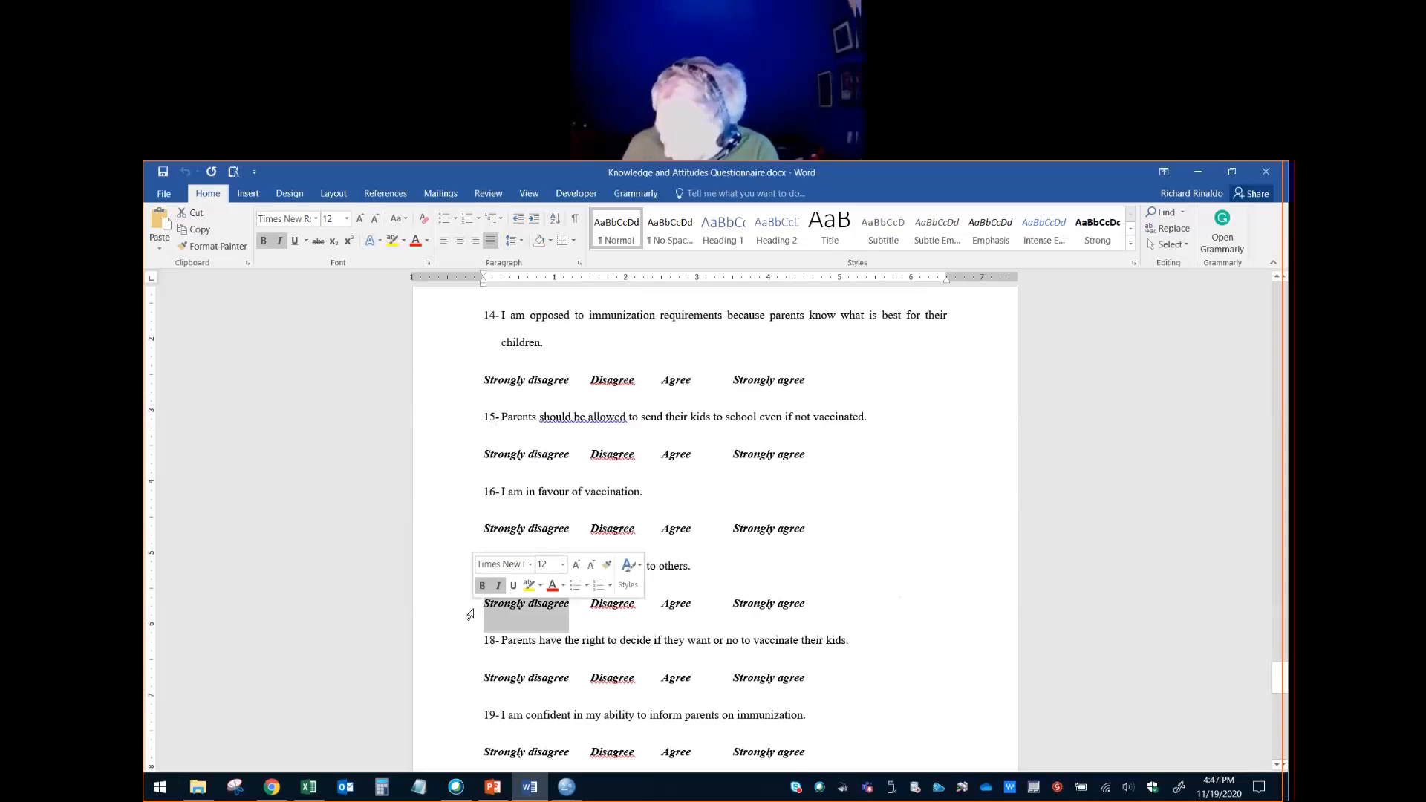
- Highlight the Strongly agree answer under statement 18 and the Strongly disagree answer under statement 19
{"action": "scroll", "coordinate": [735, 630], "scroll_direction": "down", "scroll_amount": 2}
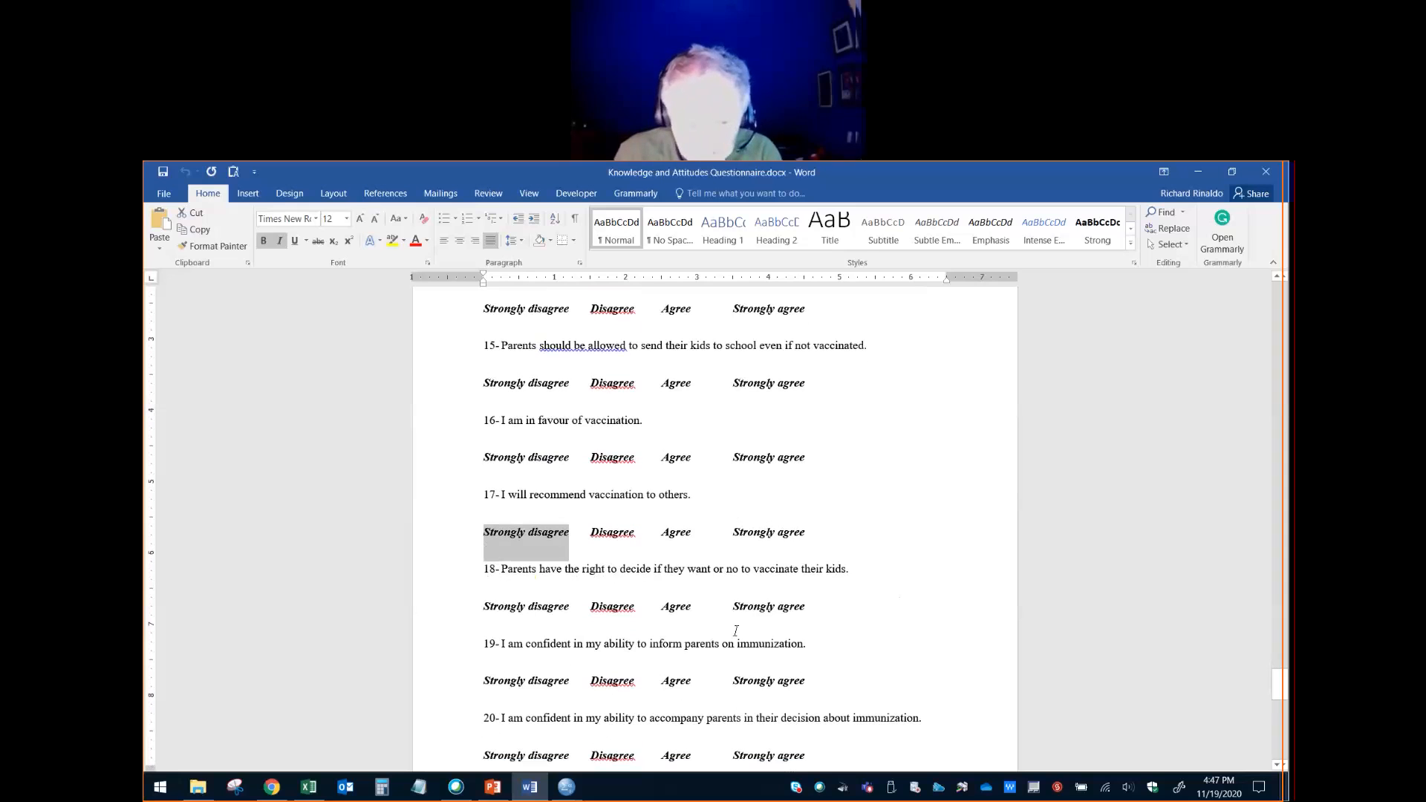
{"action": "left_click_drag", "start_coordinate": [815, 607], "coordinate": [727, 608]}
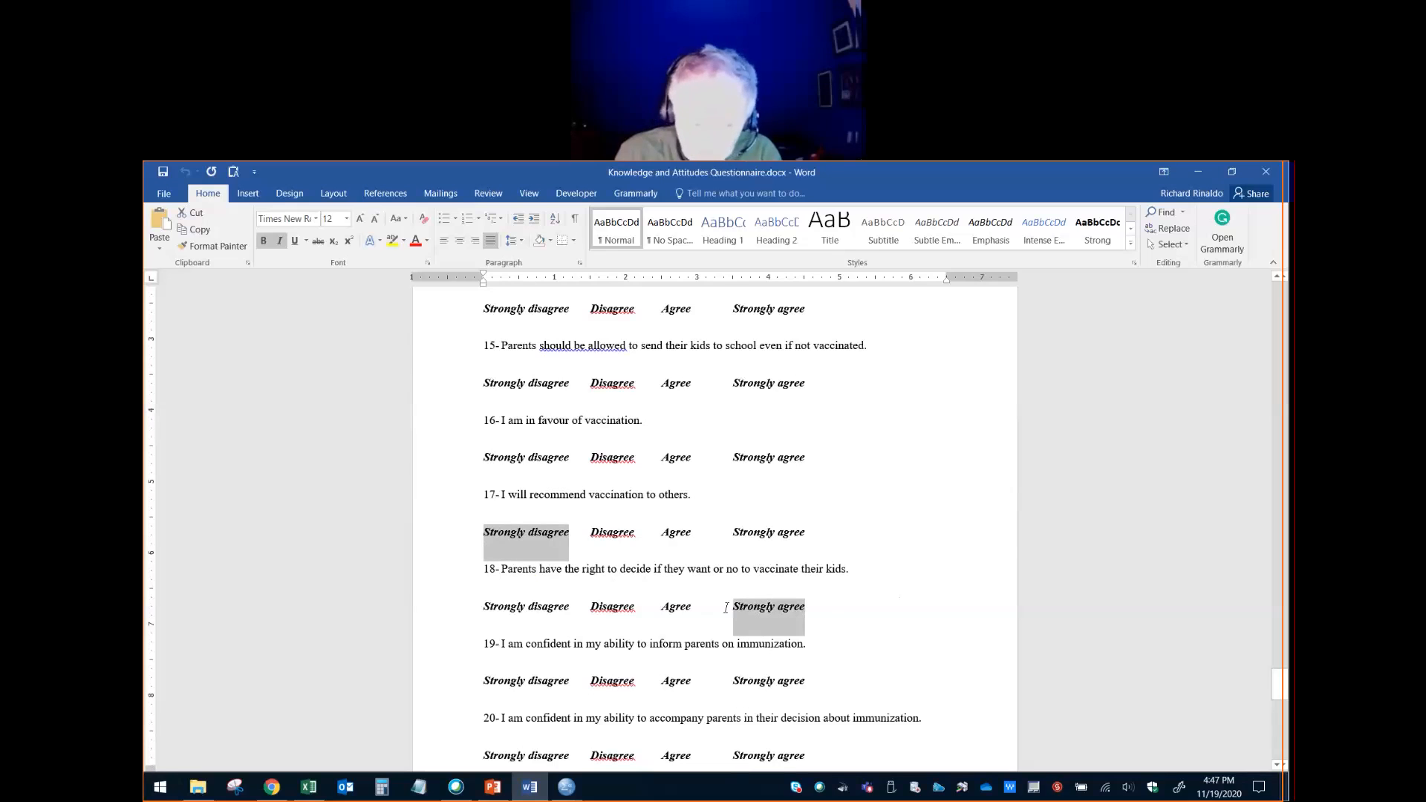
{"action": "scroll", "coordinate": [758, 650], "scroll_direction": "down", "scroll_amount": 2}
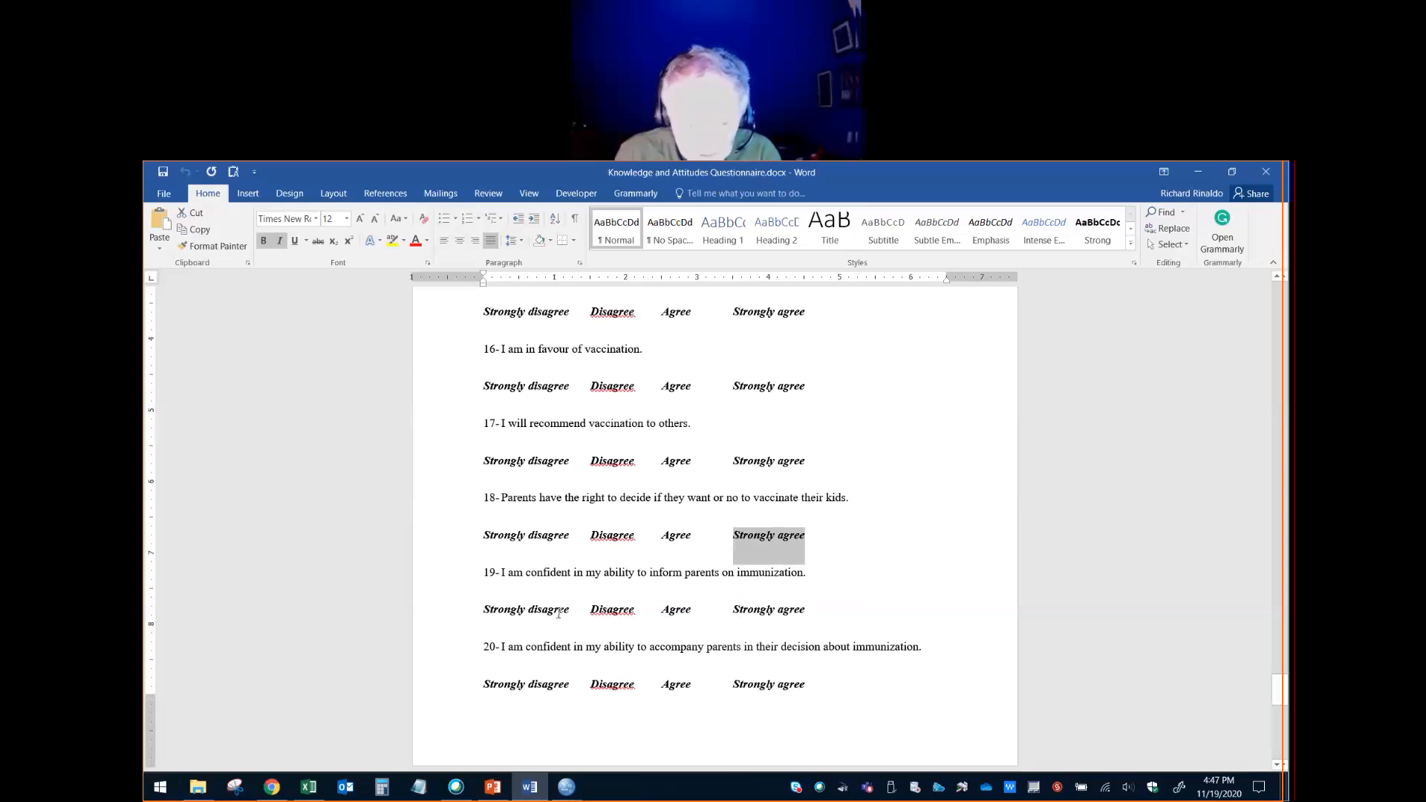
{"action": "left_click_drag", "start_coordinate": [554, 607], "coordinate": [483, 622]}
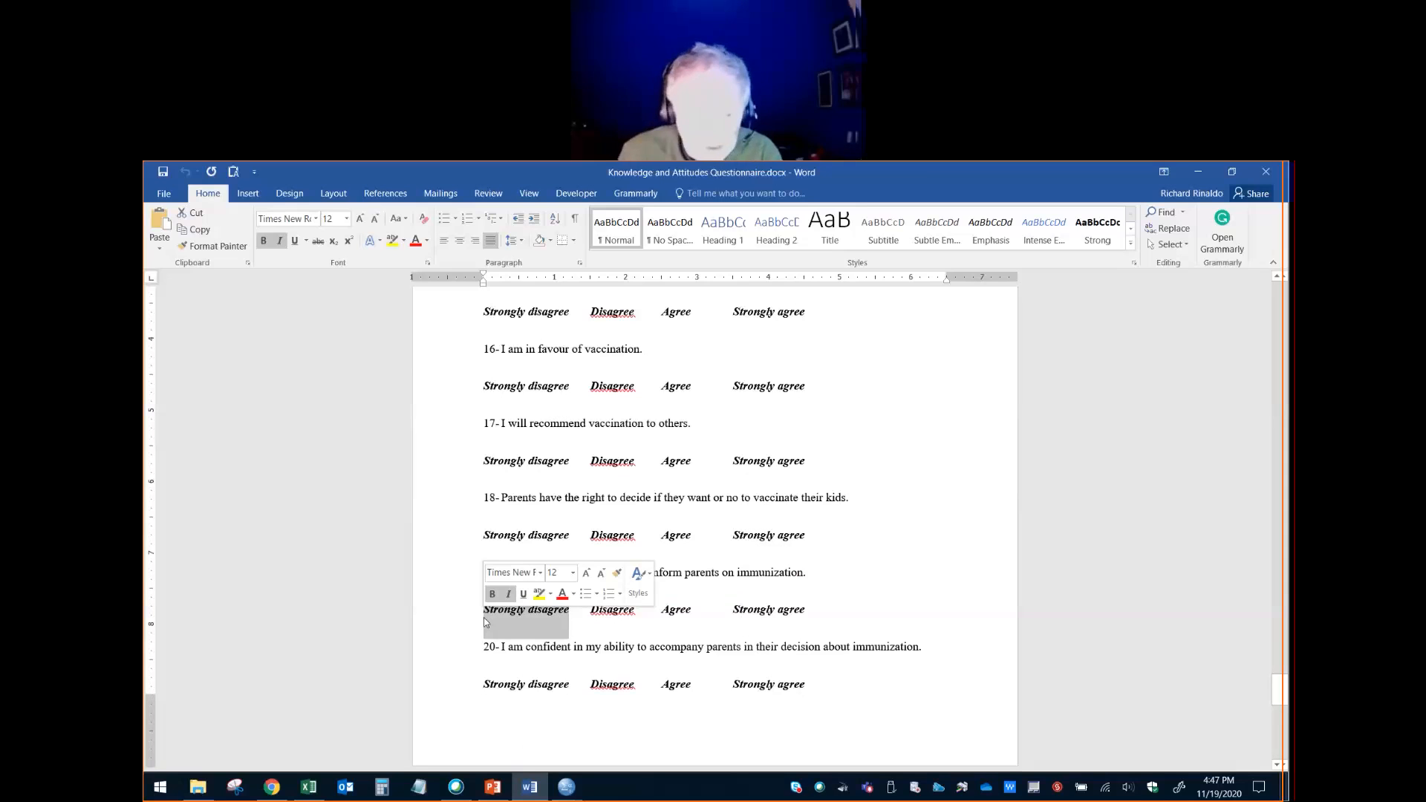
- Highlight the Strongly disagree answer under statement 20, the last attitude statement, and clear the selection
{"action": "scroll", "coordinate": [632, 664], "scroll_direction": "down", "scroll_amount": 1}
{"action": "scroll", "coordinate": [654, 655], "scroll_direction": "down", "scroll_amount": 2}
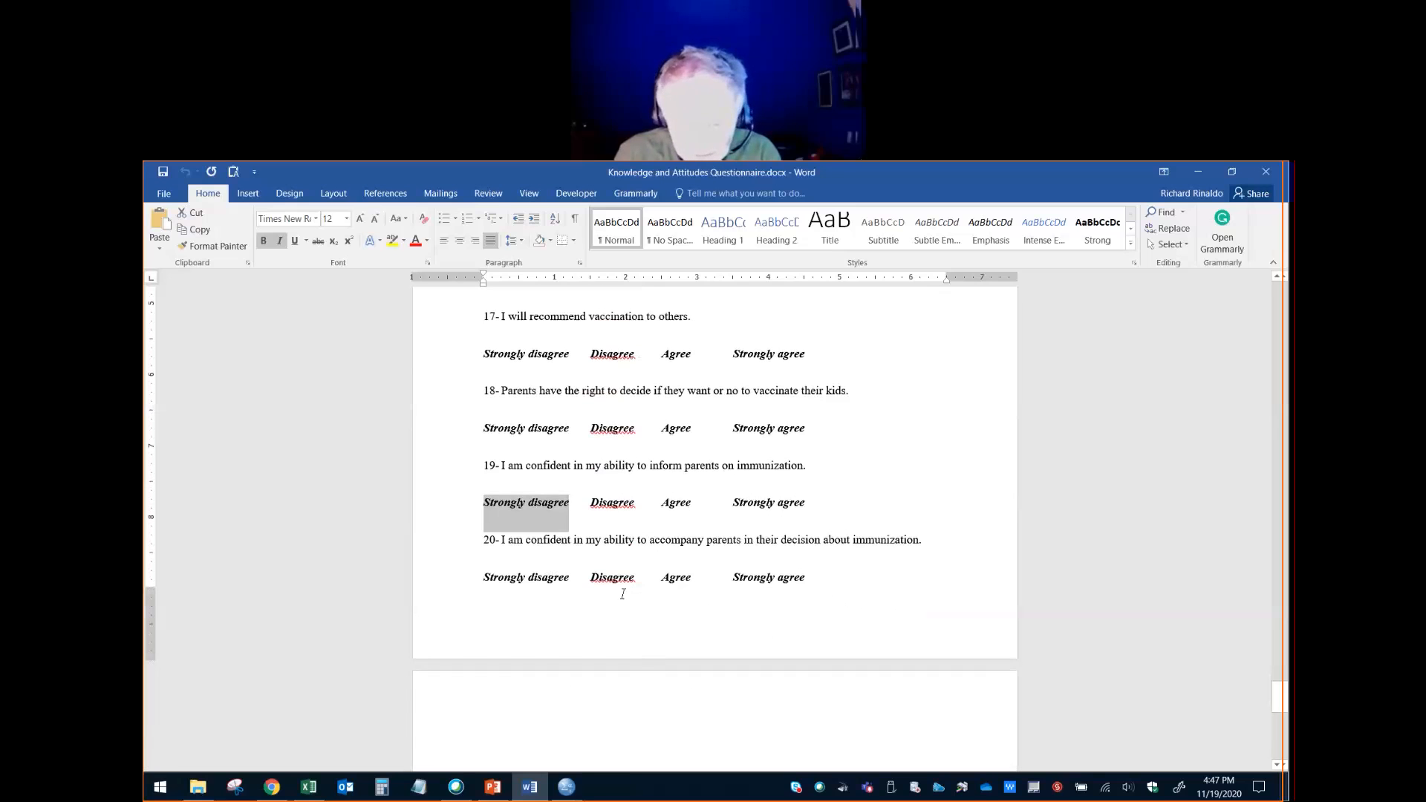
{"action": "scroll", "coordinate": [623, 654], "scroll_direction": "down", "scroll_amount": 5}
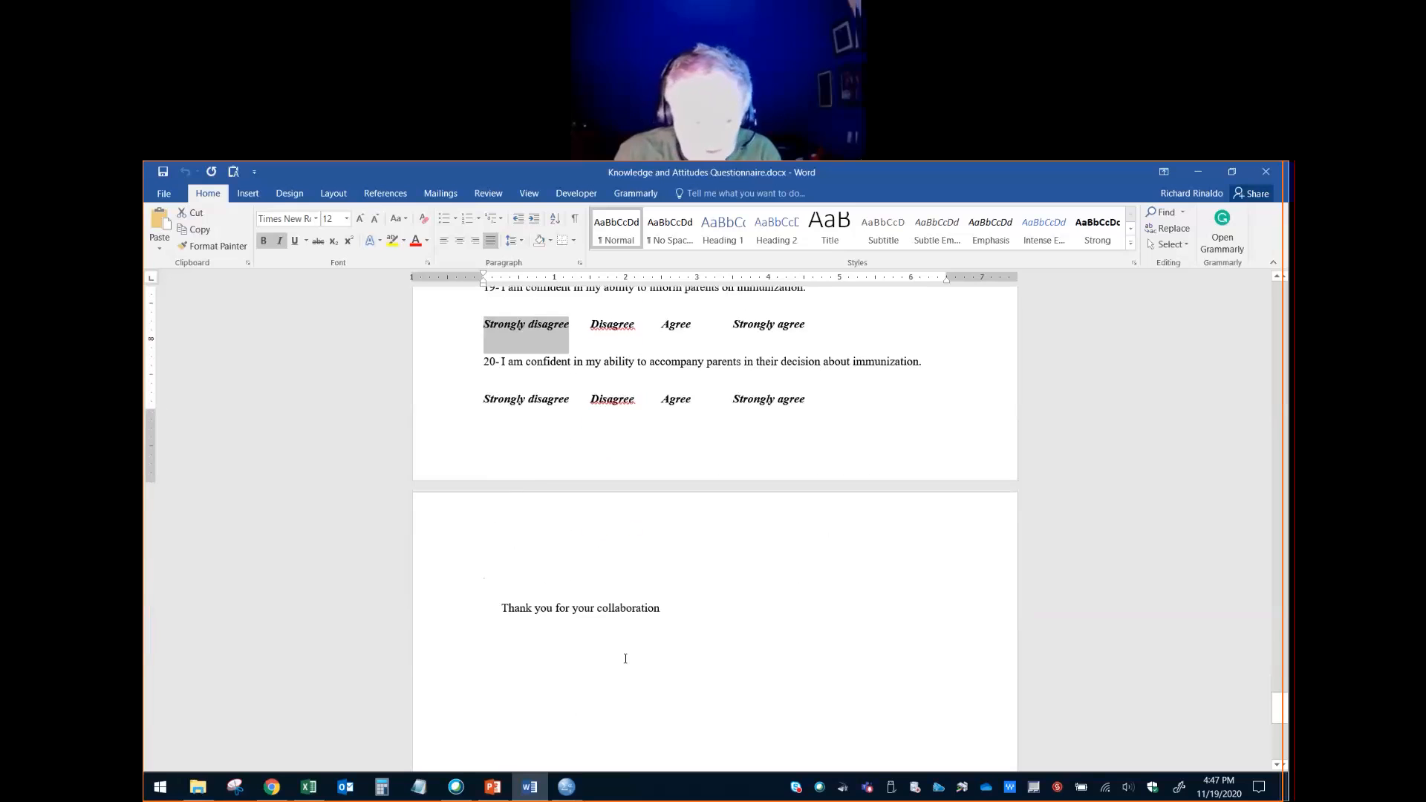
{"action": "scroll", "coordinate": [569, 502], "scroll_direction": "up", "scroll_amount": 3}
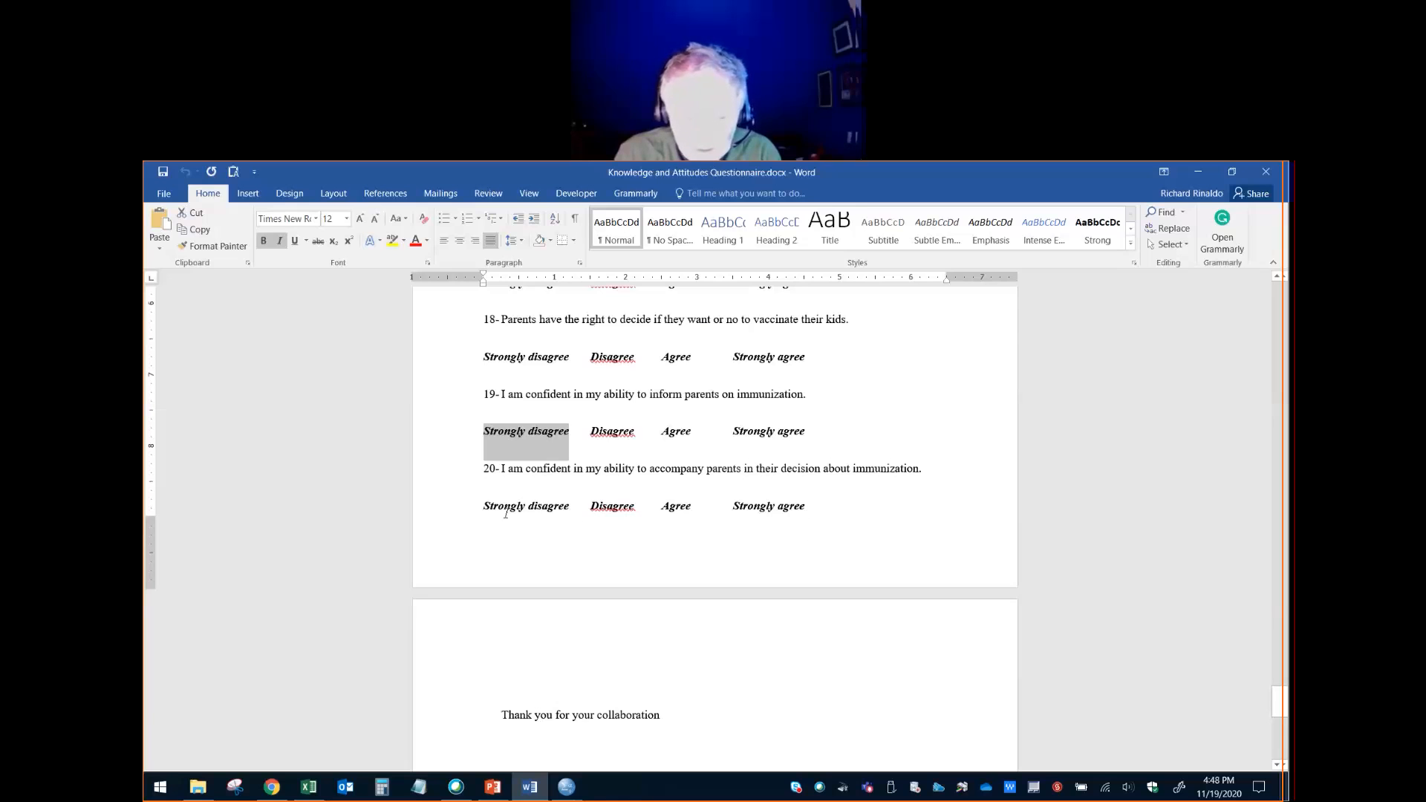
{"action": "left_click_drag", "start_coordinate": [569, 510], "coordinate": [467, 514]}
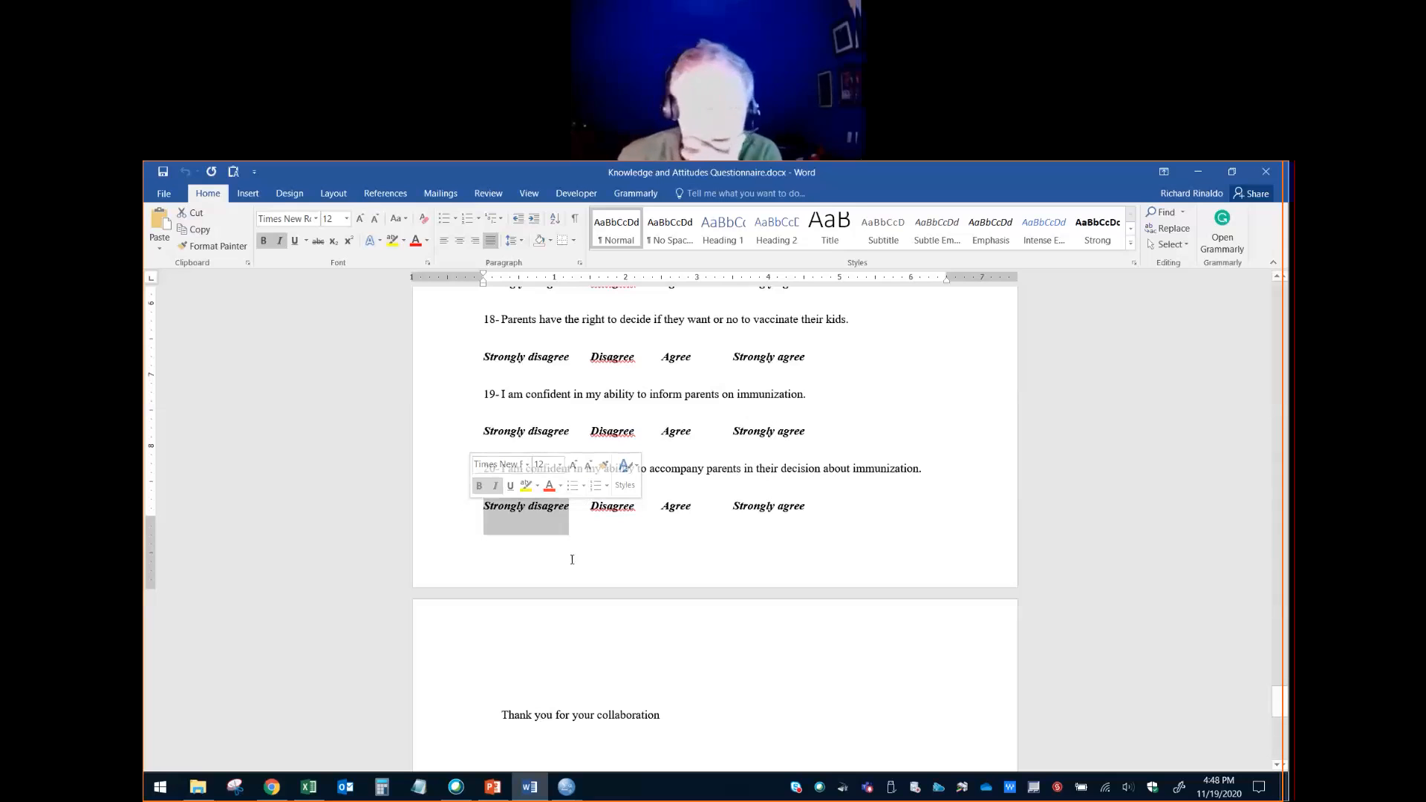
{"action": "left_click", "coordinate": [624, 636]}
{"action": "scroll", "coordinate": [568, 571], "scroll_direction": "down", "scroll_amount": 1}
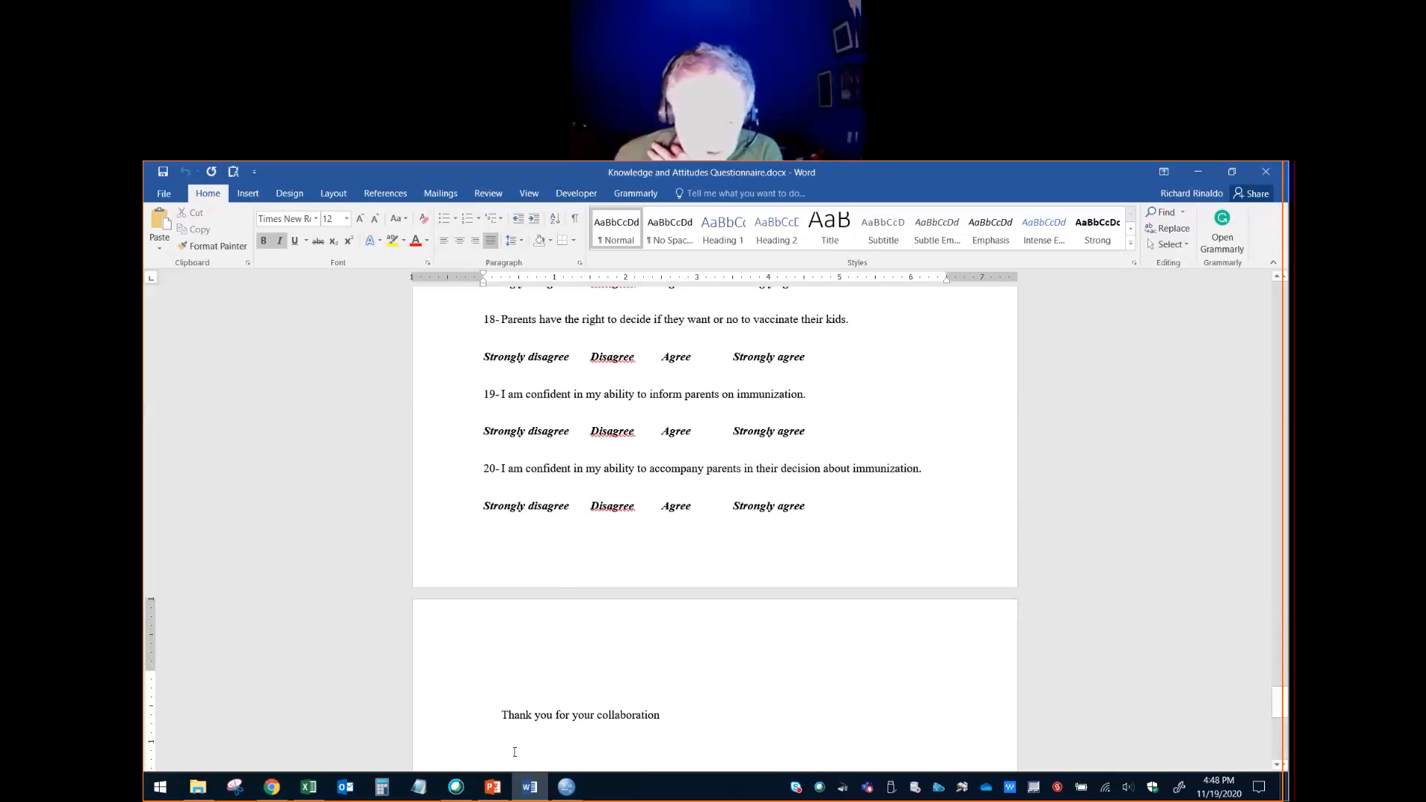
- Switch to SPSS, look at Scoring Key.sps, and go to the Attitude_1 columns in the Reliability Example.sav data
{"action": "mouse_move", "coordinate": [562, 788]}
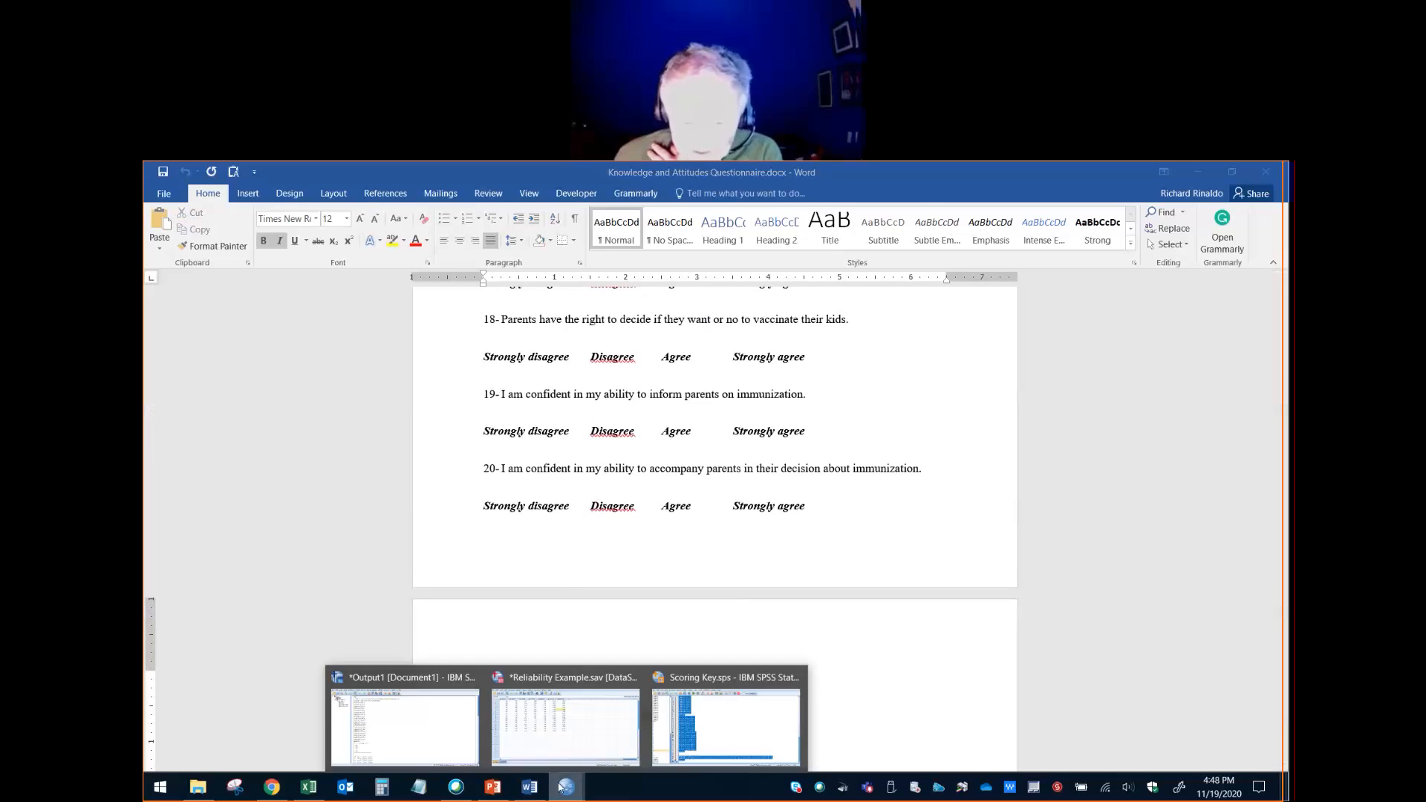
{"action": "left_click", "coordinate": [741, 736]}
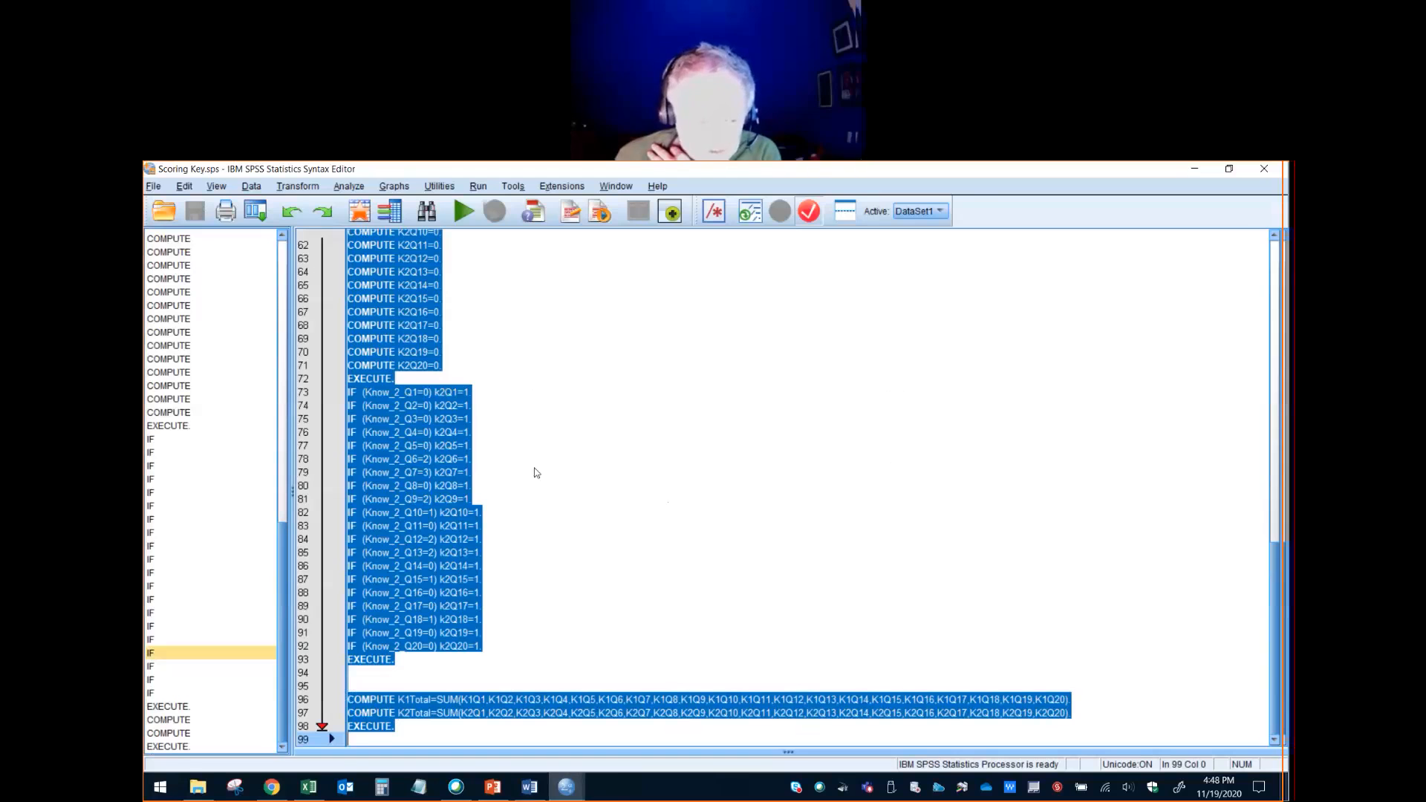
{"action": "left_click", "coordinate": [536, 472]}
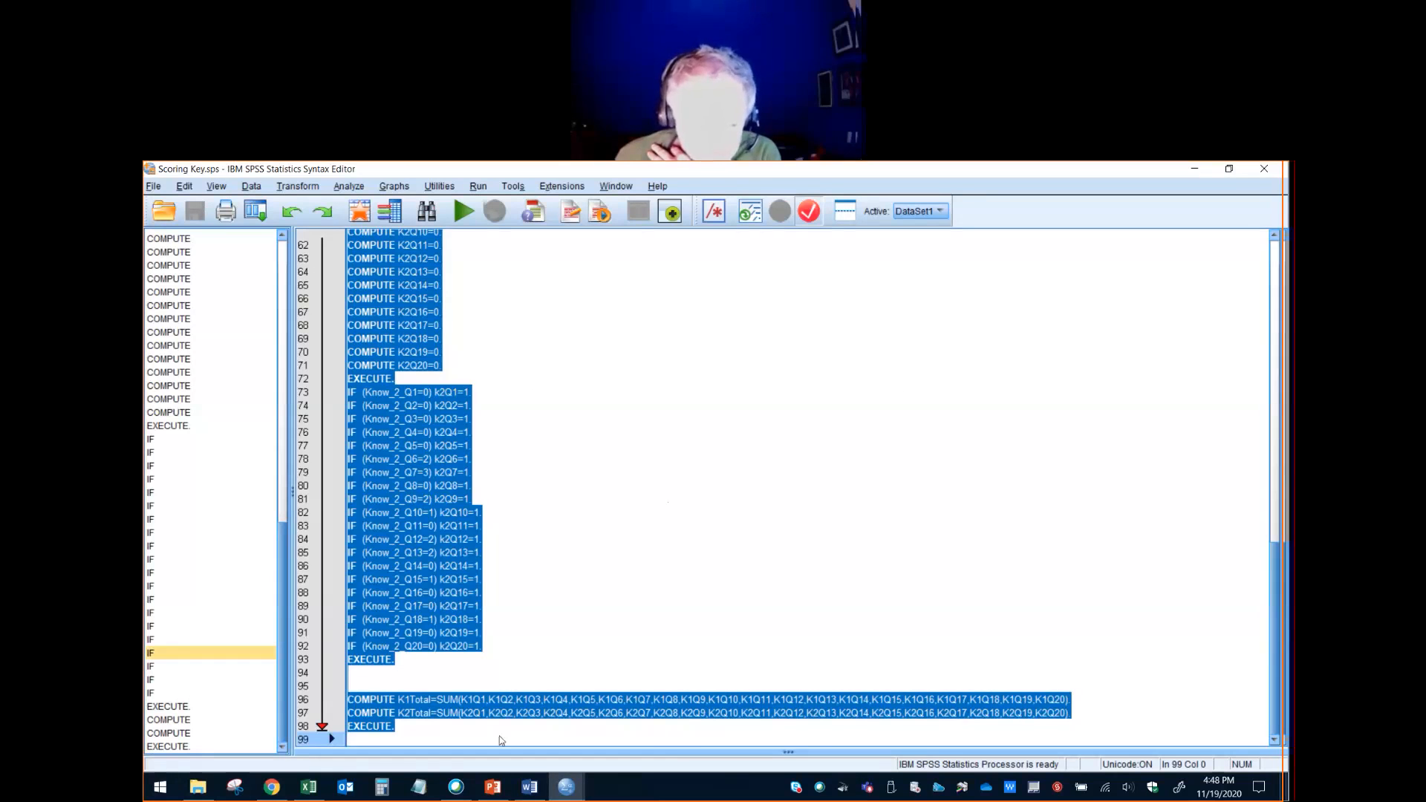
{"action": "mouse_move", "coordinate": [566, 788]}
{"action": "left_click", "coordinate": [529, 738]}
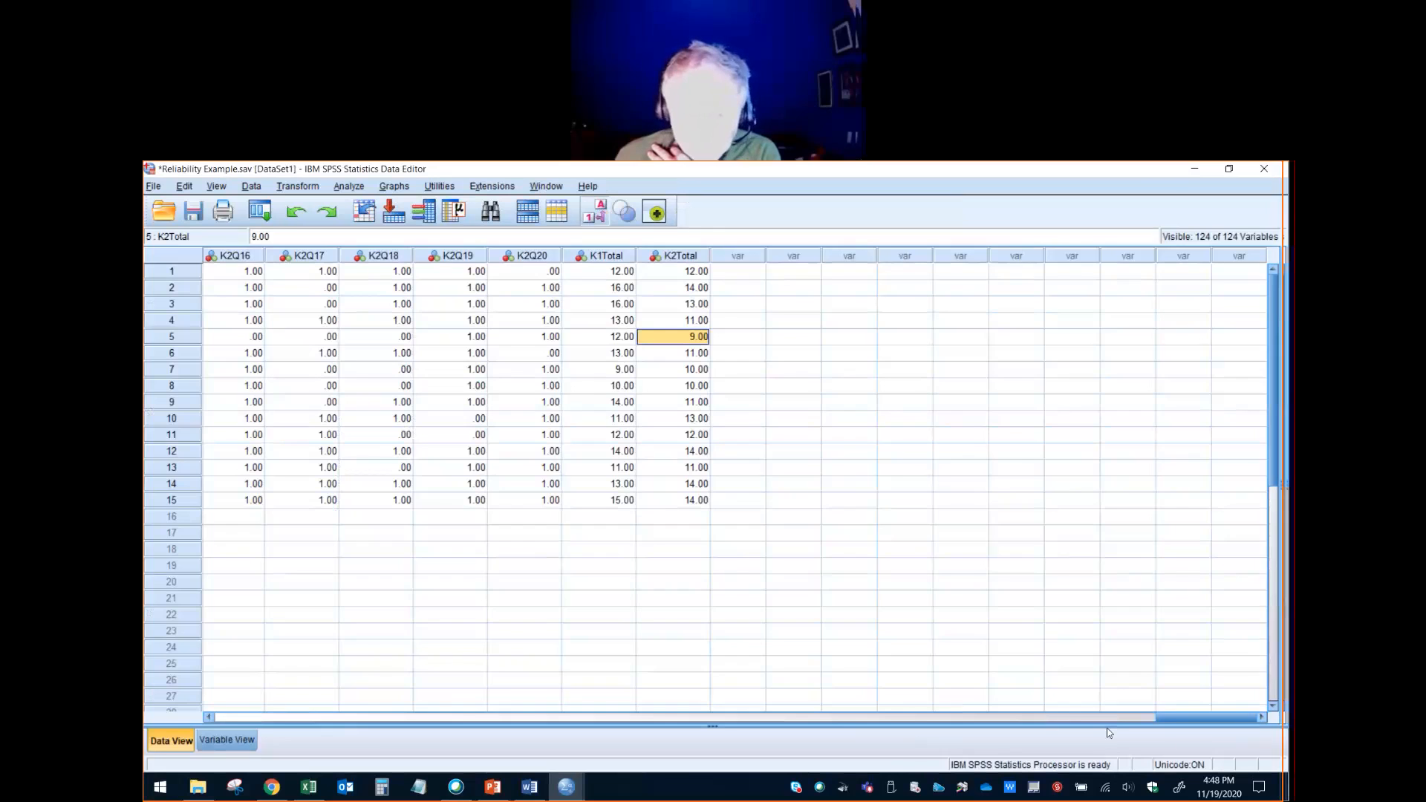
{"action": "left_click_drag", "start_coordinate": [1203, 717], "coordinate": [578, 718]}
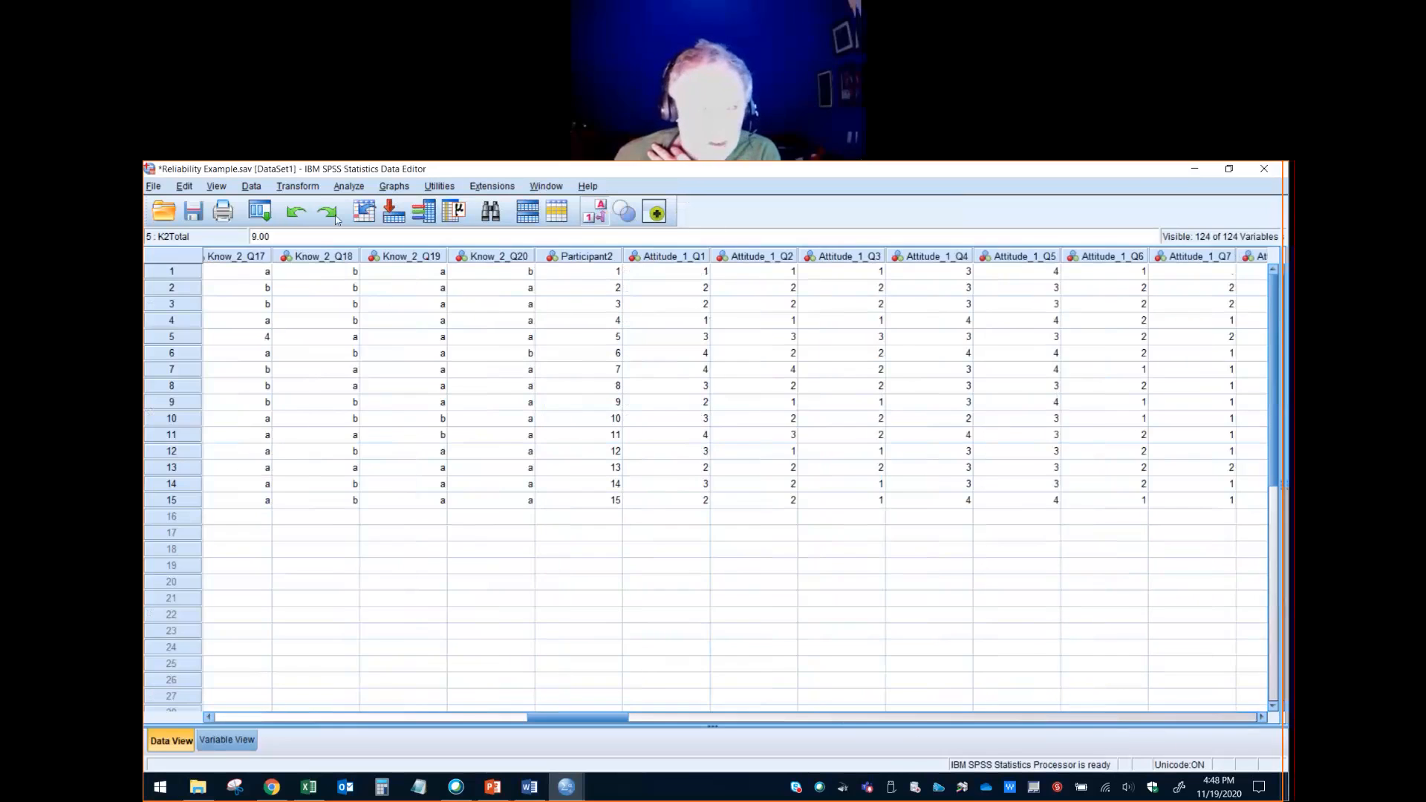
- Start Recode into Same Variables and add Attitude_1_Q5 as the first variable to recode
{"action": "left_click", "coordinate": [313, 188]}
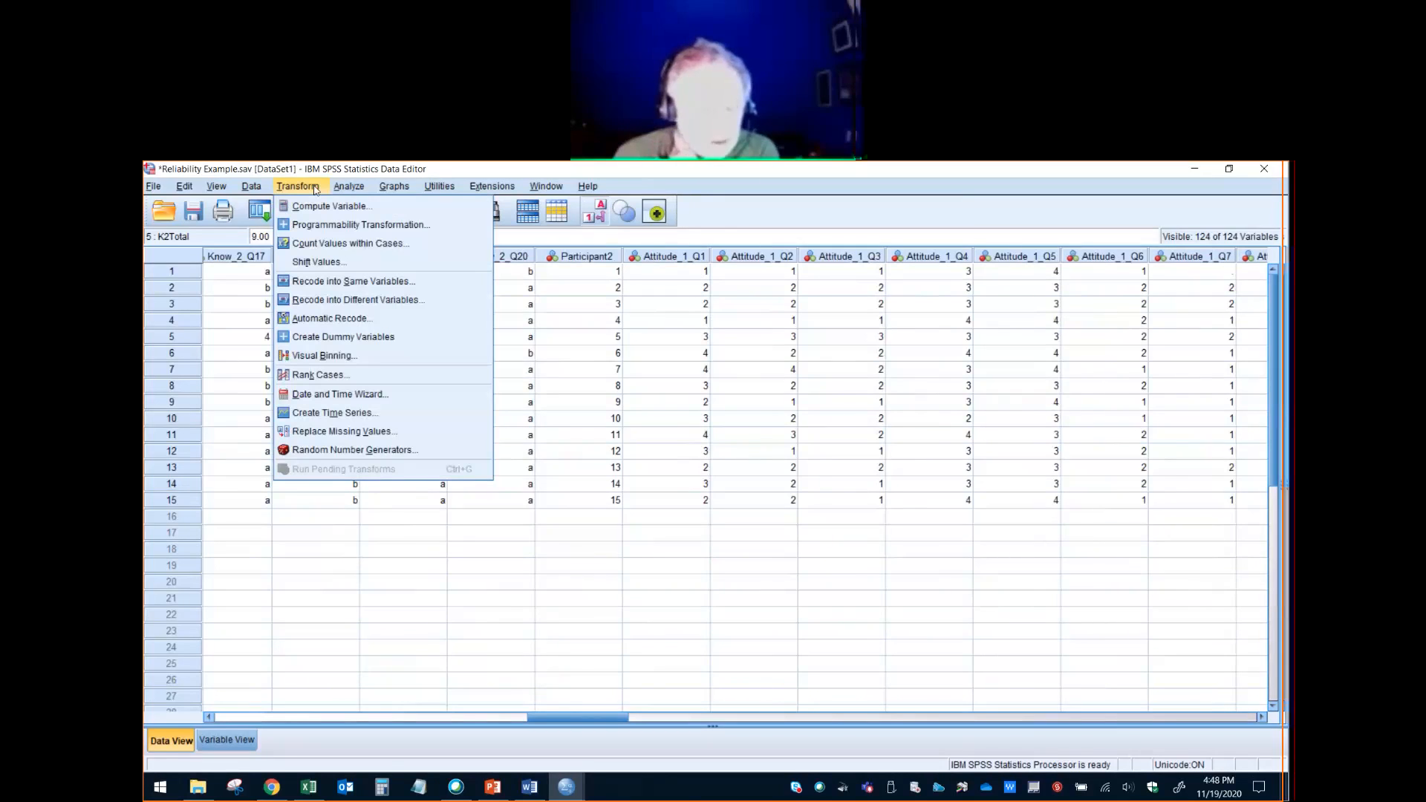
{"action": "left_click", "coordinate": [387, 285]}
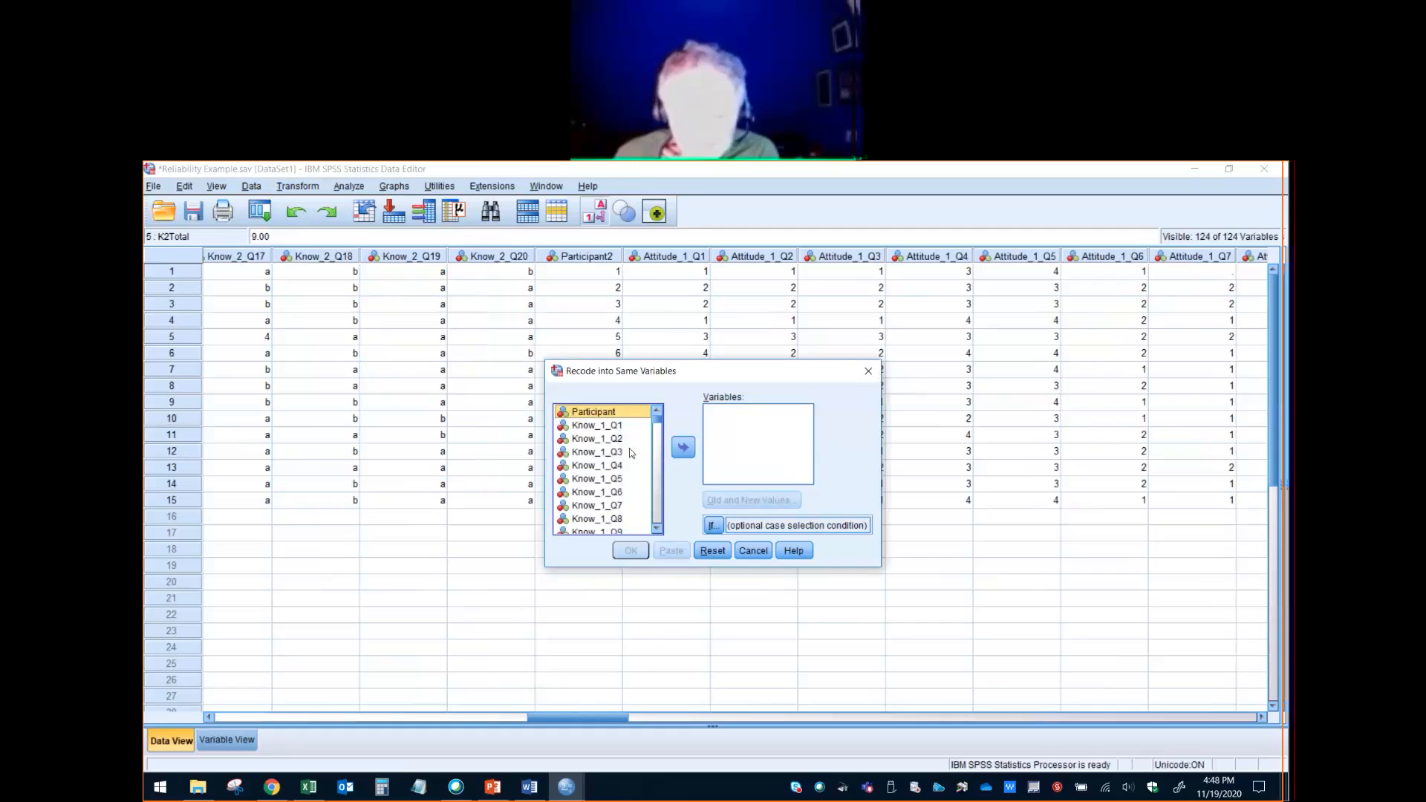
{"action": "left_click", "coordinate": [660, 515]}
{"action": "left_click", "coordinate": [660, 514]}
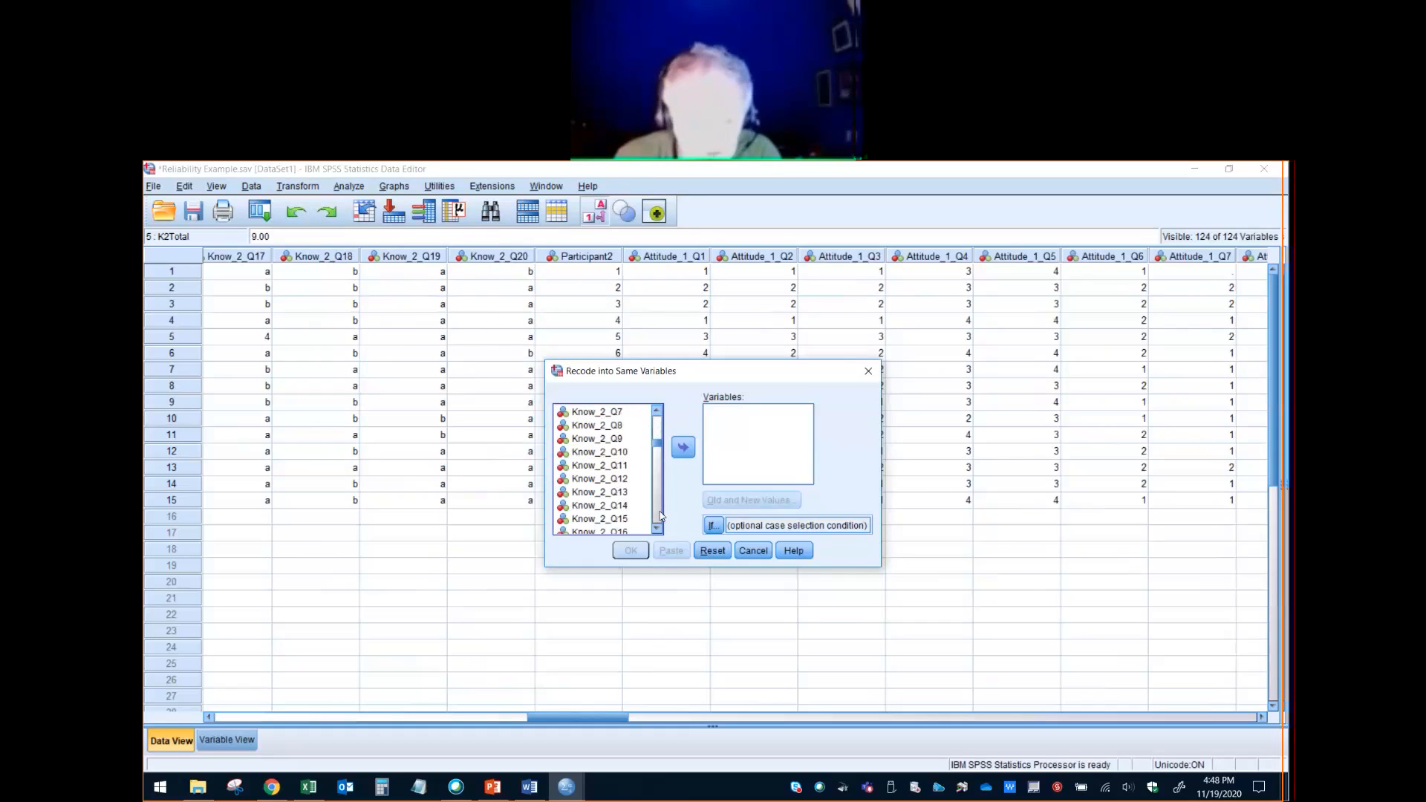
{"action": "scroll", "coordinate": [658, 520], "scroll_direction": "down", "scroll_amount": 4}
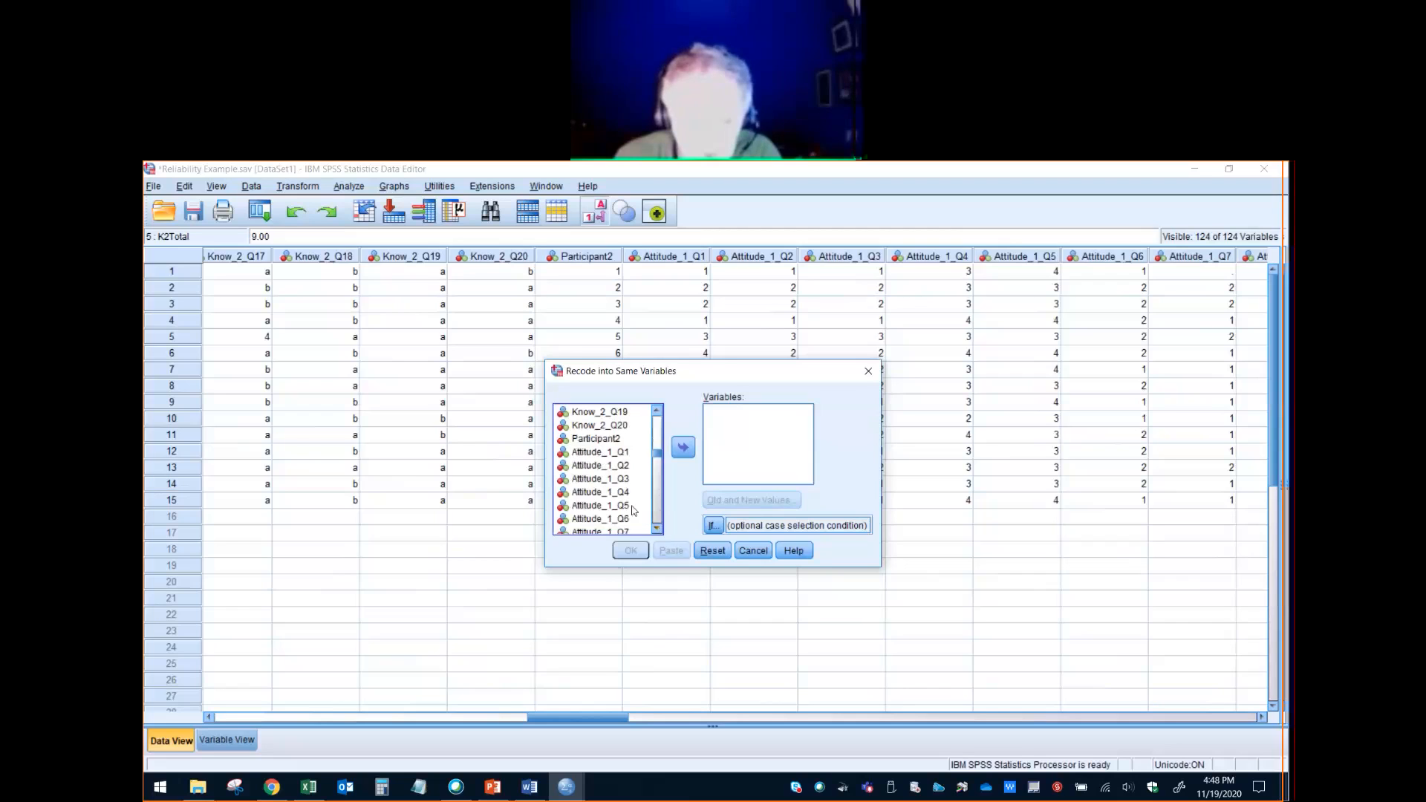
{"action": "left_click", "coordinate": [633, 507]}
{"action": "left_click", "coordinate": [682, 447]}
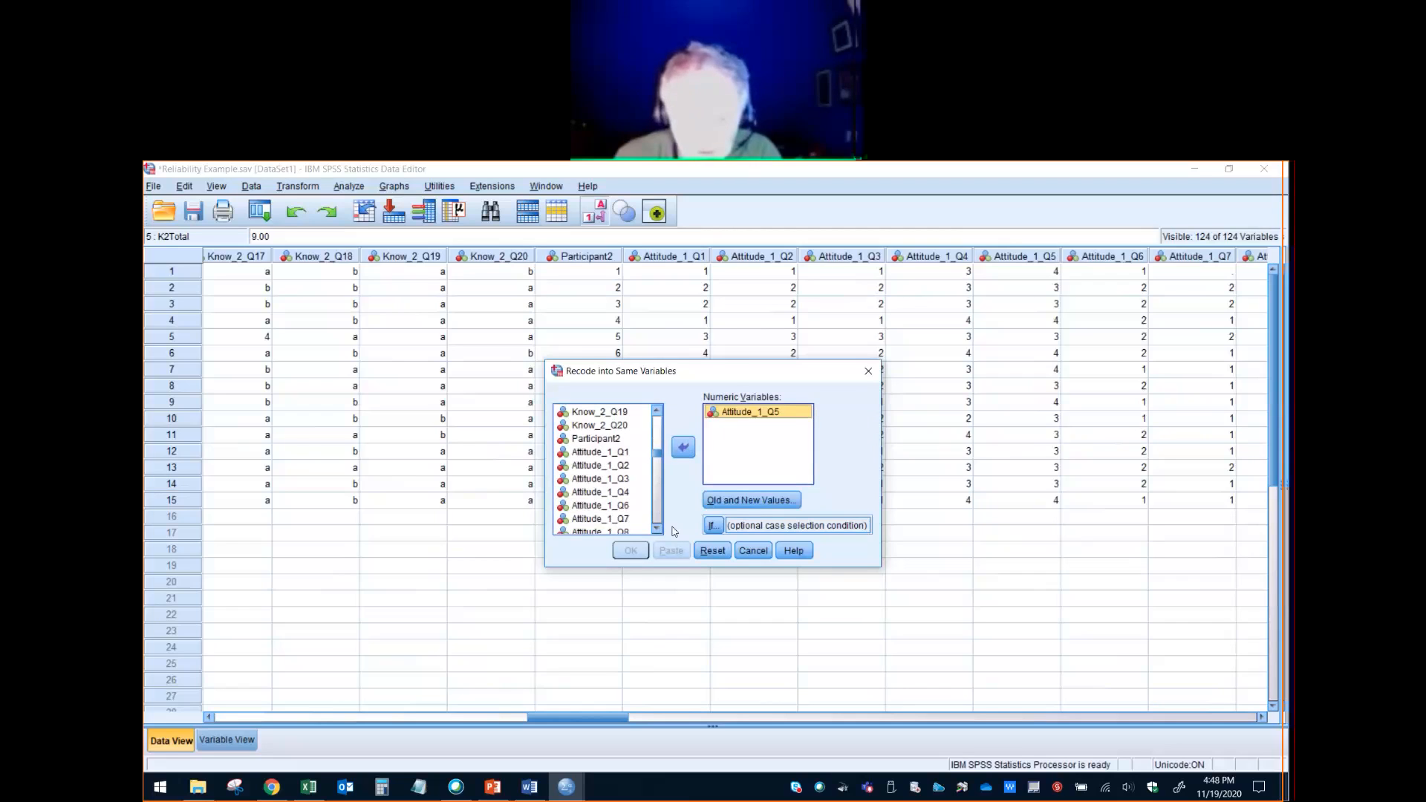
- Add Attitude_1_Q10 and Attitude_1_Q12 to the variables being recoded
{"action": "scroll", "coordinate": [658, 529], "scroll_direction": "down", "scroll_amount": 2}
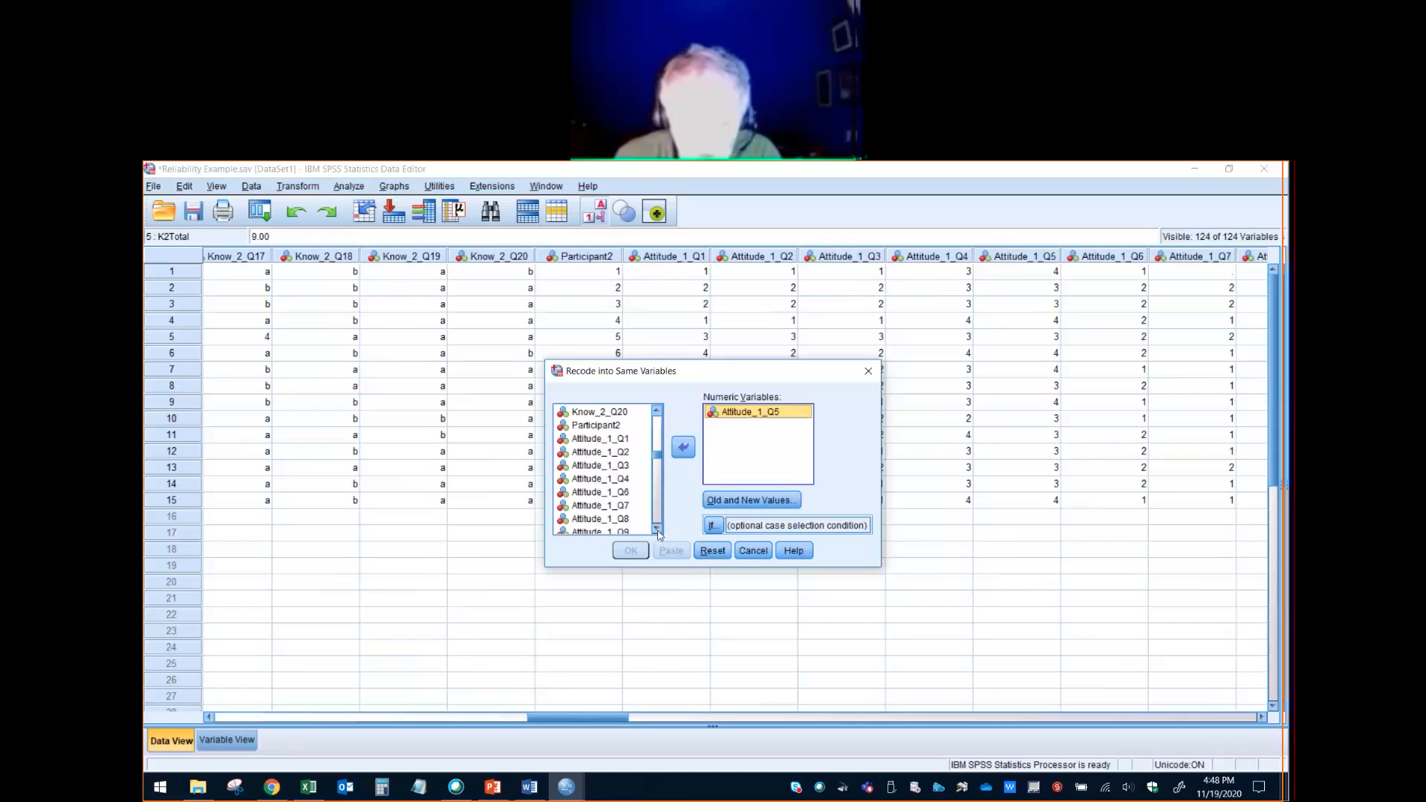
{"action": "left_click", "coordinate": [635, 507]}
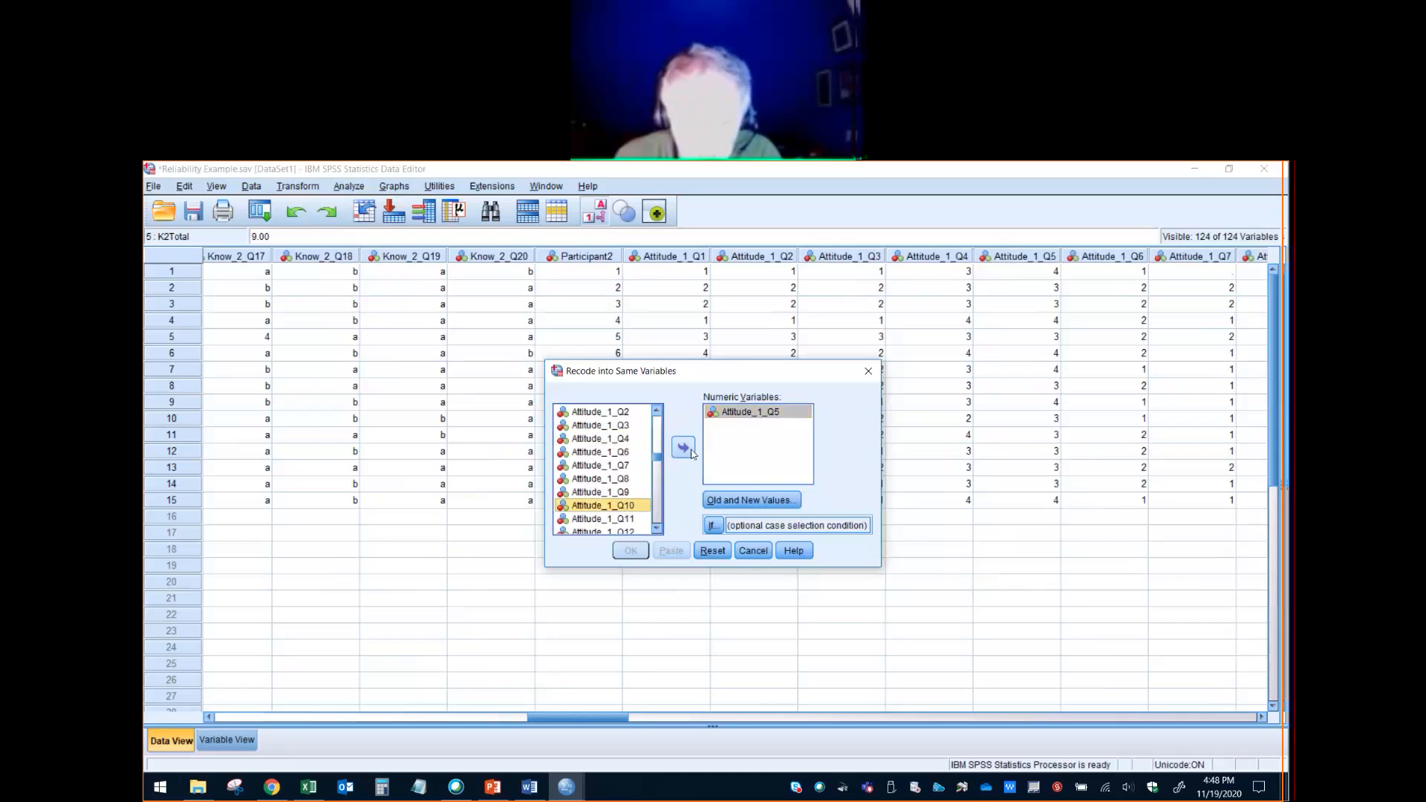
{"action": "left_click", "coordinate": [683, 446]}
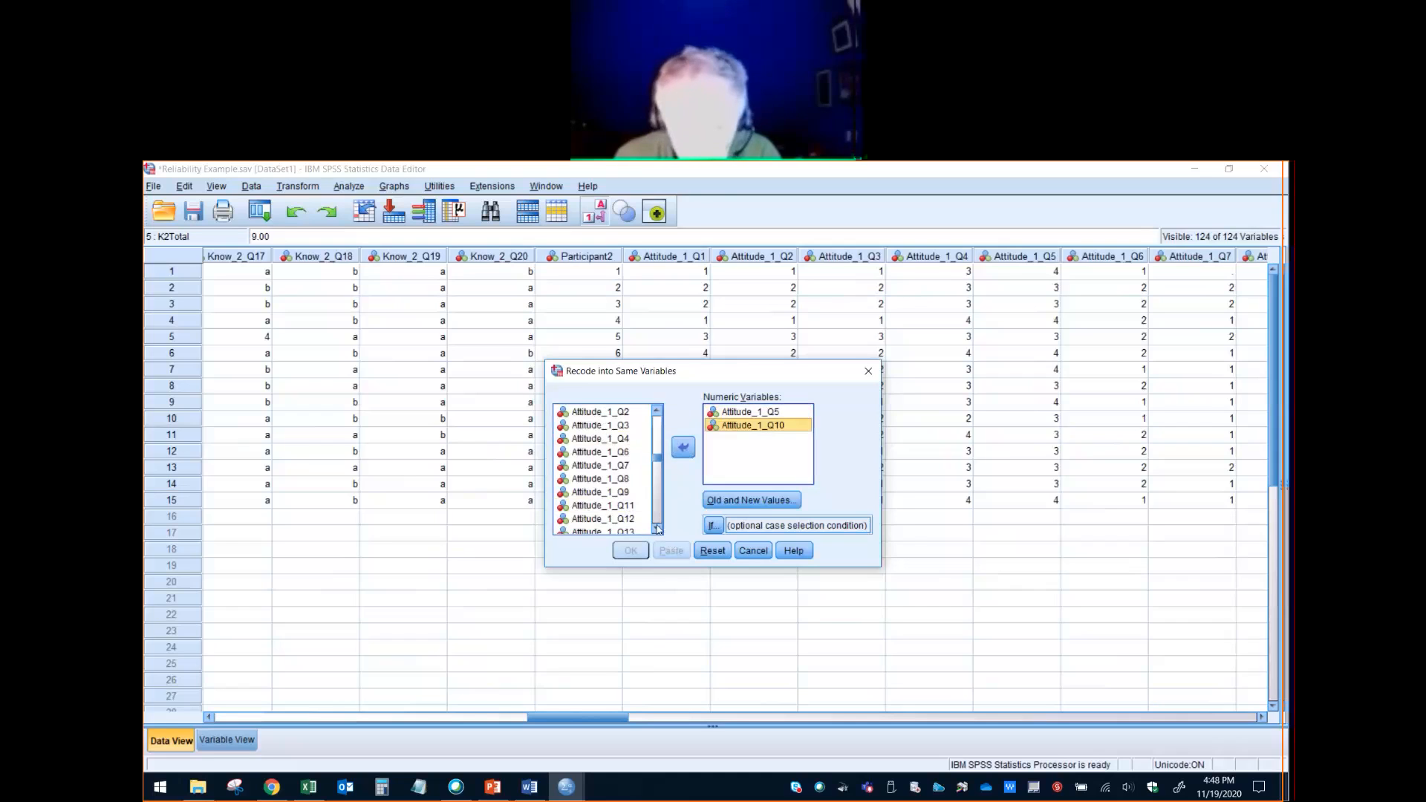
{"action": "left_click", "coordinate": [631, 519]}
{"action": "left_click", "coordinate": [682, 446]}
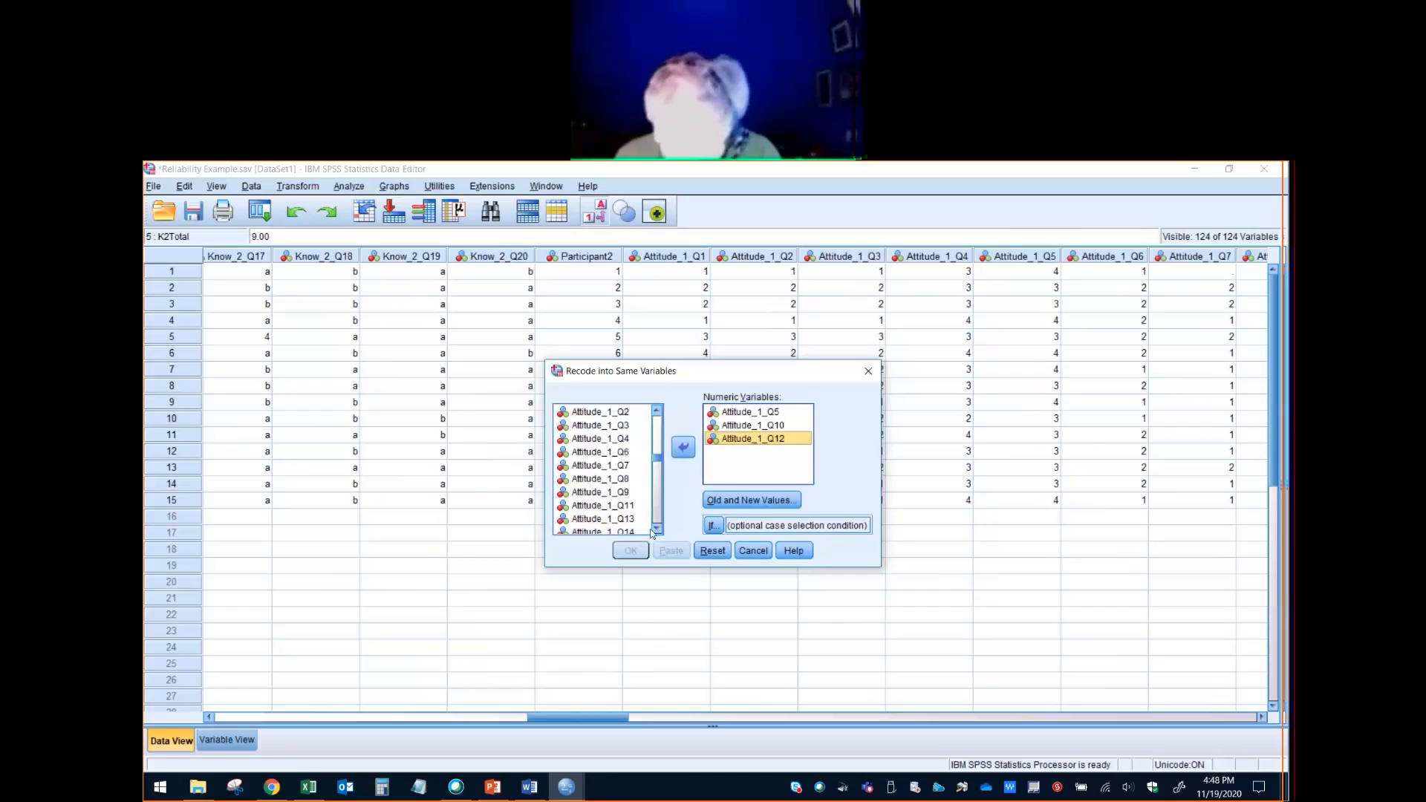
- Add Attitude_1_Q16, Attitude_1_Q17, Attitude_1_Q19 and Attitude_1_Q20 to the variables being recoded
{"action": "scroll", "coordinate": [656, 536], "scroll_direction": "down", "scroll_amount": 4}
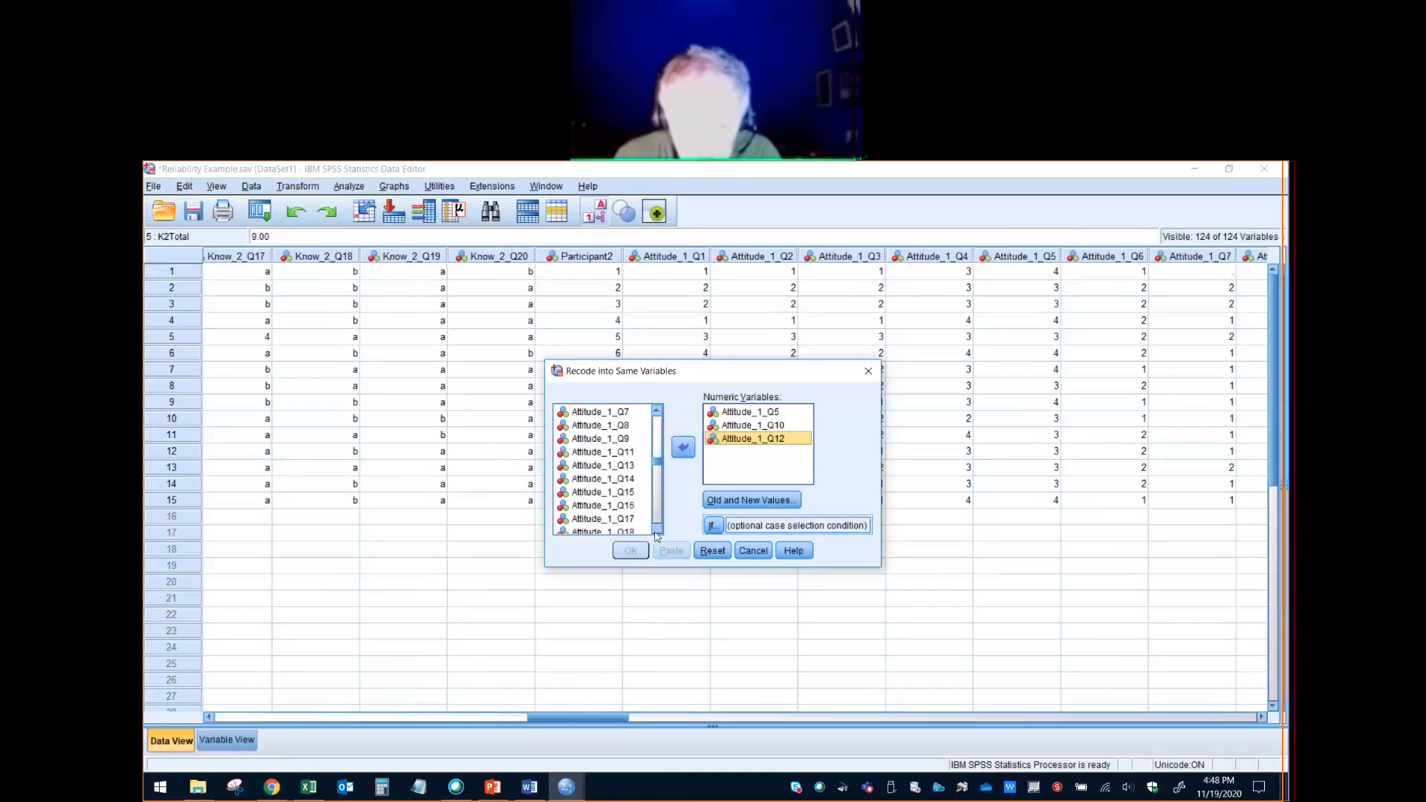
{"action": "left_click", "coordinate": [642, 503]}
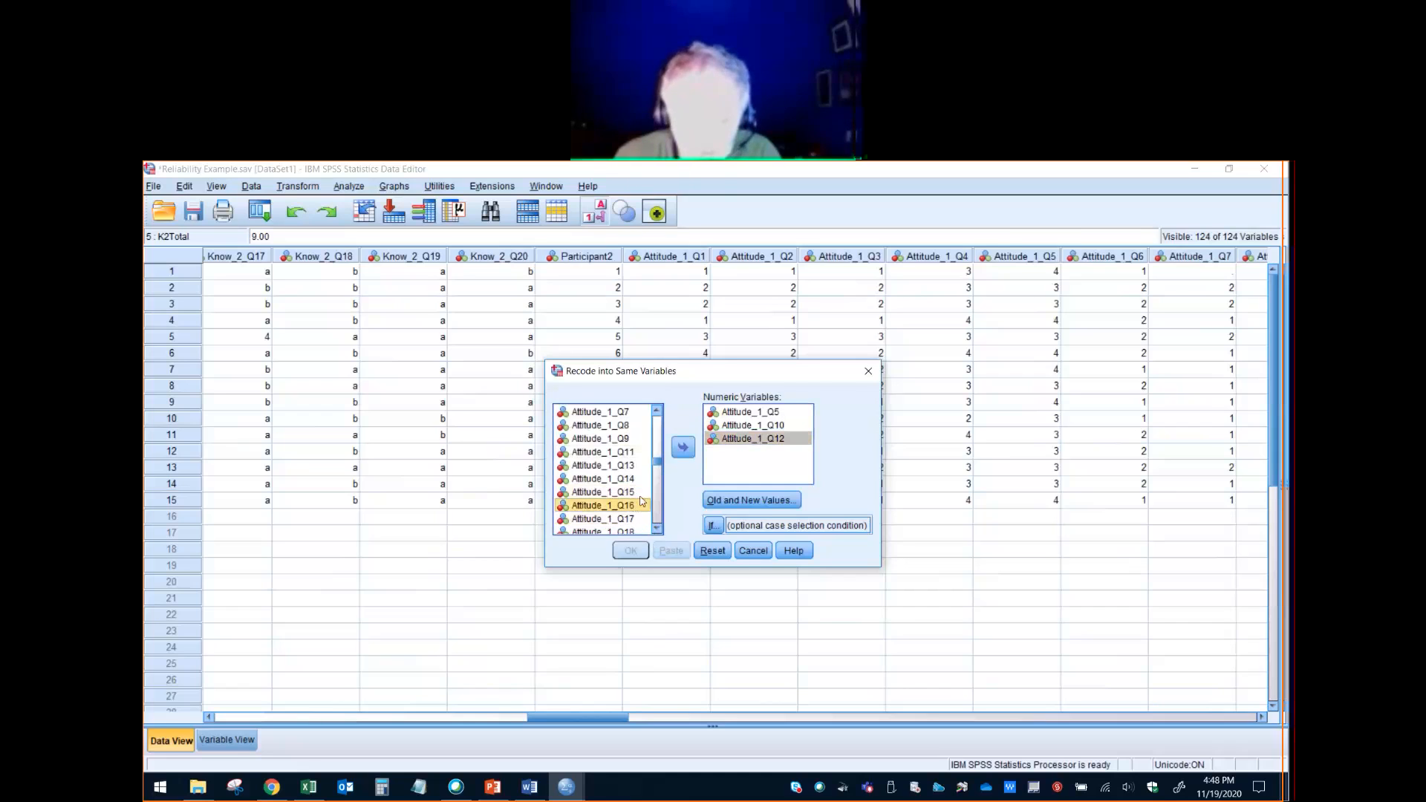
{"action": "left_click", "coordinate": [683, 446]}
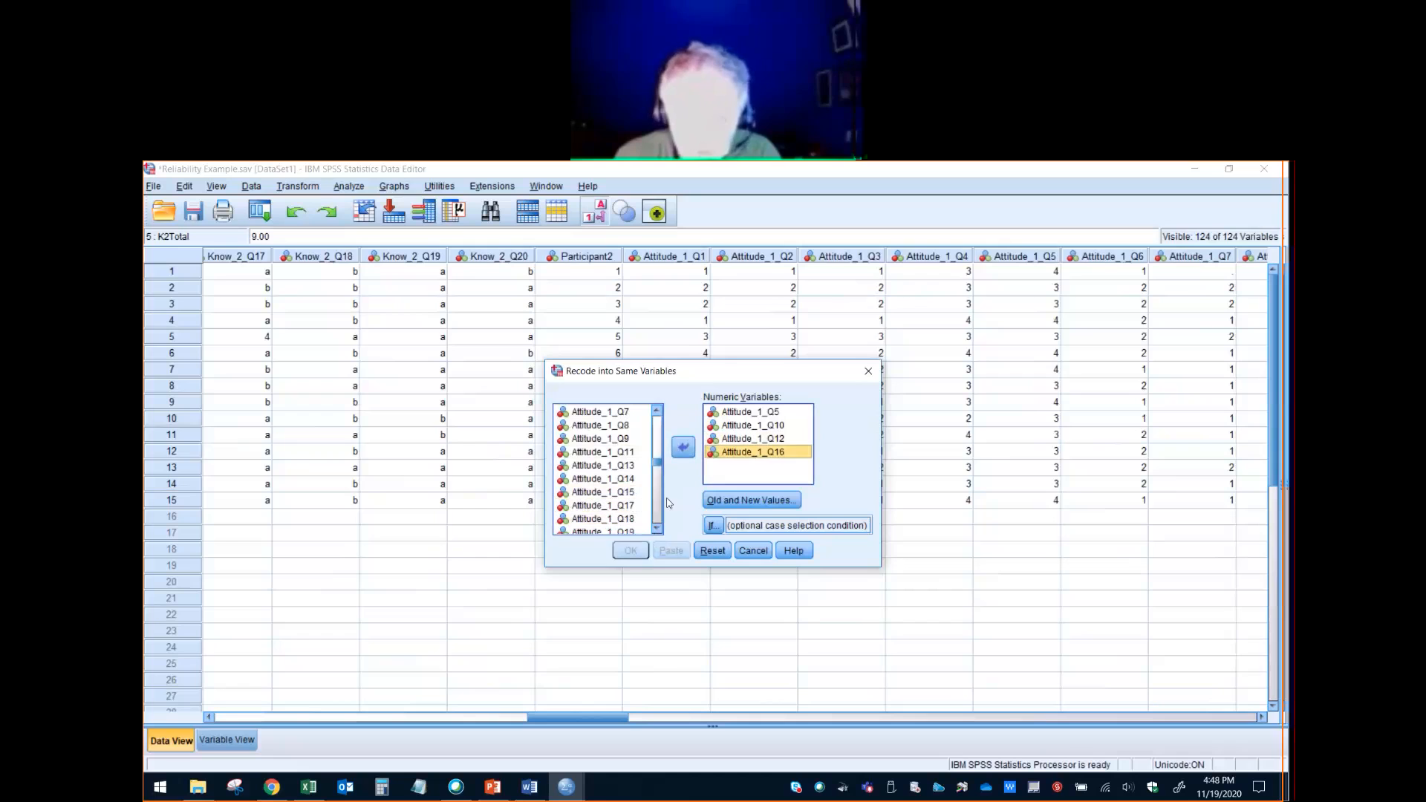
{"action": "left_click", "coordinate": [628, 506]}
{"action": "left_click", "coordinate": [683, 449]}
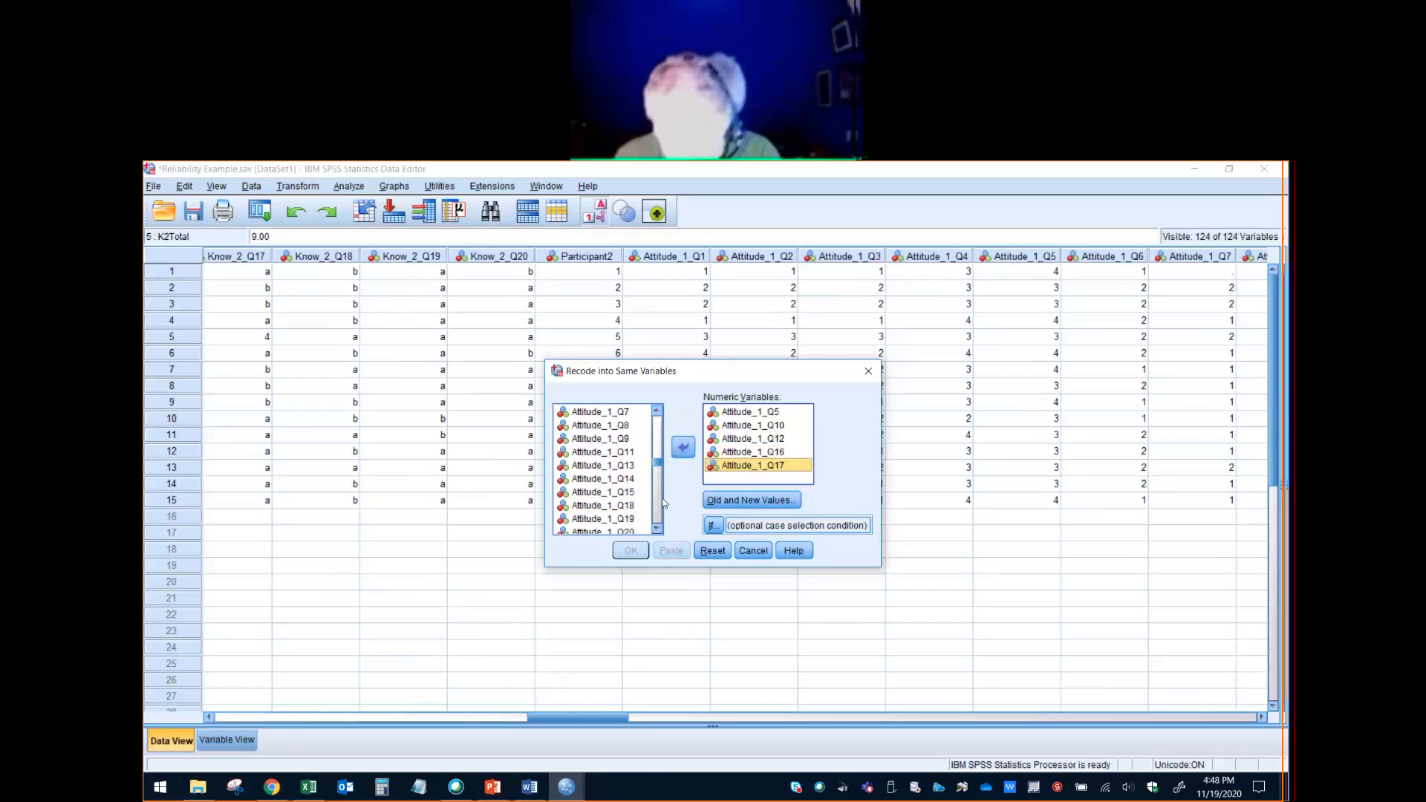
{"action": "left_click", "coordinate": [630, 519]}
{"action": "left_click", "coordinate": [682, 447]}
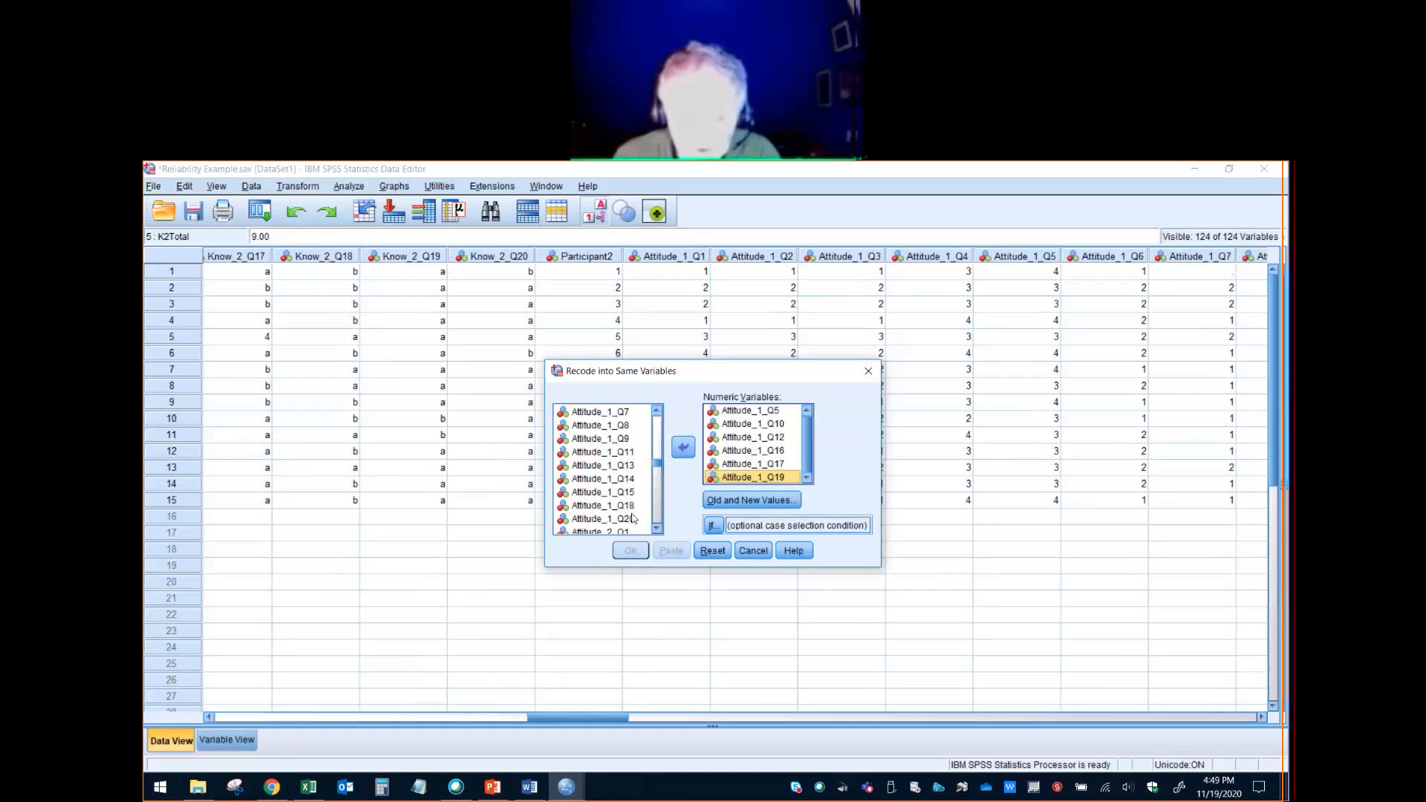
{"action": "left_click", "coordinate": [682, 447]}
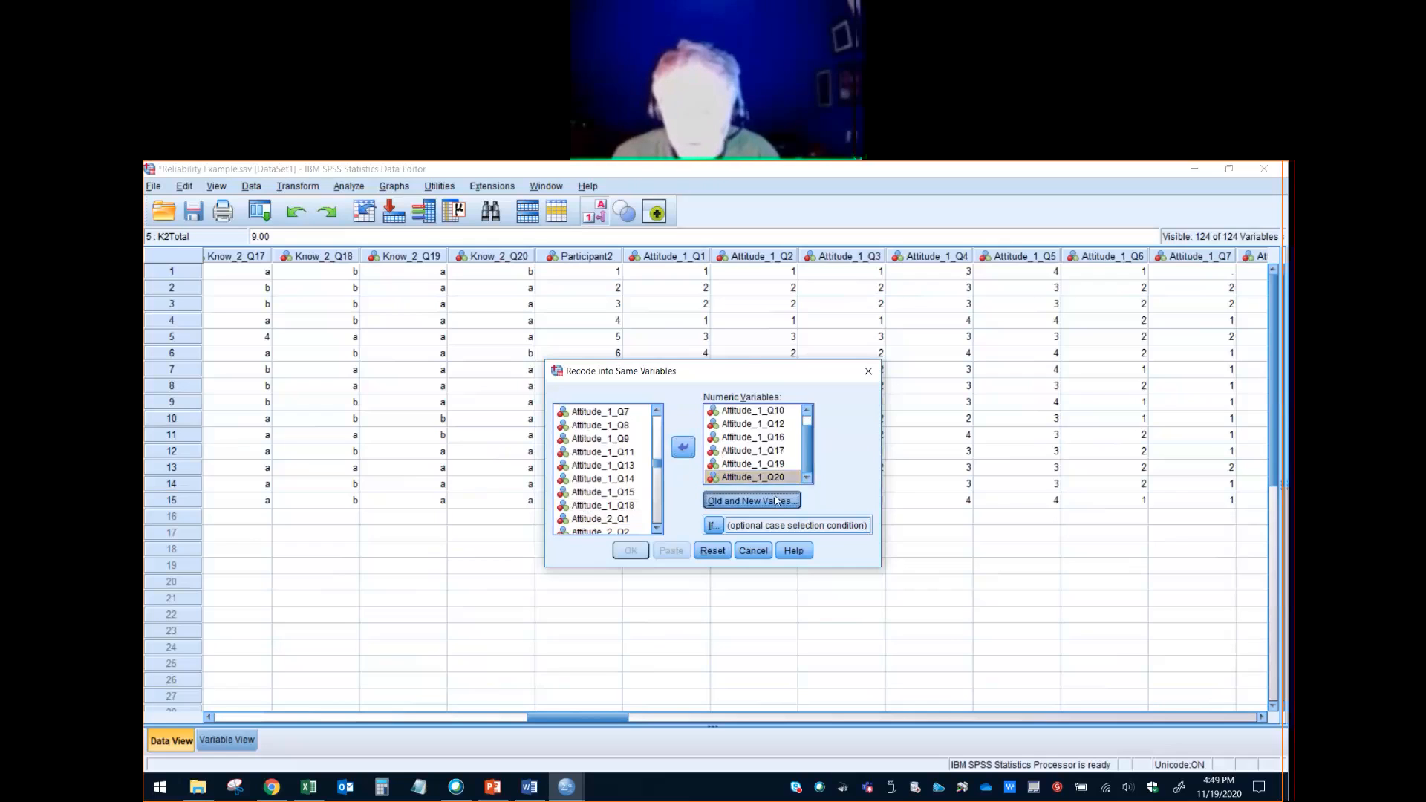
- Open the old and new value definitions and add the recodes 0 to 3 and 1 to 2
{"action": "left_click", "coordinate": [776, 500]}
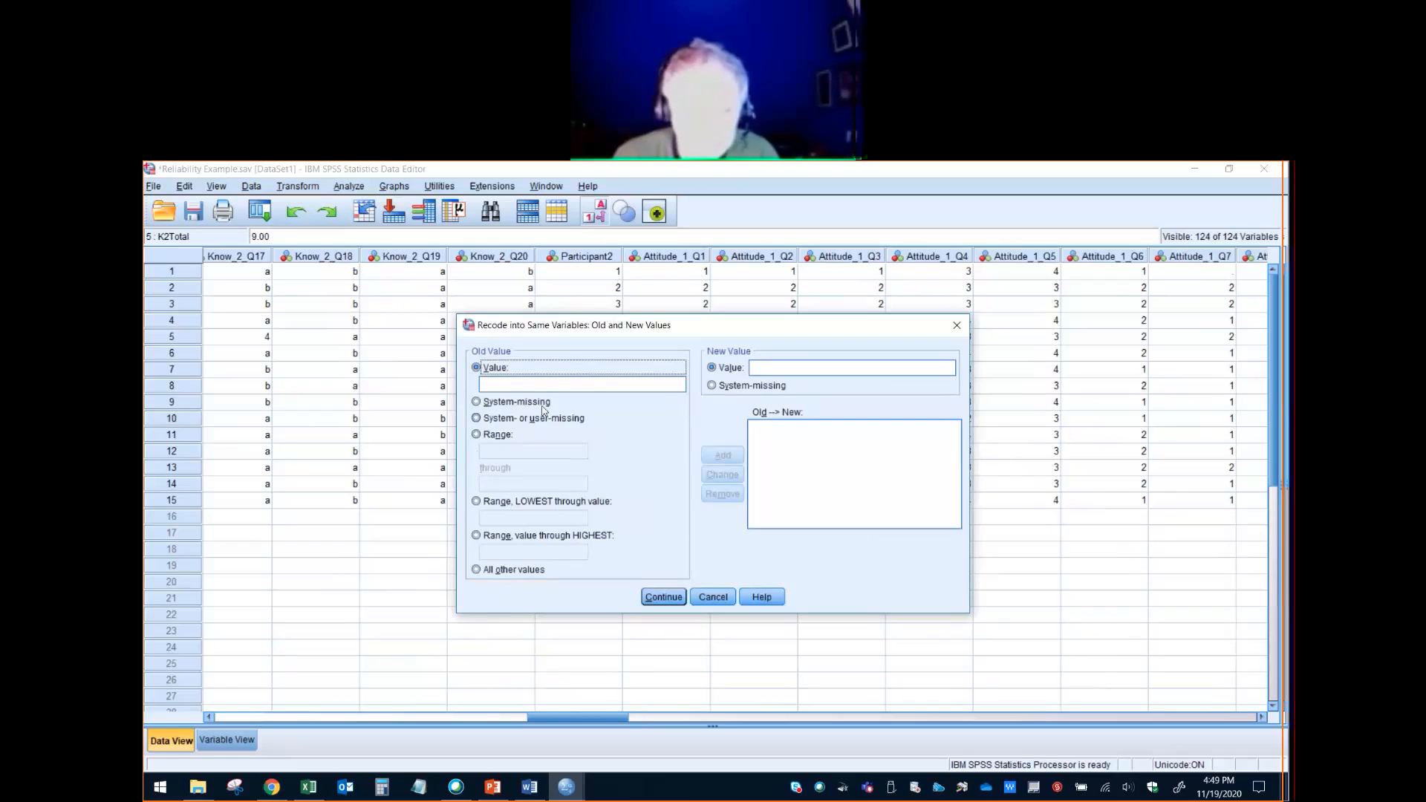
{"action": "left_click", "coordinate": [550, 385]}
{"action": "type", "text": "0"}
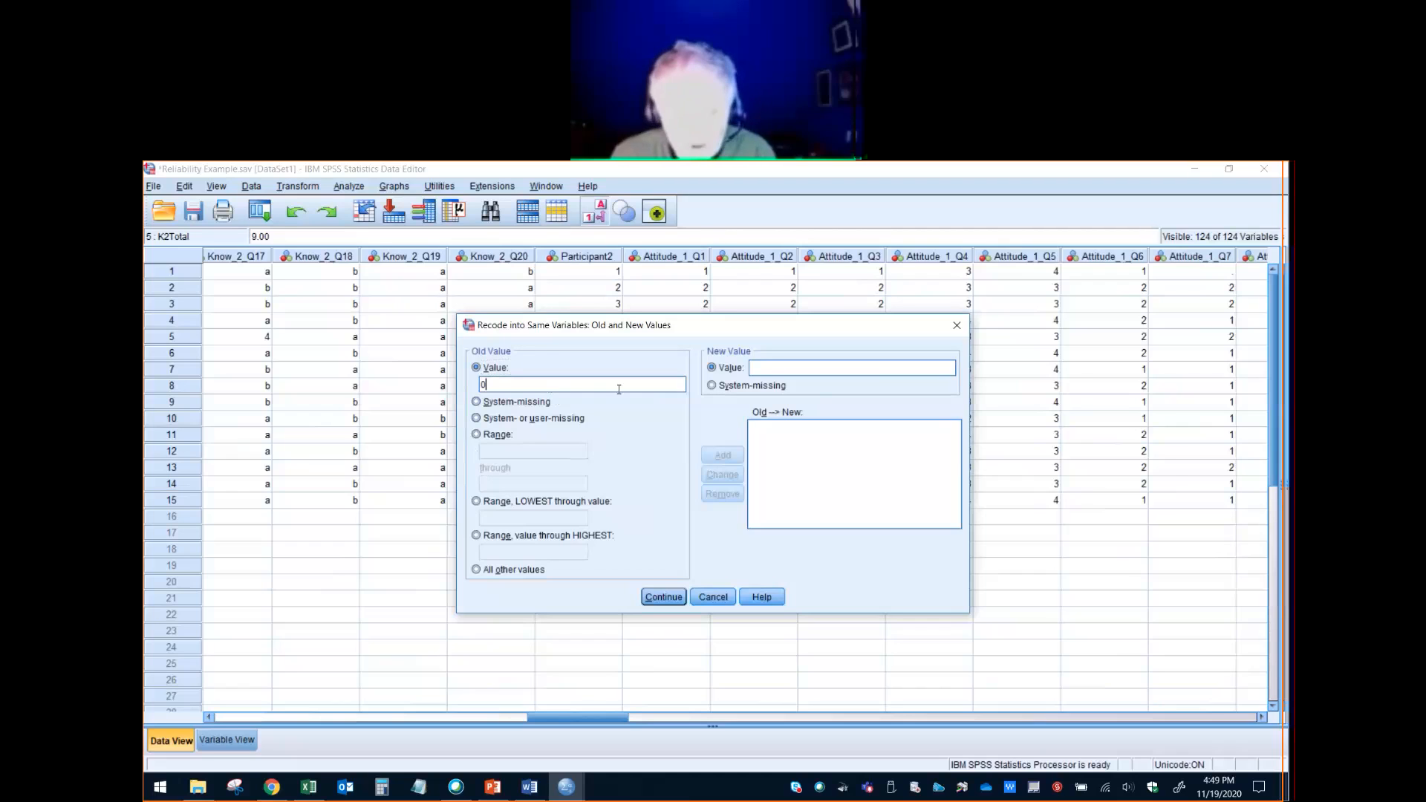
{"action": "left_click", "coordinate": [722, 454]}
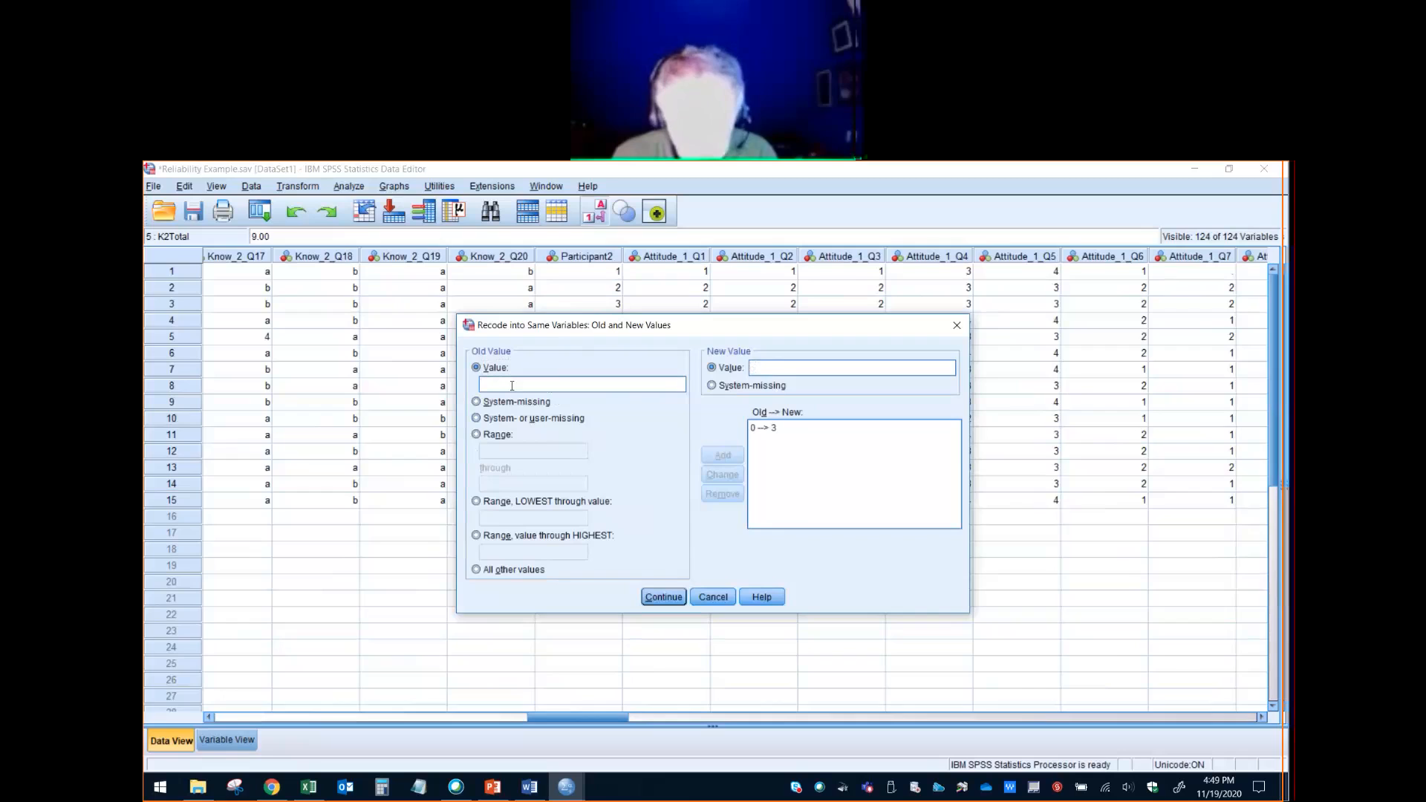
{"action": "left_click", "coordinate": [760, 367]}
{"action": "type", "text": "2"}
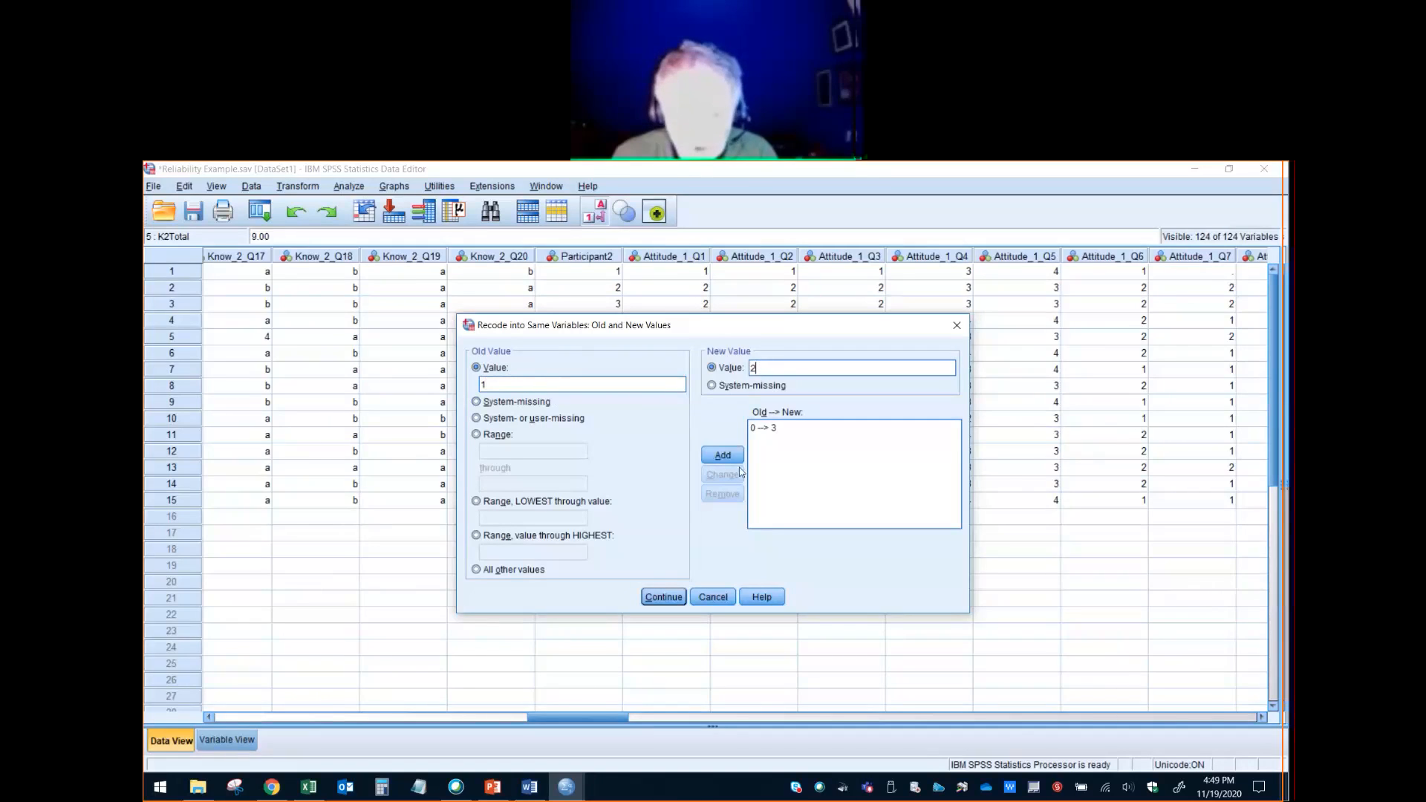
{"action": "left_click", "coordinate": [724, 456]}
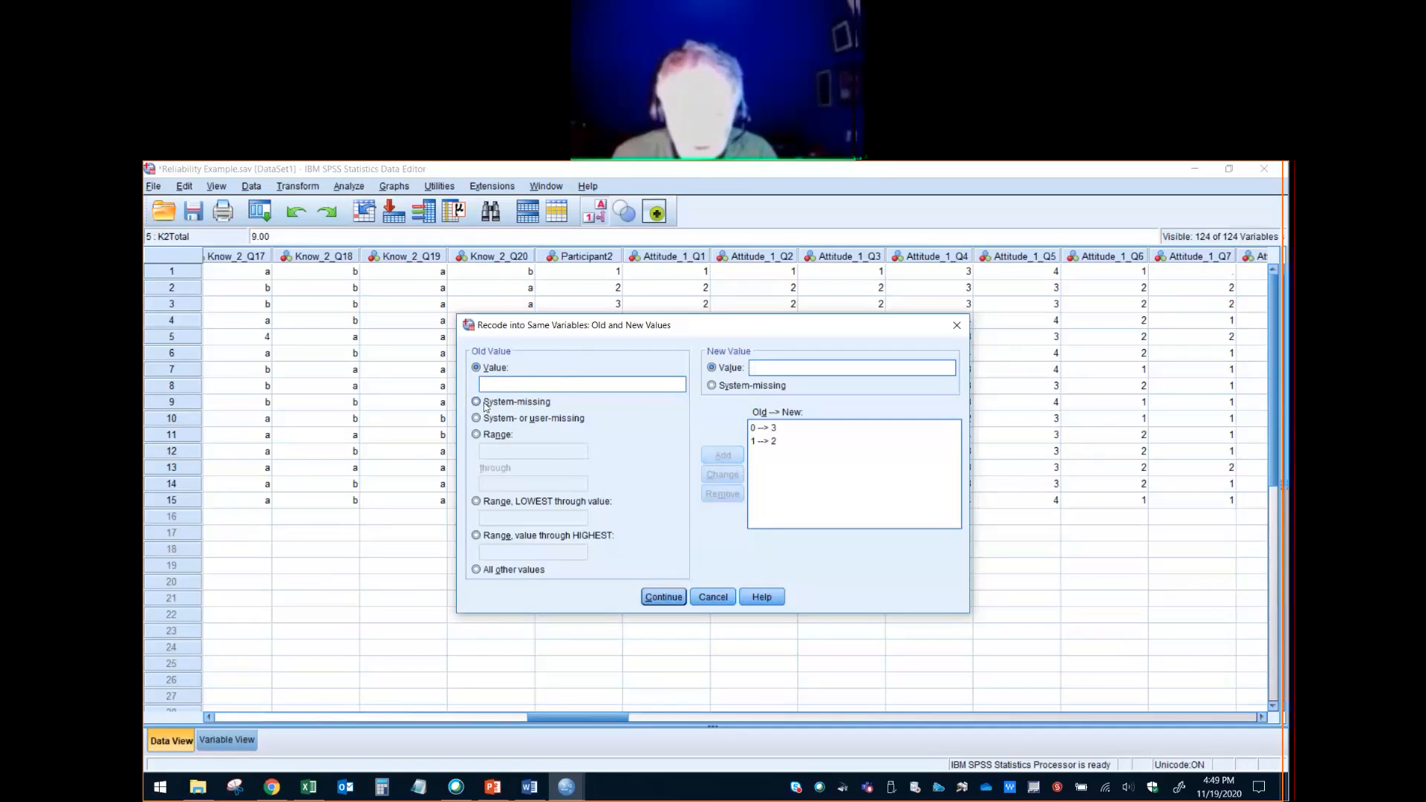
- Add the recodes 2 to 1 and 3 to 0, and accept the old and new value definitions
{"action": "type", "text": "2"}
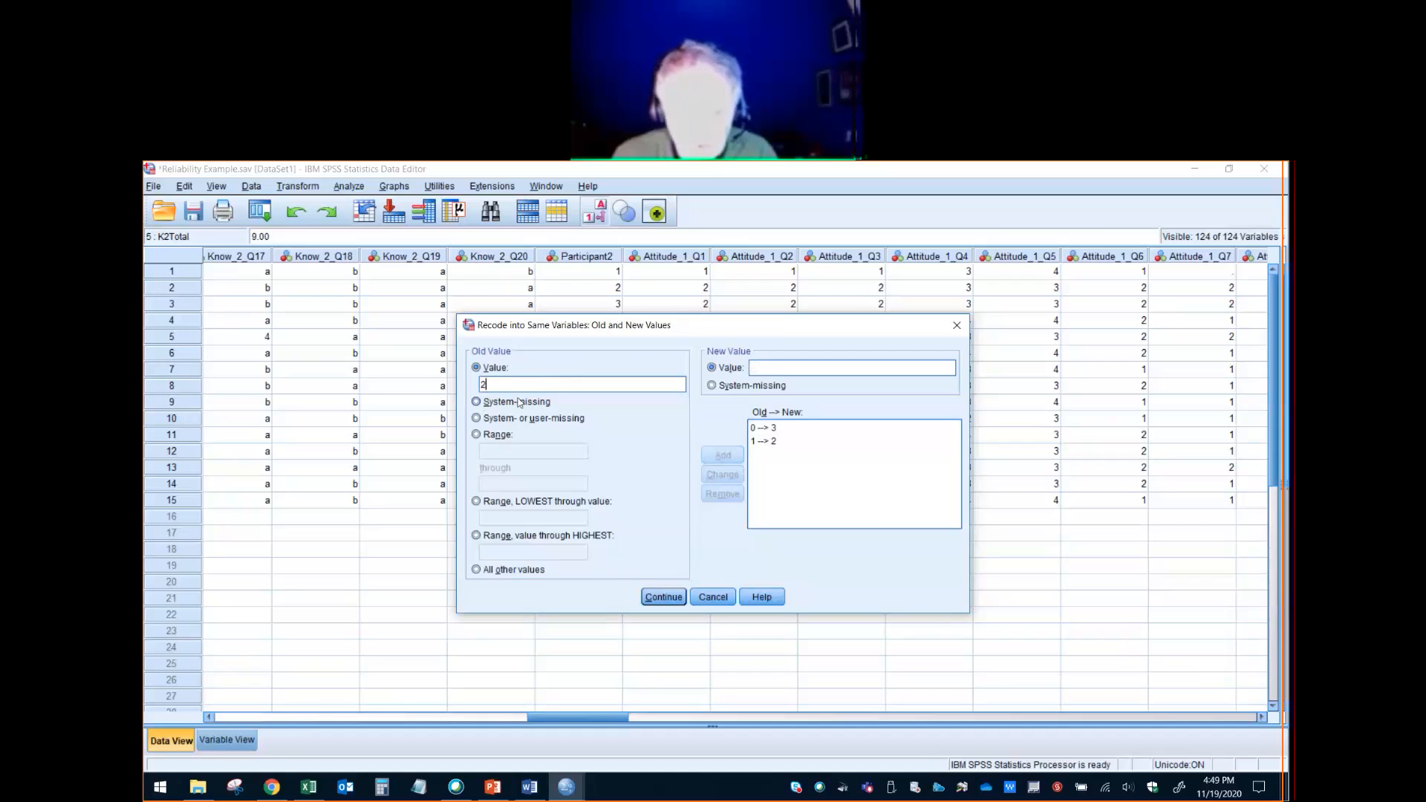
{"action": "type", "text": "1"}
{"action": "left_click", "coordinate": [722, 455]}
{"action": "left_click", "coordinate": [497, 385]}
{"action": "type", "text": "3"}
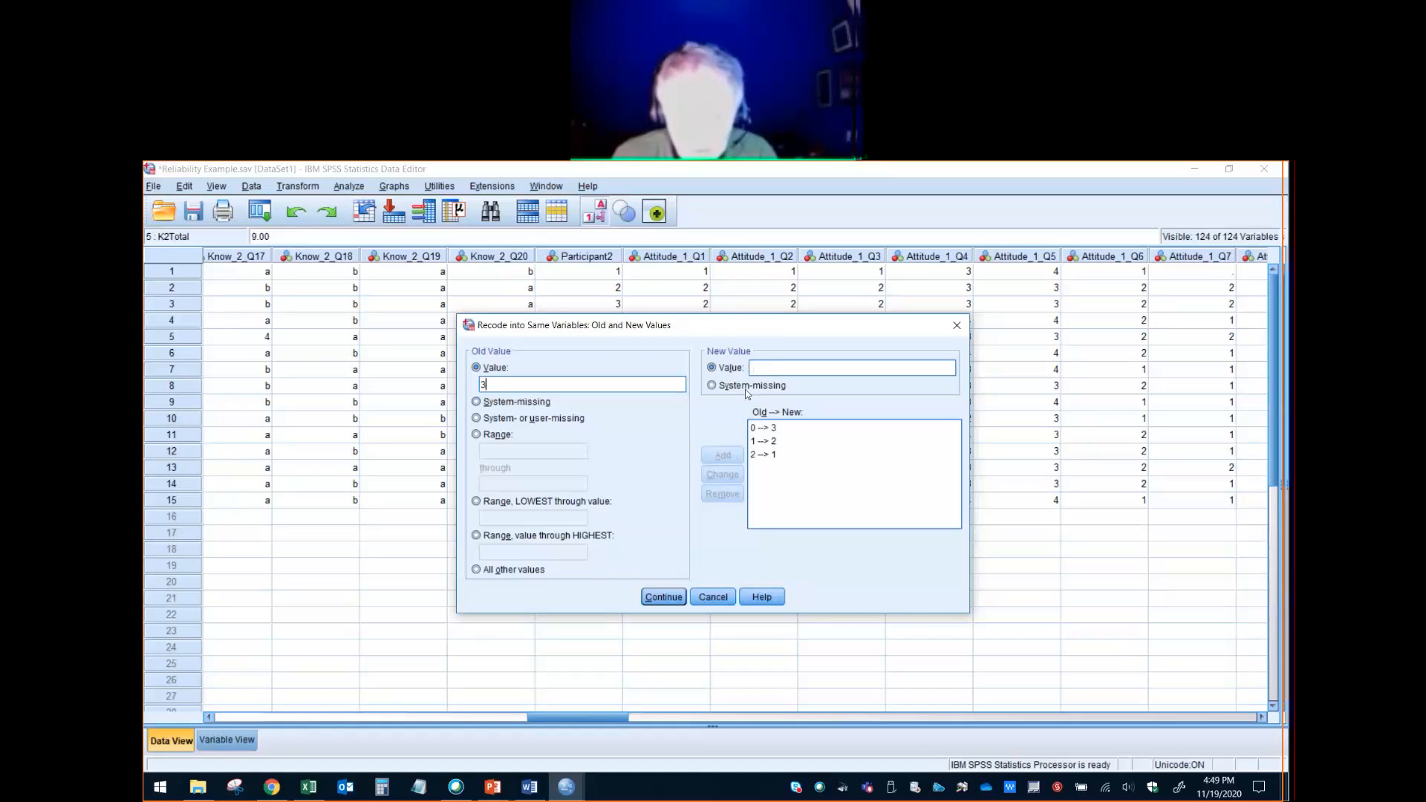
{"action": "left_click", "coordinate": [775, 368]}
{"action": "type", "text": "0"}
{"action": "left_click", "coordinate": [724, 457]}
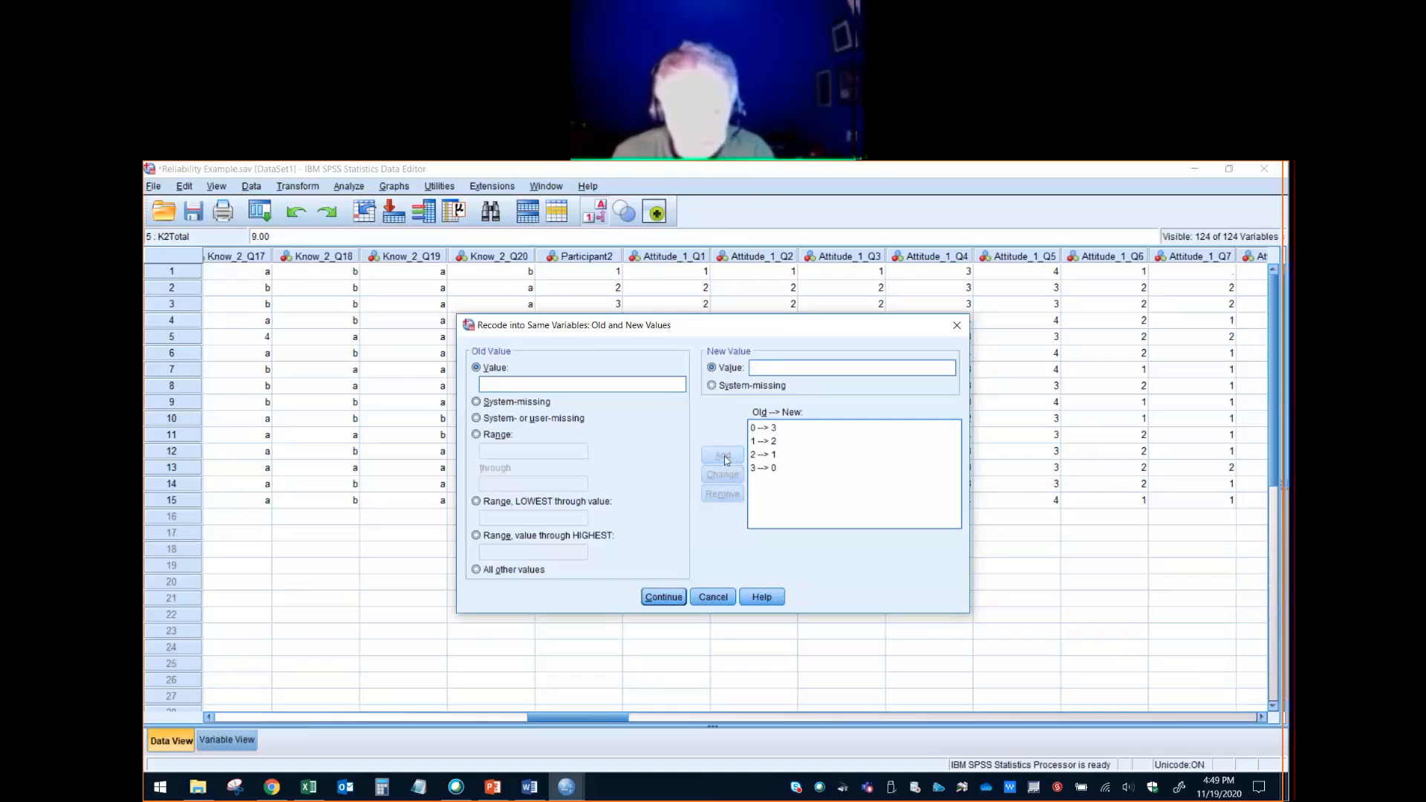
{"action": "left_click", "coordinate": [678, 600]}
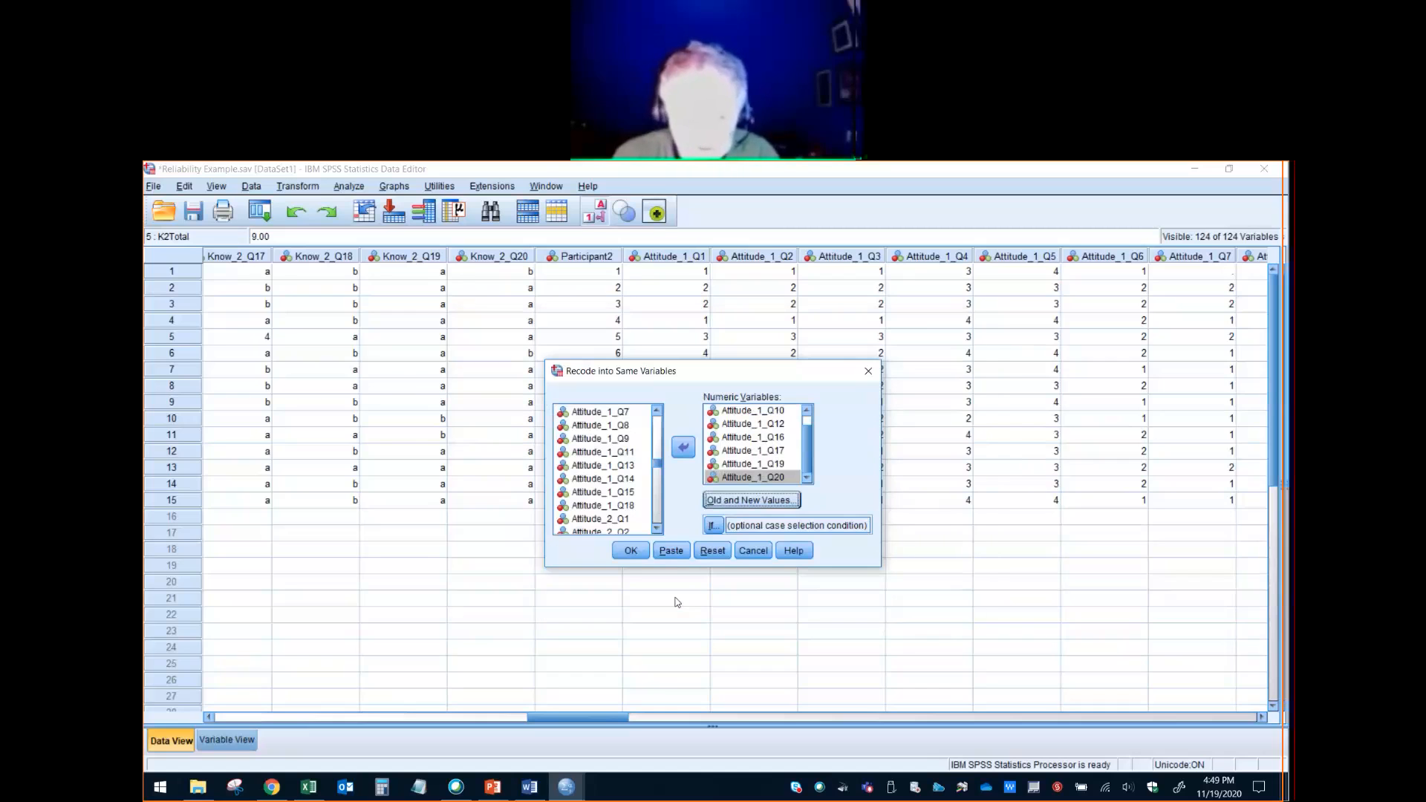
- Paste the recode command as syntax into Scoring Key.sps and bring that syntax file into view
{"action": "left_click", "coordinate": [672, 551]}
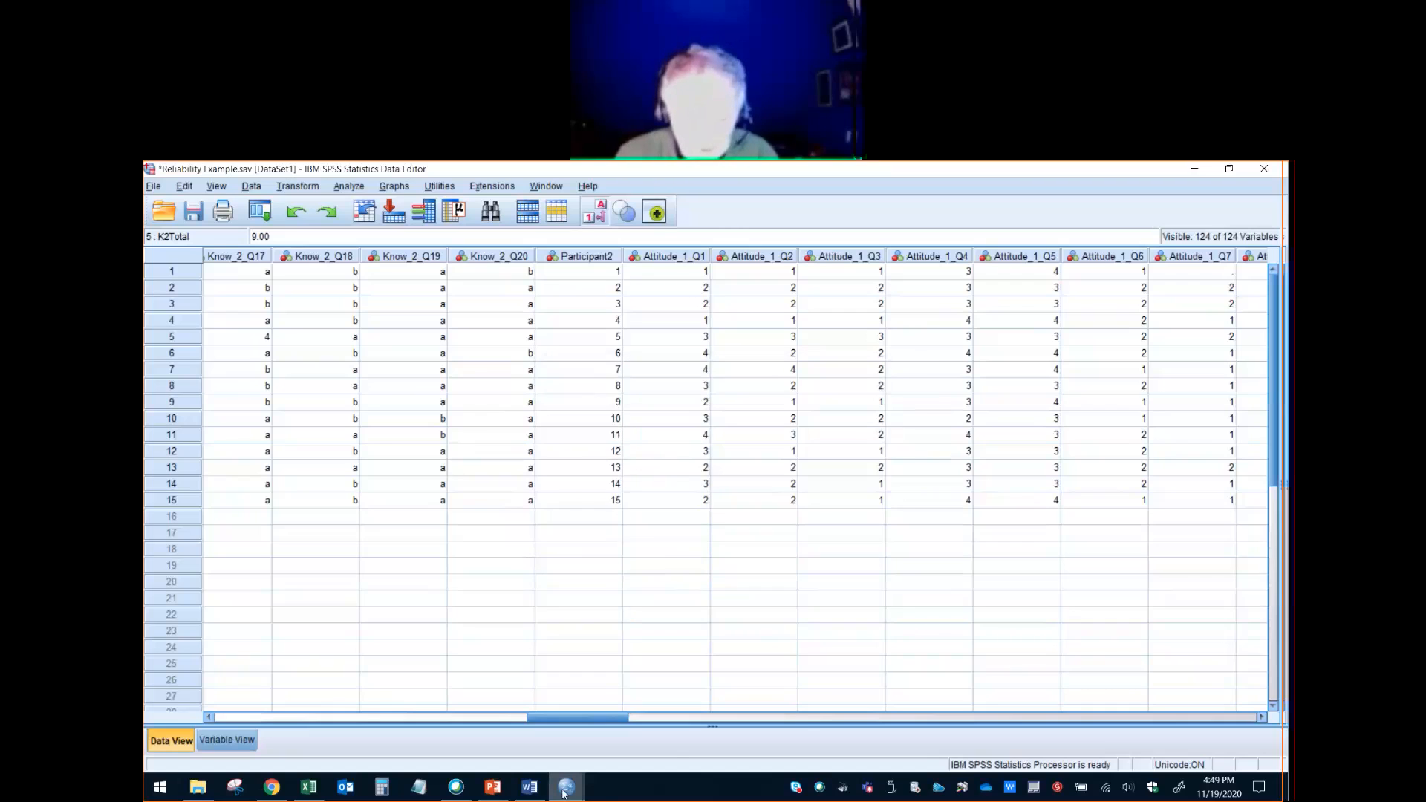
{"action": "mouse_move", "coordinate": [565, 793]}
{"action": "left_click", "coordinate": [684, 728]}
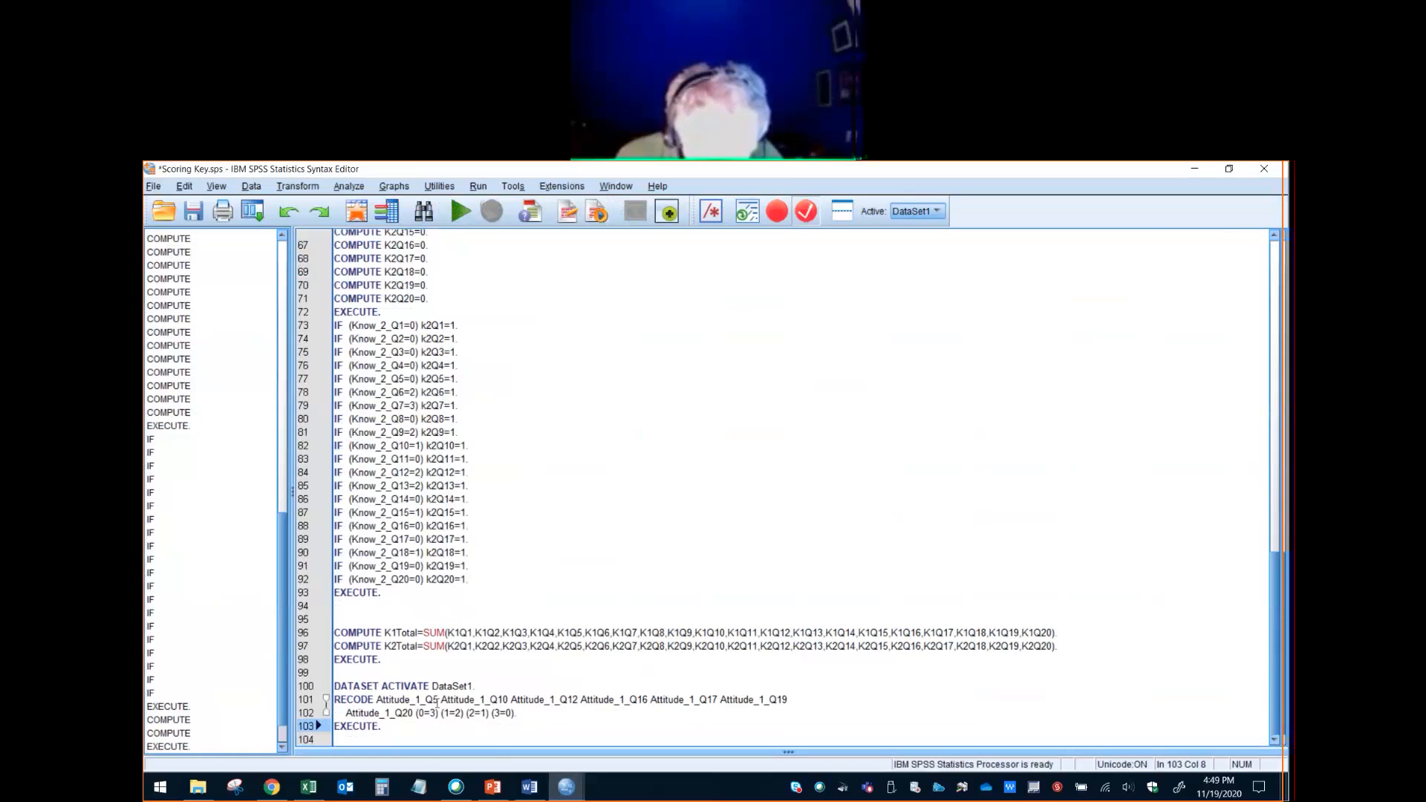
- Return to the Reliability Example.sav data and check the Attitude_1 scores and the value labels defined for Attitude_1_Q1
{"action": "mouse_move", "coordinate": [566, 787]}
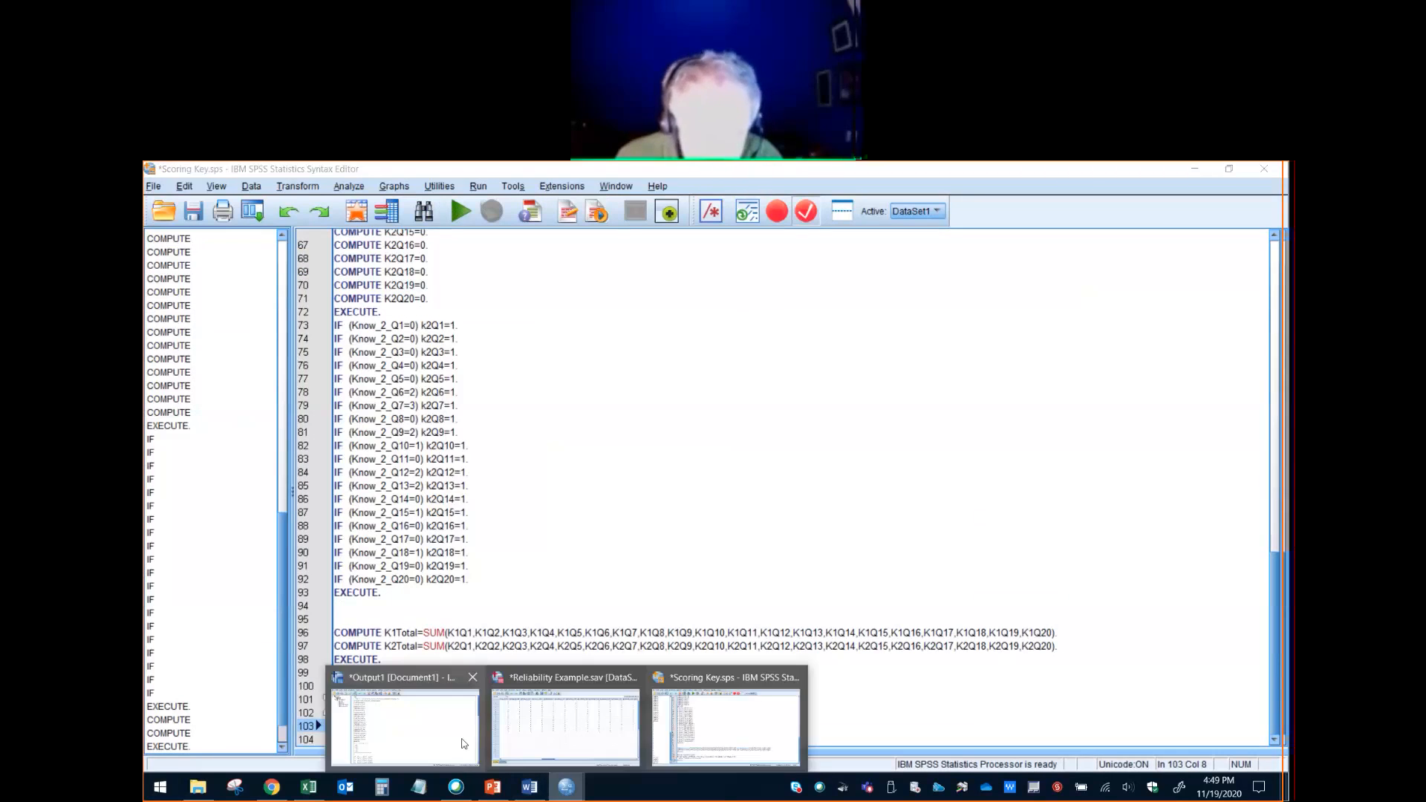
{"action": "left_click", "coordinate": [468, 735]}
{"action": "left_click", "coordinate": [575, 731]}
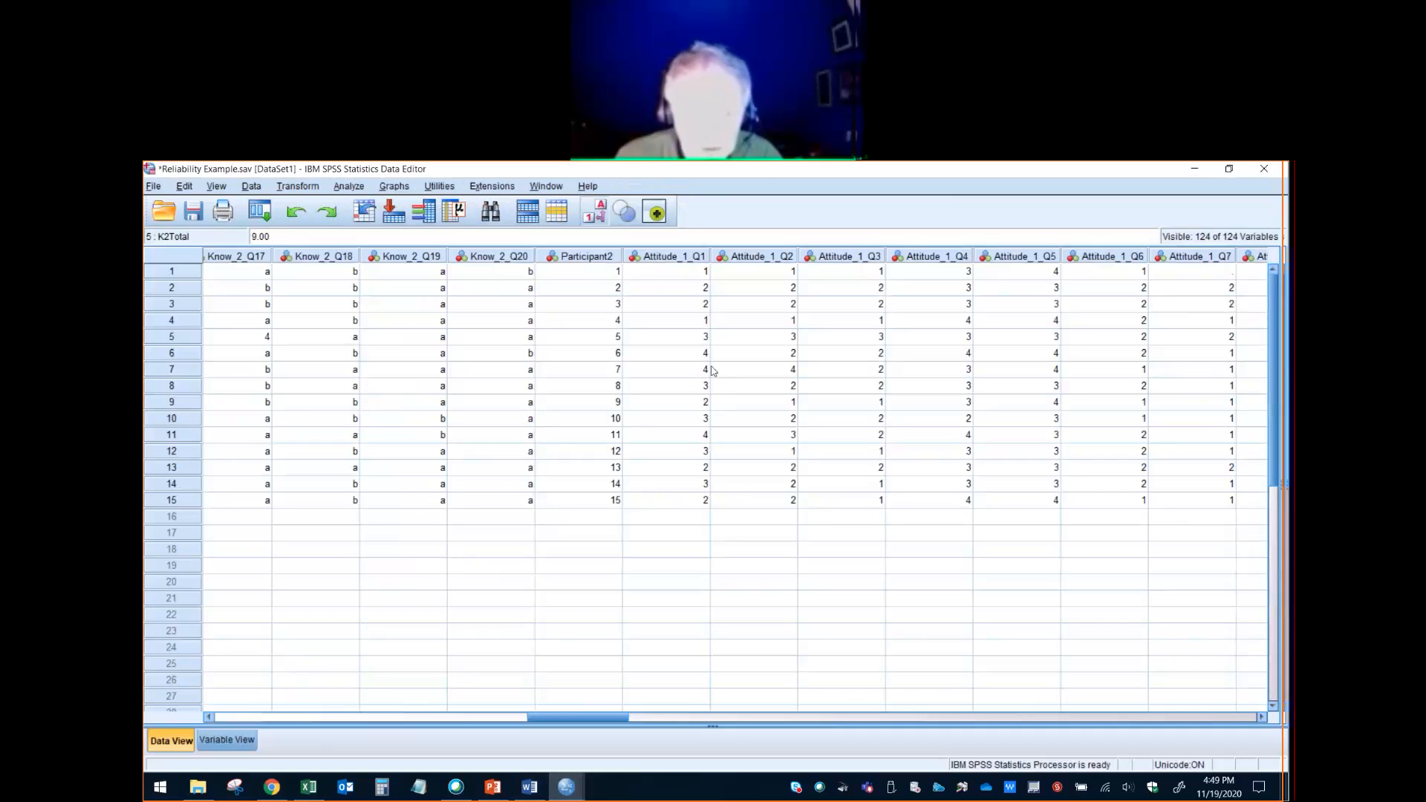
{"action": "left_click", "coordinate": [773, 291]}
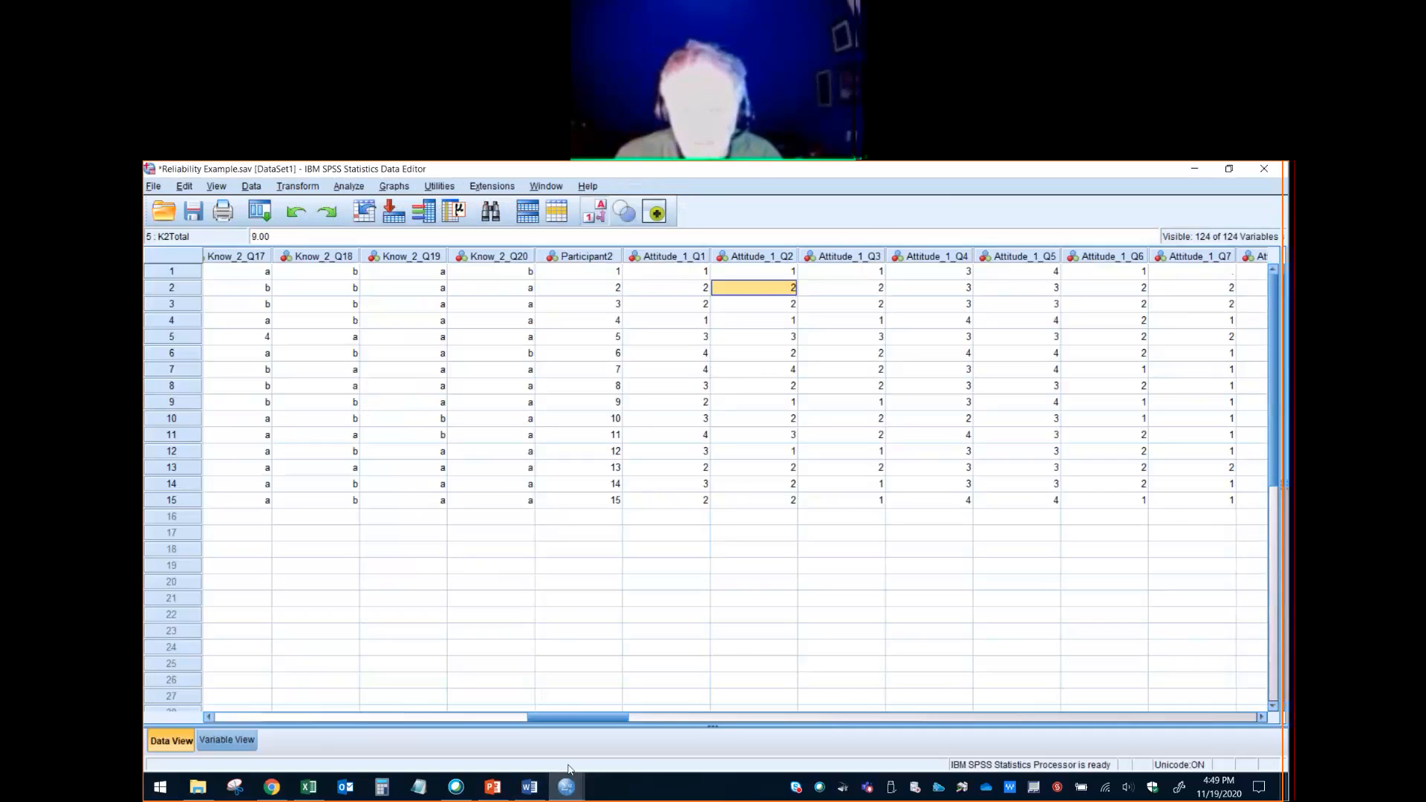
{"action": "left_click", "coordinate": [227, 741]}
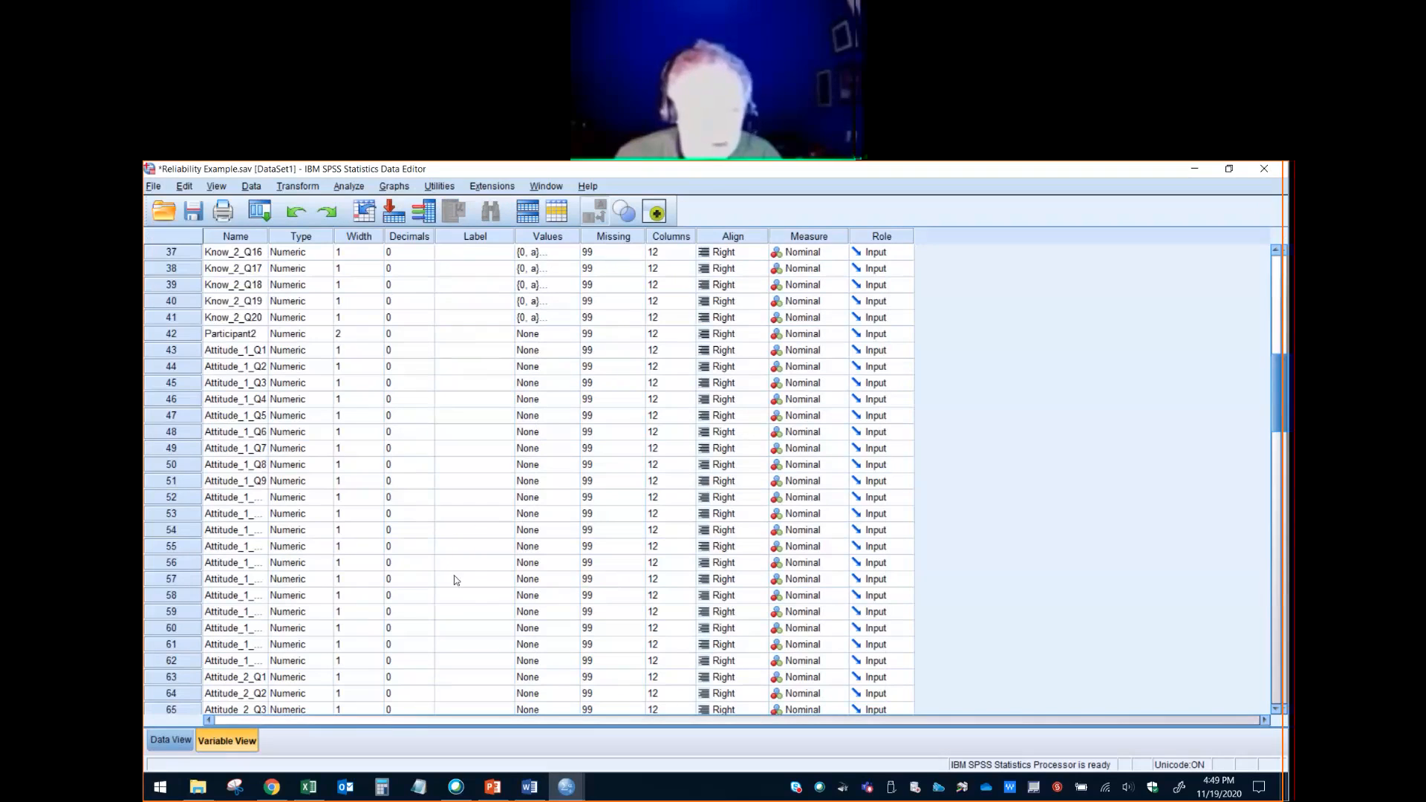
{"action": "left_click", "coordinate": [552, 354]}
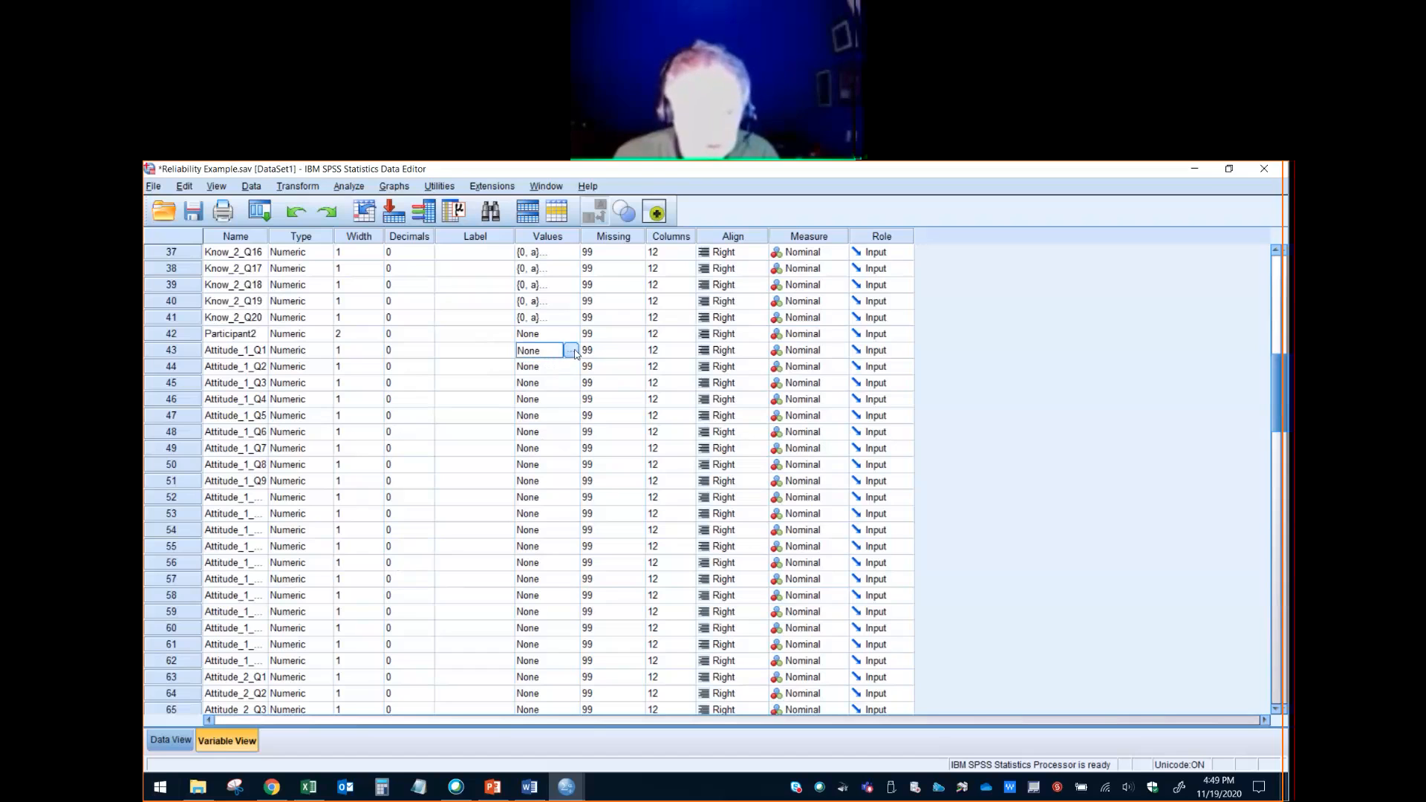
{"action": "left_click", "coordinate": [574, 350]}
{"action": "left_click", "coordinate": [724, 558]}
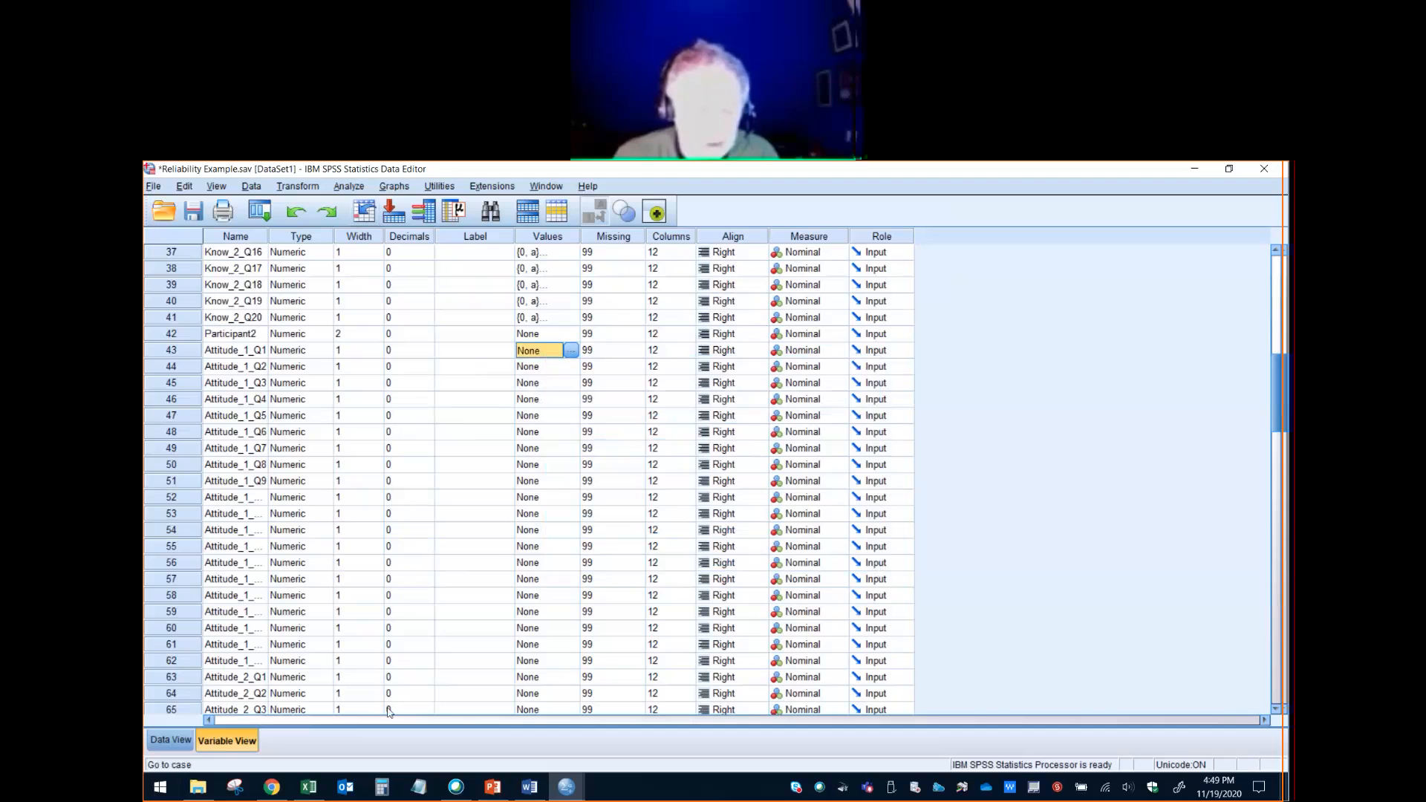
- Switch to Word and examine the attitude statements' response options and the earlier parts of the Knowledge and Attitudes Questionnaire
{"action": "left_click", "coordinate": [530, 787]}
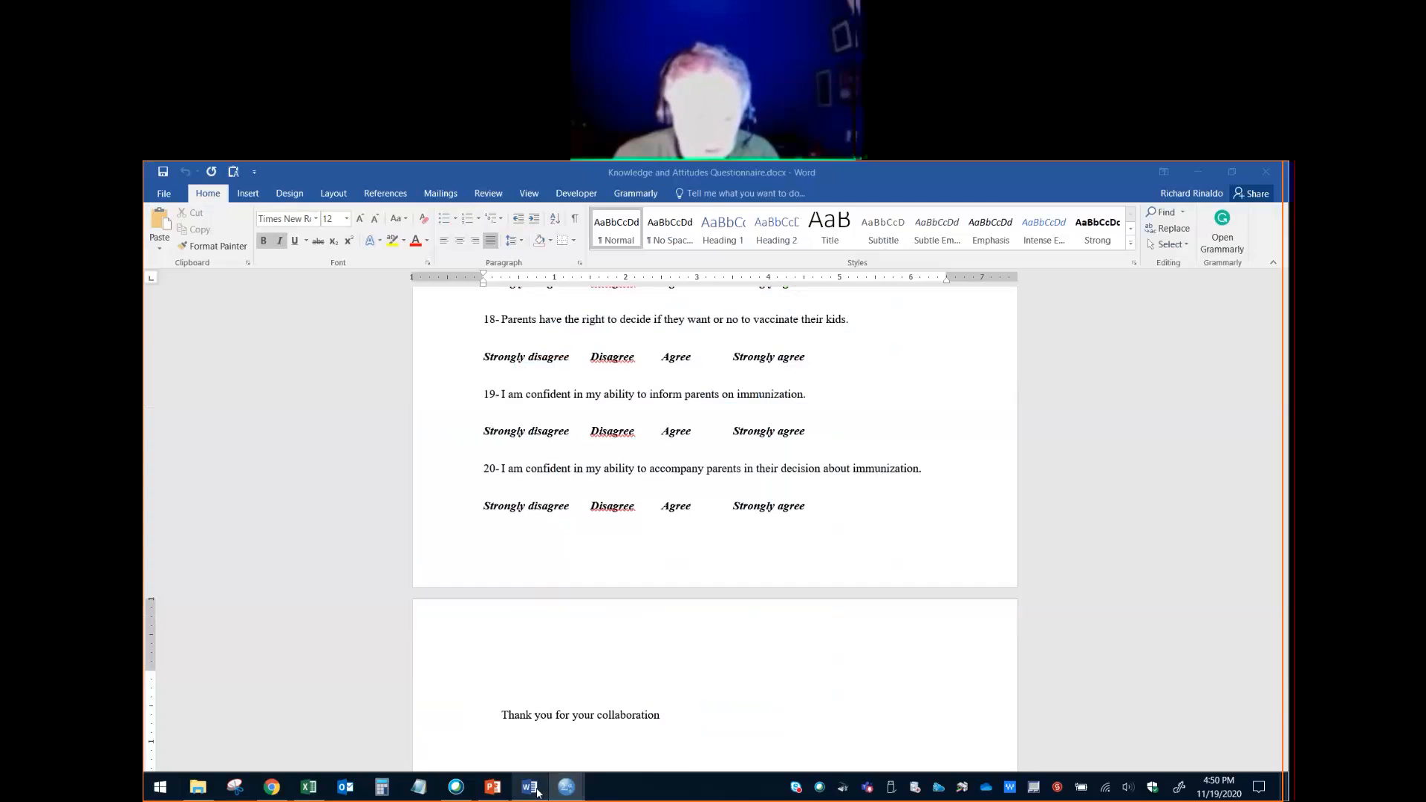
{"action": "scroll", "coordinate": [621, 562], "scroll_direction": "up", "scroll_amount": 4}
{"action": "scroll", "coordinate": [621, 562], "scroll_direction": "up", "scroll_amount": 5}
{"action": "scroll", "coordinate": [621, 563], "scroll_direction": "down", "scroll_amount": 15}
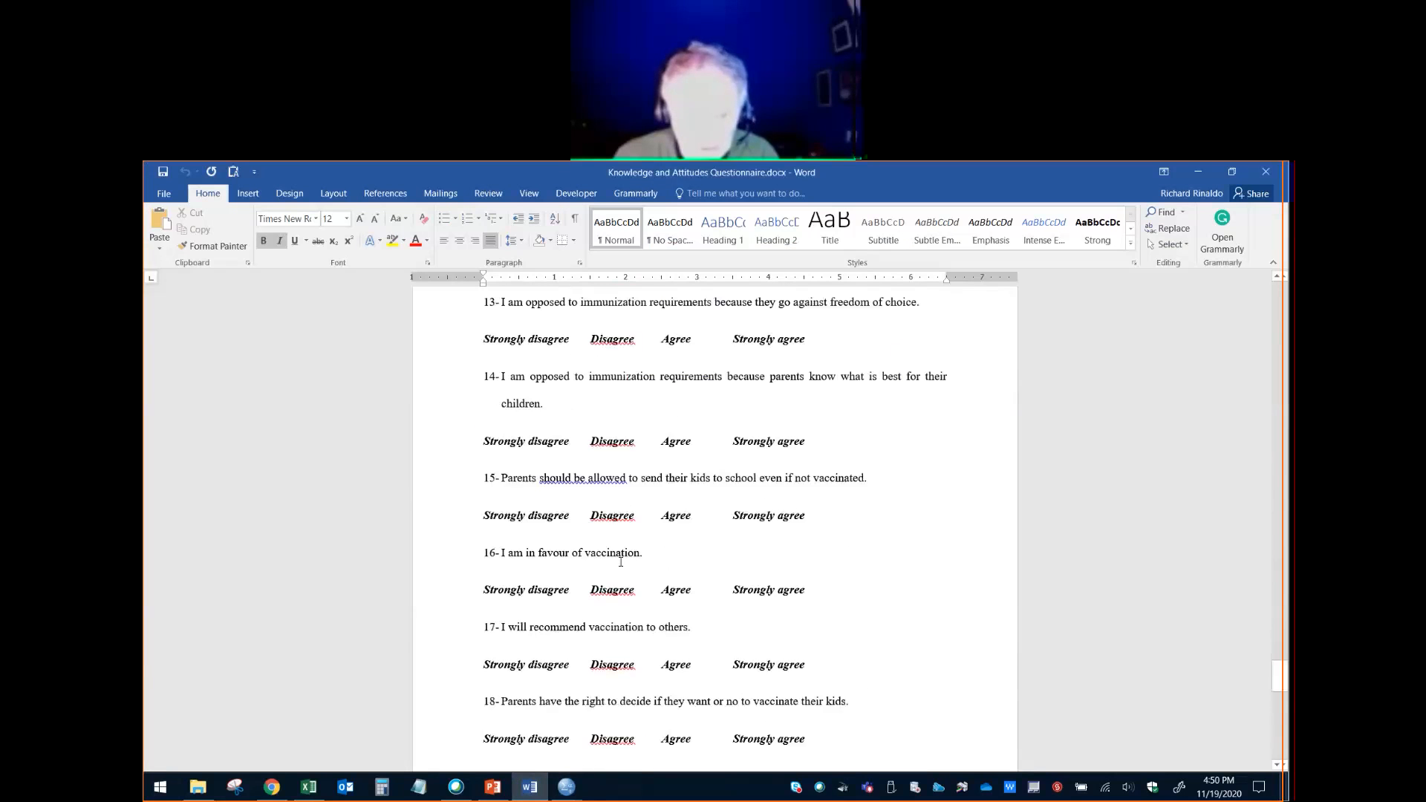
{"action": "scroll", "coordinate": [621, 562], "scroll_direction": "up", "scroll_amount": 20}
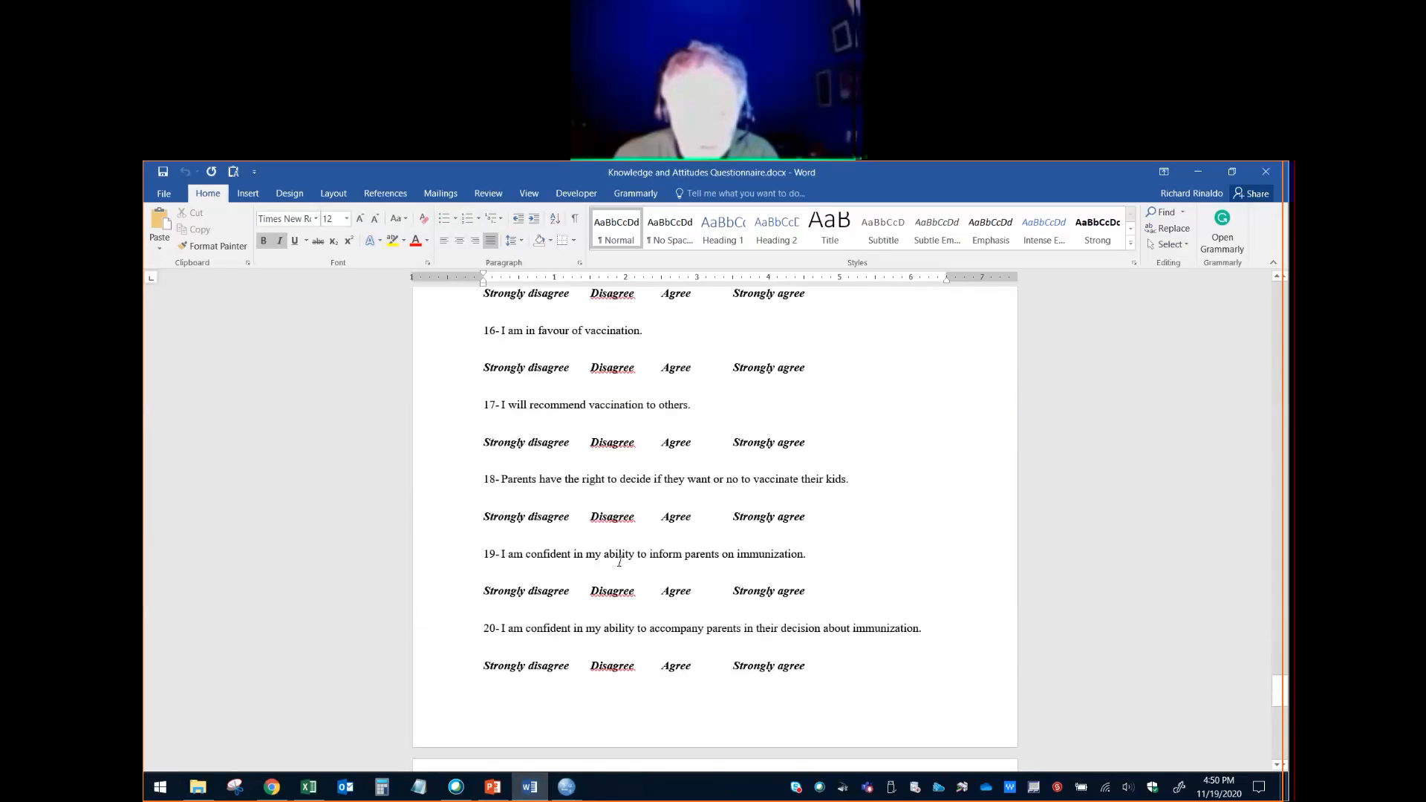
{"action": "scroll", "coordinate": [620, 562], "scroll_direction": "up", "scroll_amount": 8}
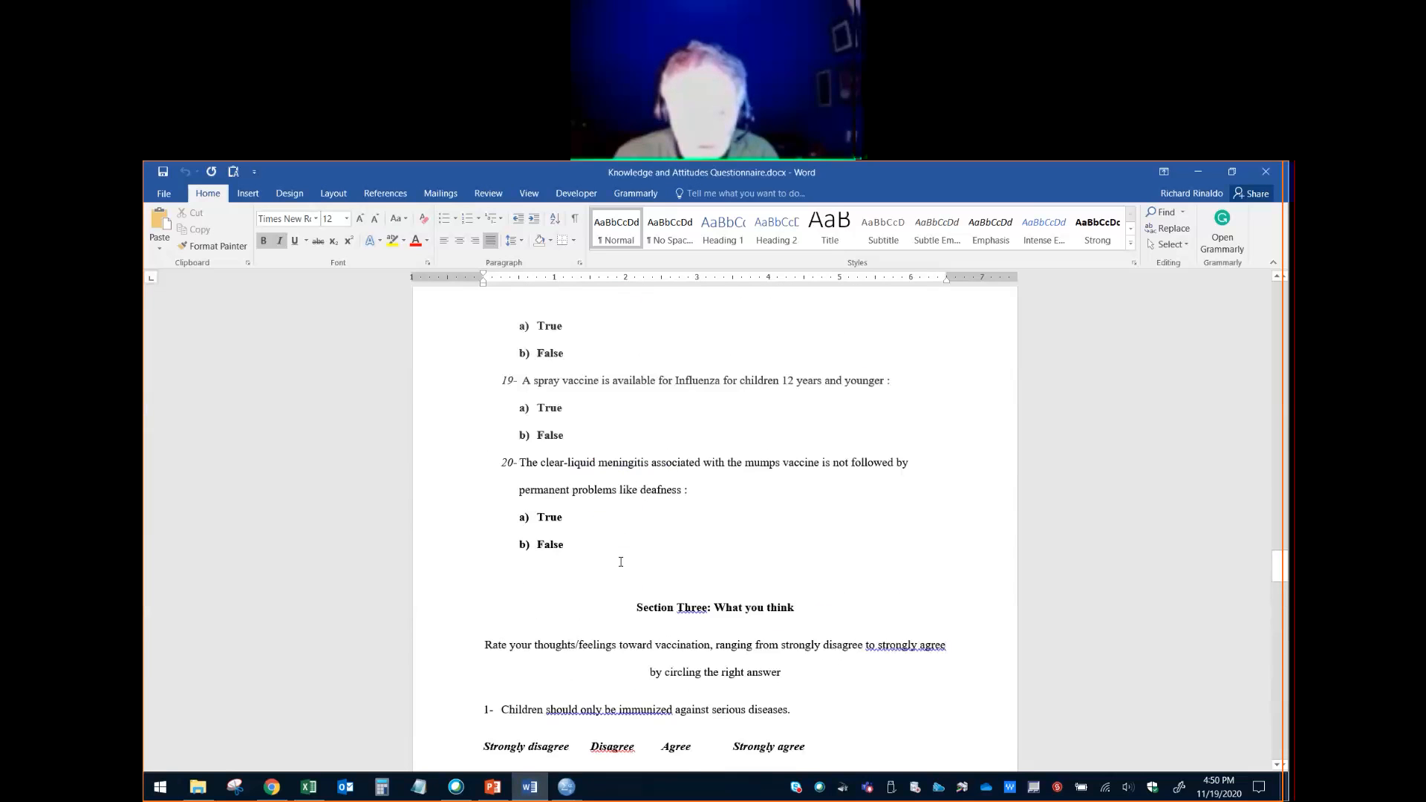
{"action": "scroll", "coordinate": [632, 567], "scroll_direction": "up", "scroll_amount": 2}
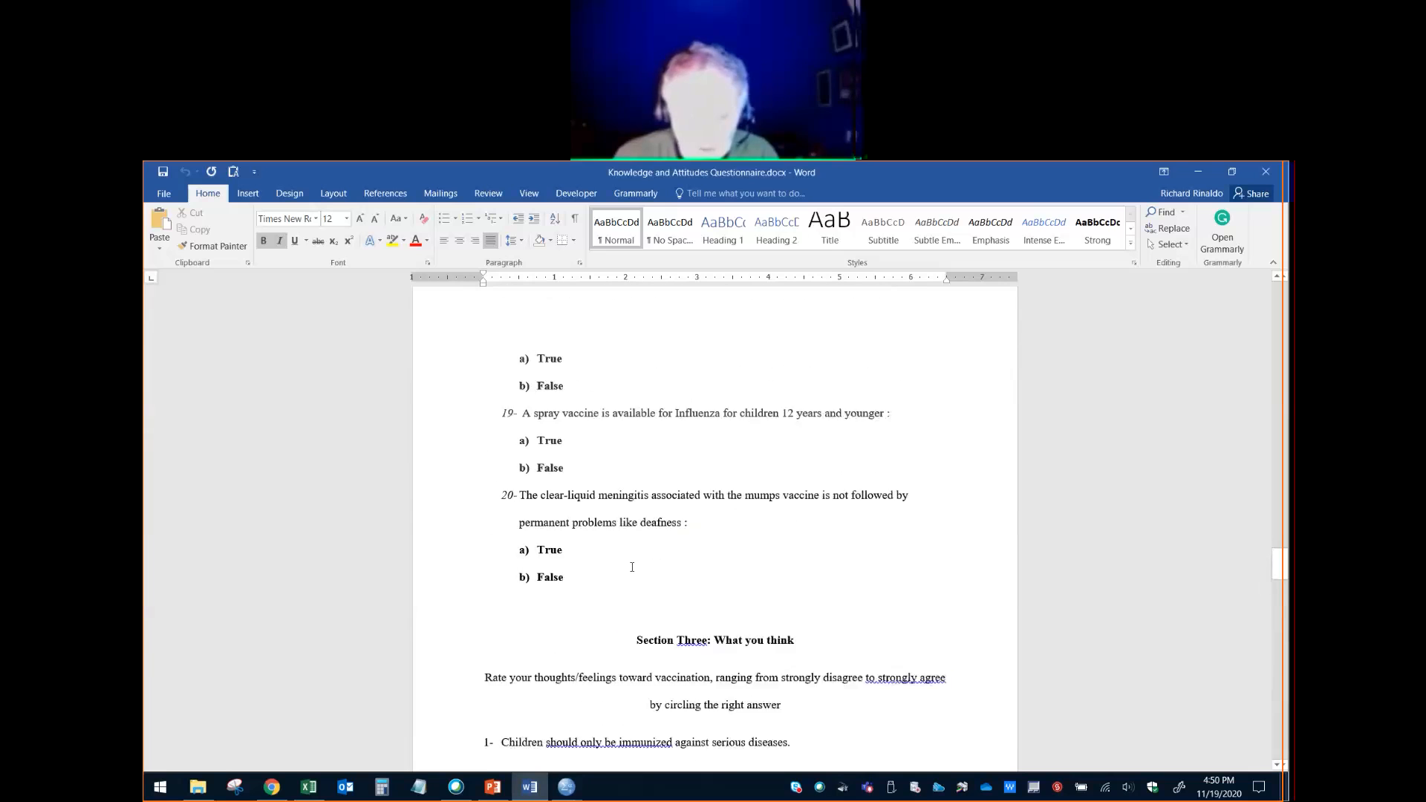
{"action": "scroll", "coordinate": [632, 567], "scroll_direction": "down", "scroll_amount": 3}
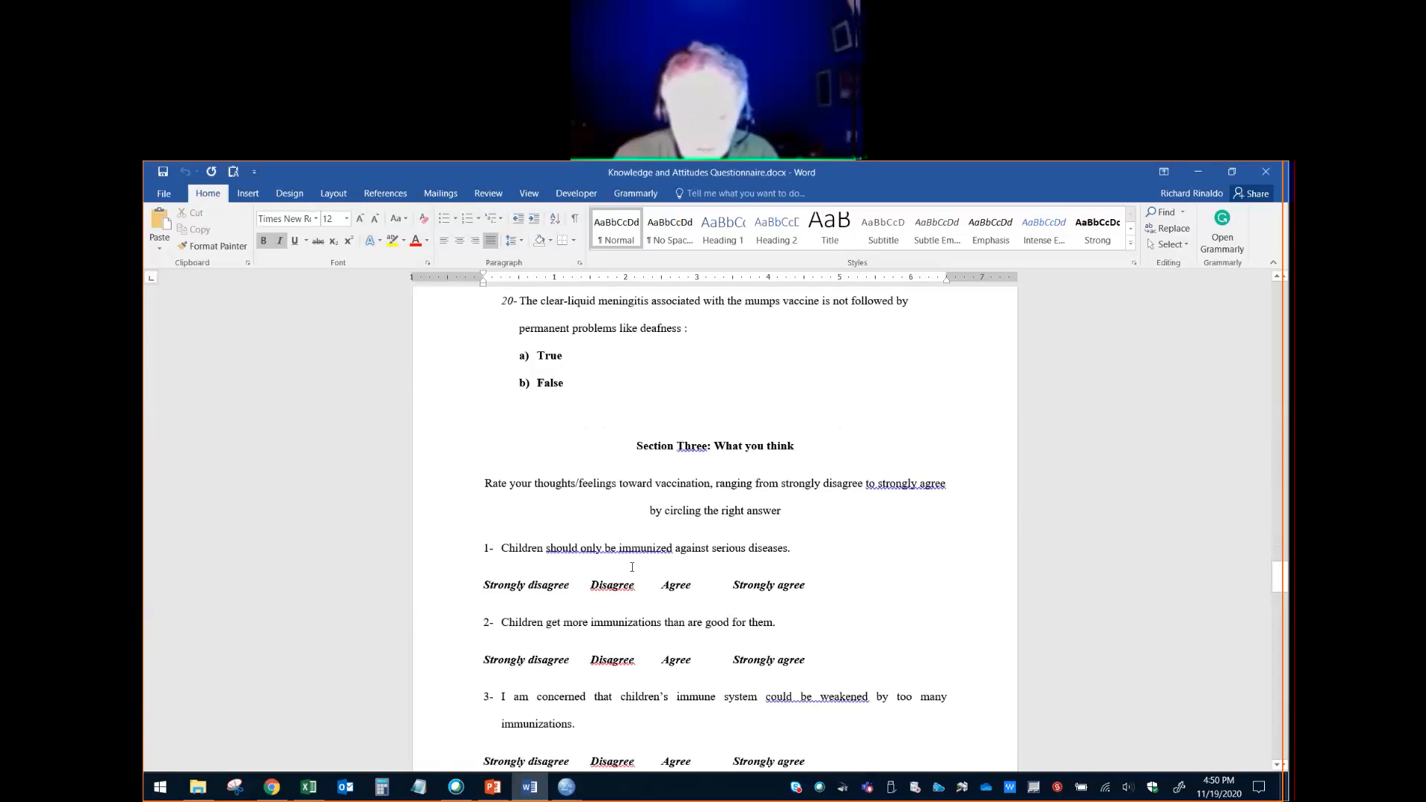
{"action": "scroll", "coordinate": [632, 566], "scroll_direction": "up", "scroll_amount": 9}
{"action": "left_click_drag", "start_coordinate": [1280, 524], "coordinate": [1286, 313]}
{"action": "left_click_drag", "start_coordinate": [1279, 396], "coordinate": [1279, 304]}
- Run a Frequencies analysis with a frequency table on Attitude_1_Q1 in the Reliability Example data
{"action": "key", "text": "alt+Tab"}
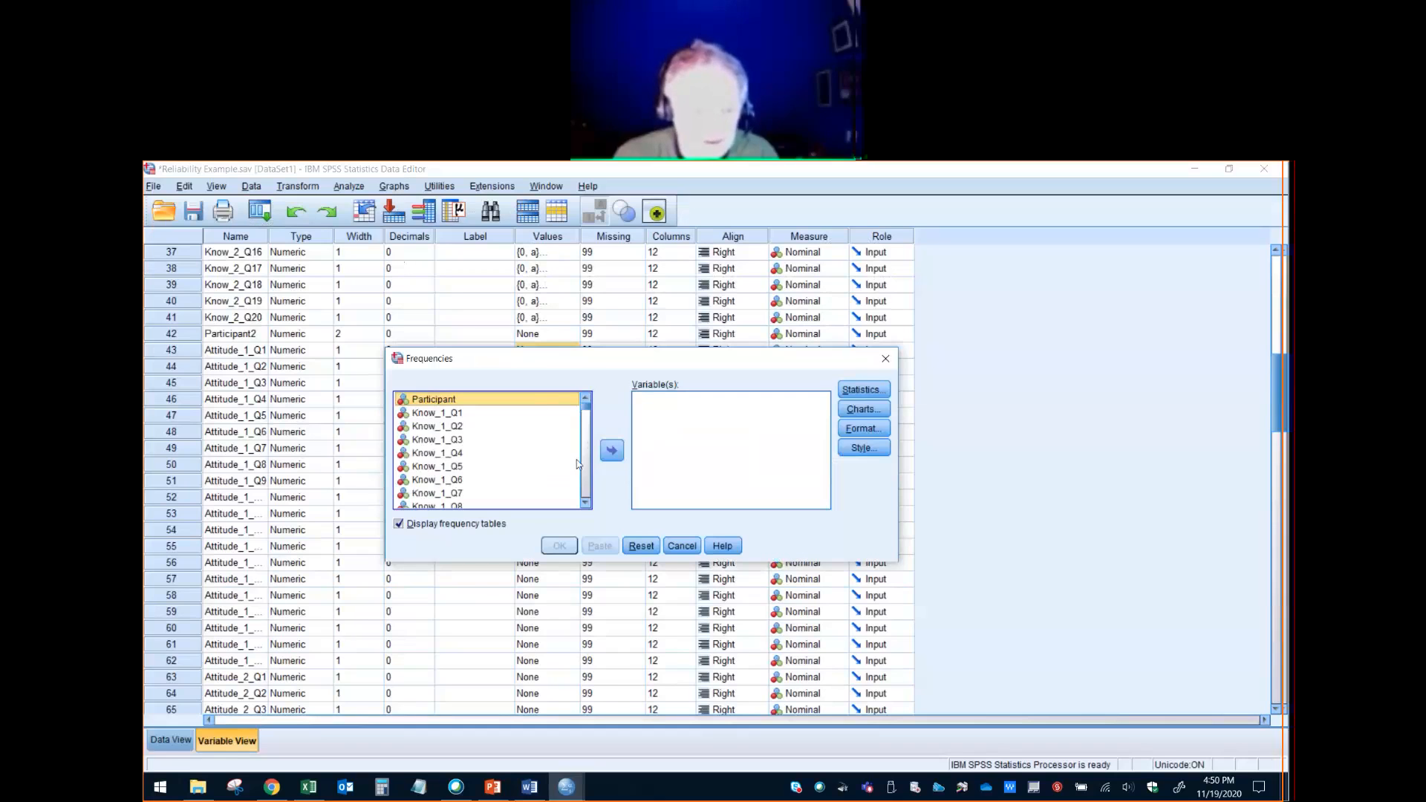
{"action": "scroll", "coordinate": [462, 431], "scroll_direction": "down", "scroll_amount": 13}
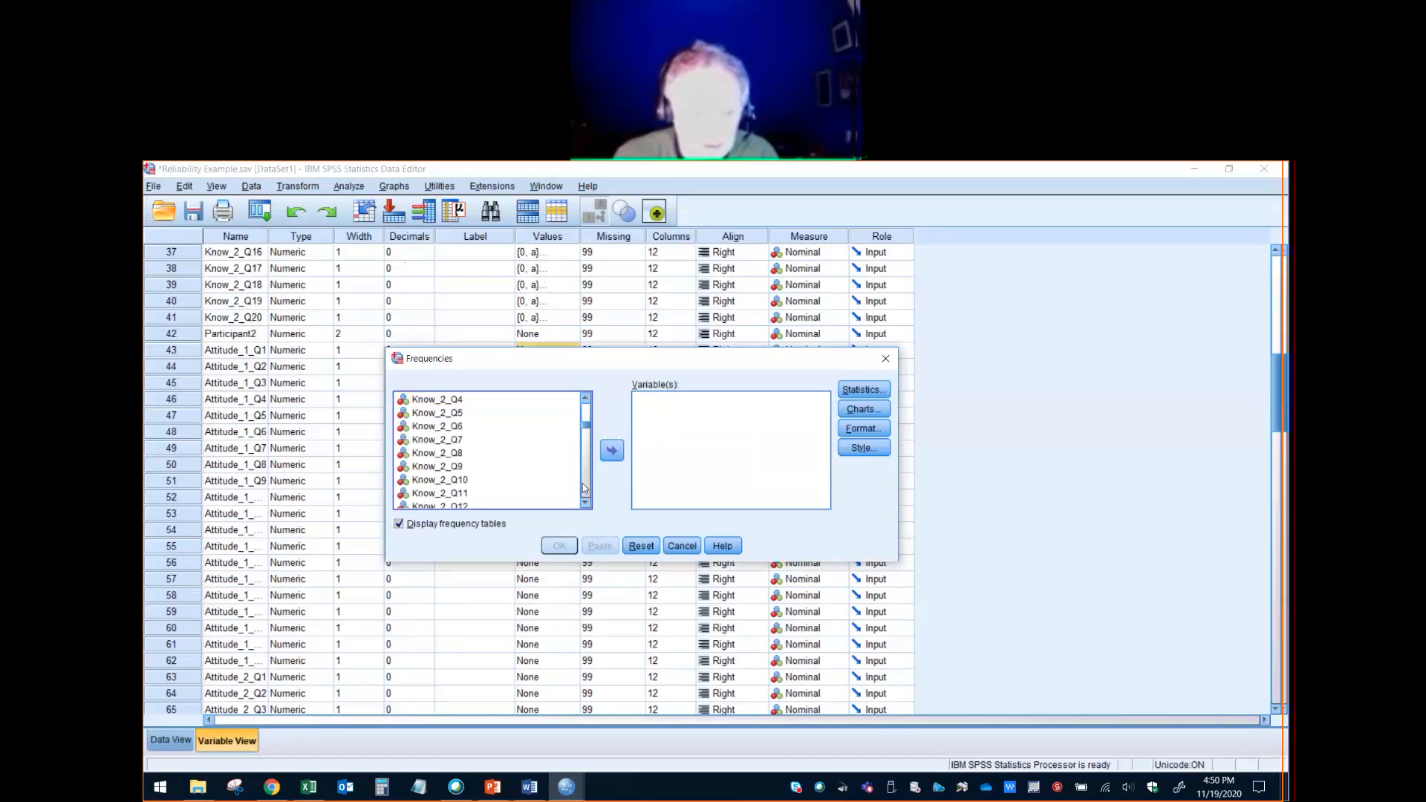
{"action": "left_click", "coordinate": [458, 427]}
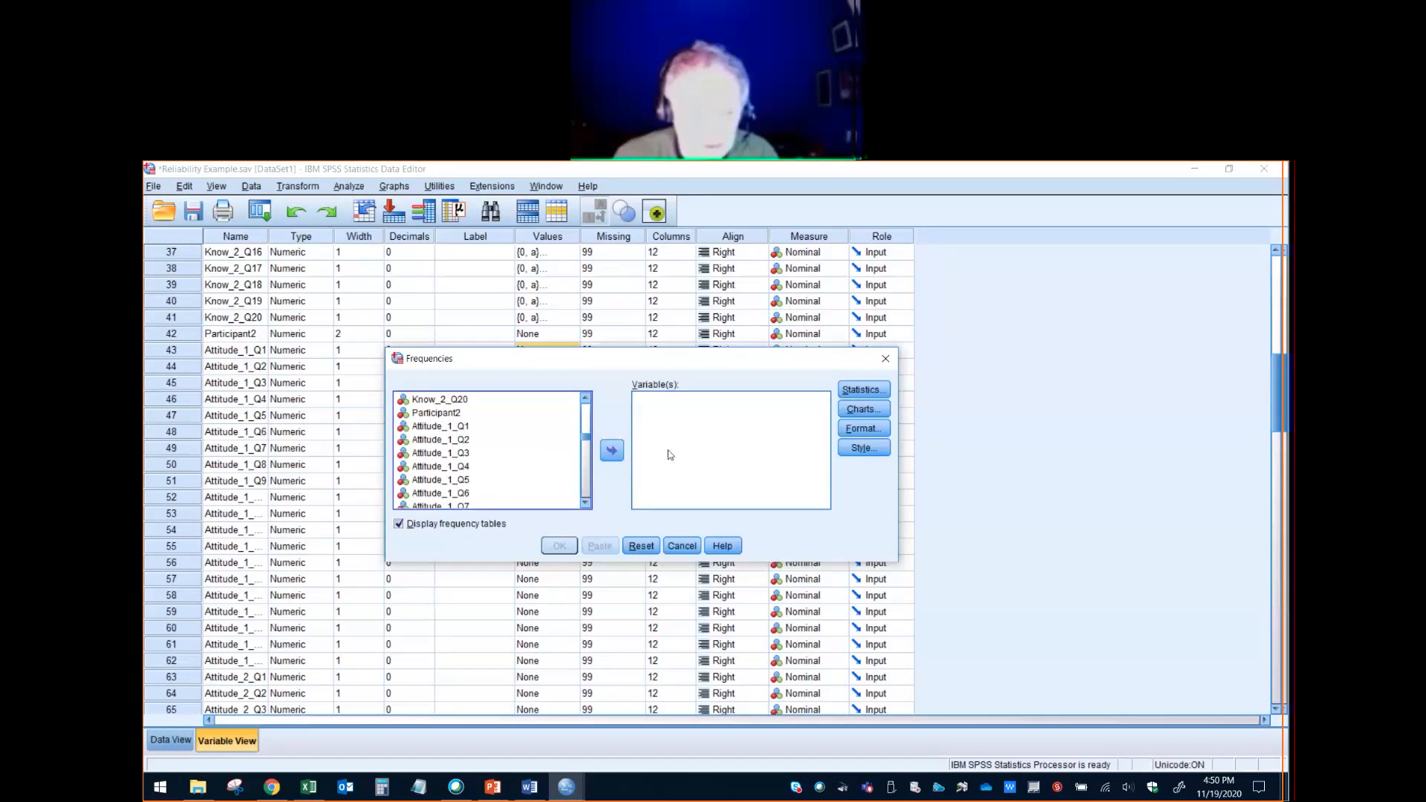
{"action": "left_click", "coordinate": [611, 450]}
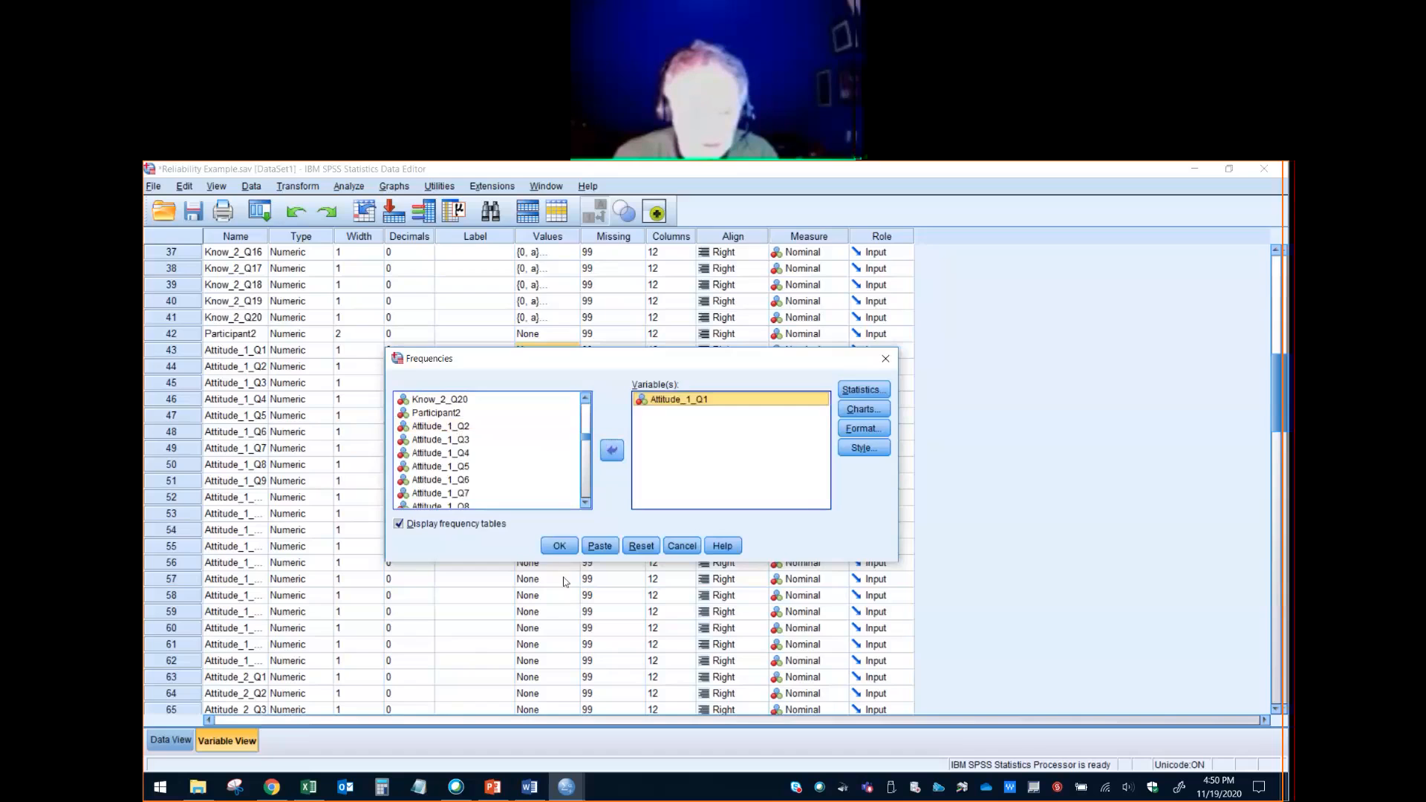
{"action": "left_click", "coordinate": [559, 547]}
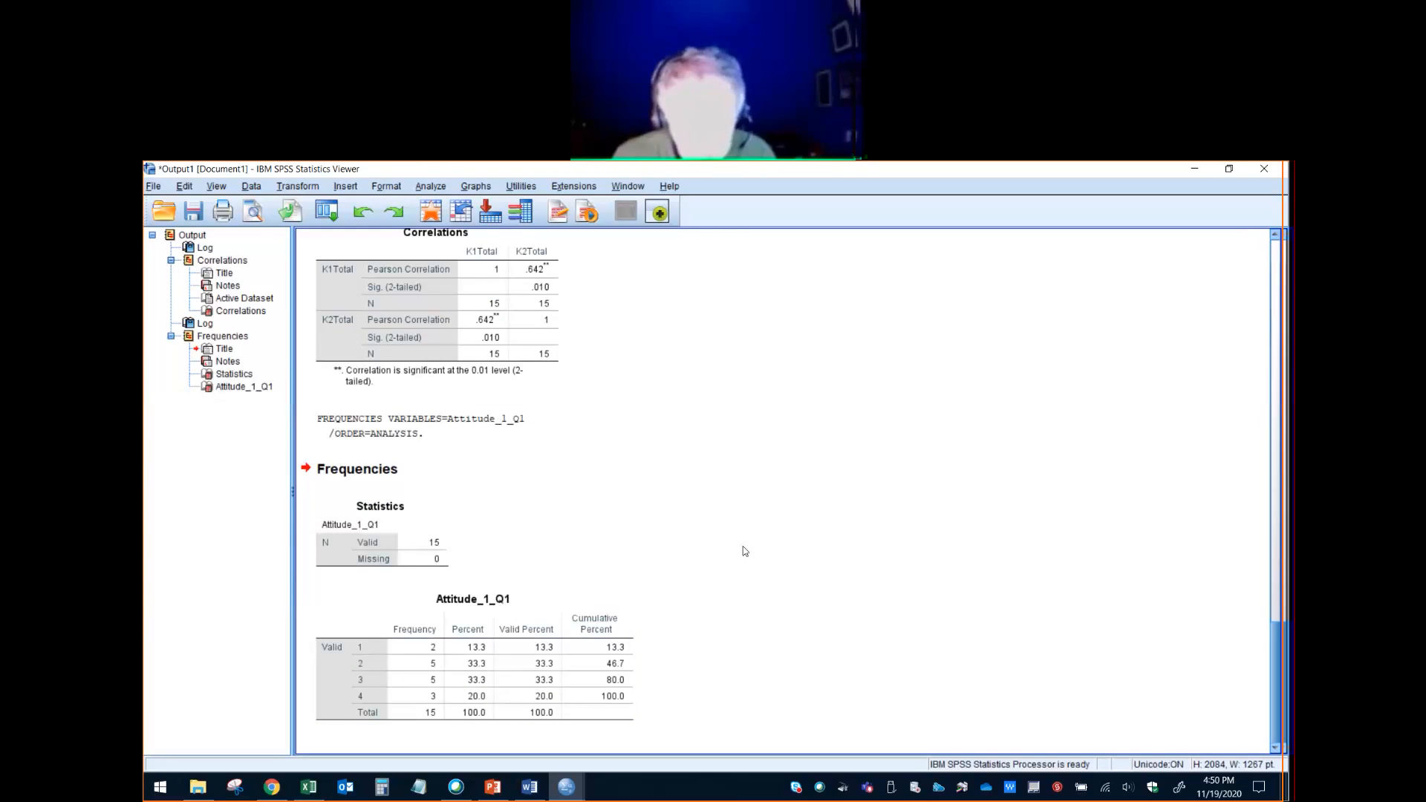
- In Scoring Key.sps, change the first two value pairs of the Attitude_1 RECODE command to (1=4) and (2=3)
{"action": "key", "text": "alt+Tab"}
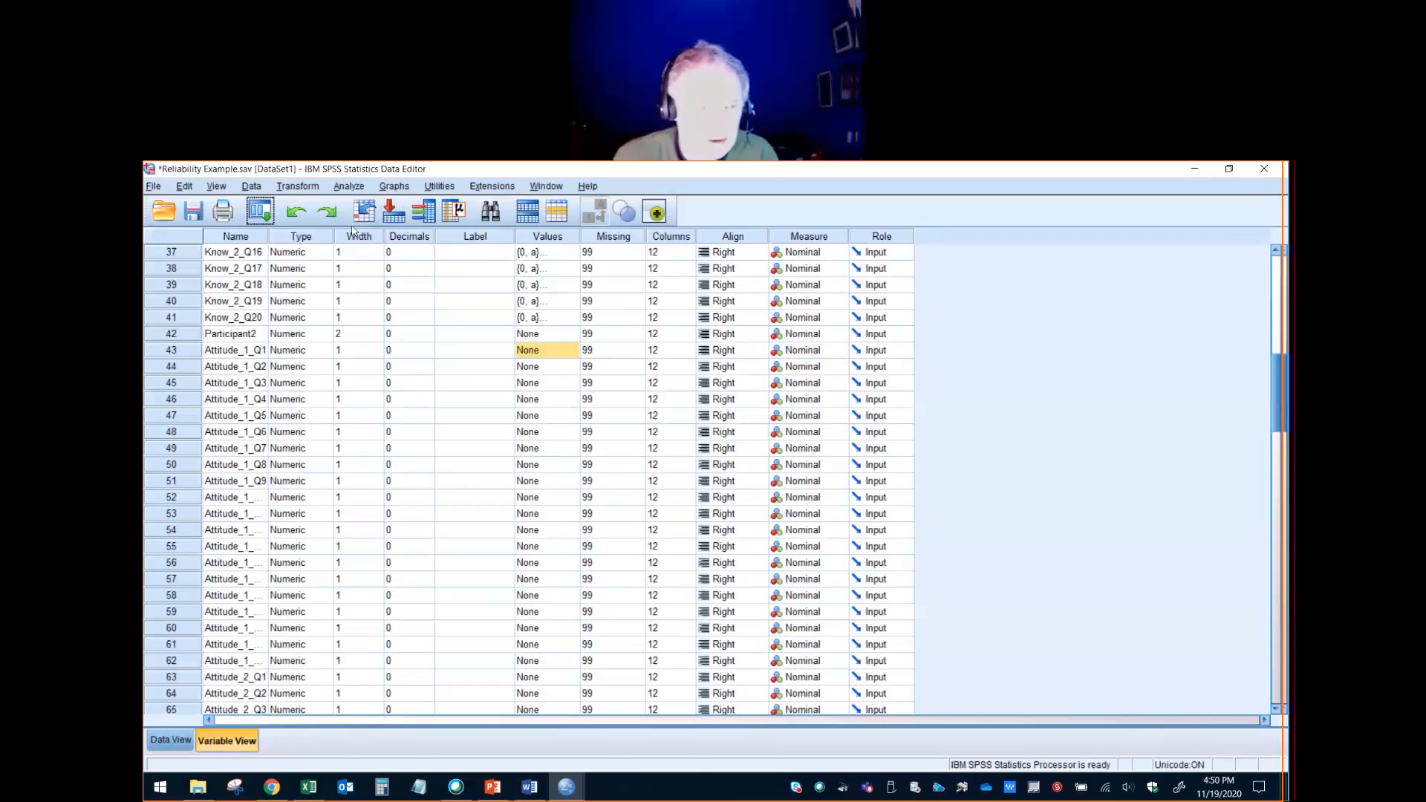
{"action": "left_click", "coordinate": [348, 186]}
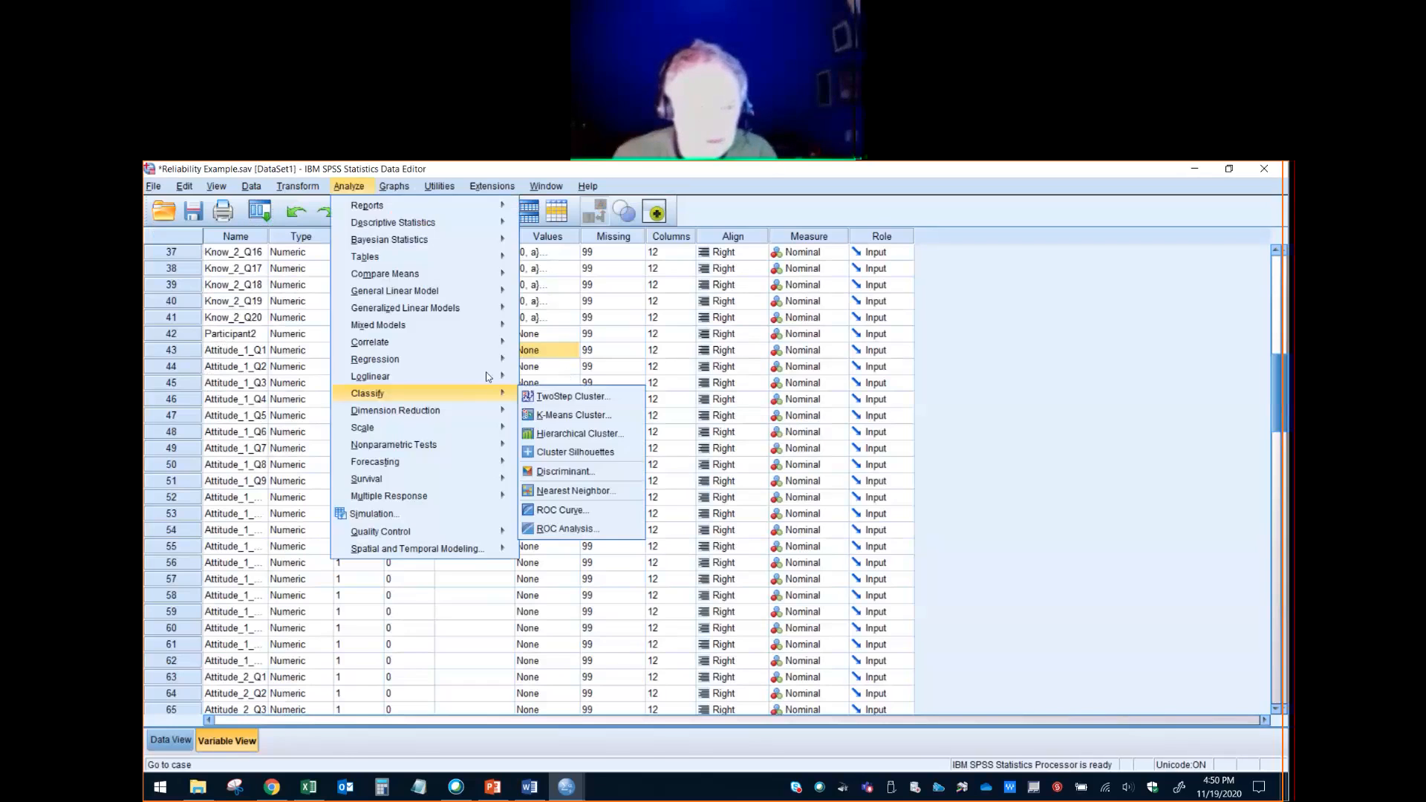
{"action": "left_click", "coordinate": [417, 635]}
{"action": "mouse_move", "coordinate": [561, 789]}
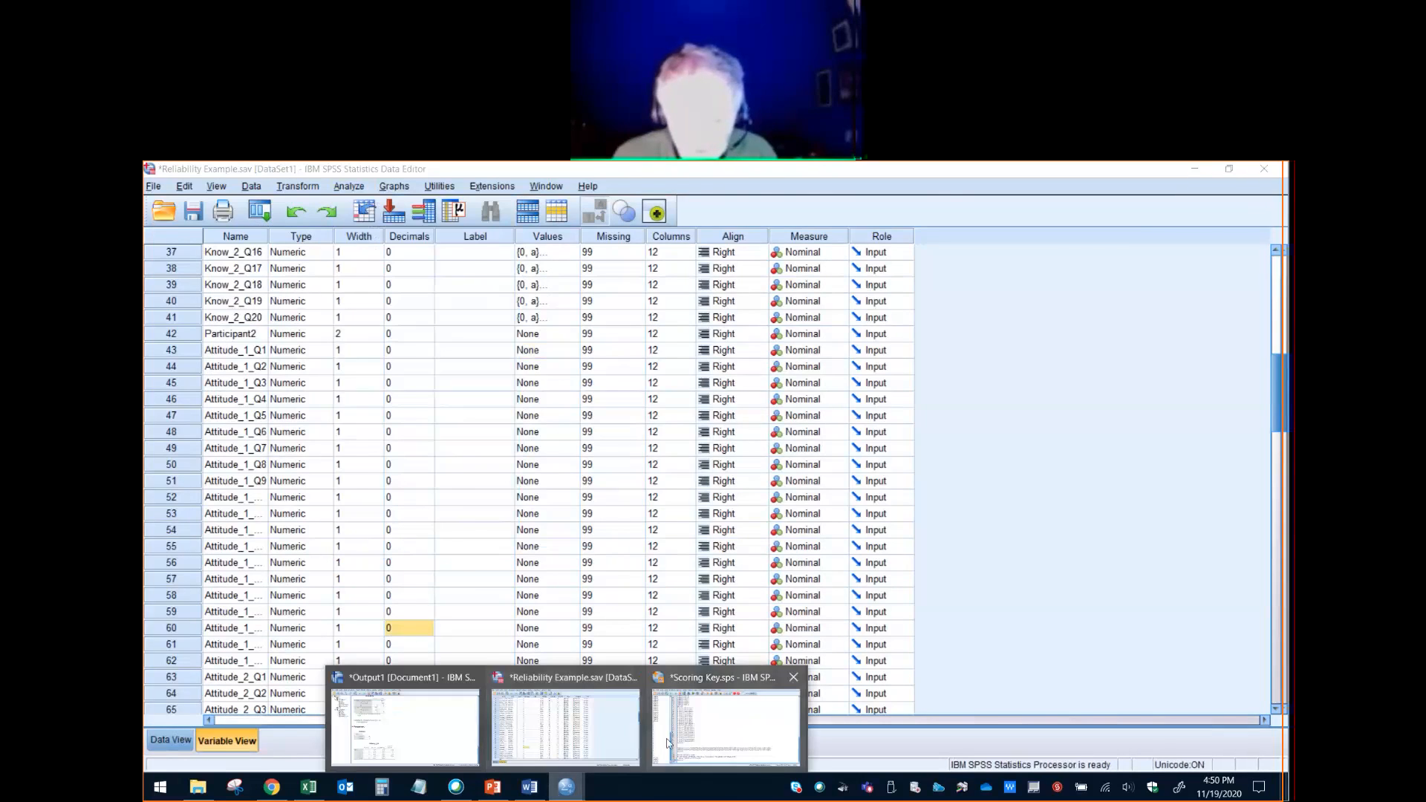
{"action": "left_click", "coordinate": [671, 743]}
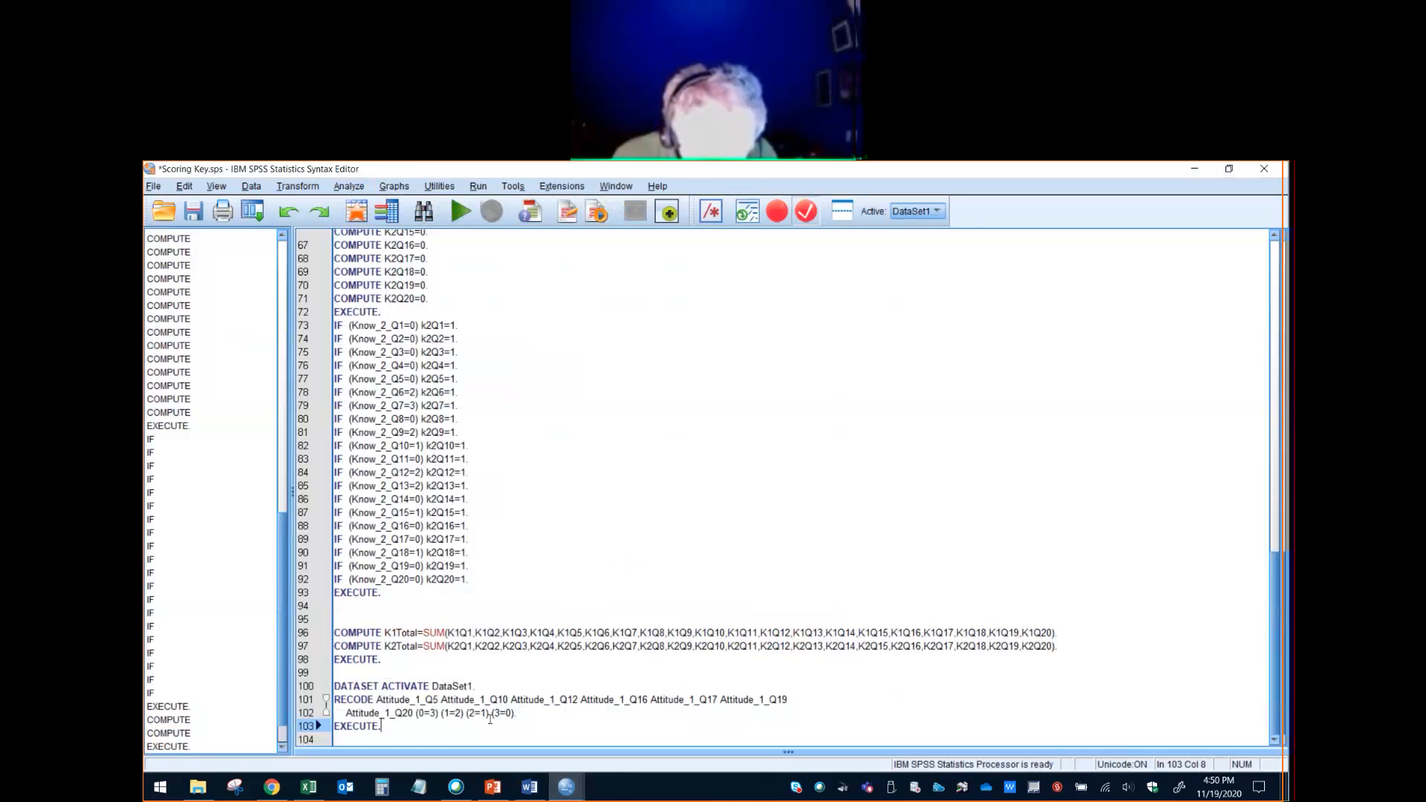
{"action": "left_click", "coordinate": [433, 713]}
{"action": "type", "text": "1"}
{"action": "left_click_drag", "start_coordinate": [436, 713], "coordinate": [456, 713]}
{"action": "type", "text": "4) (2="}
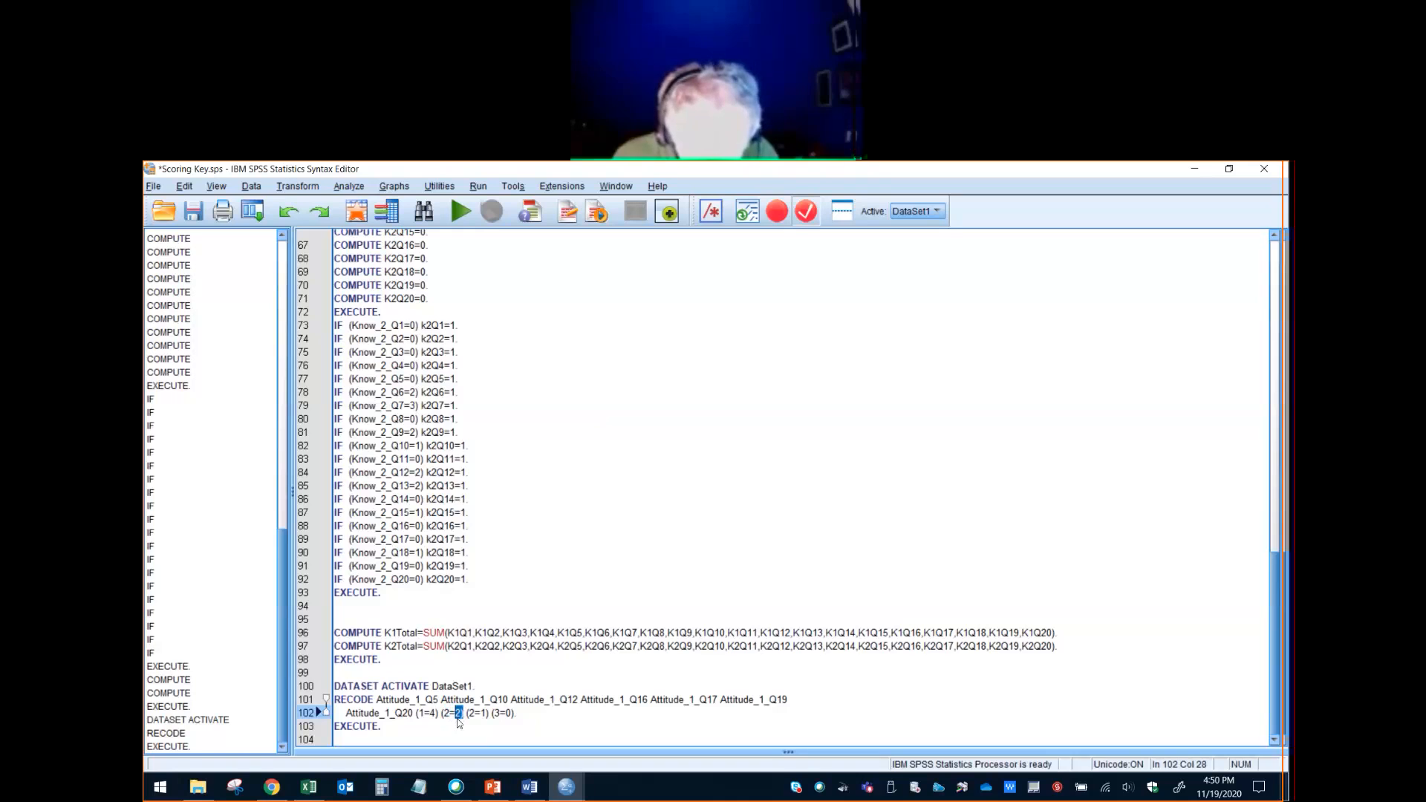
{"action": "type", "text": "3"}
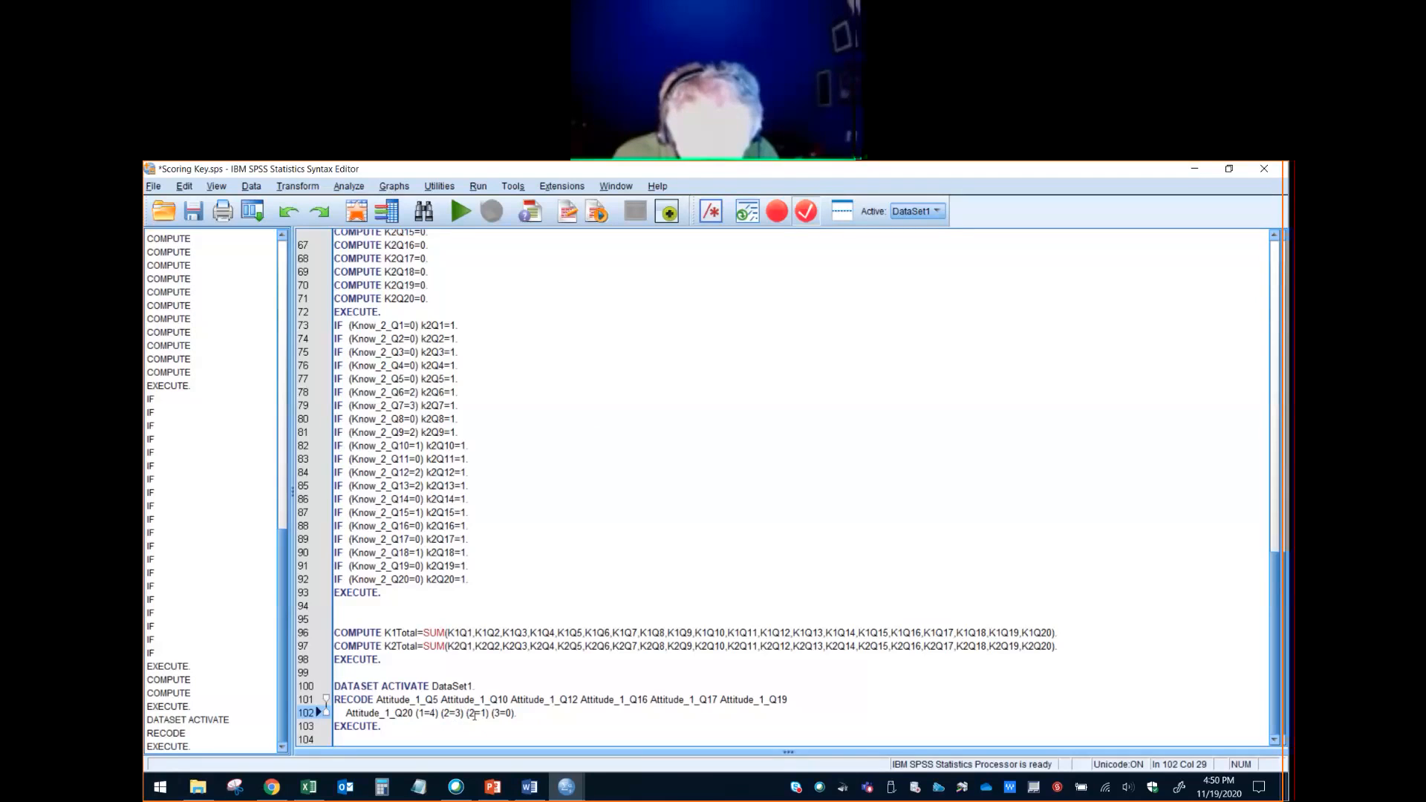
- Change the last two value pairs of the Attitude_1 RECODE command to (3=2) and (4=1)
{"action": "left_click_drag", "start_coordinate": [468, 713], "coordinate": [483, 713]}
{"action": "type", "text": "3="}
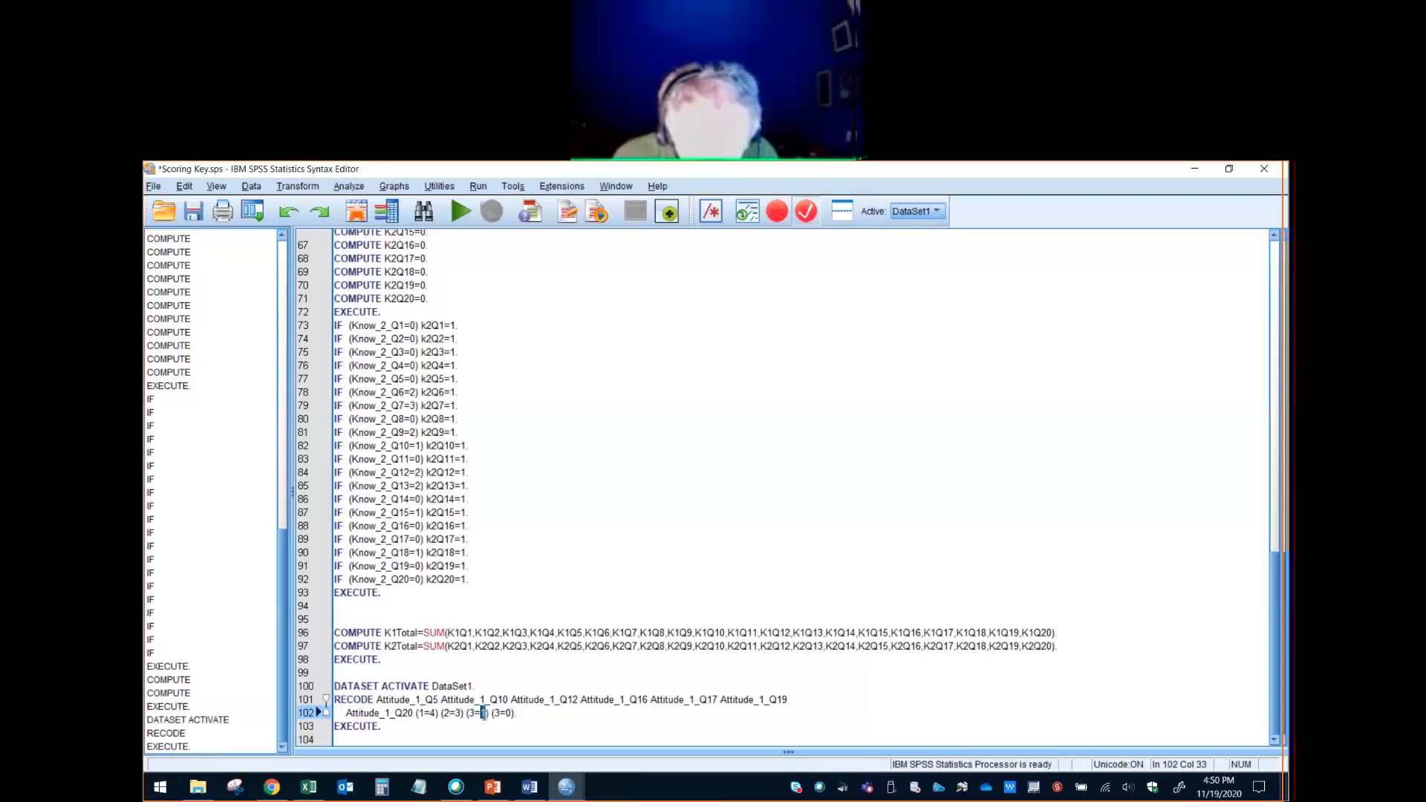
{"action": "type", "text": "2) (4"}
{"action": "left_click", "coordinate": [511, 714]}
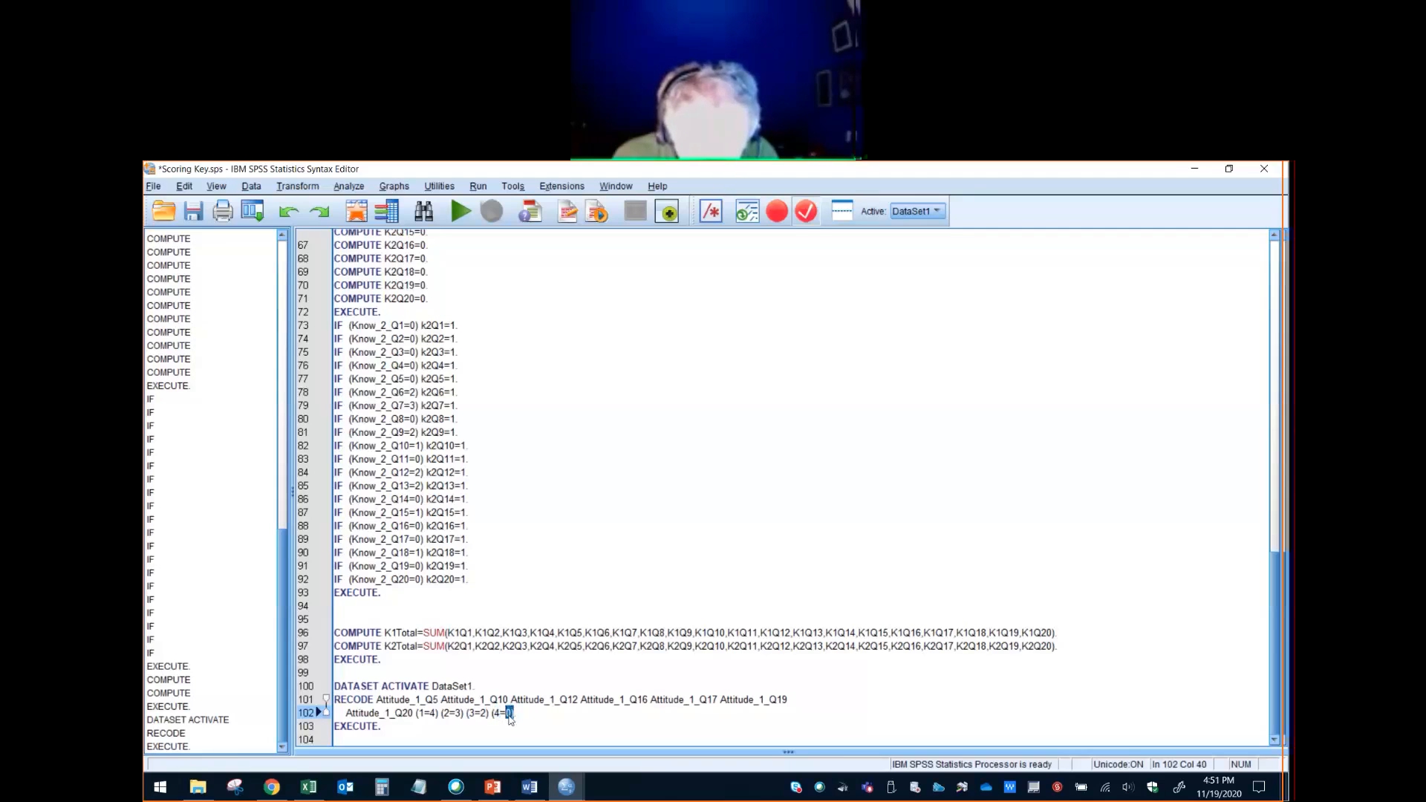
{"action": "double_click", "coordinate": [508, 713]}
{"action": "type", "text": "1"}
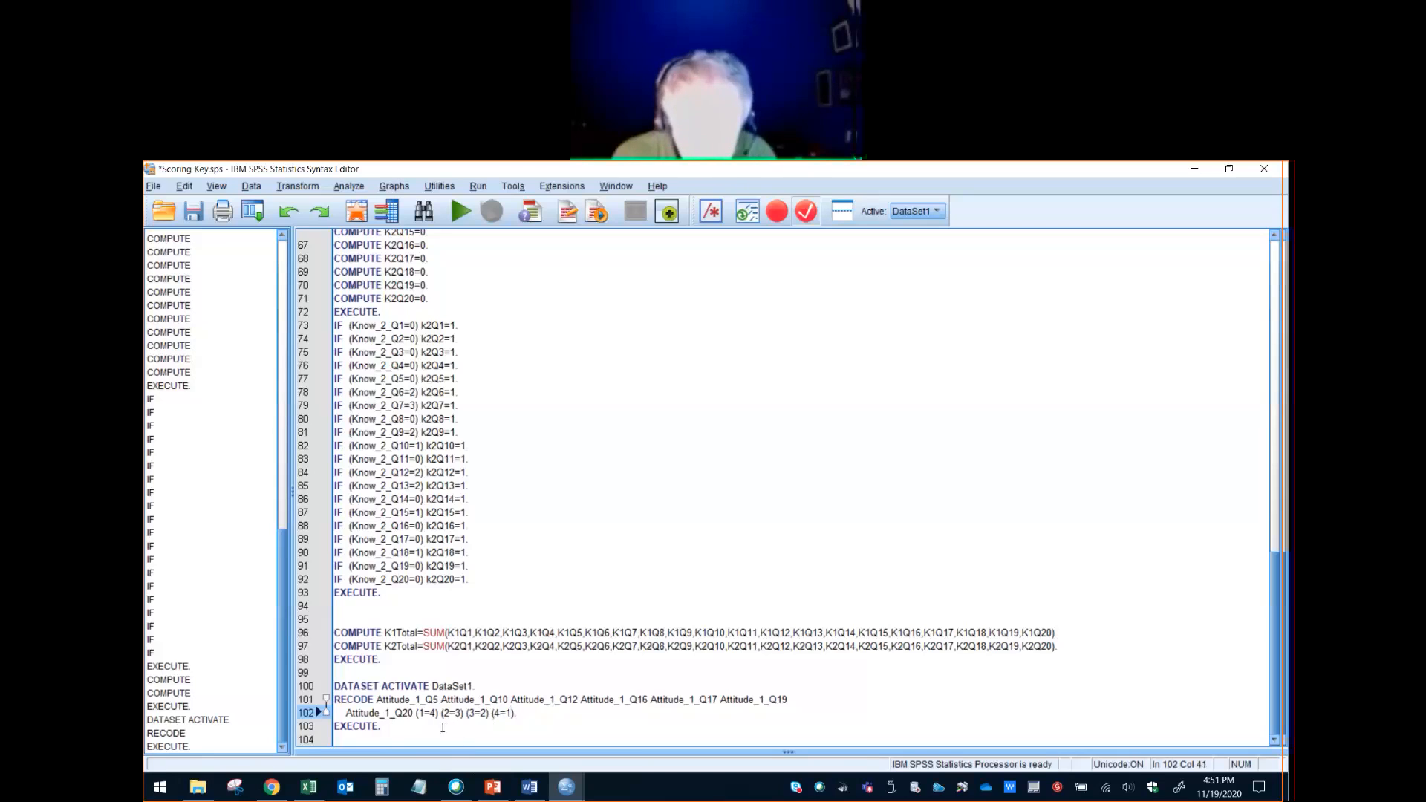
- Run the edited Attitude_1 RECODE command with its EXECUTE line and return to the syntax file
{"action": "left_click", "coordinate": [328, 702], "text": "shift"}
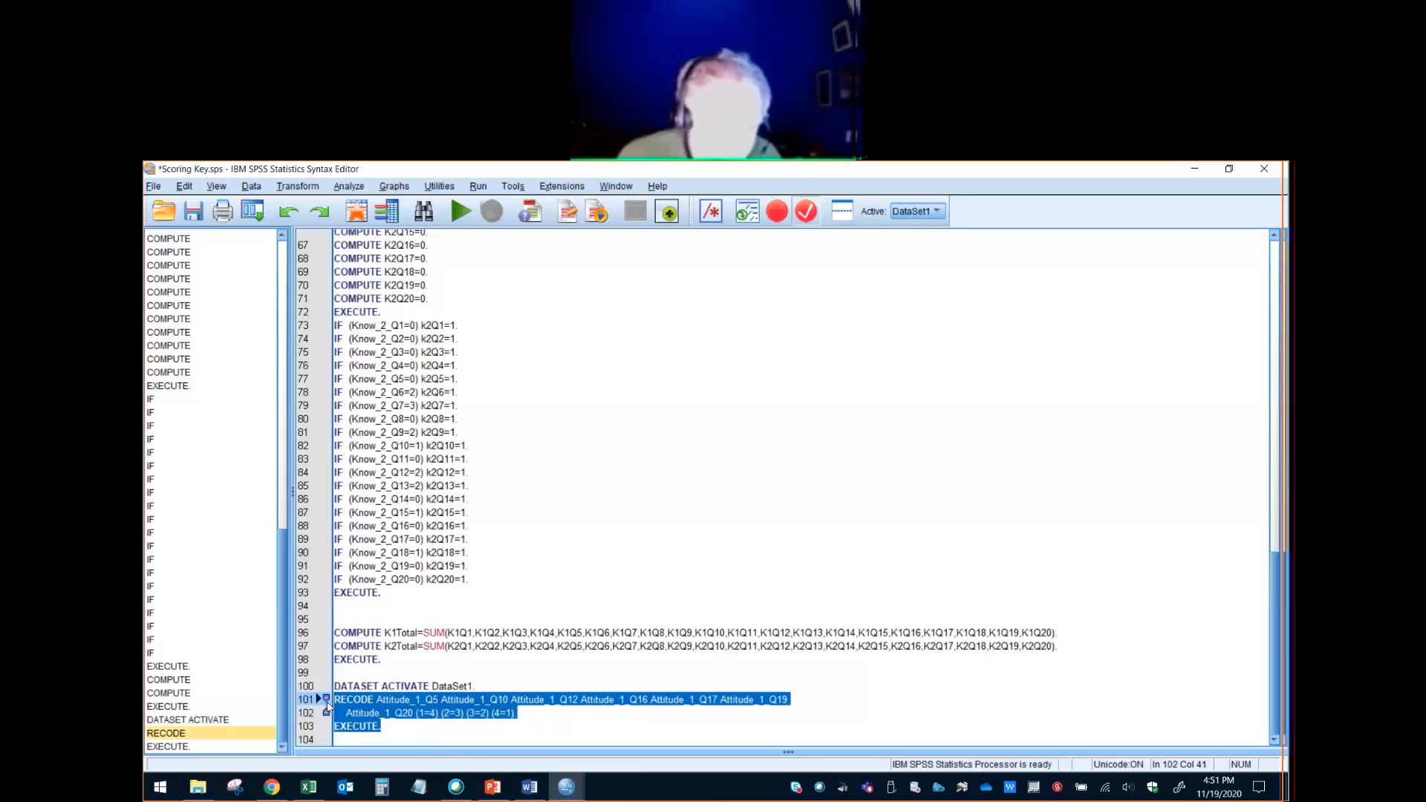
{"action": "left_click", "coordinate": [460, 212]}
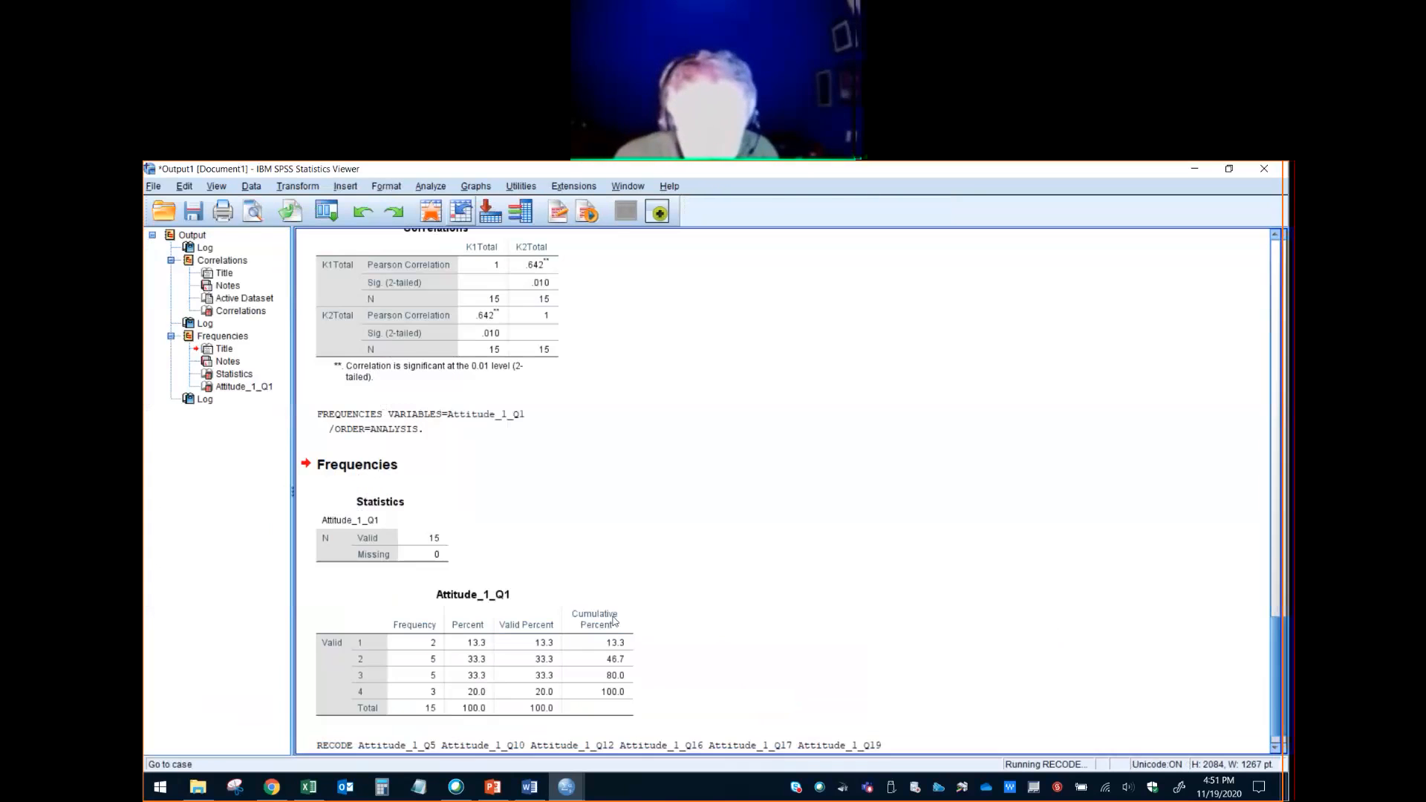
{"action": "left_click", "coordinate": [473, 689]}
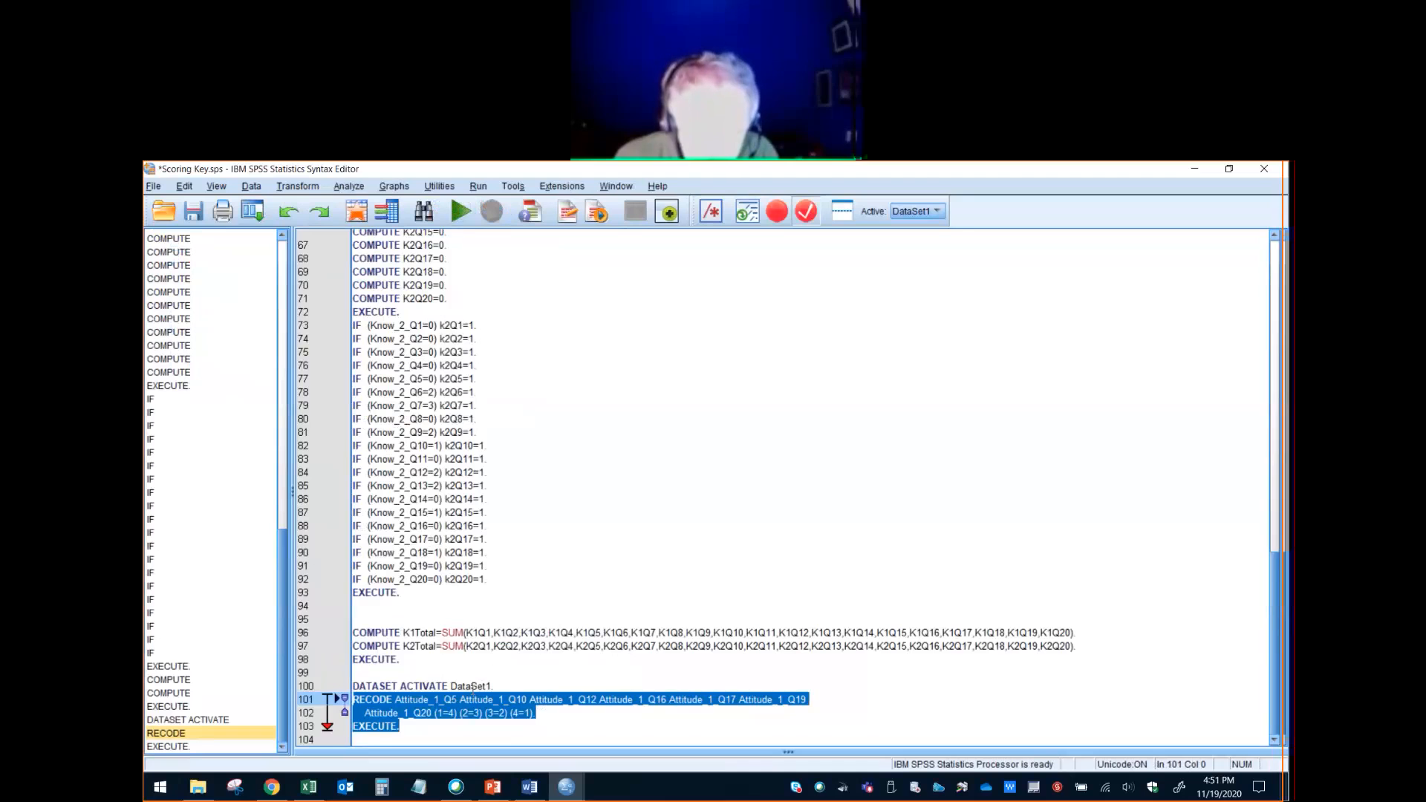
- Duplicate the two-line Attitude_1 RECODE command directly below itself, above the EXECUTE line
{"action": "left_click_drag", "start_coordinate": [530, 712], "coordinate": [331, 704]}
{"action": "key", "text": "ctrl+c"}
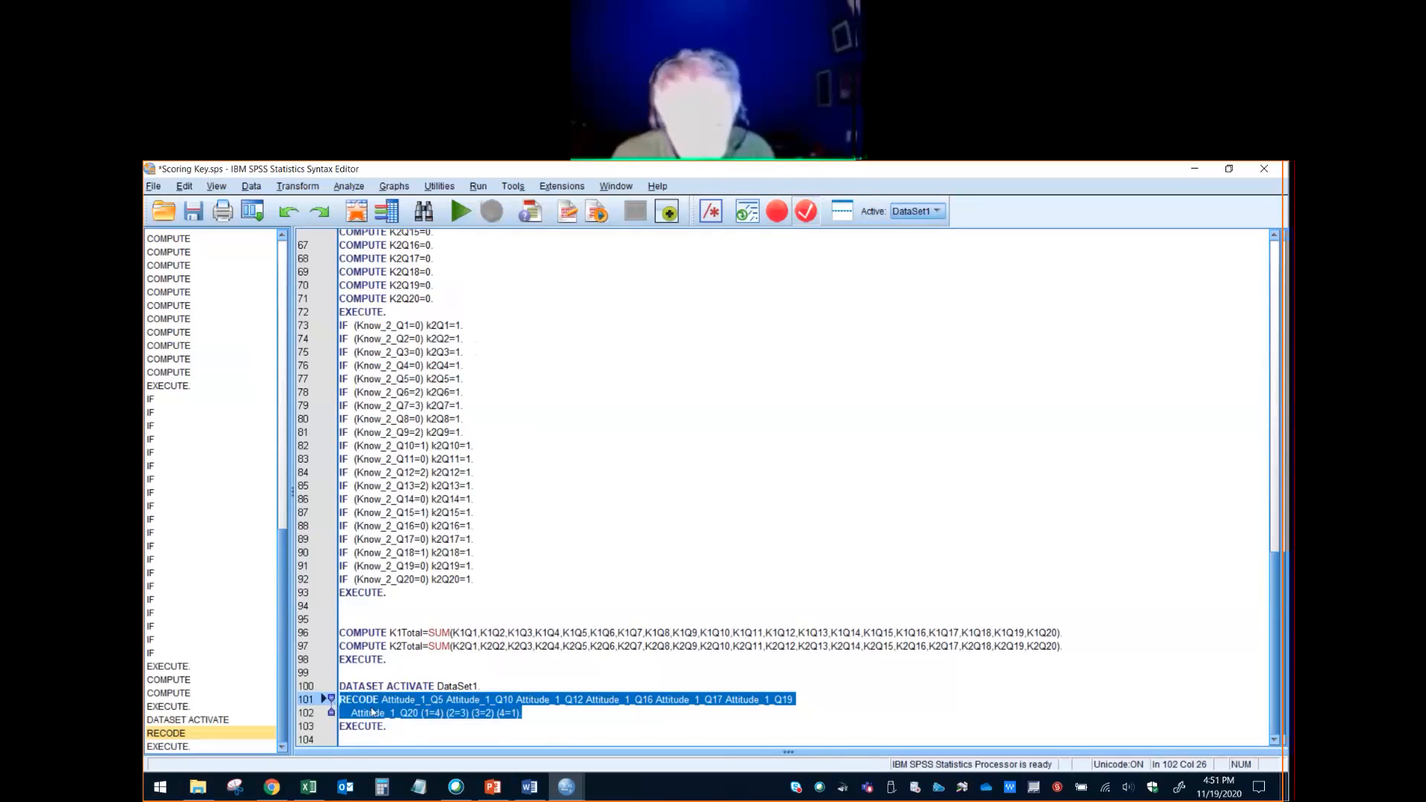
{"action": "left_click", "coordinate": [535, 719]}
{"action": "key", "text": "Return"}
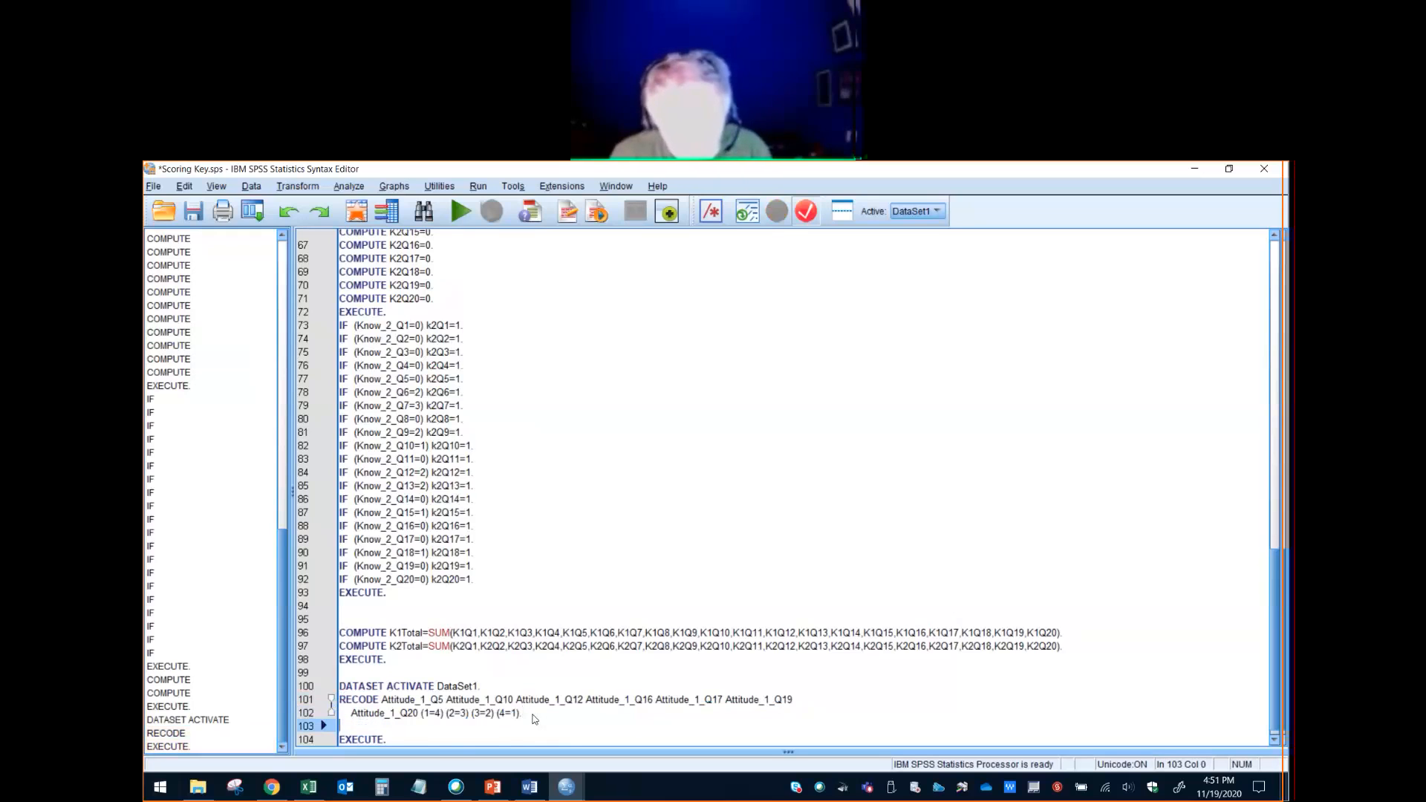
{"action": "key", "text": "ctrl+v"}
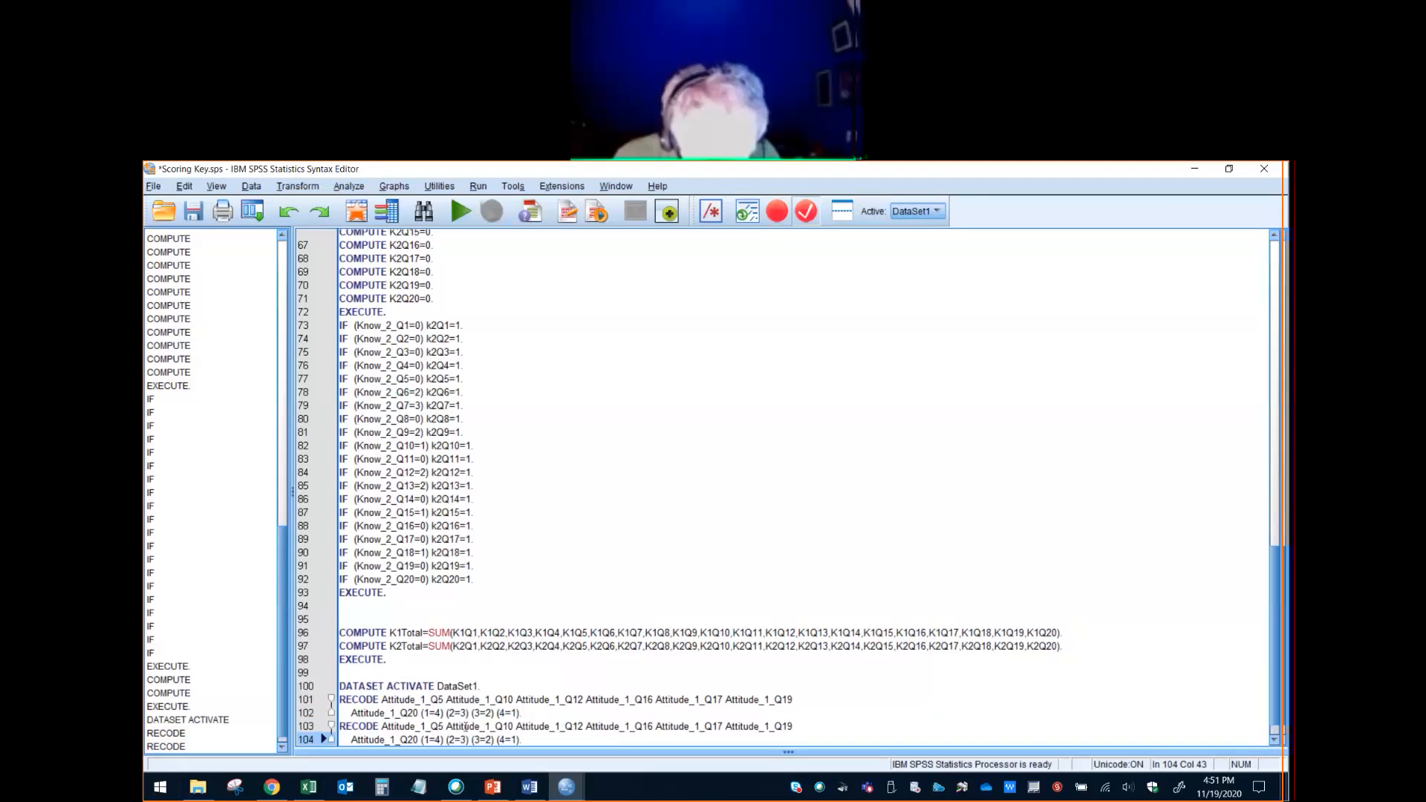
- Change all seven item names in the copied RECODE command to Attitude_2 and run it with its EXECUTE line
{"action": "left_click_drag", "start_coordinate": [428, 728], "coordinate": [767, 728]}
{"action": "type", "text": "2"}
{"action": "type", "text": "2"}
{"action": "type", "text": "2"}
{"action": "type", "text": "2"}
{"action": "type", "text": "2"}
{"action": "type", "text": "2"}
{"action": "scroll", "coordinate": [473, 696], "scroll_direction": "down", "scroll_amount": 1}
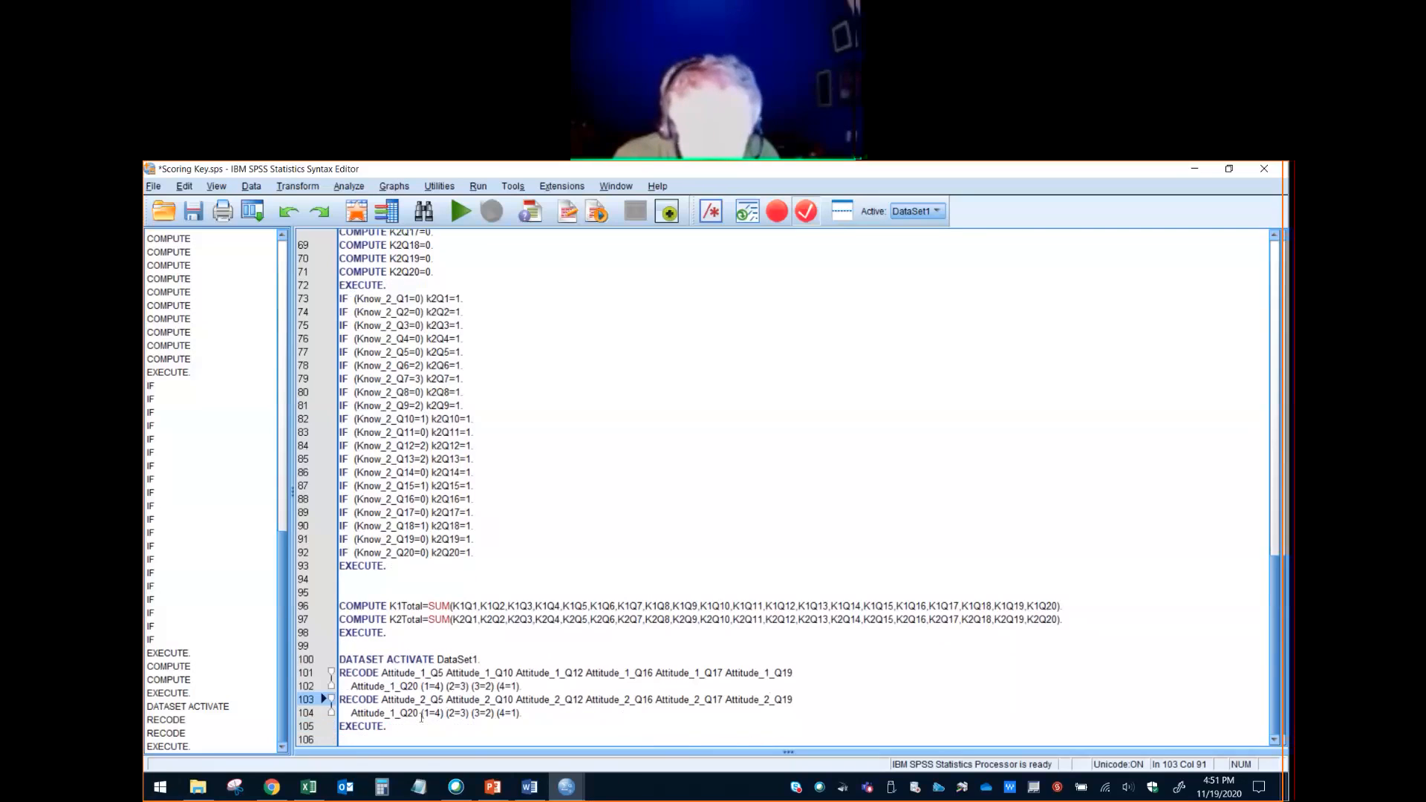
{"action": "type", "text": "2"}
{"action": "left_click_drag", "start_coordinate": [392, 714], "coordinate": [339, 700]}
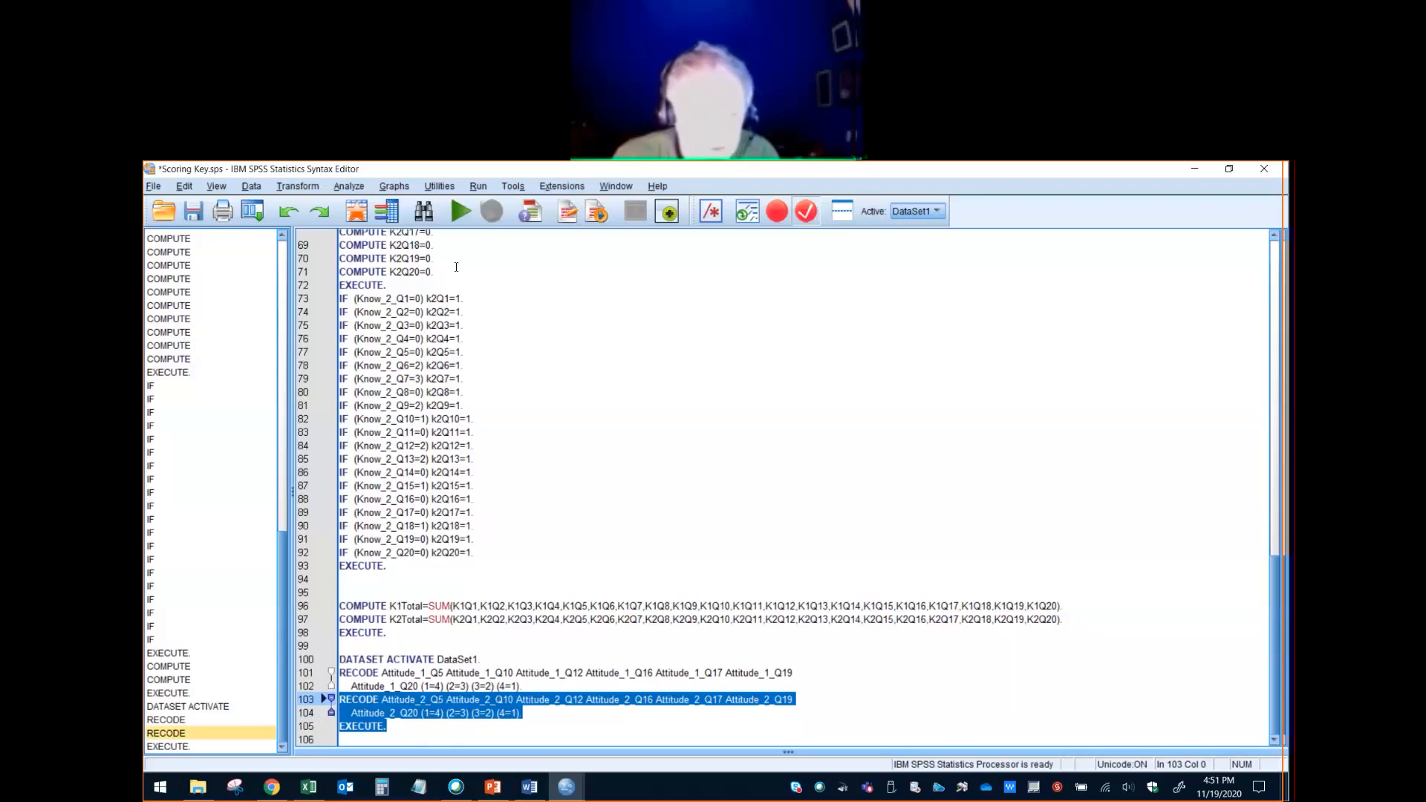
{"action": "left_click", "coordinate": [461, 212]}
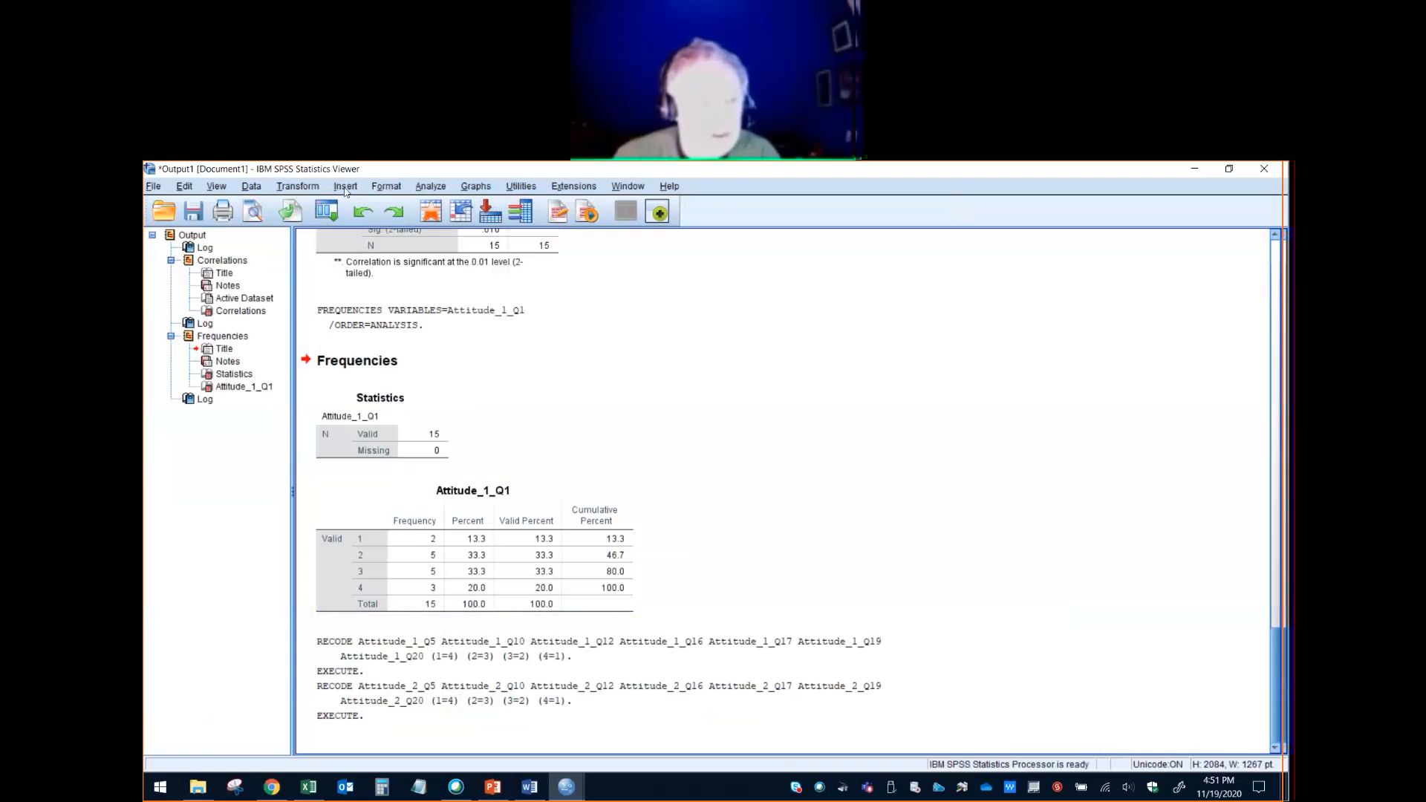
- Start a Compute Variable transformation with Attitude01 as the target variable
{"action": "left_click", "coordinate": [297, 187]}
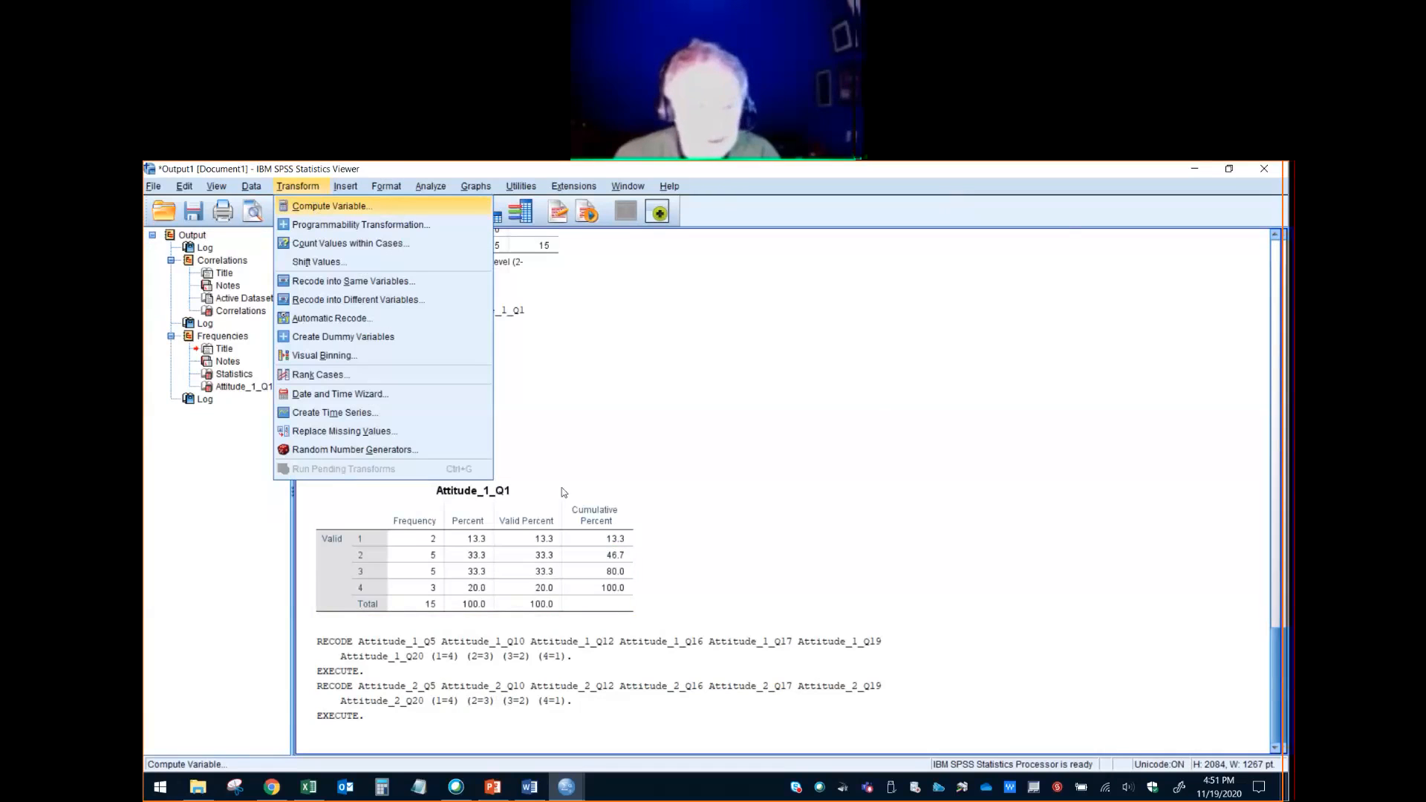
{"action": "left_click", "coordinate": [315, 210]}
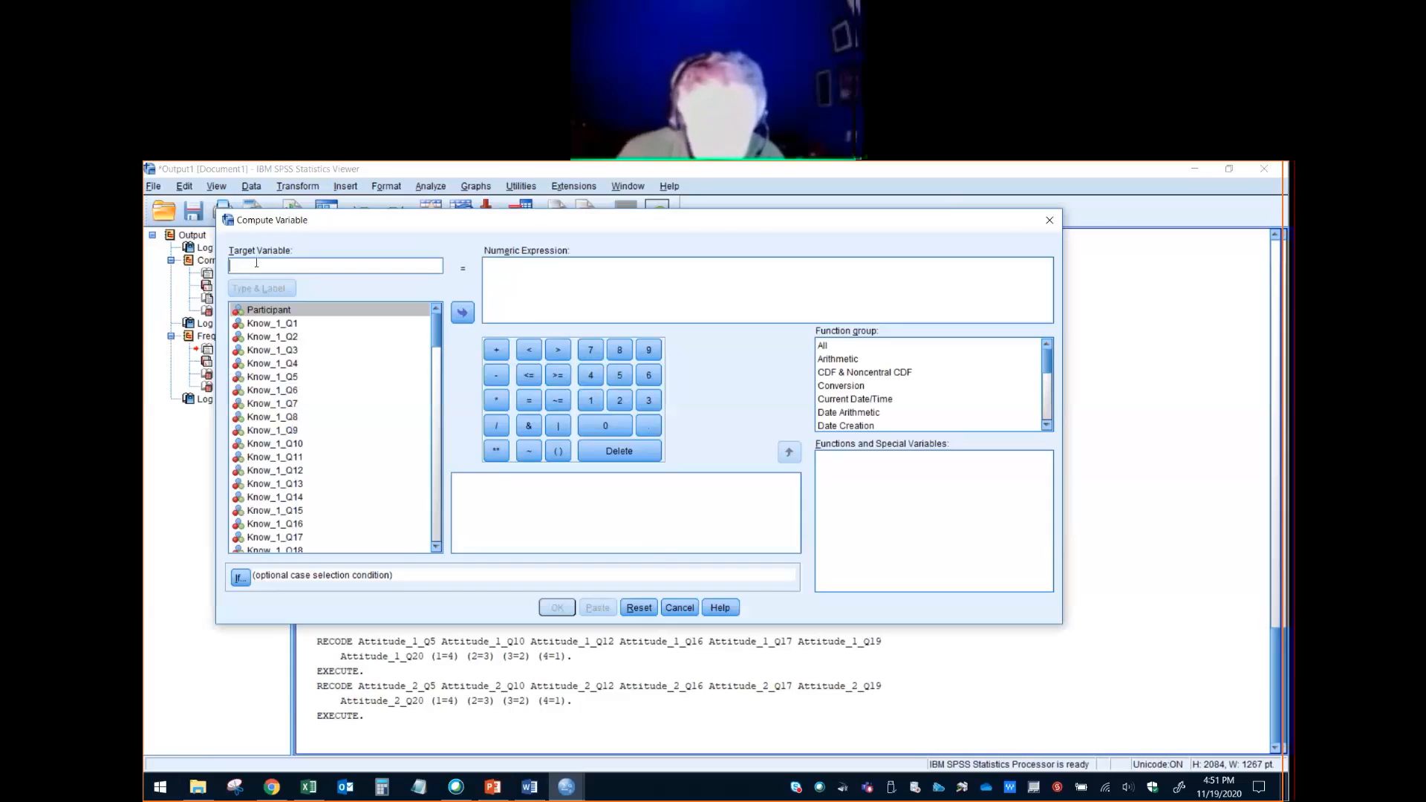
{"action": "type", "text": "Attitude"}
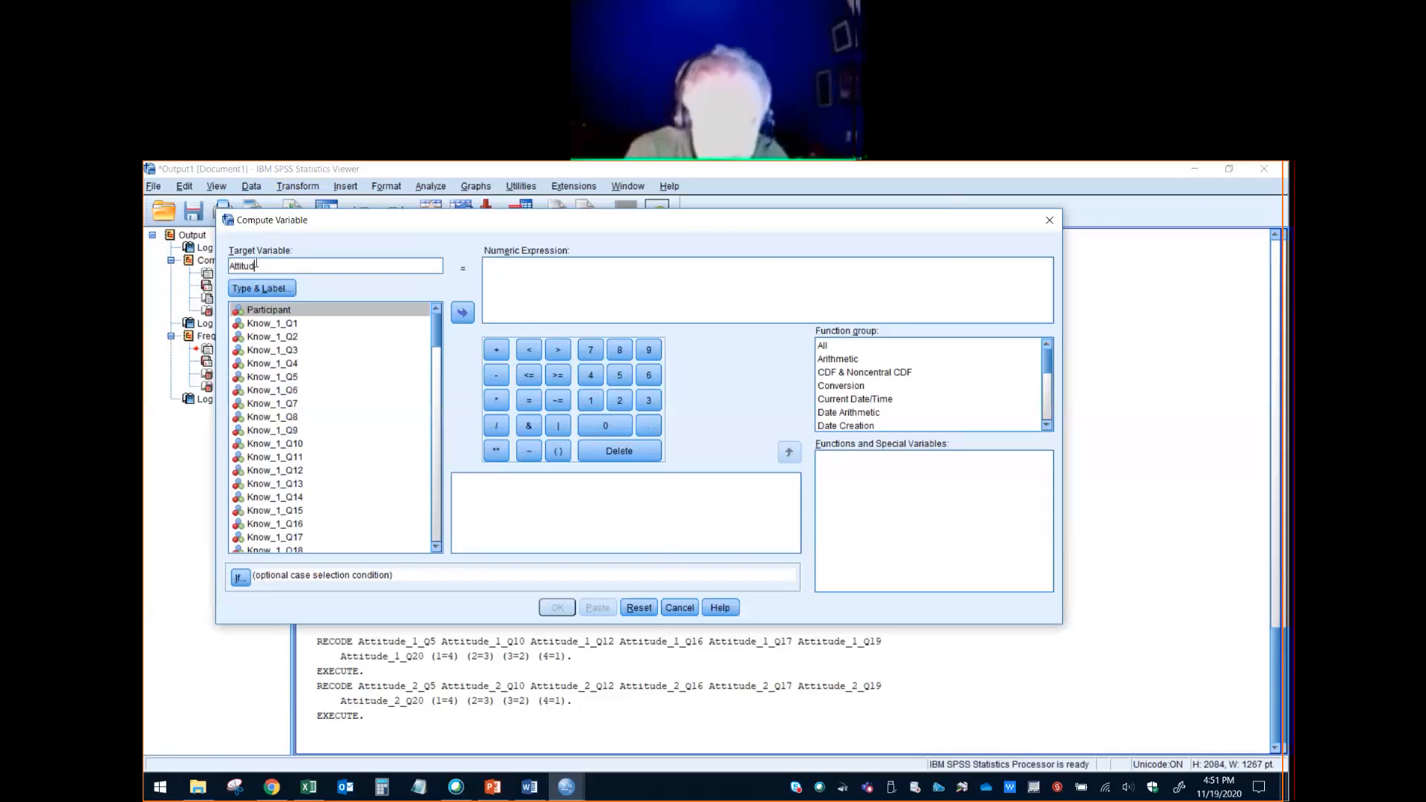
{"action": "type", "text": "01"}
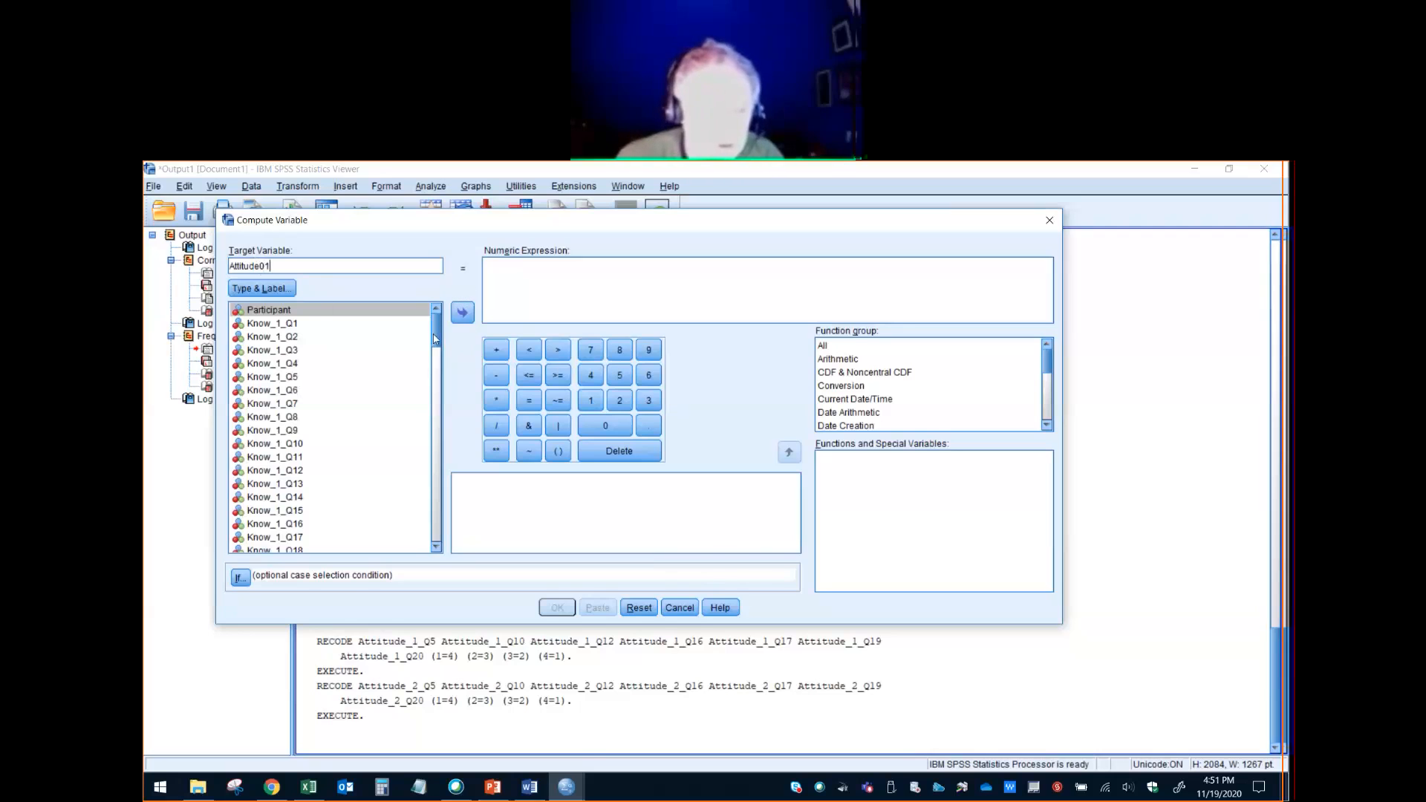
- Begin the numeric expression as the sum of Attitude_1_Q1, Attitude_1_Q2 and Attitude_1_Q3, ending with a plus sign
{"action": "left_click_drag", "start_coordinate": [435, 338], "coordinate": [434, 398]}
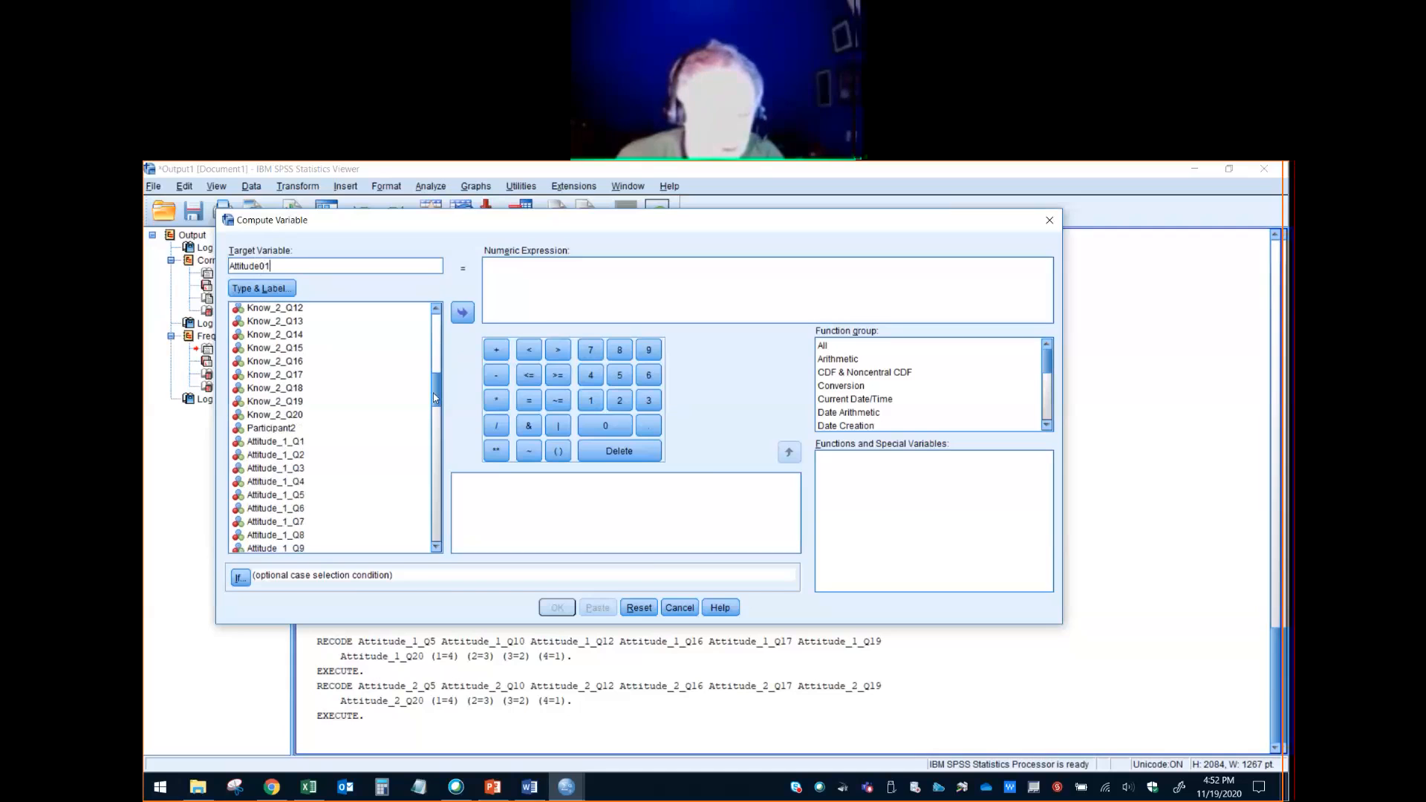
{"action": "left_click", "coordinate": [304, 442]}
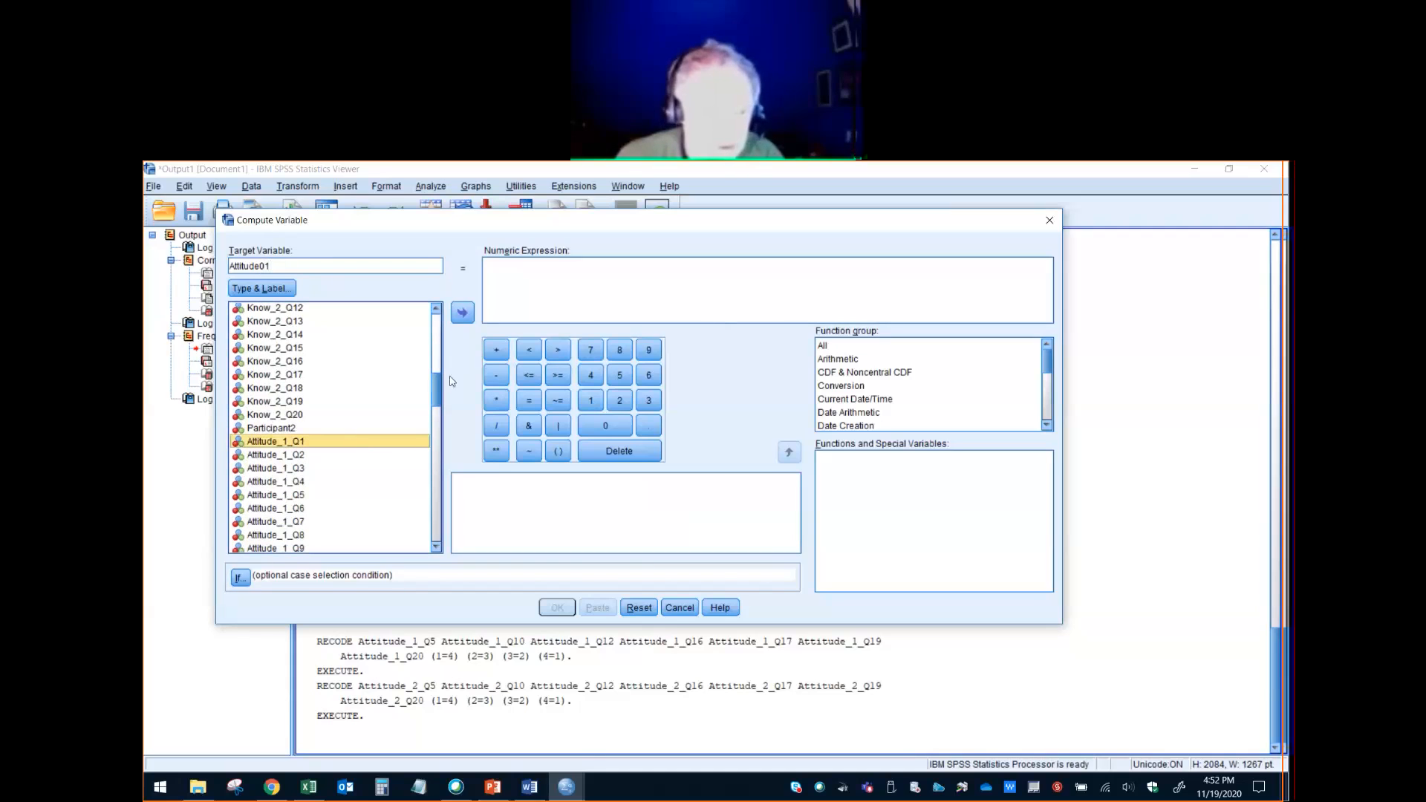
{"action": "left_click", "coordinate": [462, 312]}
{"action": "left_click", "coordinate": [496, 350]}
{"action": "left_click", "coordinate": [321, 454]}
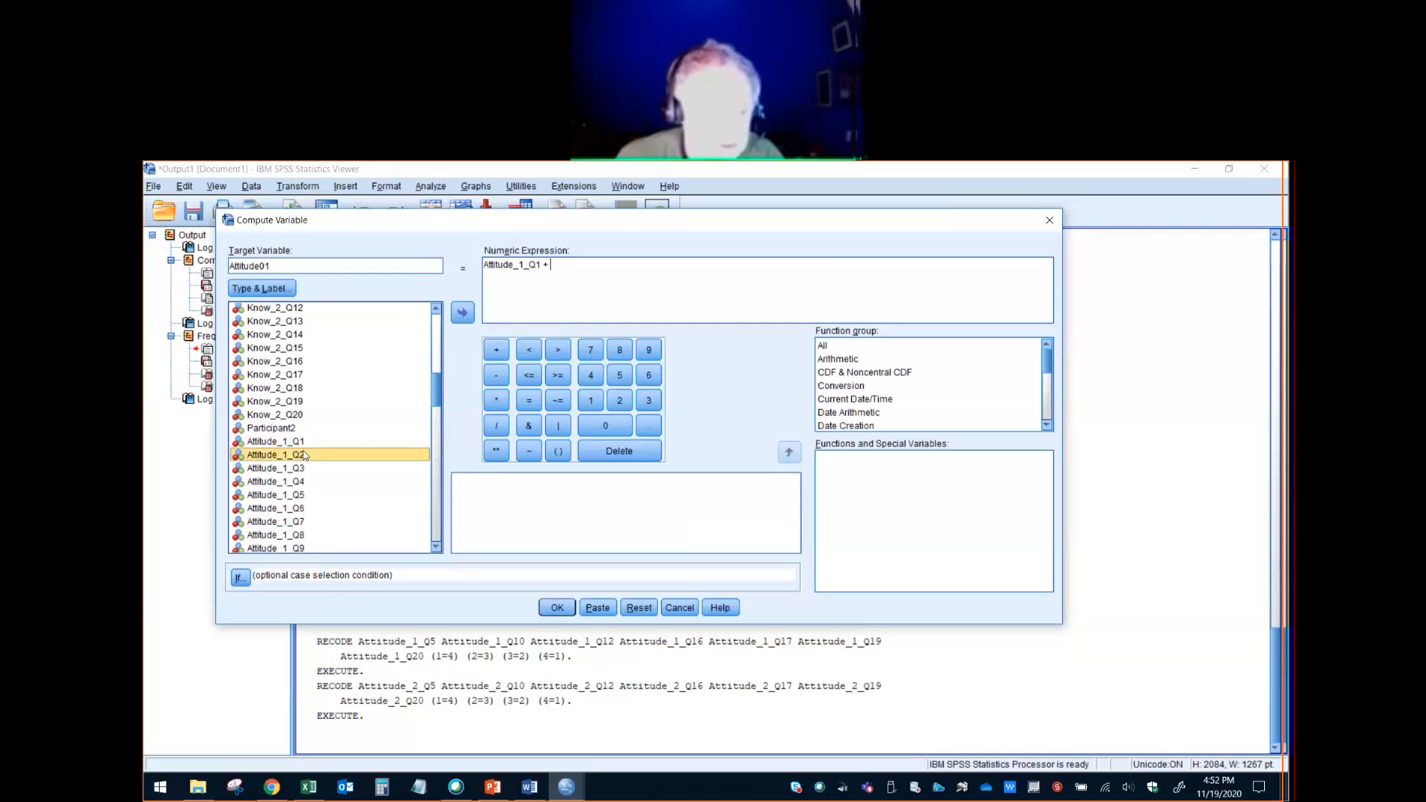
{"action": "left_click", "coordinate": [462, 313]}
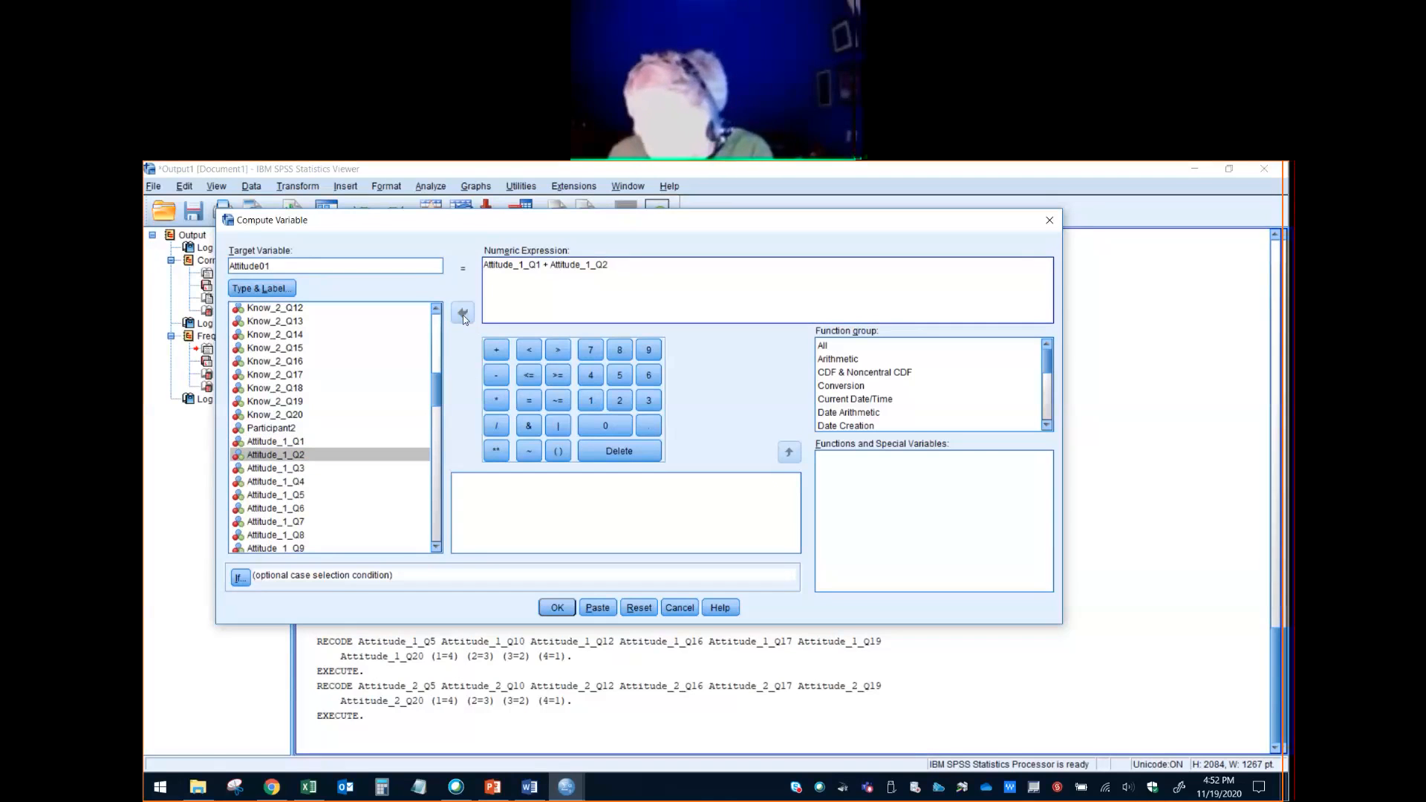
{"action": "type", "text": "+"}
{"action": "left_click", "coordinate": [327, 467]}
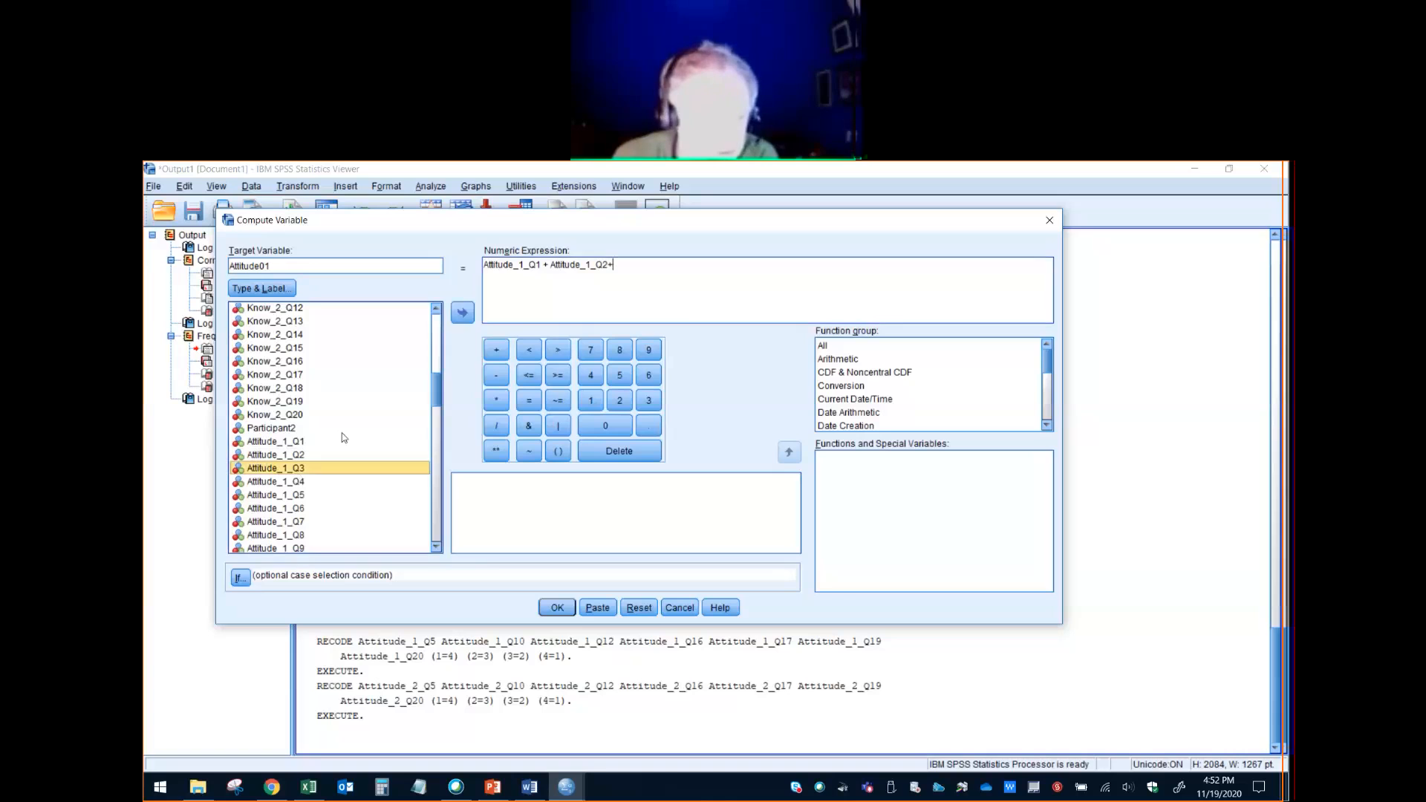
{"action": "left_click", "coordinate": [462, 312]}
{"action": "type", "text": "+"}
- Extend the numeric expression with Attitude_1_Q4, Attitude_1_Q5 and Attitude_1_Q6, each followed by a plus sign
{"action": "left_click", "coordinate": [301, 484]}
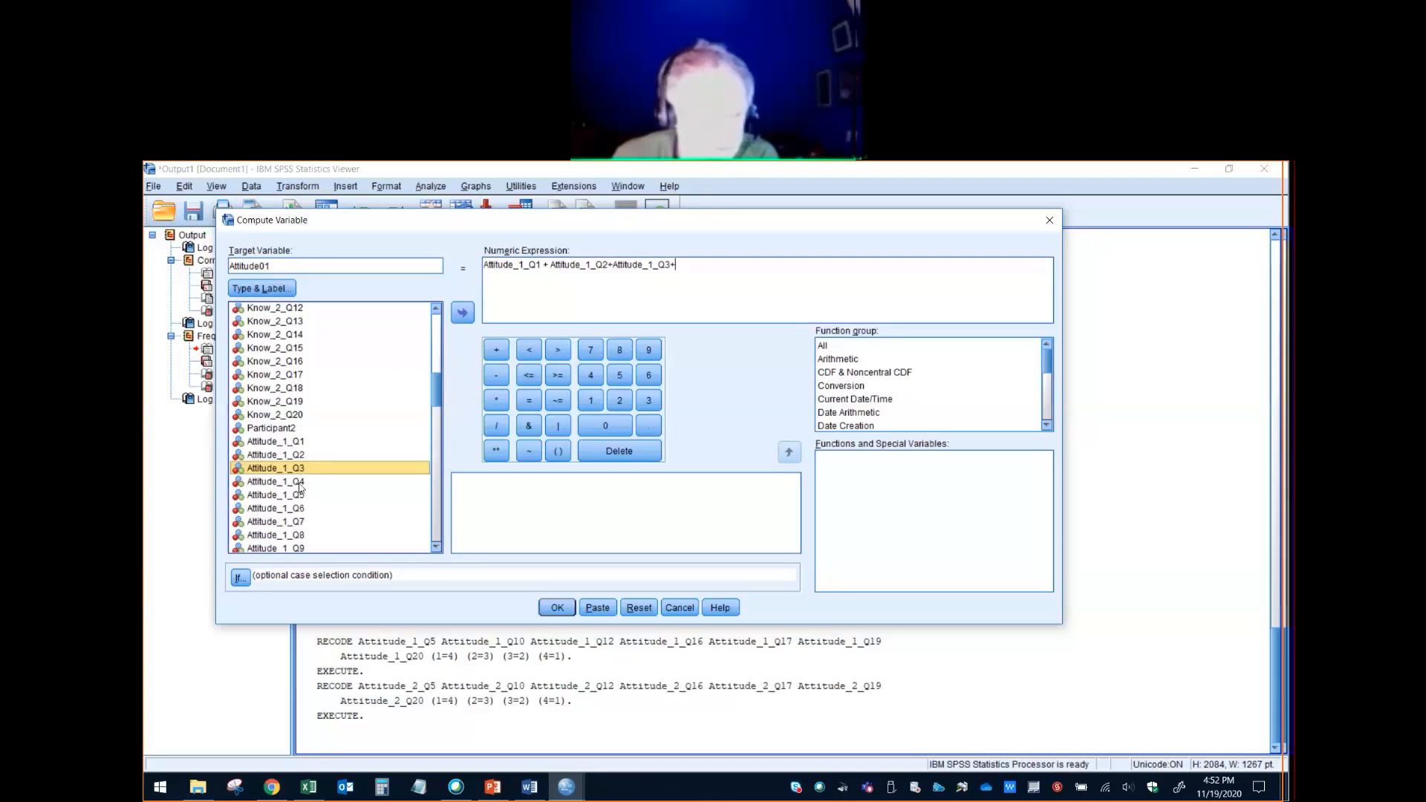
{"action": "left_click", "coordinate": [462, 313]}
{"action": "type", "text": "+"}
{"action": "left_click", "coordinate": [297, 495]}
{"action": "left_click", "coordinate": [462, 312]}
{"action": "type", "text": "+"}
{"action": "left_click", "coordinate": [297, 508]}
{"action": "left_click", "coordinate": [462, 313]}
{"action": "type", "text": "+Attitude_1_Q5+Attitude_1_Q6+"}
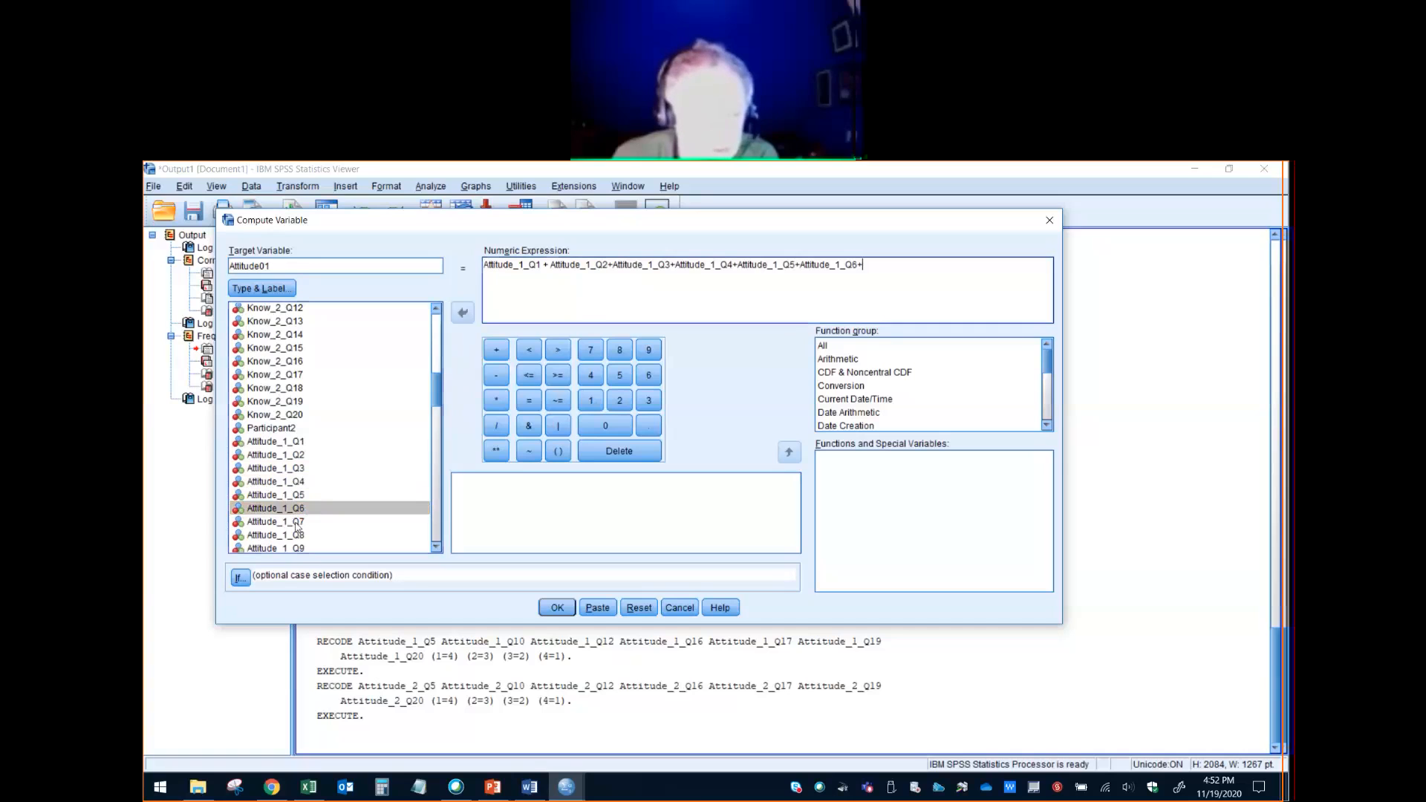
- Add Attitude_1_Q7 and Attitude_1_Q8 to the summed expression, each followed by a plus sign
{"action": "left_click", "coordinate": [297, 522]}
{"action": "left_click", "coordinate": [466, 312]}
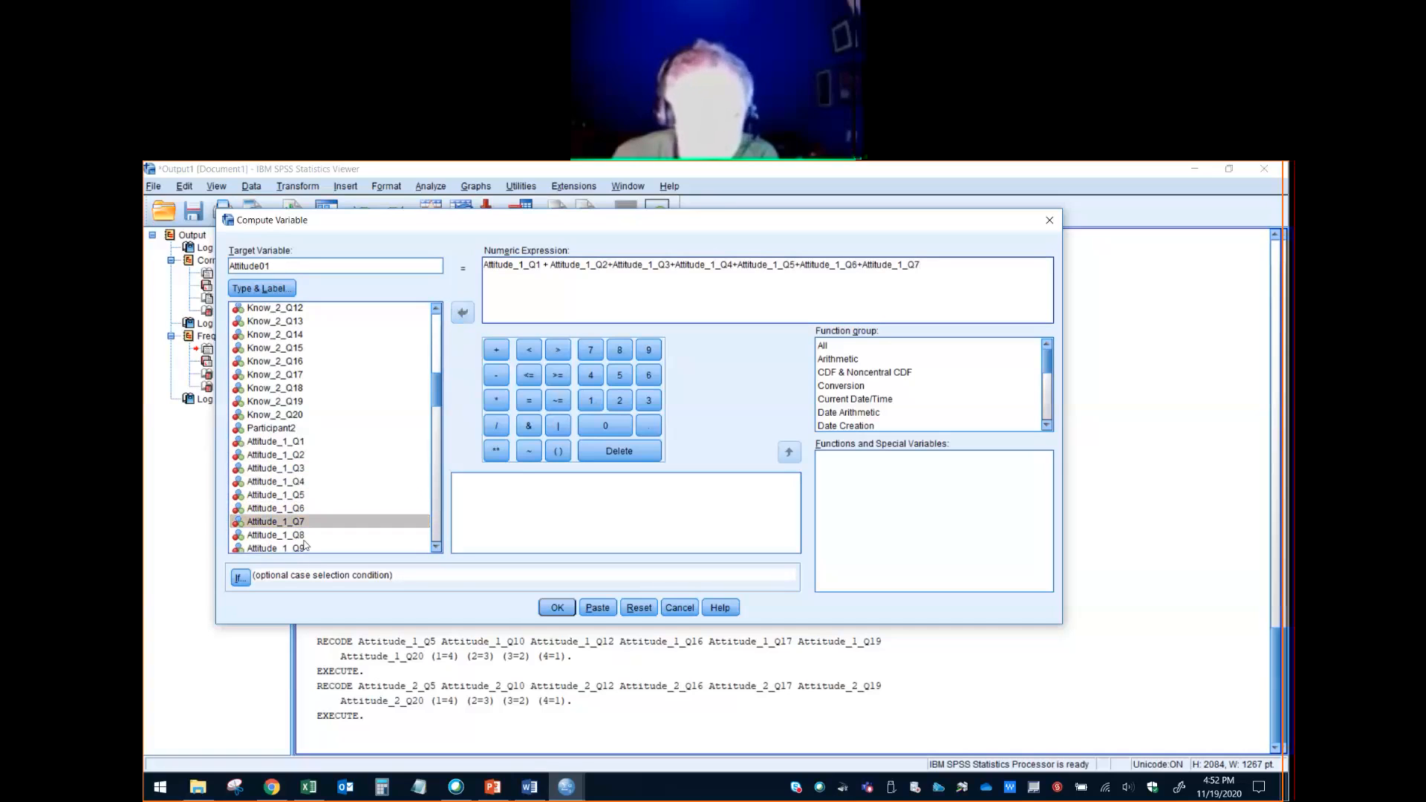
{"action": "type", "text": "+"}
{"action": "left_click", "coordinate": [293, 535]}
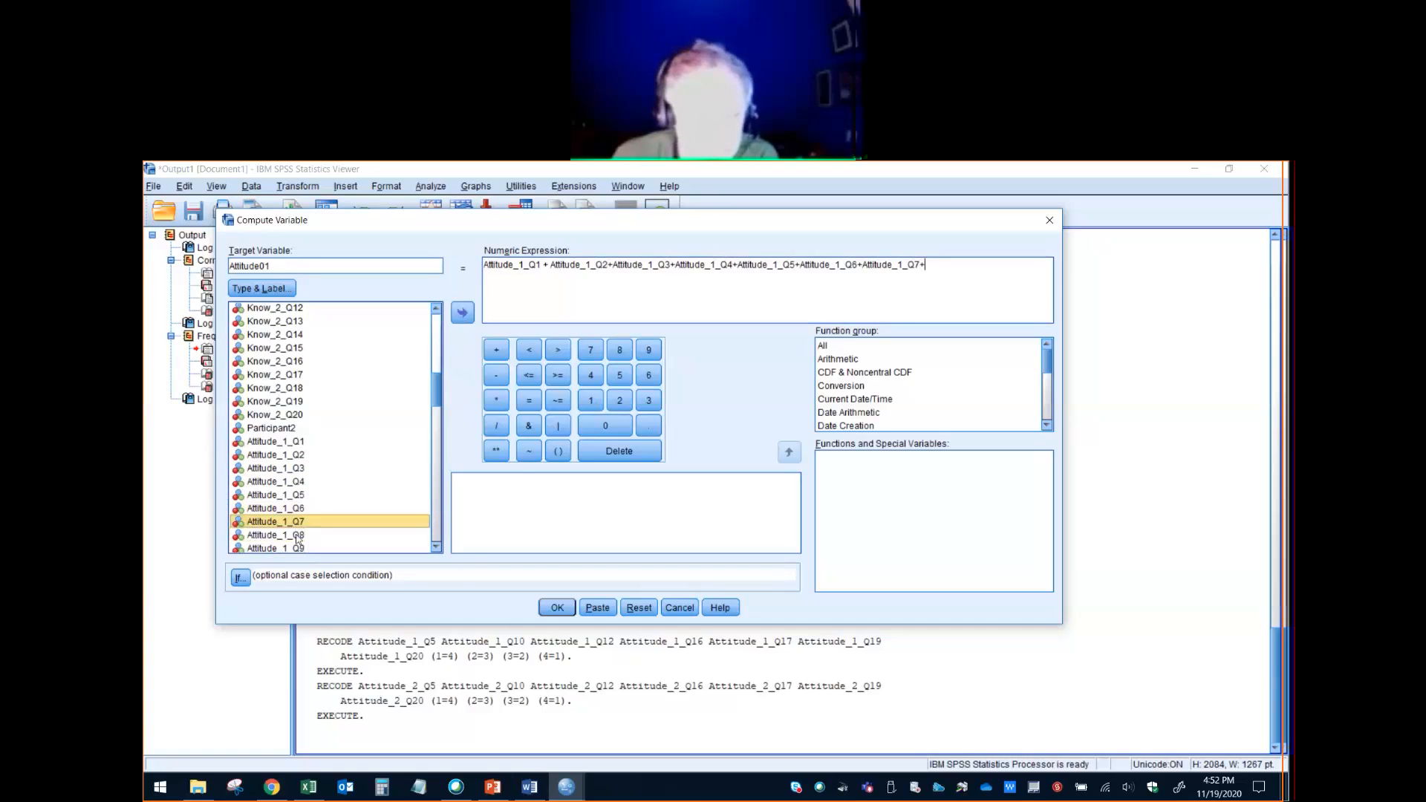
{"action": "left_click", "coordinate": [462, 312]}
{"action": "scroll", "coordinate": [436, 551], "scroll_direction": "down", "scroll_amount": 1}
{"action": "left_click", "coordinate": [303, 512]}
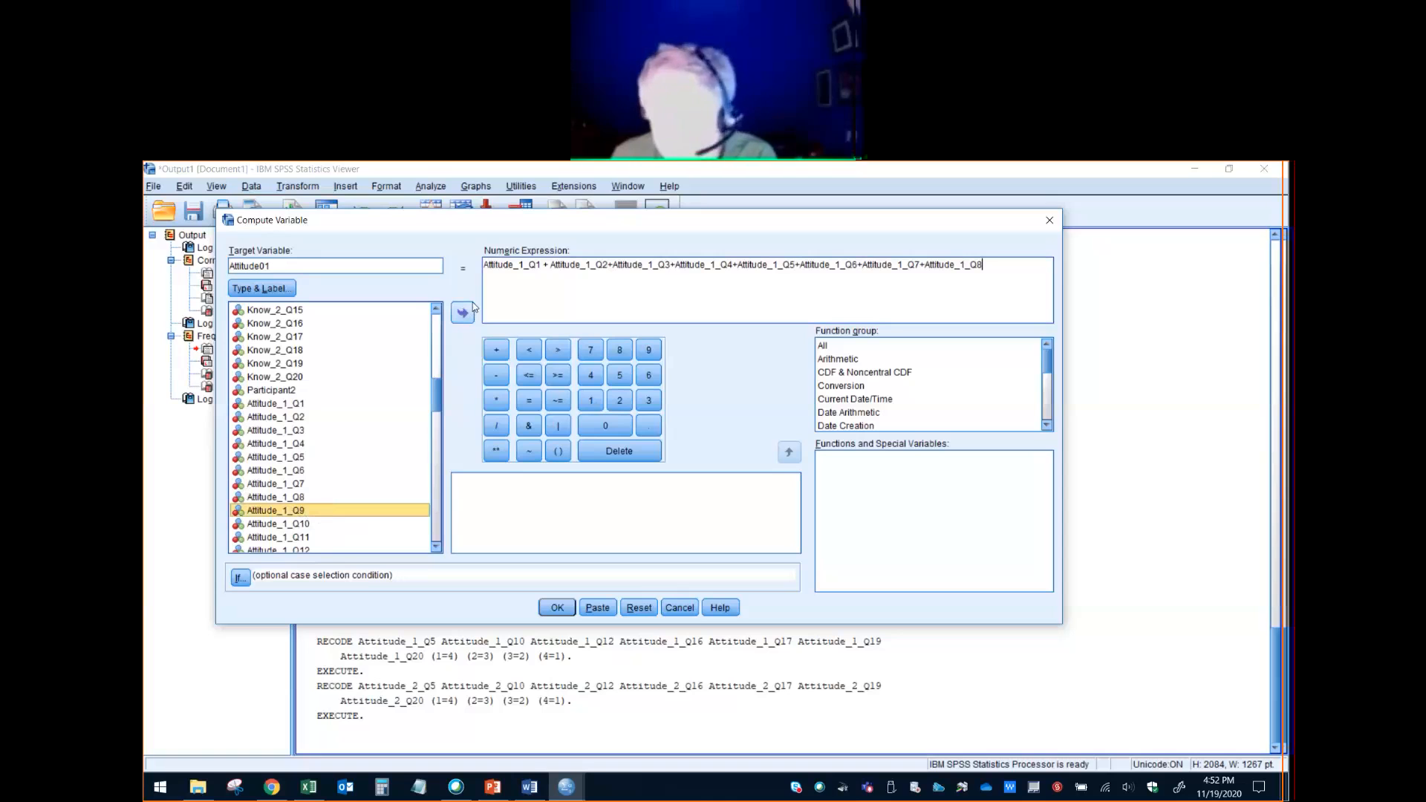
{"action": "left_click", "coordinate": [992, 264]}
{"action": "type", "text": "+"}
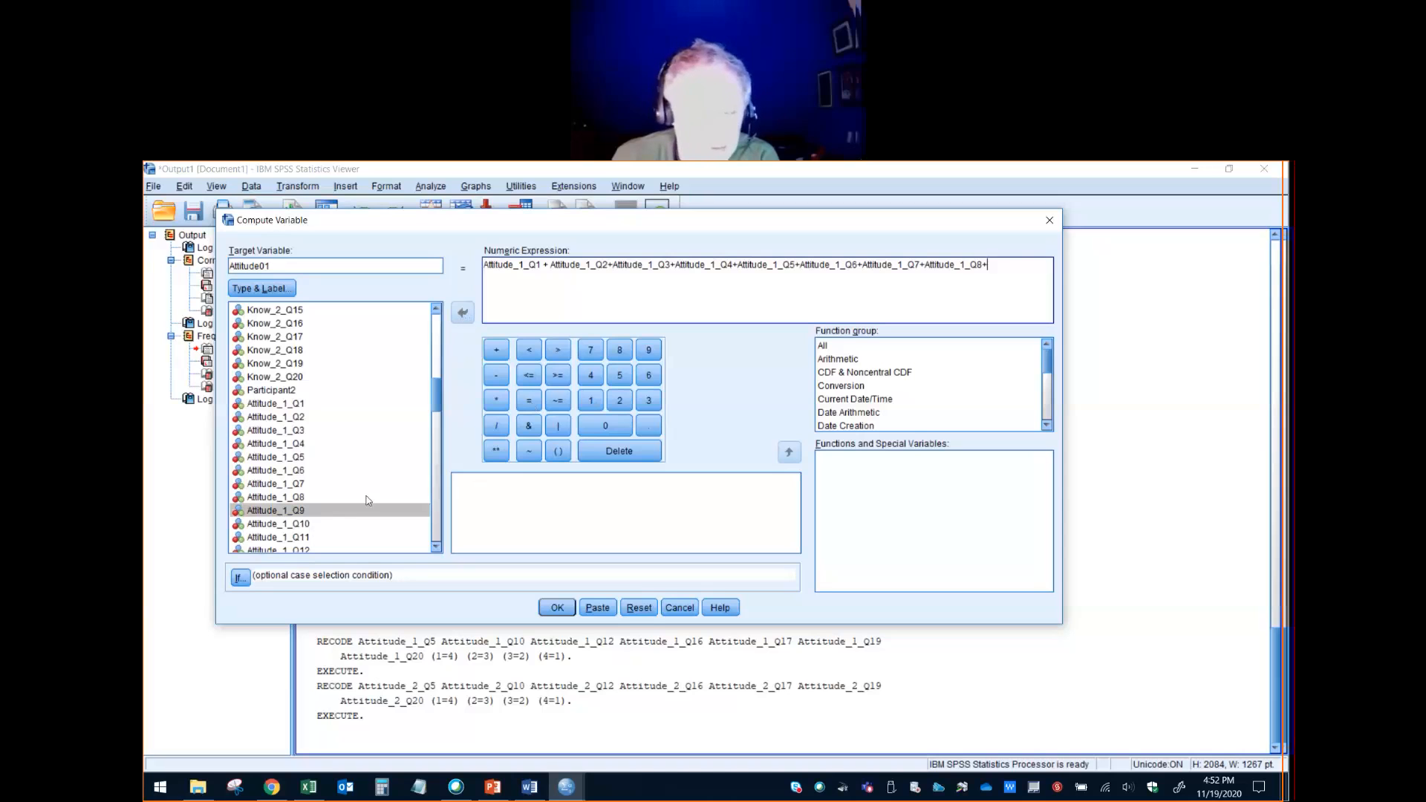
- Append Attitude_1_Q9, Attitude_1_Q10 and Attitude_1_Q11 to the sum, each followed by a plus sign
{"action": "left_click", "coordinate": [334, 515]}
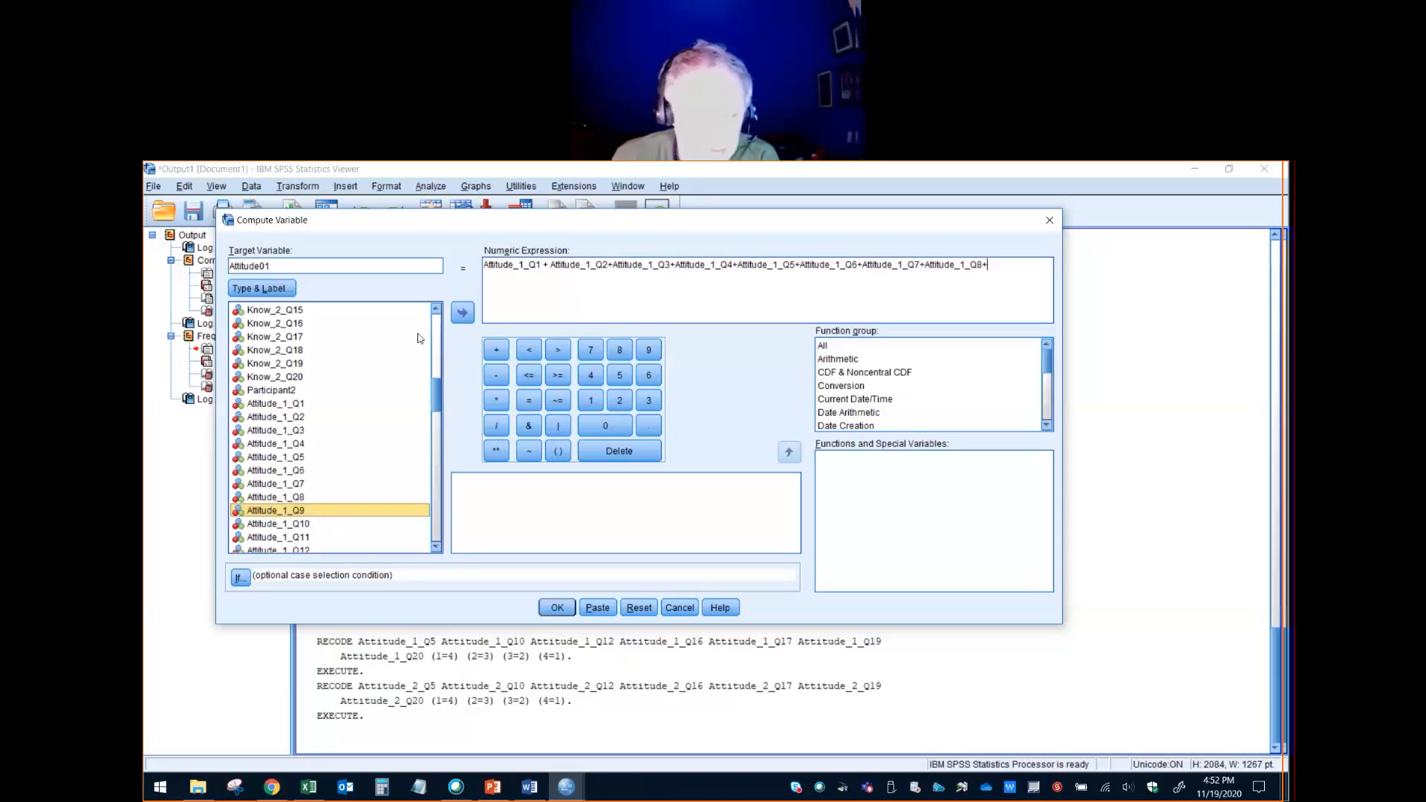
{"action": "left_click", "coordinate": [465, 313]}
{"action": "type", "text": "+"}
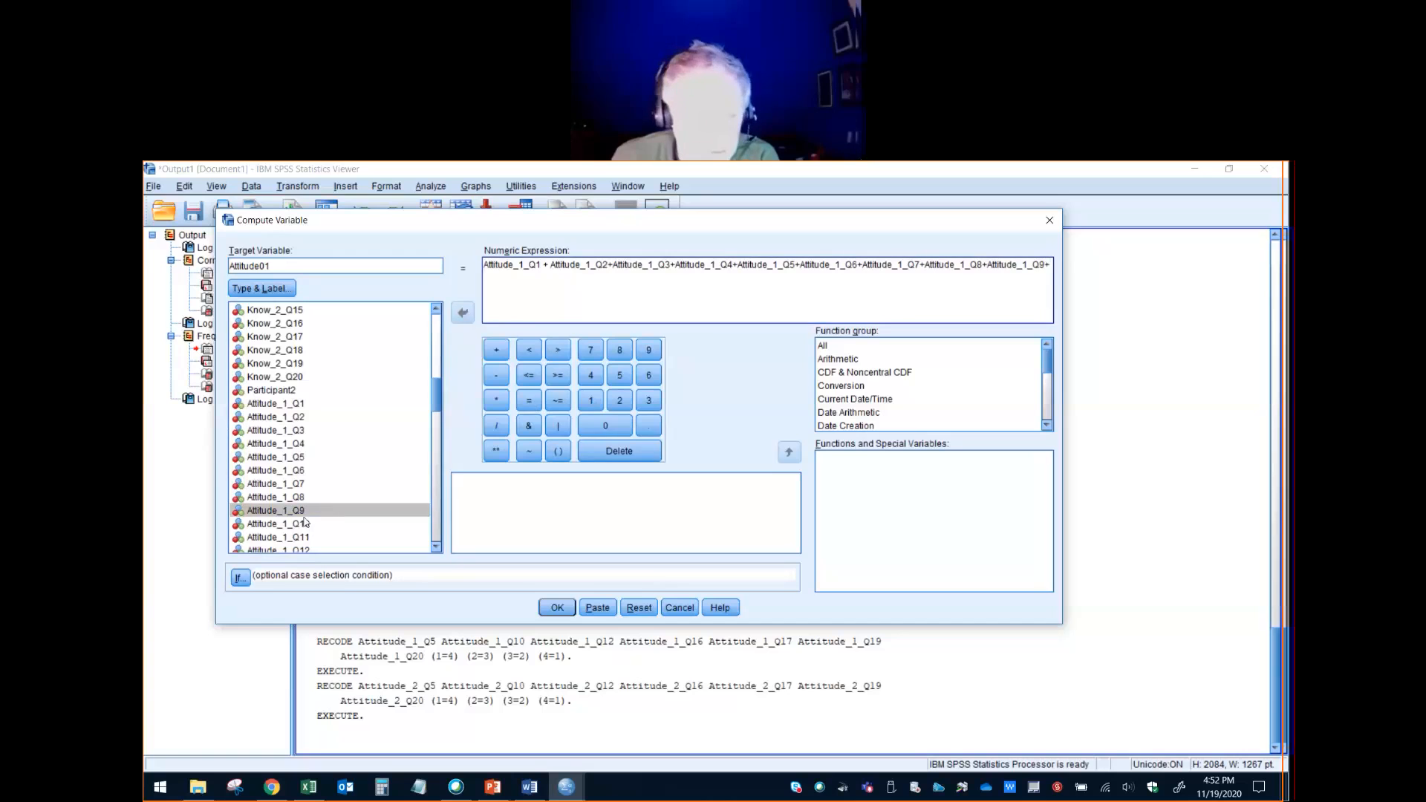
{"action": "double_click", "coordinate": [350, 523]}
{"action": "type", "text": "+"}
{"action": "left_click", "coordinate": [294, 538]}
{"action": "left_click", "coordinate": [464, 313]}
{"action": "type", "text": "+"}
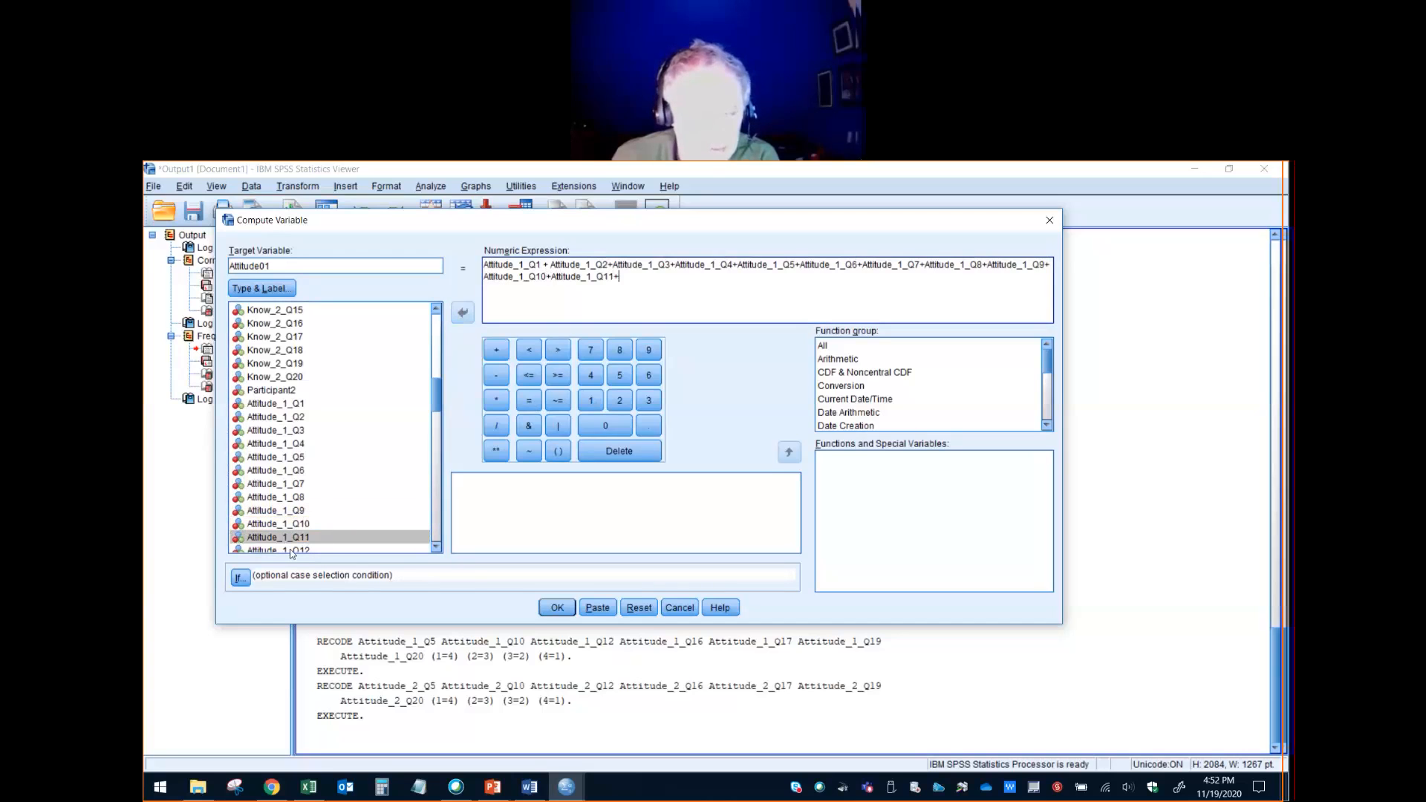
- Continue the sum with Attitude_1_Q12, Attitude_1_Q13 and Attitude_1_Q14, each followed by a plus sign
{"action": "left_click_drag", "start_coordinate": [438, 410], "coordinate": [437, 444]}
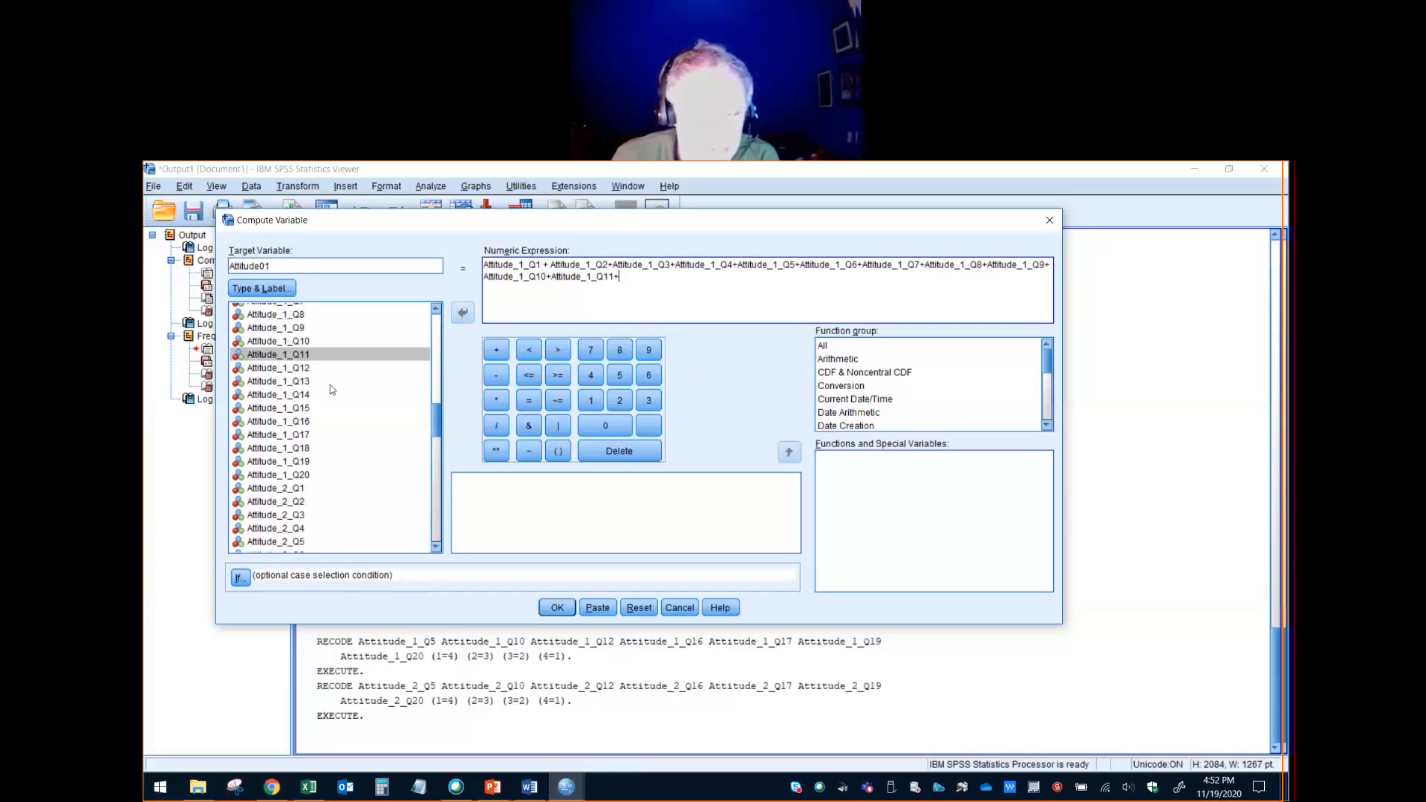
{"action": "left_click", "coordinate": [338, 367]}
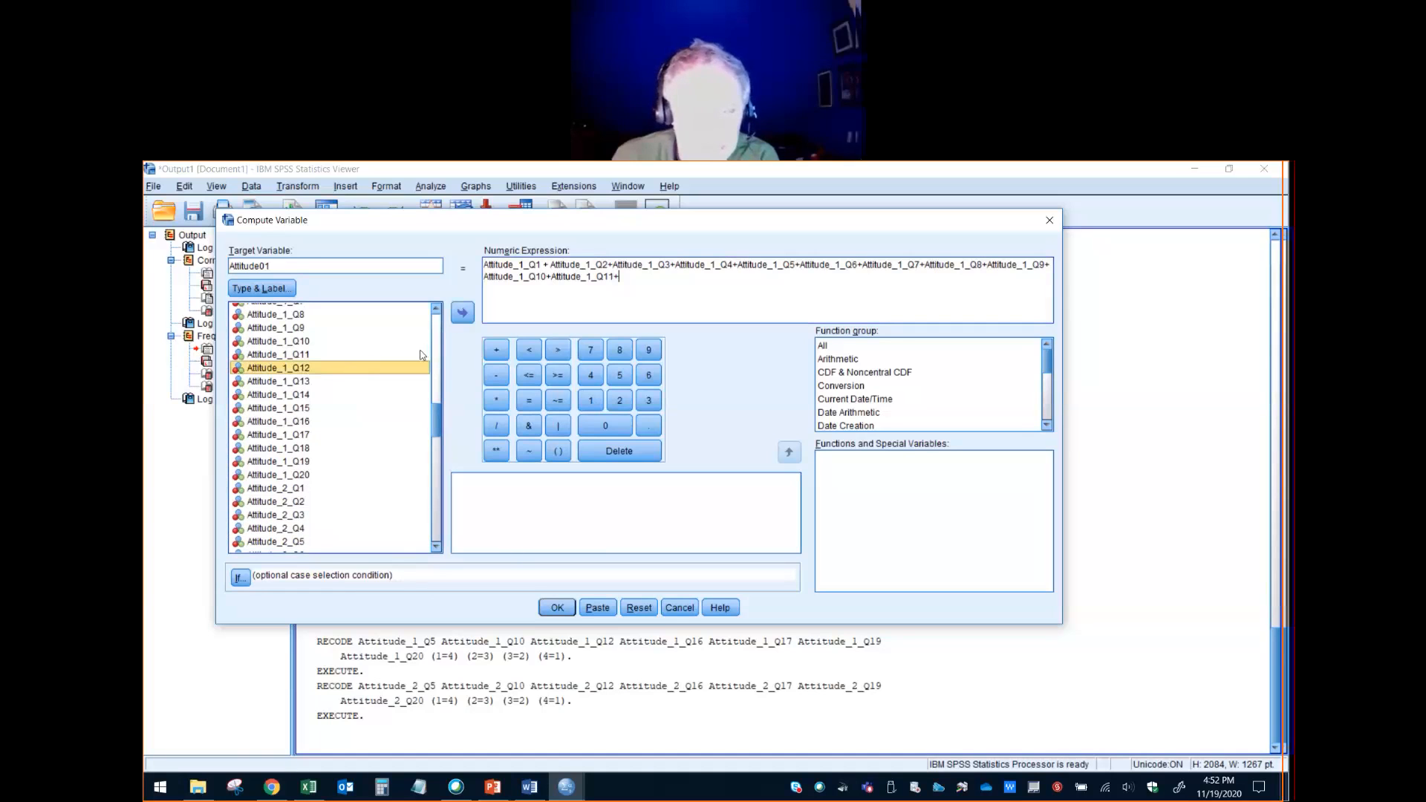
{"action": "left_click", "coordinate": [464, 313]}
{"action": "type", "text": "+"}
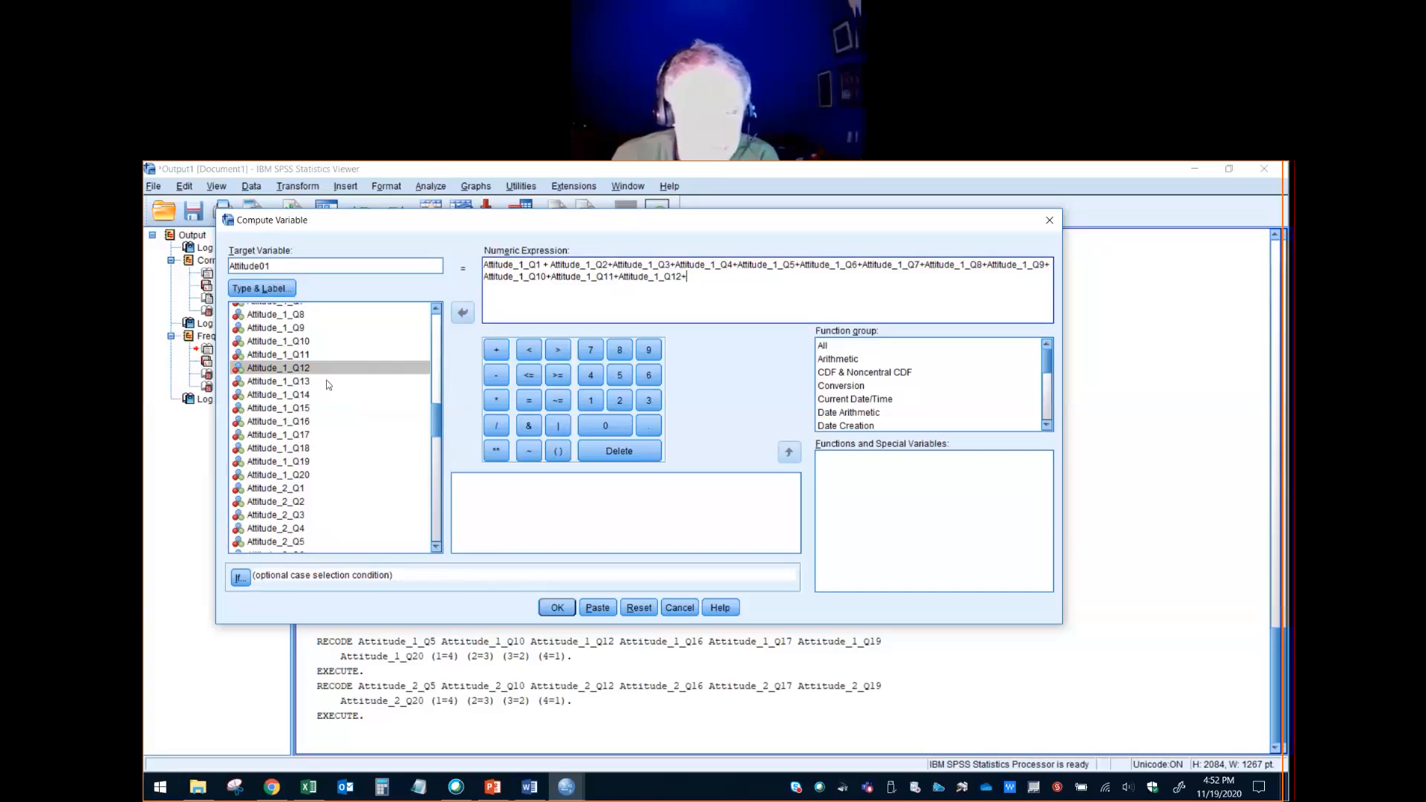
{"action": "left_click", "coordinate": [327, 381]}
{"action": "left_click", "coordinate": [457, 315]}
{"action": "type", "text": "+"}
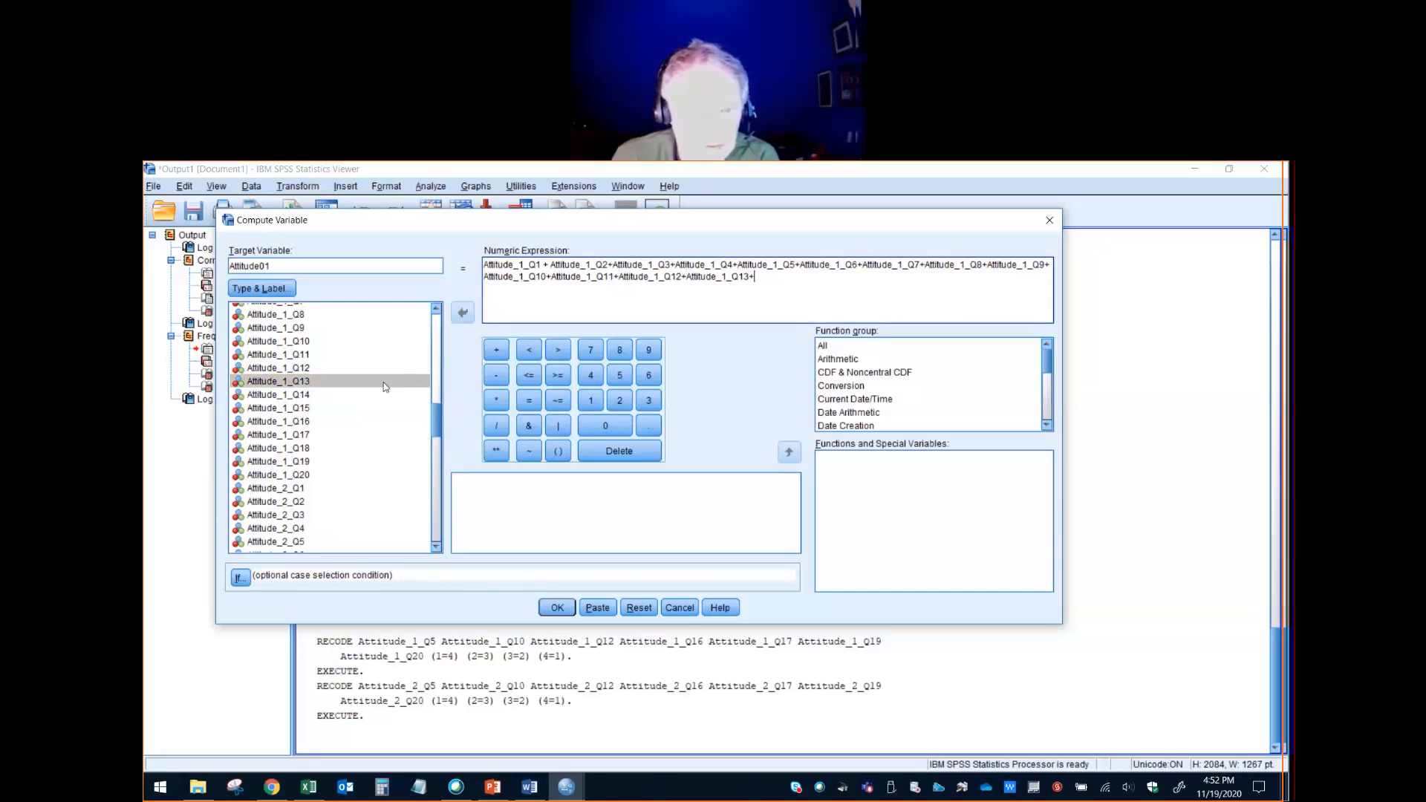
{"action": "left_click", "coordinate": [300, 393]}
{"action": "left_click", "coordinate": [461, 314]}
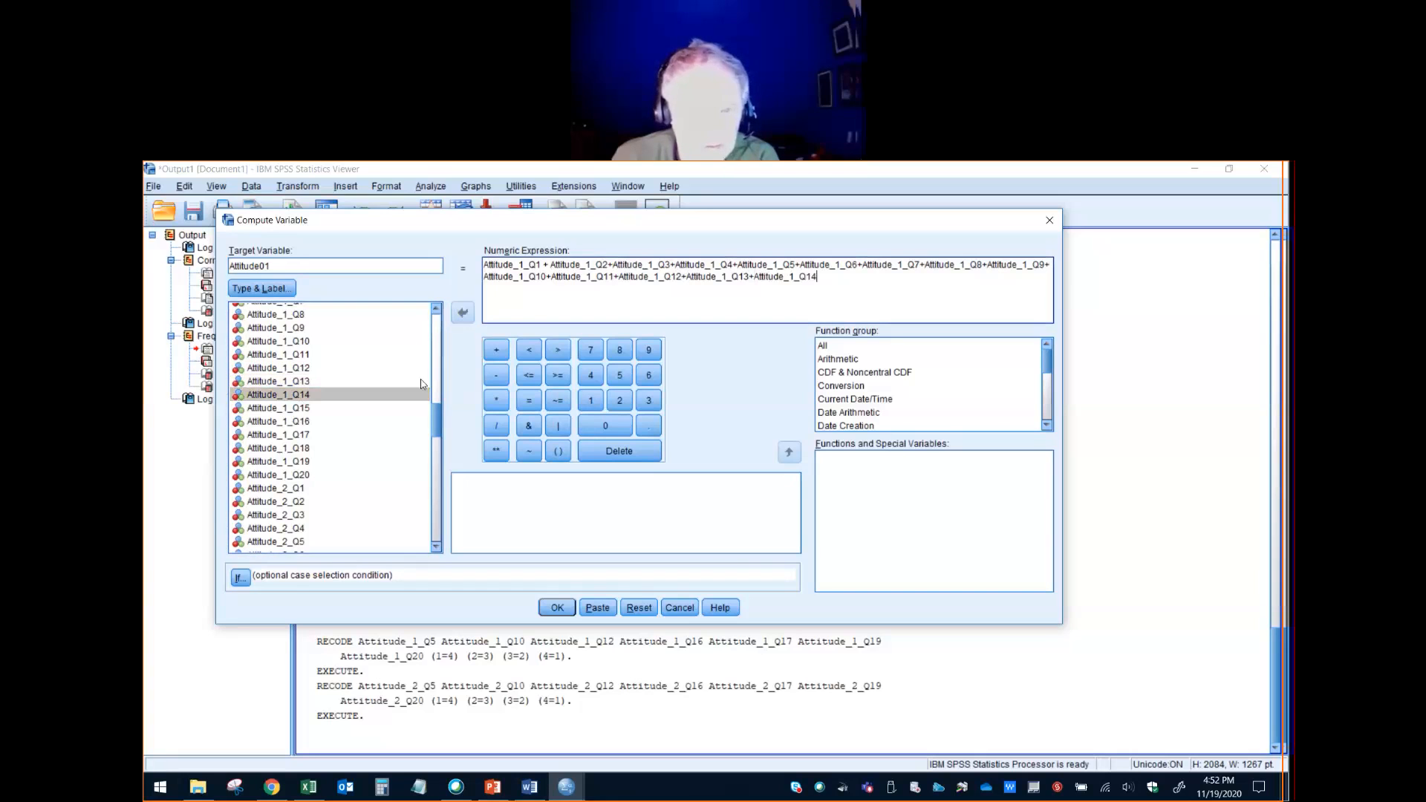
{"action": "type", "text": "+"}
- Add Attitude_1_Q15, Attitude_1_Q16 and Attitude_1_Q17 to the expression, each followed by a plus sign
{"action": "left_click", "coordinate": [304, 408]}
{"action": "left_click", "coordinate": [462, 312]}
{"action": "type", "text": "+Attitude_1_Q15+"}
{"action": "left_click", "coordinate": [300, 412]}
{"action": "left_click", "coordinate": [301, 421]}
{"action": "left_click", "coordinate": [462, 313]}
{"action": "type", "text": "+Attitude_1_Q15+Attitude_1_Q16"}
{"action": "left_click", "coordinate": [297, 435]}
{"action": "left_click", "coordinate": [462, 312]}
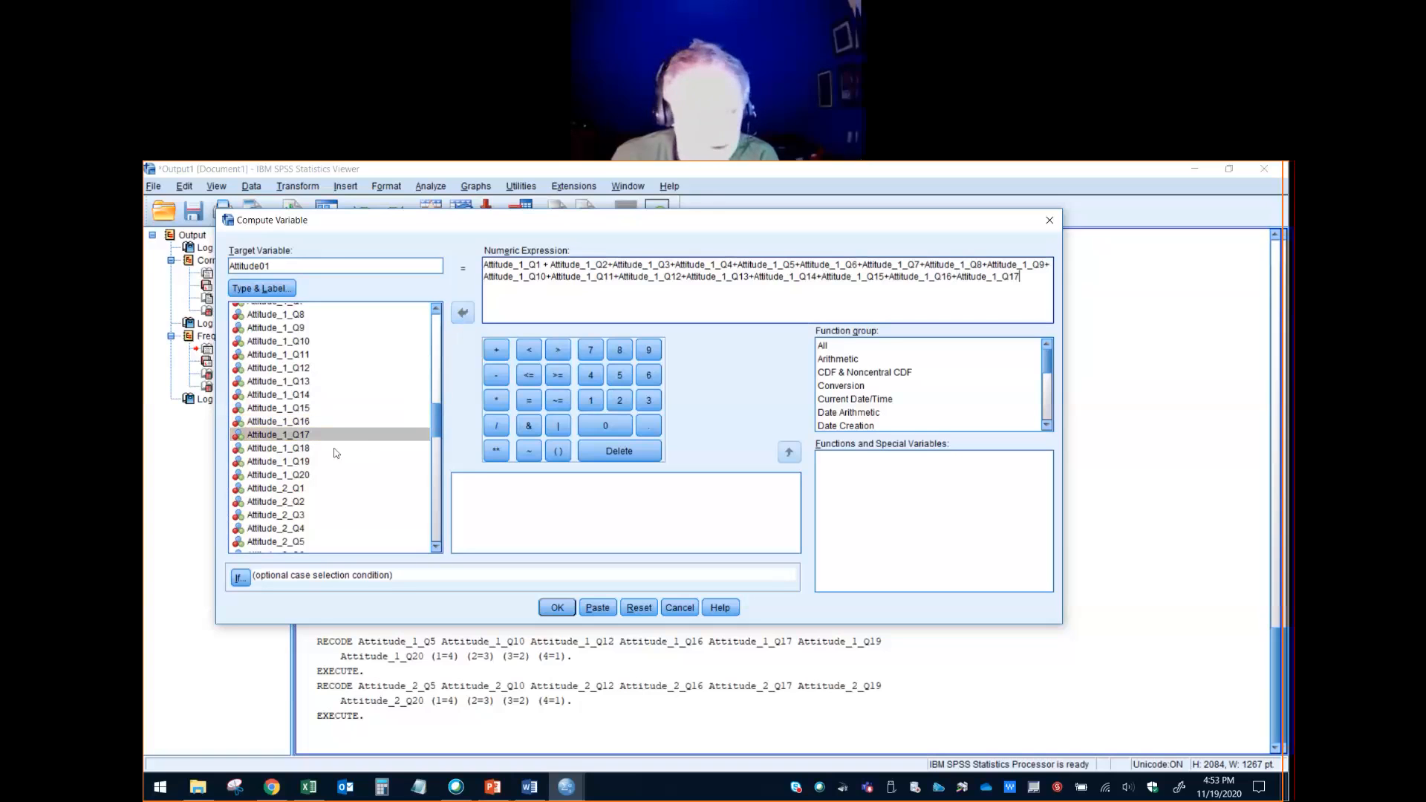
{"action": "type", "text": "+"}
- Complete the sum with Attitude_1_Q18, Attitude_1_Q19 and Attitude_1_Q20, leaving no trailing plus sign
{"action": "left_click", "coordinate": [303, 448]}
{"action": "left_click", "coordinate": [462, 312]}
{"action": "type", "text": "+"}
{"action": "left_click", "coordinate": [312, 462]}
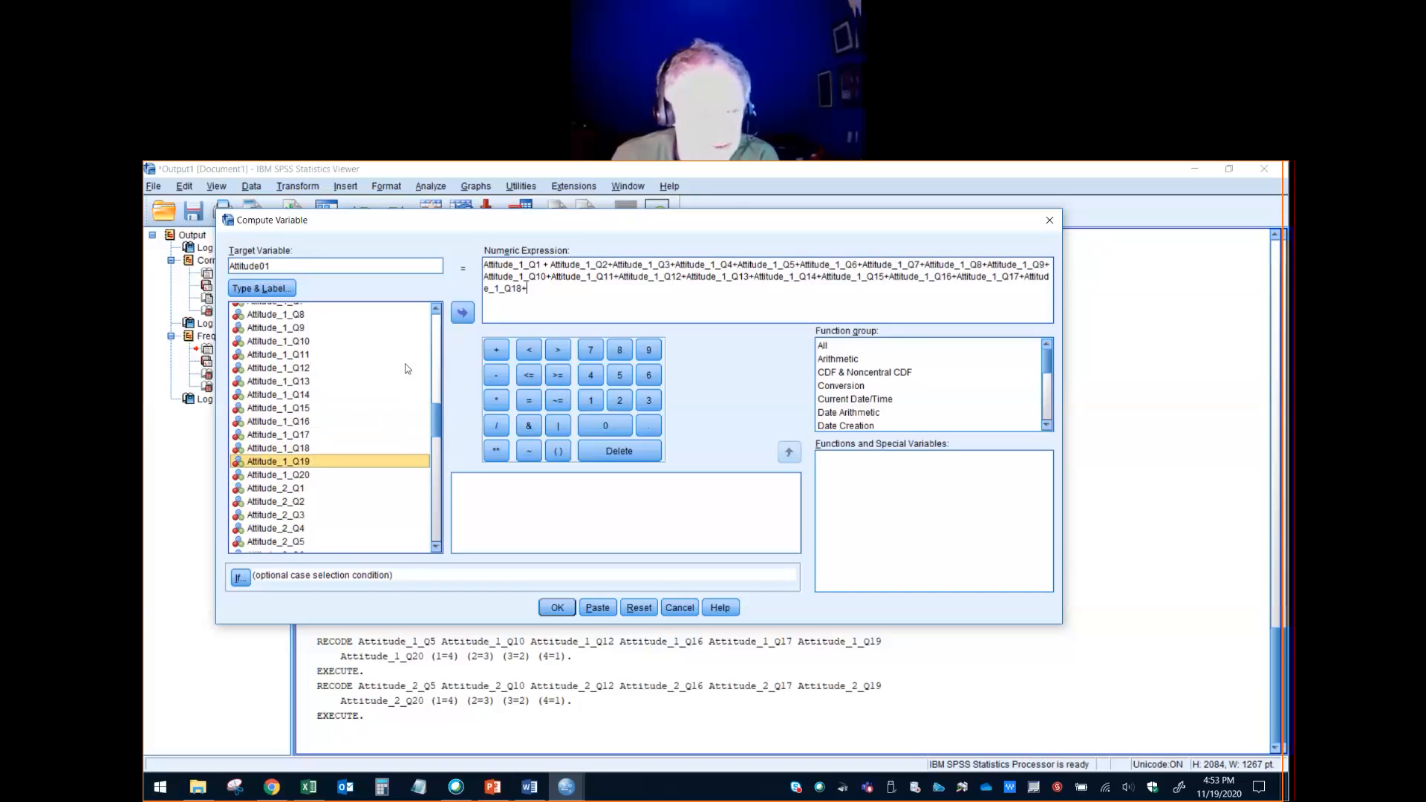
{"action": "left_click", "coordinate": [460, 315]}
{"action": "type", "text": "+"}
{"action": "left_click", "coordinate": [297, 475]}
{"action": "left_click", "coordinate": [462, 313]}
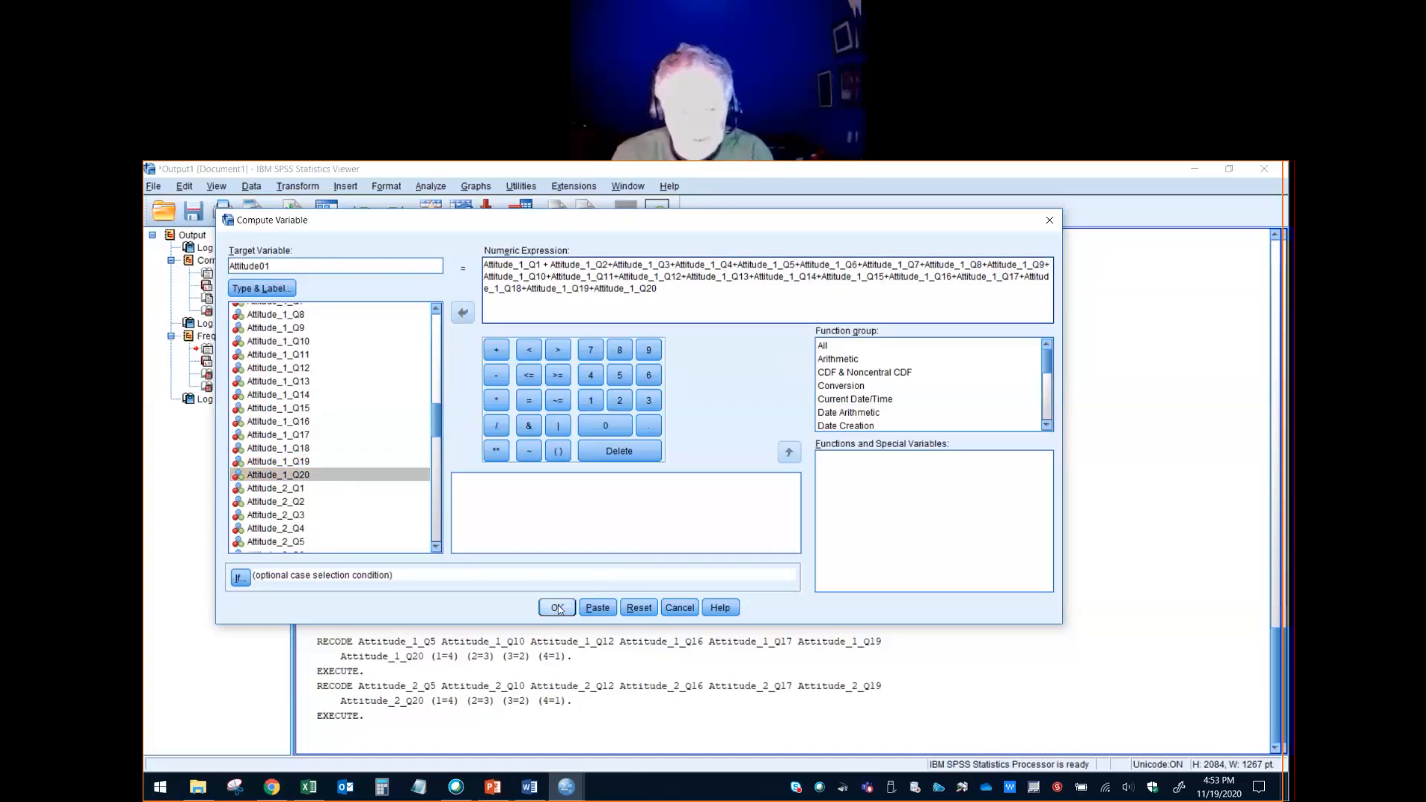
- Paste the Attitude01 computation into the Scoring Key syntax and run the COMPUTE command with its EXECUTE line
{"action": "left_click", "coordinate": [598, 609]}
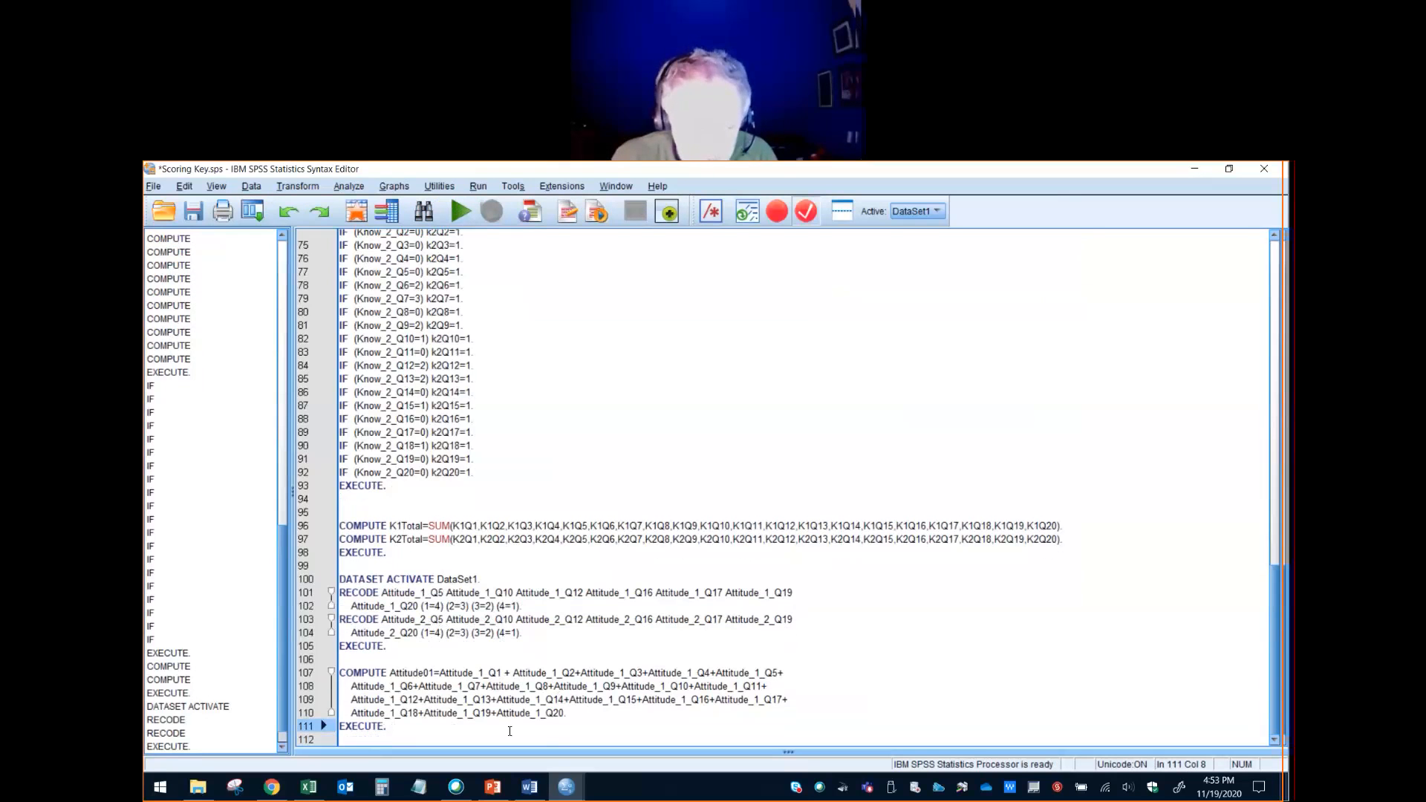
{"action": "left_click_drag", "start_coordinate": [456, 726], "coordinate": [339, 673]}
{"action": "key", "text": "ctrl+c"}
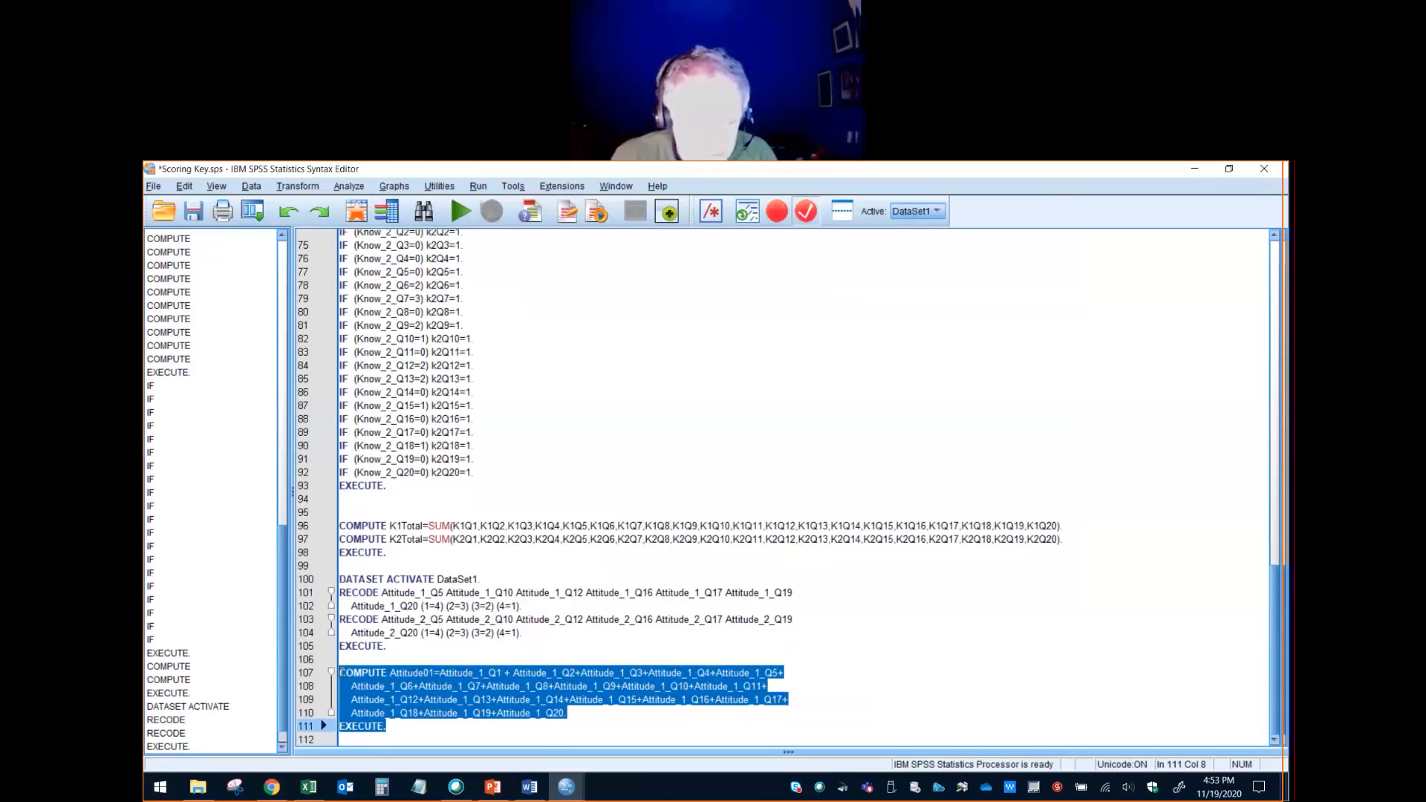
{"action": "left_click", "coordinate": [460, 210]}
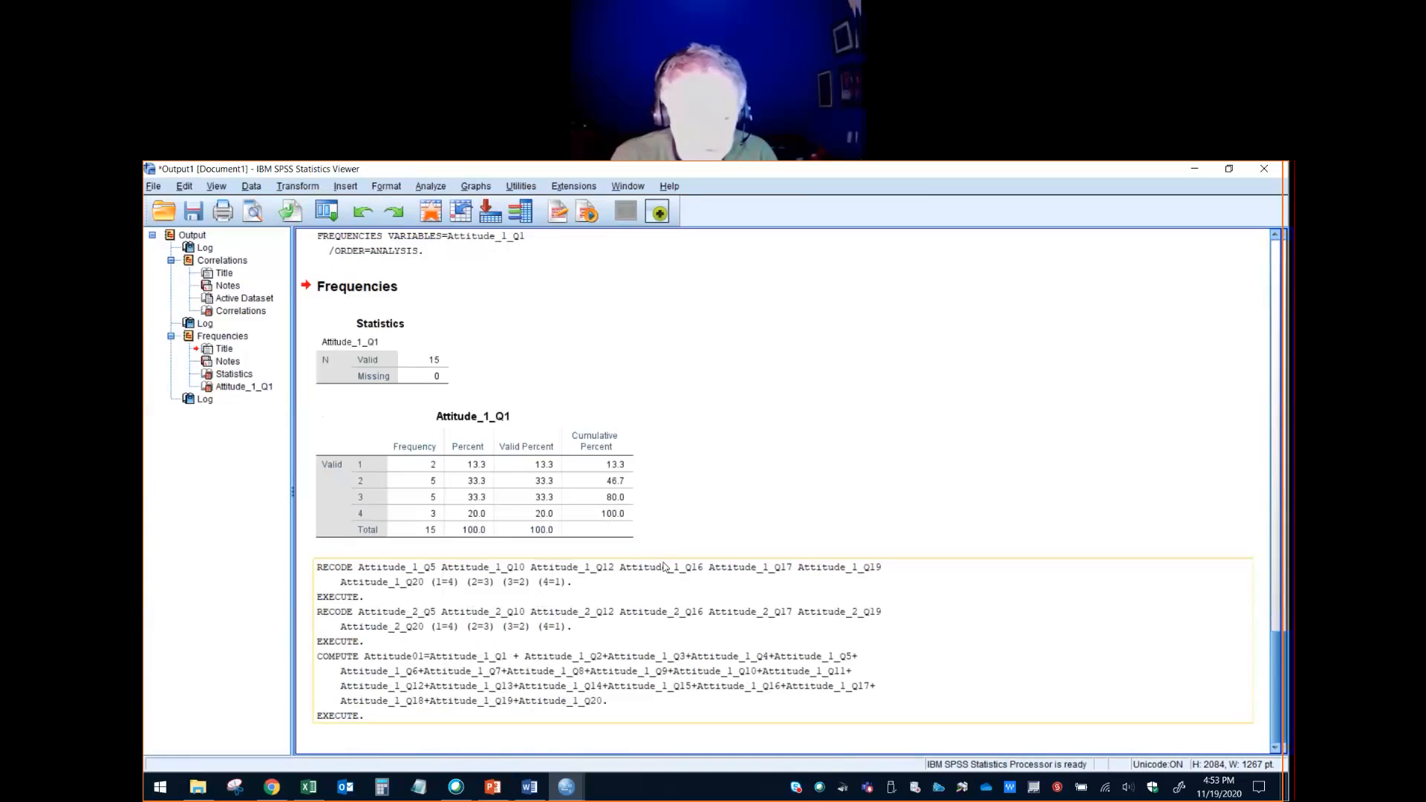
- Examine the computed Attitude01 scores for all participants in the dataset's data view
{"action": "left_click", "coordinate": [564, 792]}
{"action": "left_click", "coordinate": [575, 751]}
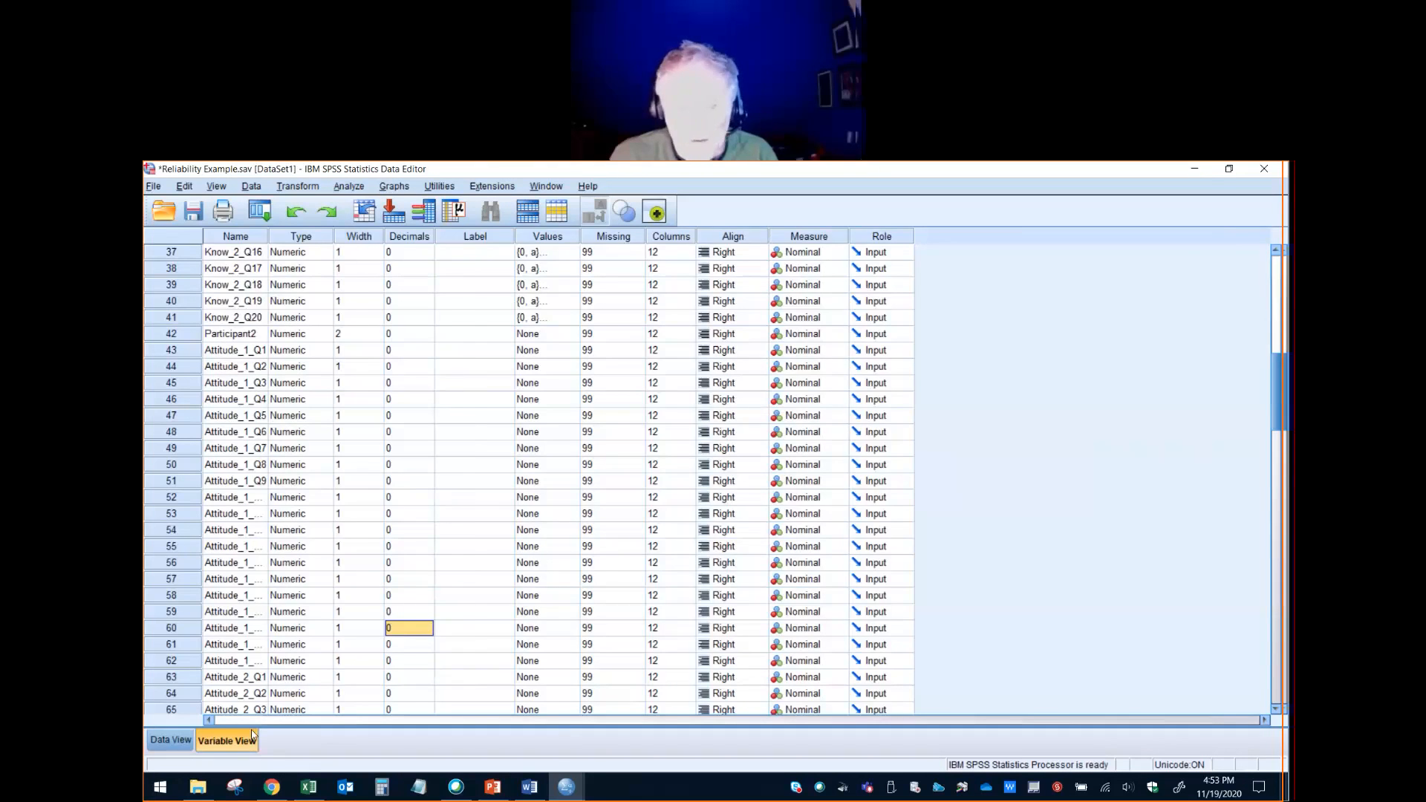
{"action": "left_click", "coordinate": [172, 740]}
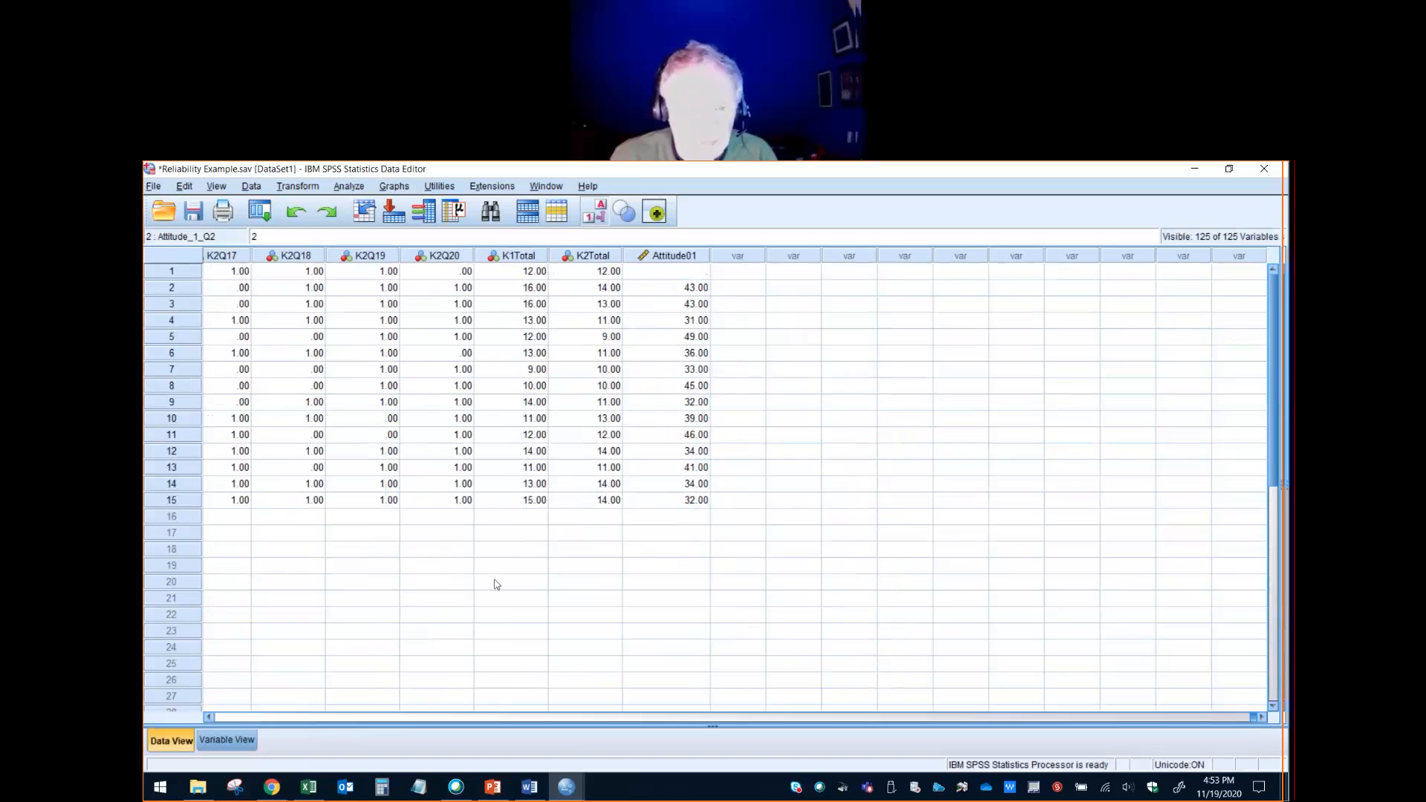
{"action": "left_click", "coordinate": [393, 720]}
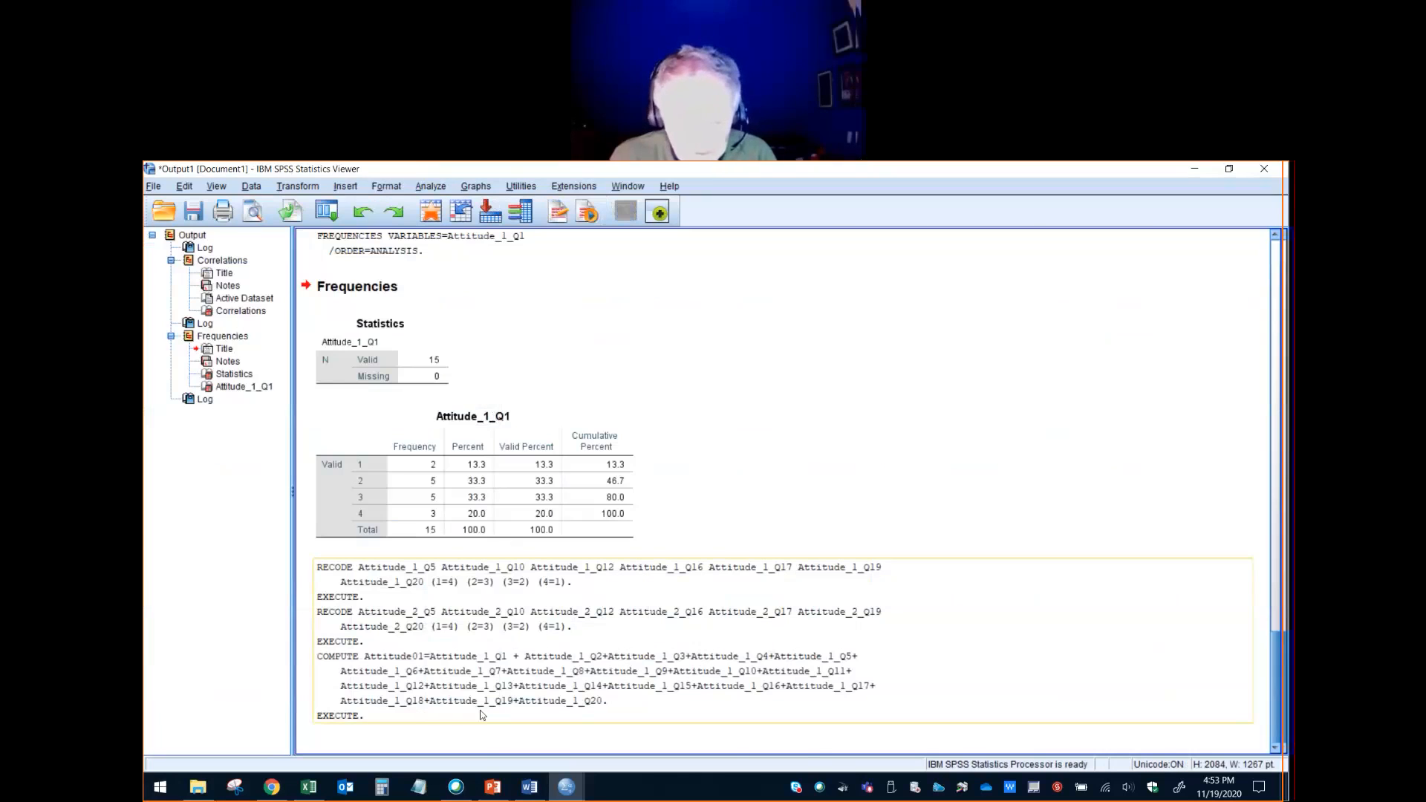
- Copy the four-line Attitude01 COMPUTE command from the Scoring Key syntax into a blank Notepad document, leaving out EXECUTE
{"action": "mouse_move", "coordinate": [566, 786]}
{"action": "left_click", "coordinate": [680, 741]}
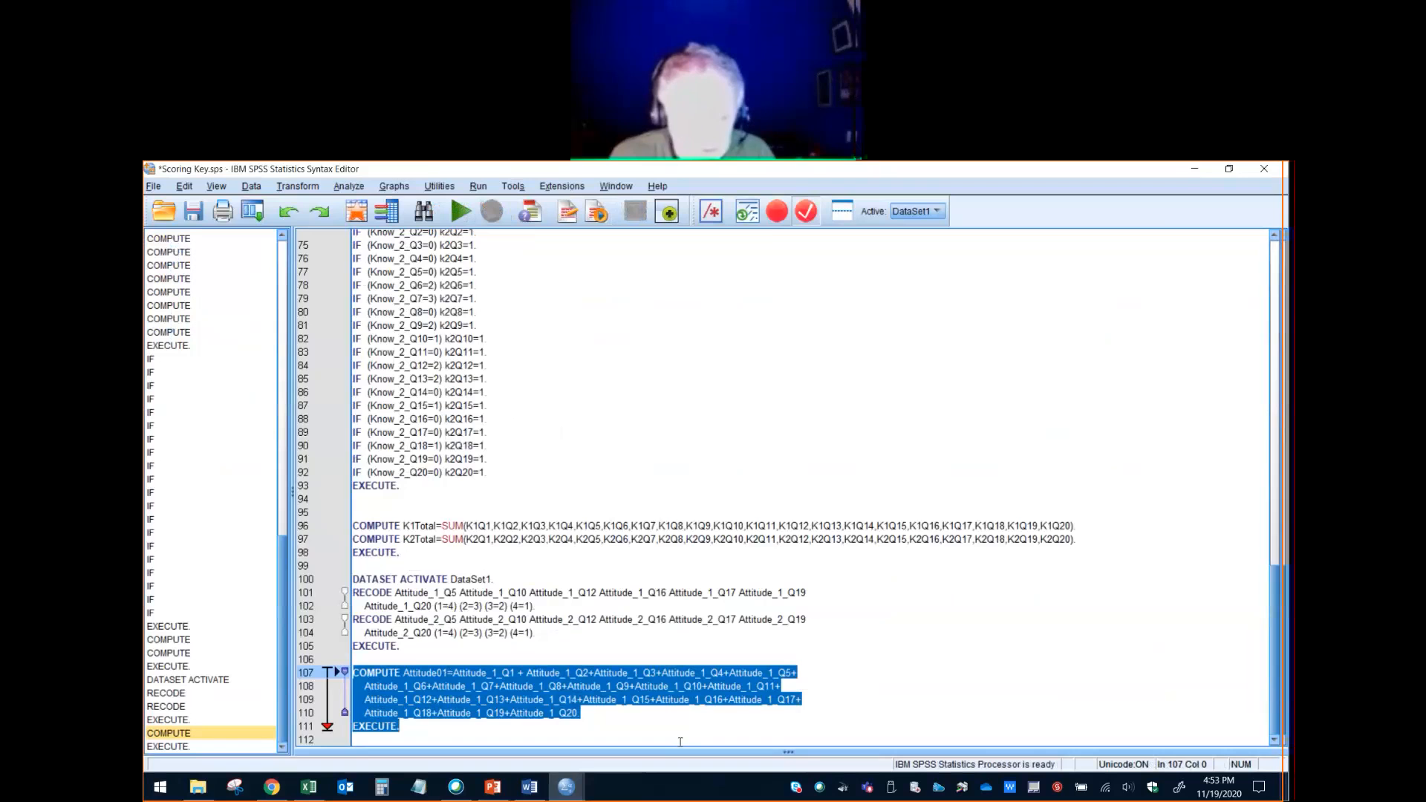
{"action": "mouse_move", "coordinate": [583, 713]}
{"action": "left_mouse_down"}
{"action": "mouse_move", "coordinate": [333, 688]}
{"action": "mouse_move", "coordinate": [333, 675]}
{"action": "left_mouse_up"}
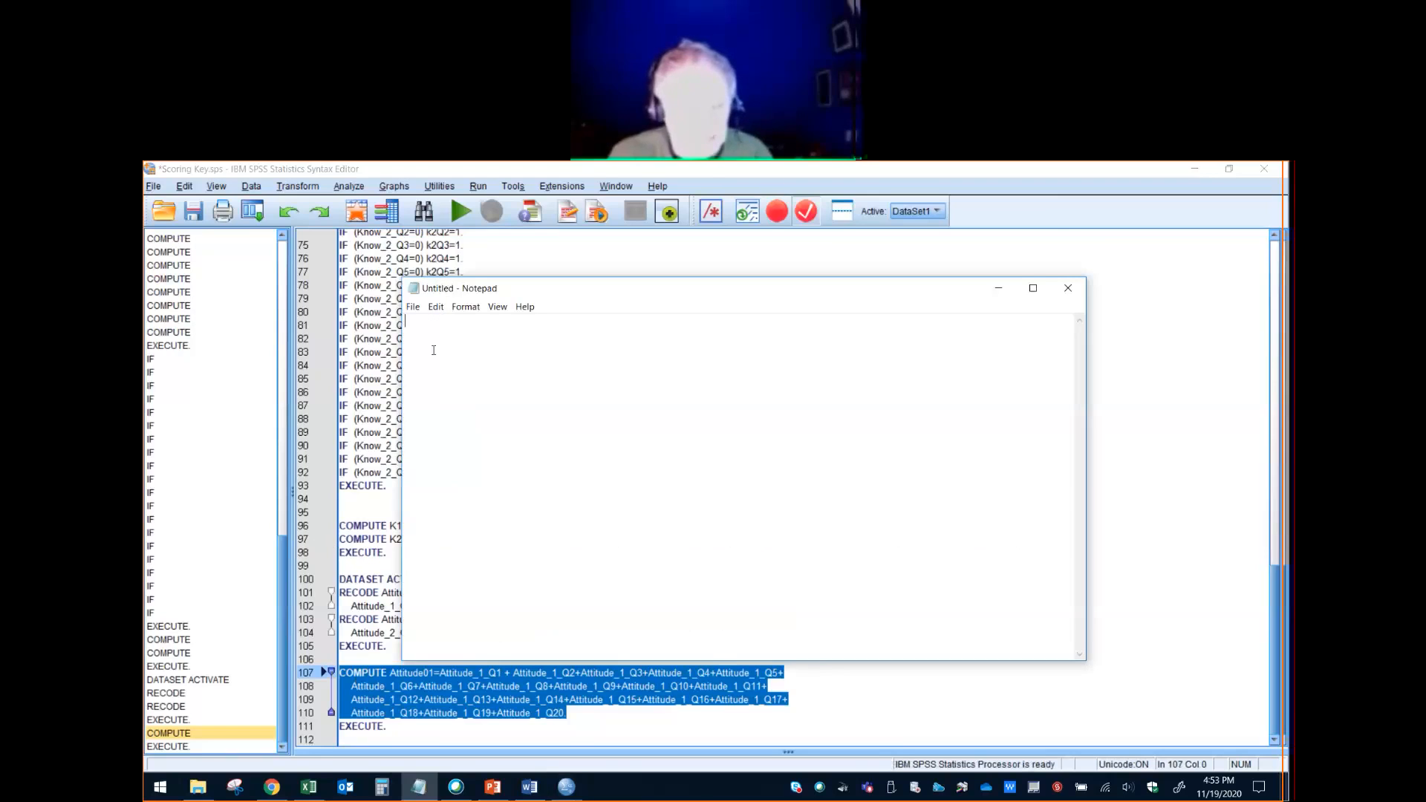
{"action": "key", "text": "ctrl+v"}
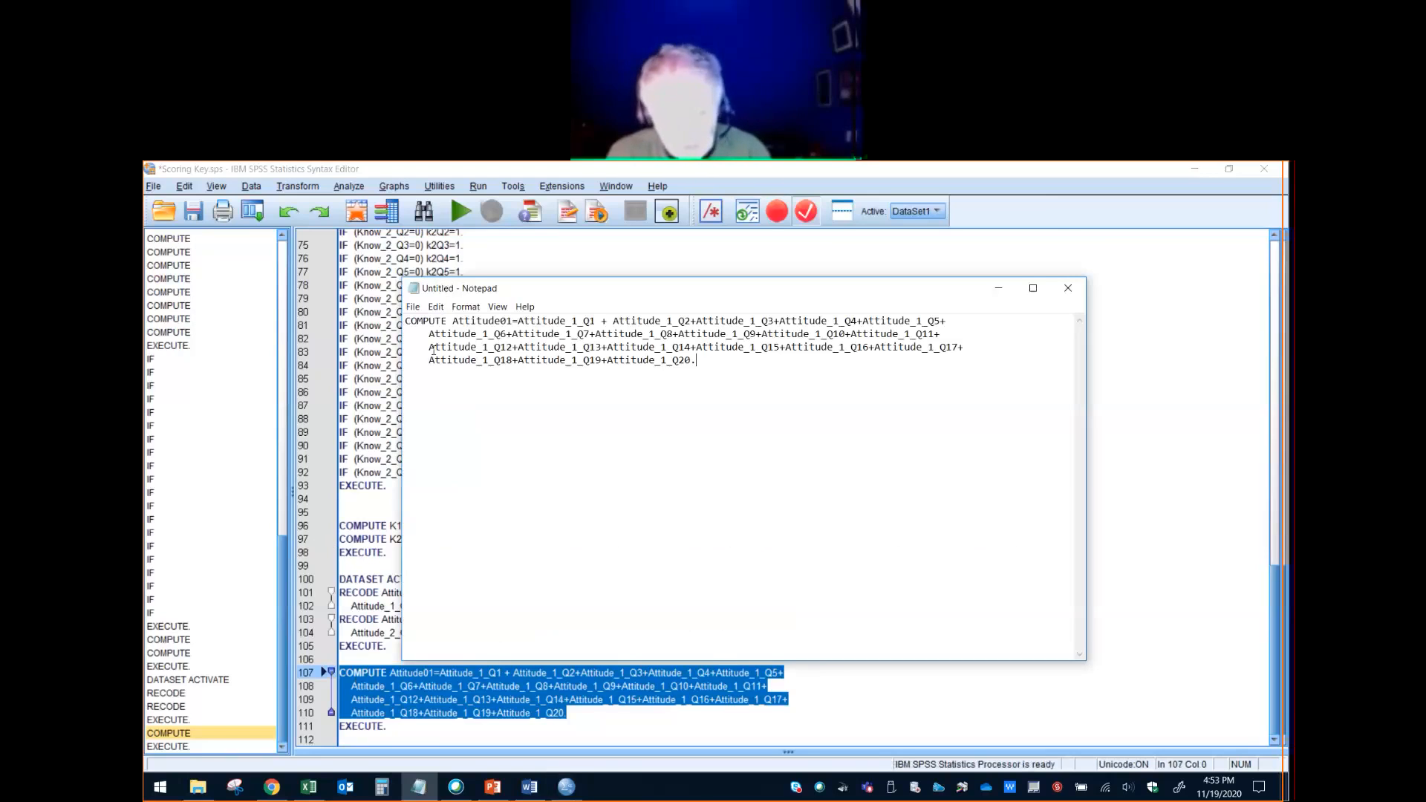
- Replace every _1_Q with _2_Q in the Notepad copy and change its target variable to Attitude02
{"action": "left_click", "coordinate": [436, 307]}
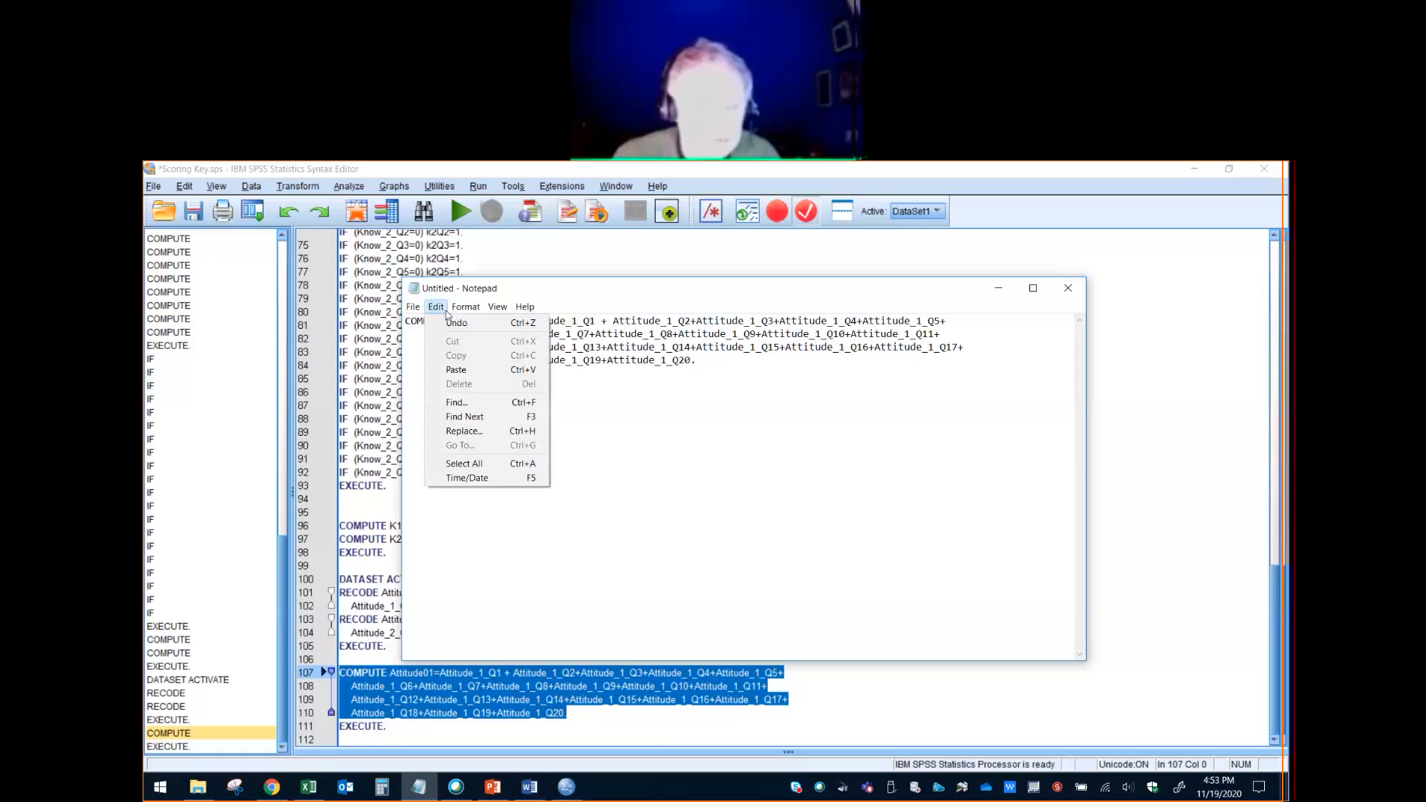
{"action": "left_click", "coordinate": [468, 431]}
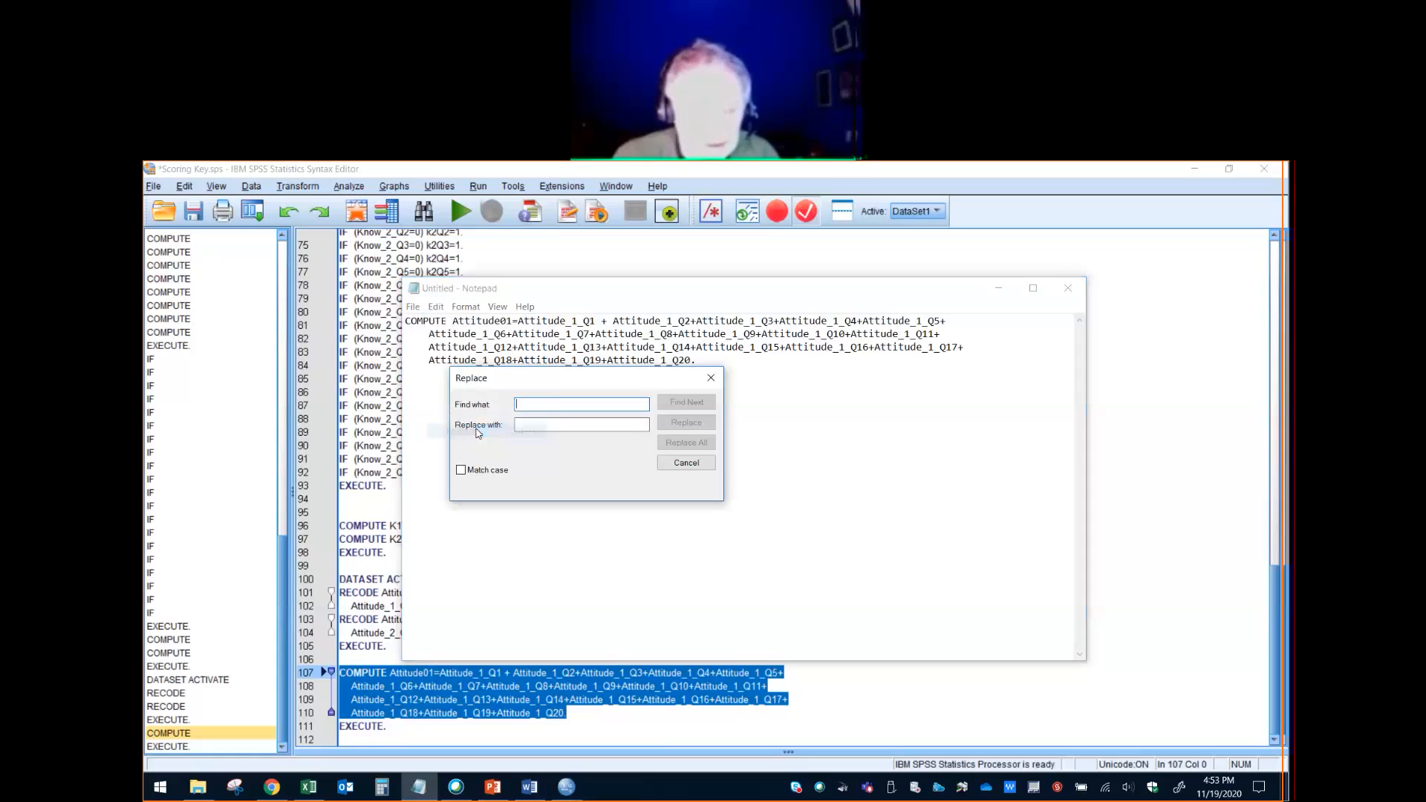
{"action": "type", "text": "_1"}
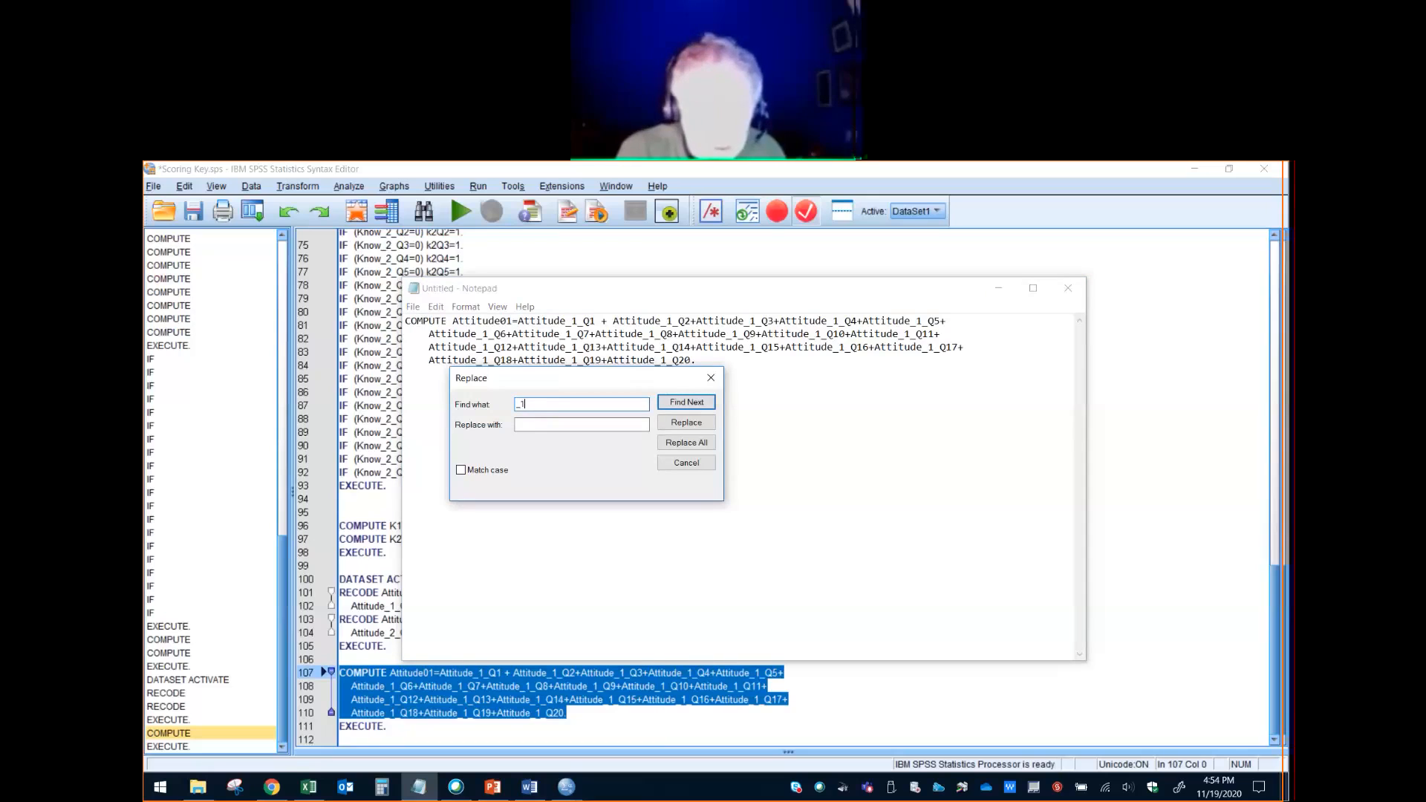
{"action": "type", "text": "Q"}
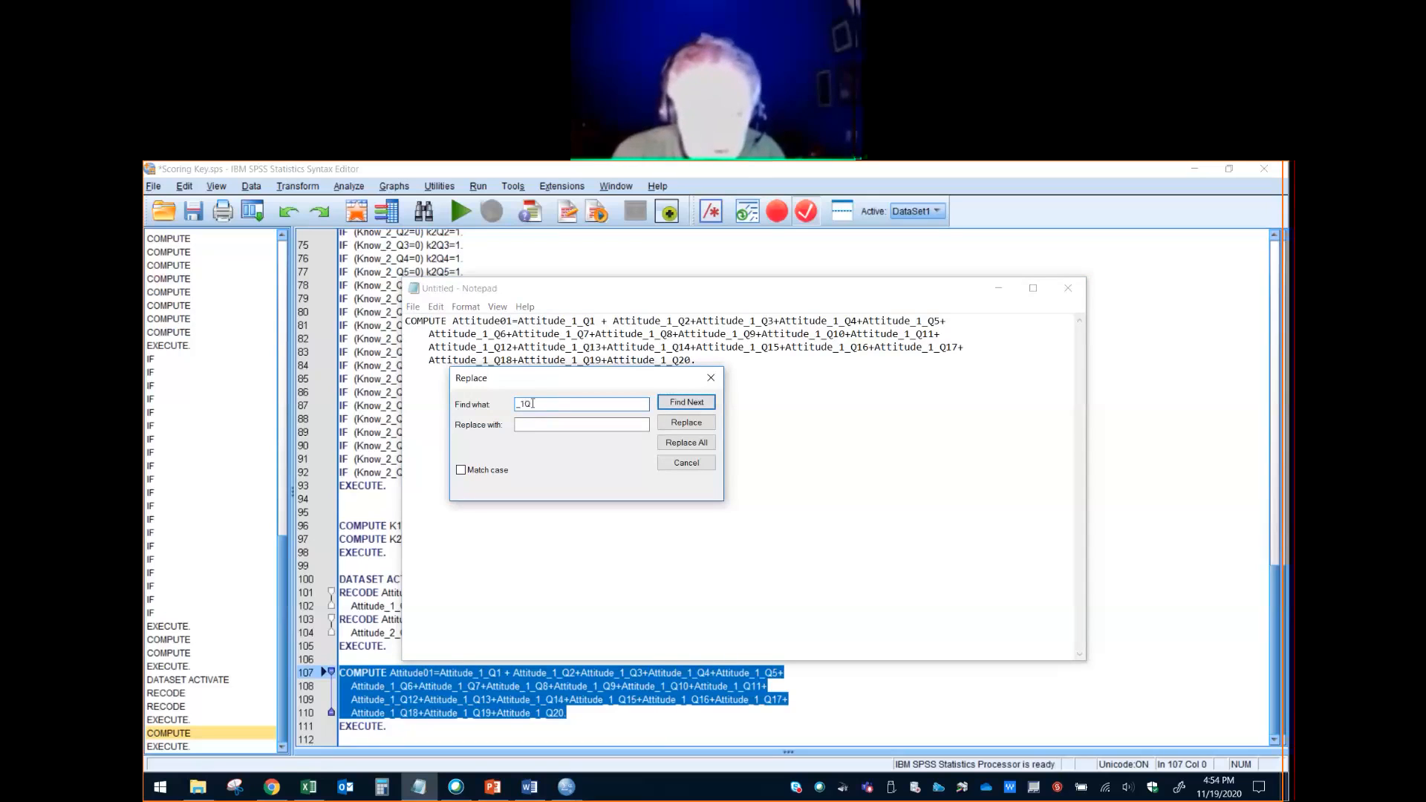
{"action": "type", "text": "_"}
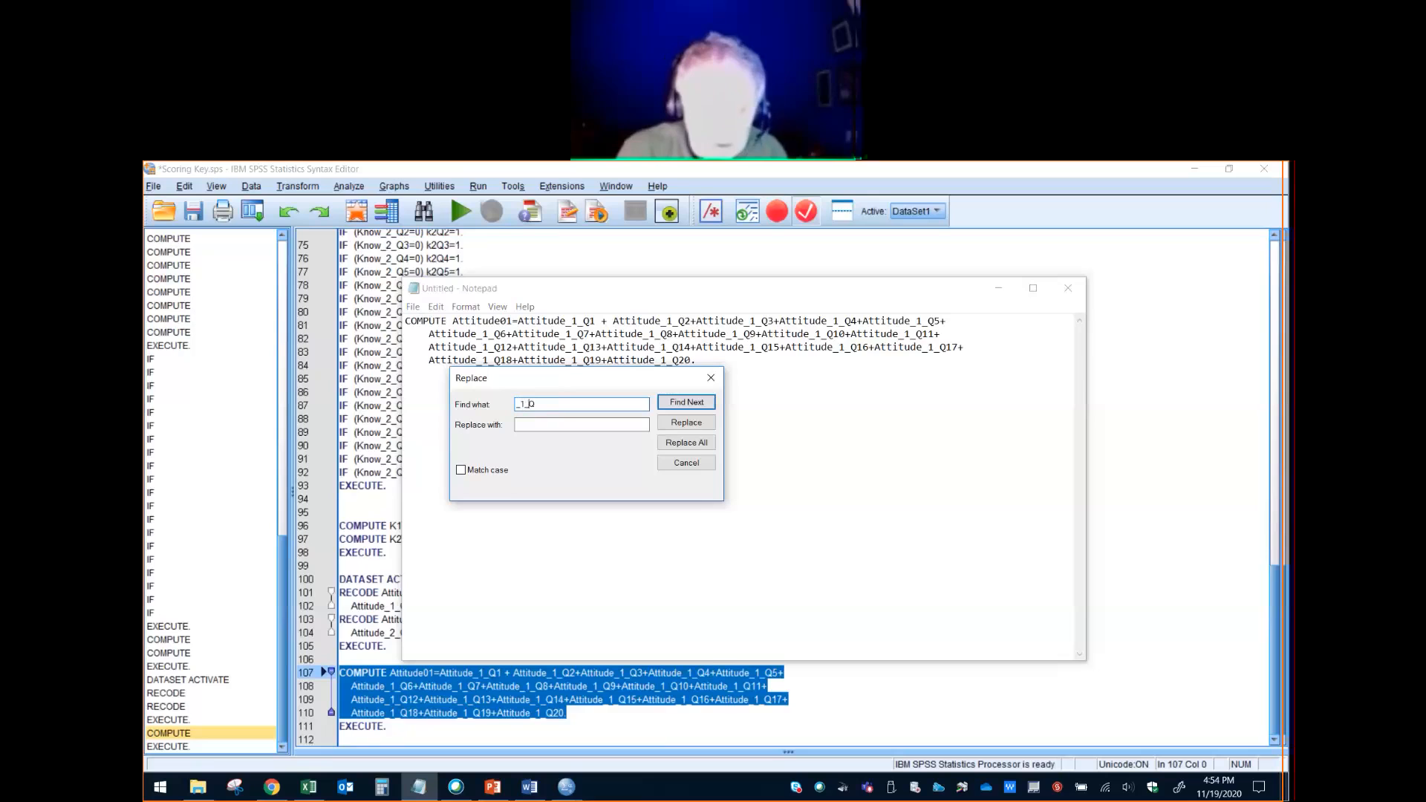
{"action": "left_click", "coordinate": [531, 424]}
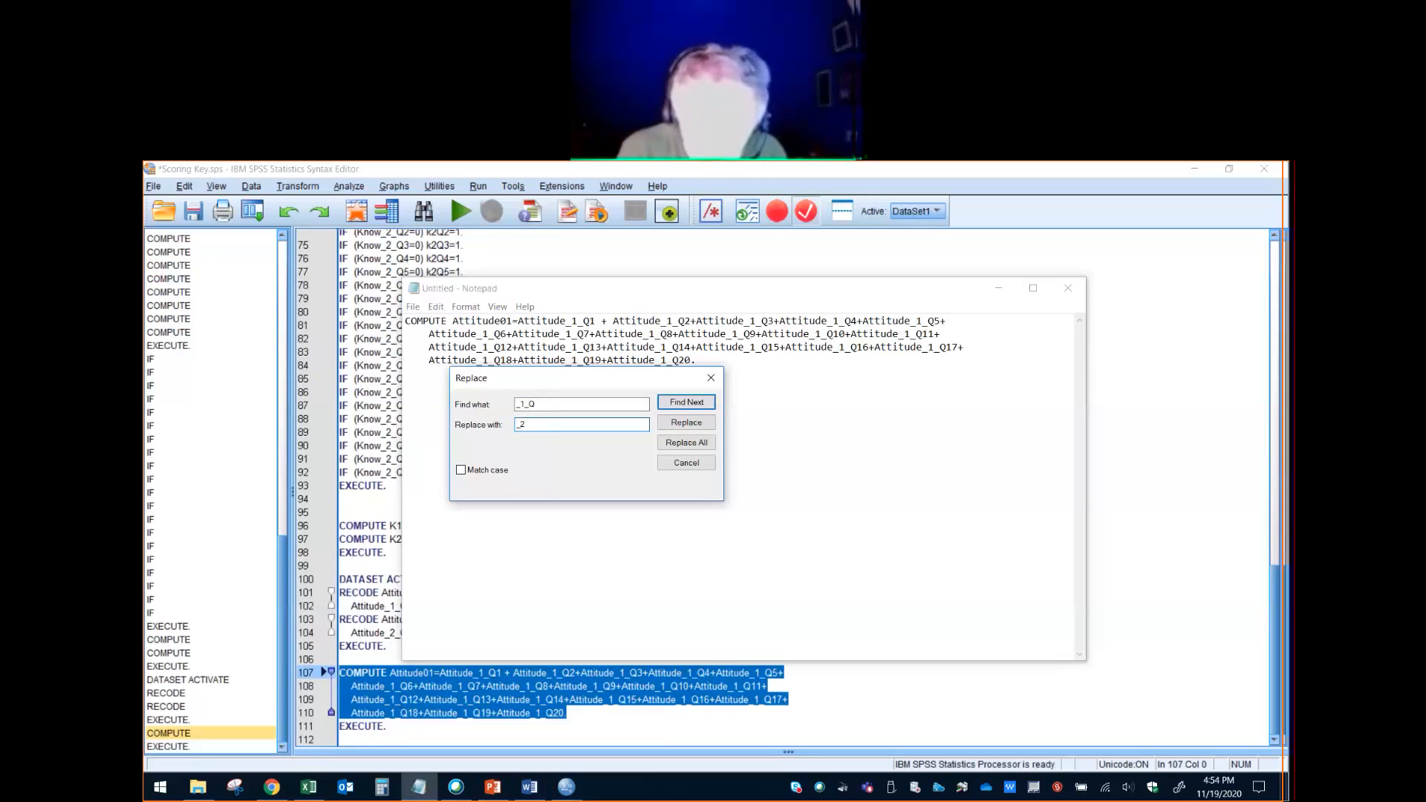
{"action": "type", "text": "_2_Q"}
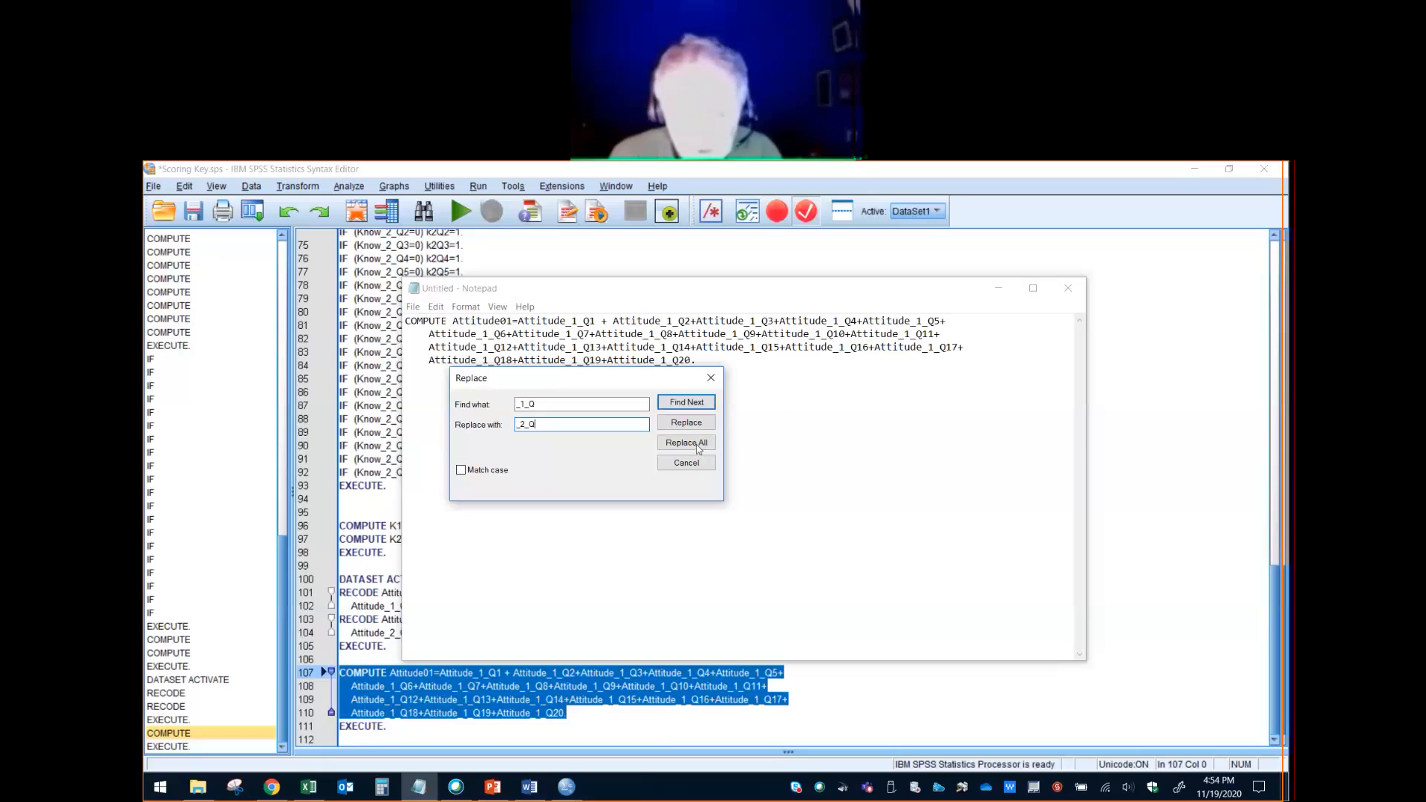
{"action": "left_click", "coordinate": [686, 463]}
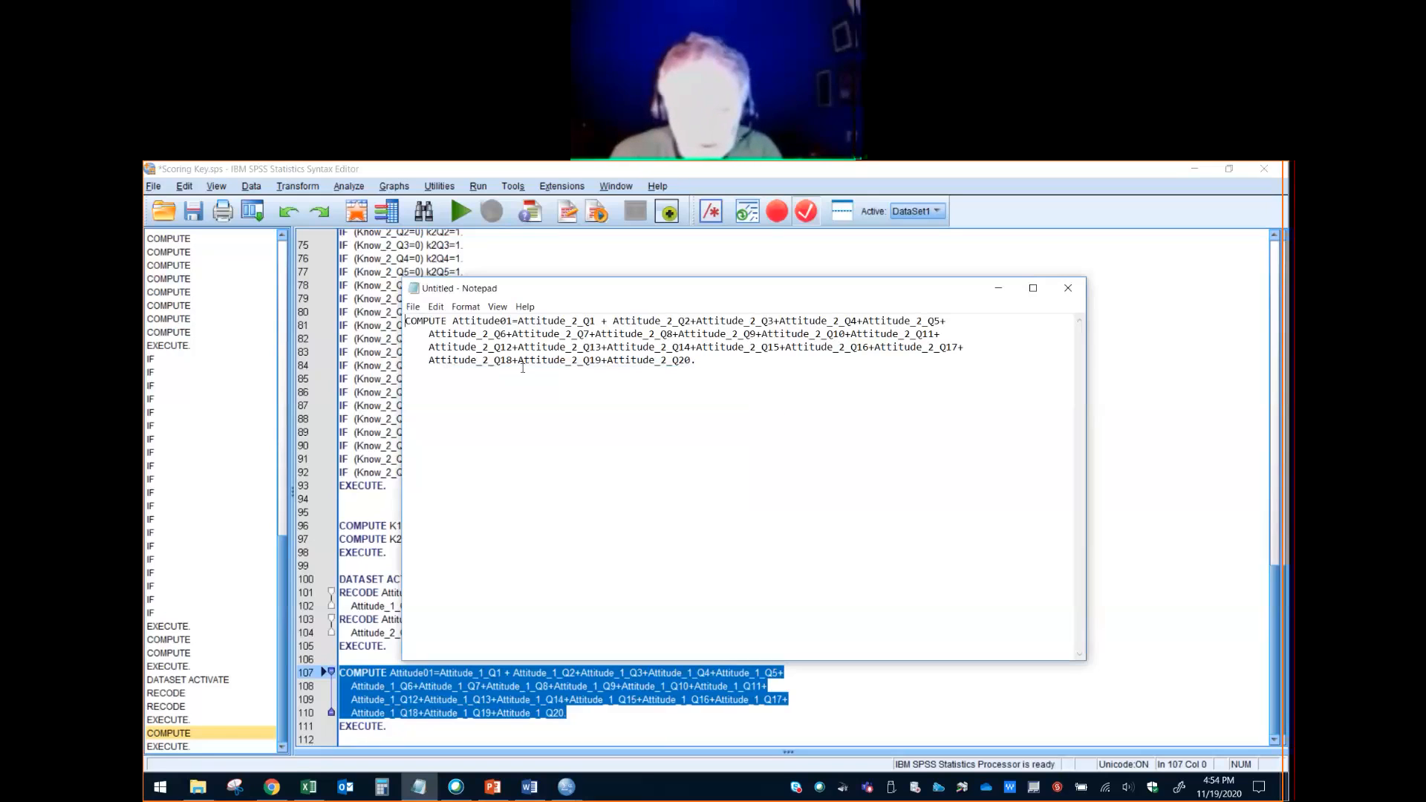
{"action": "left_click_drag", "start_coordinate": [512, 321], "coordinate": [508, 322]}
{"action": "type", "text": "2"}
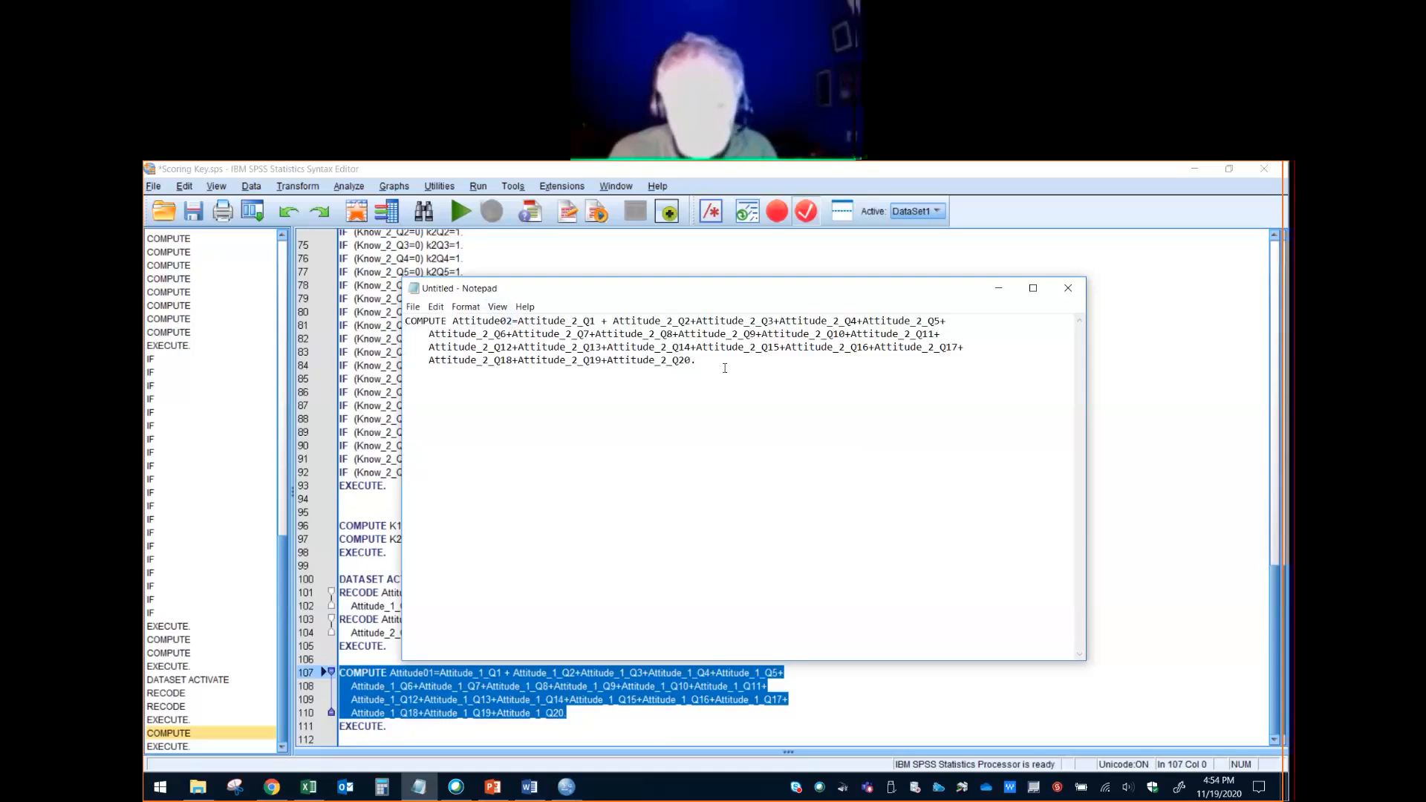
- Copy the Attitude02 COMPUTE command from Notepad into the Scoring Key syntax below the Attitude01 computation and run both computations with EXECUTE
{"action": "left_click_drag", "start_coordinate": [725, 368], "coordinate": [388, 325]}
{"action": "key", "text": "ctrl+c"}
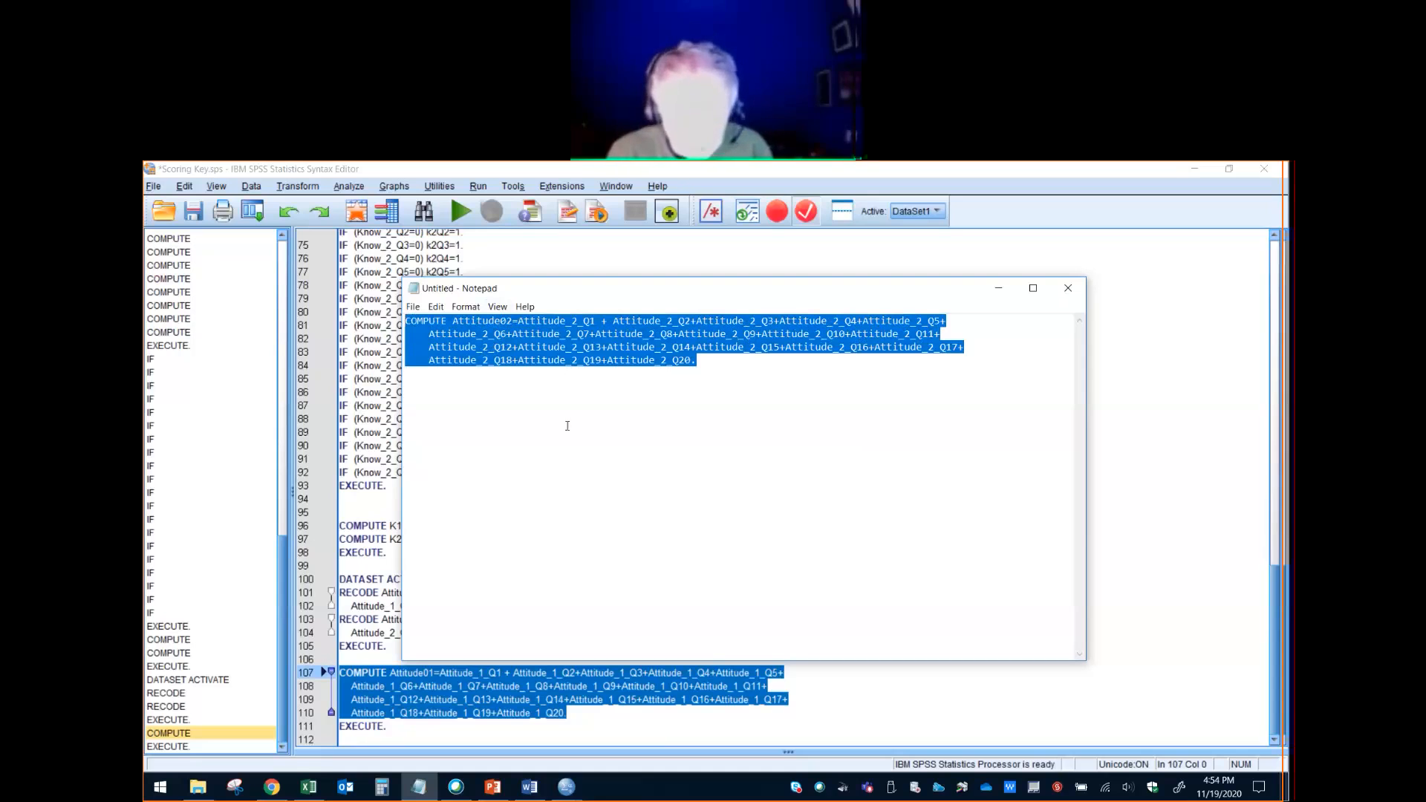
{"action": "left_click", "coordinate": [572, 714]}
{"action": "key", "text": "Return"}
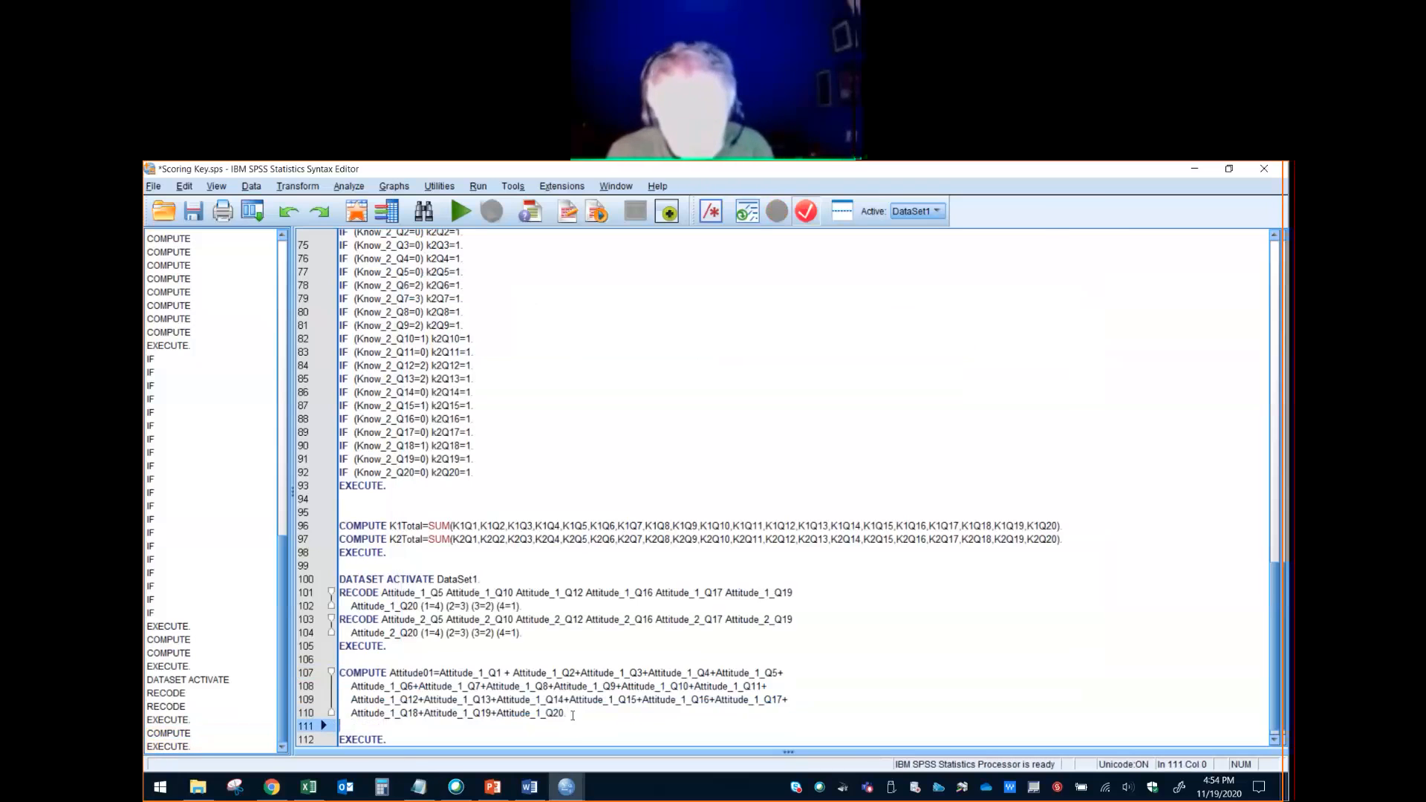
{"action": "key", "text": "ctrl+v"}
{"action": "left_click_drag", "start_coordinate": [402, 730], "coordinate": [340, 606]}
{"action": "left_click", "coordinate": [461, 213]}
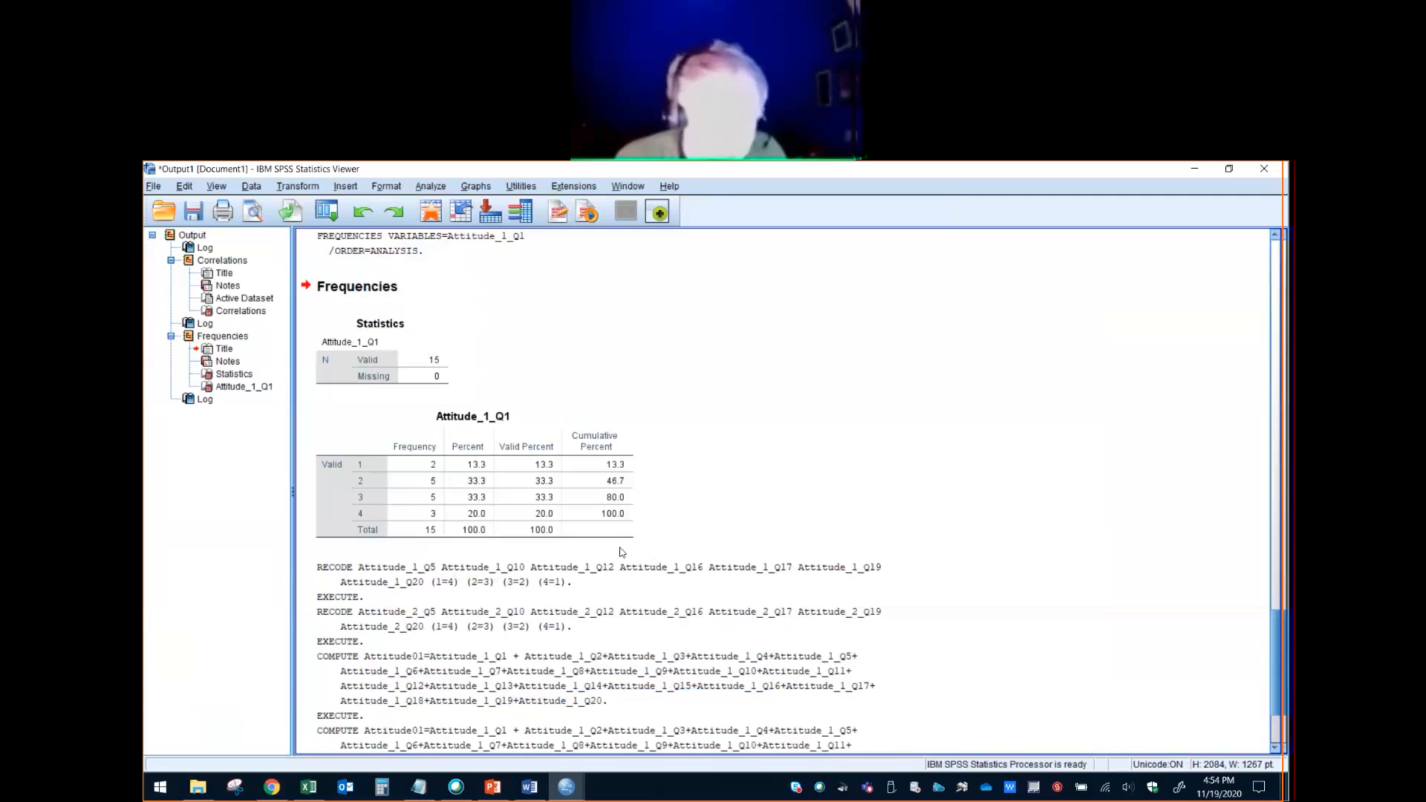
- Start a bivariate correlation and remove the previous variables K1Total and K2Total from the analysis
{"action": "left_click", "coordinate": [431, 186]}
{"action": "mouse_move", "coordinate": [579, 342]}
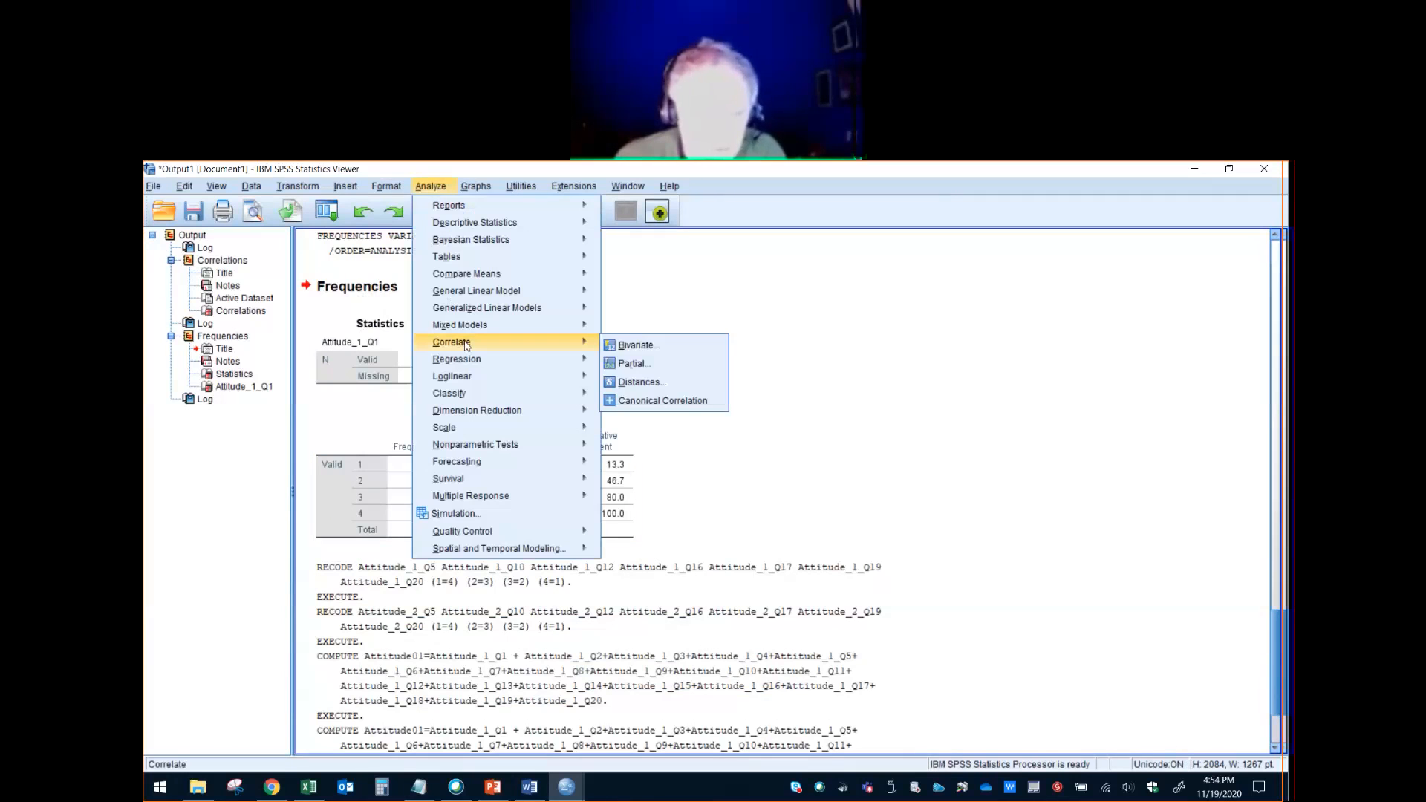
{"action": "left_click", "coordinate": [631, 345]}
{"action": "left_click", "coordinate": [749, 380]}
{"action": "left_click", "coordinate": [687, 416]}
{"action": "left_click", "coordinate": [740, 366]}
{"action": "left_click", "coordinate": [687, 417]}
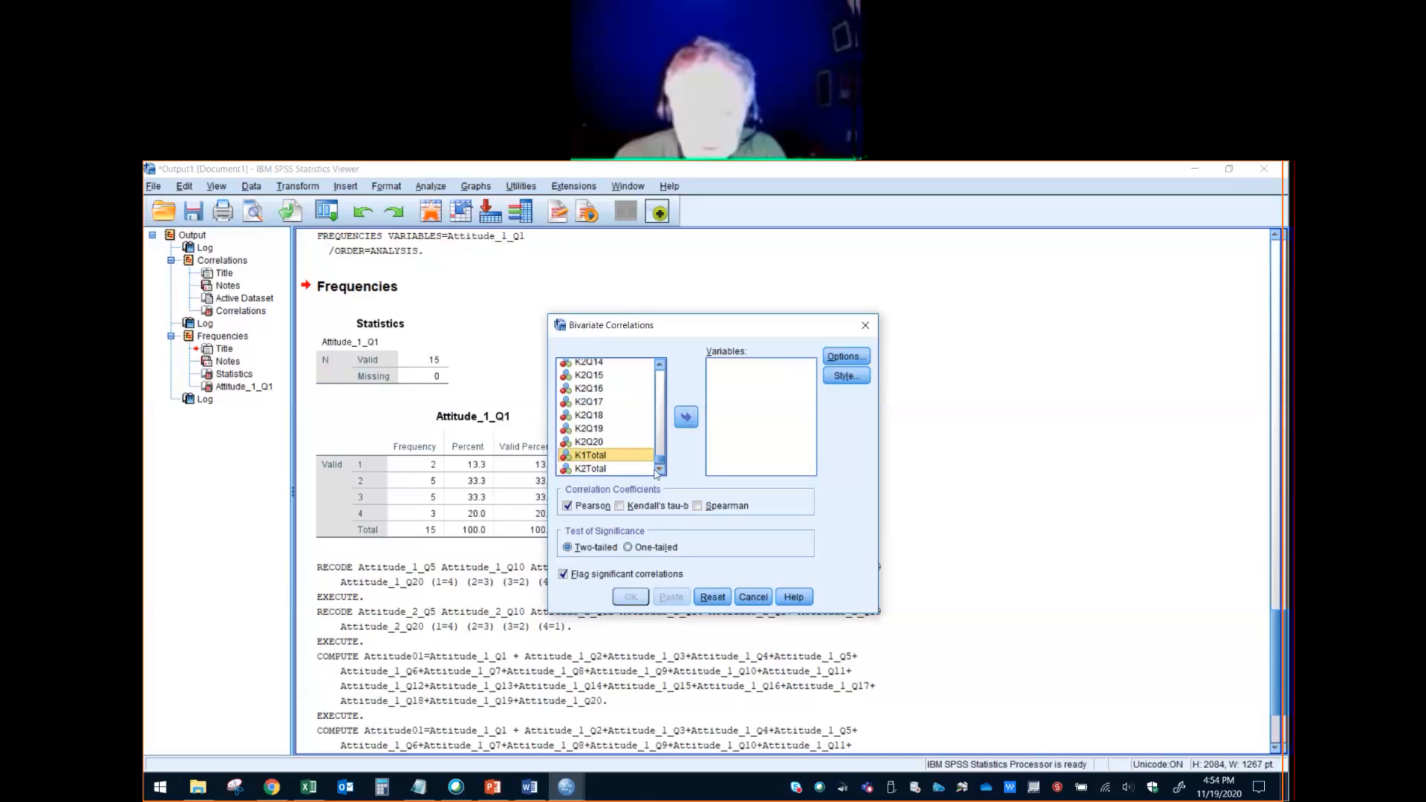
- Add Attitude01 and Attitude02 as the correlation variables and run the two-tailed Pearson correlation
{"action": "left_click", "coordinate": [659, 469]}
{"action": "left_click", "coordinate": [659, 469]}
{"action": "left_click", "coordinate": [595, 456]}
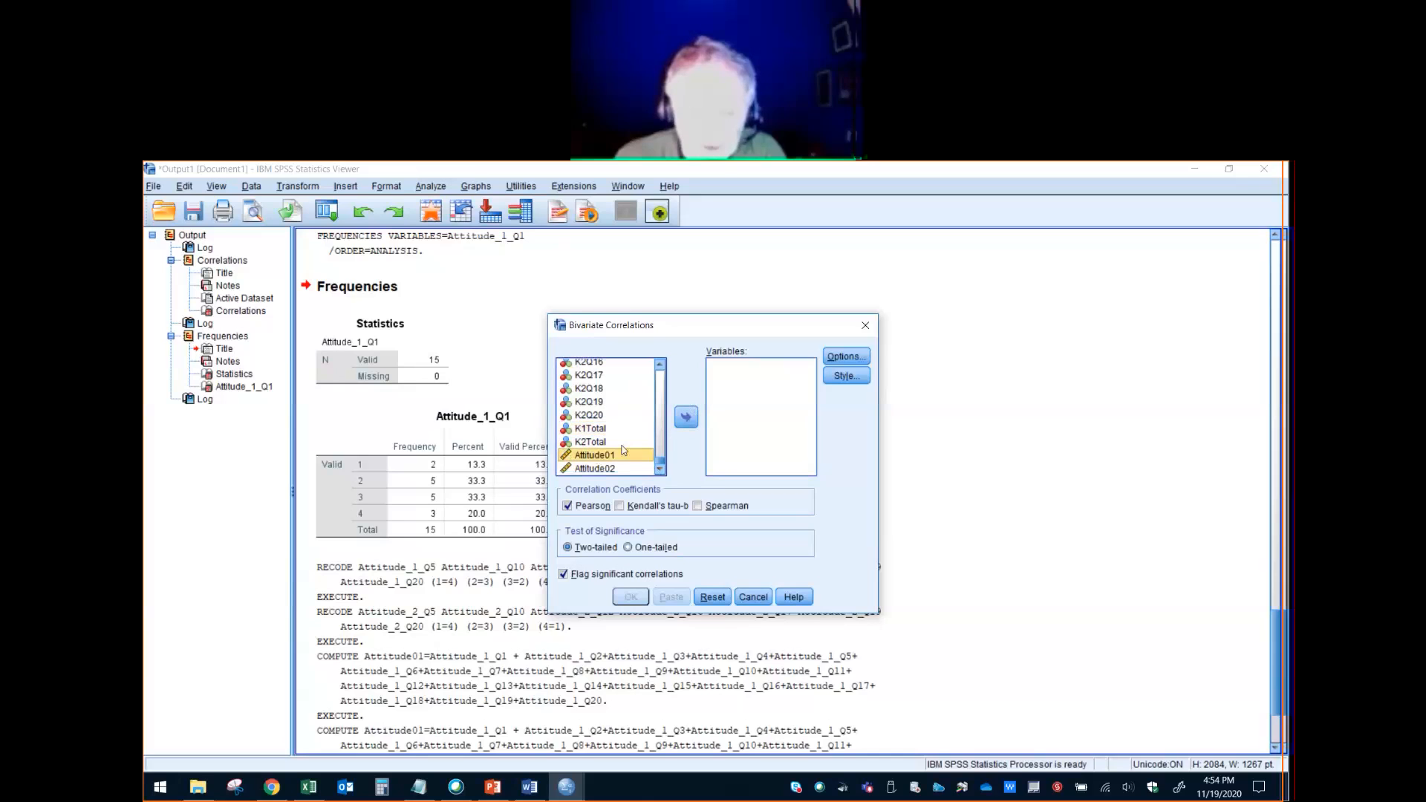
{"action": "left_click", "coordinate": [687, 416]}
{"action": "left_click", "coordinate": [595, 468]}
{"action": "left_click", "coordinate": [686, 416]}
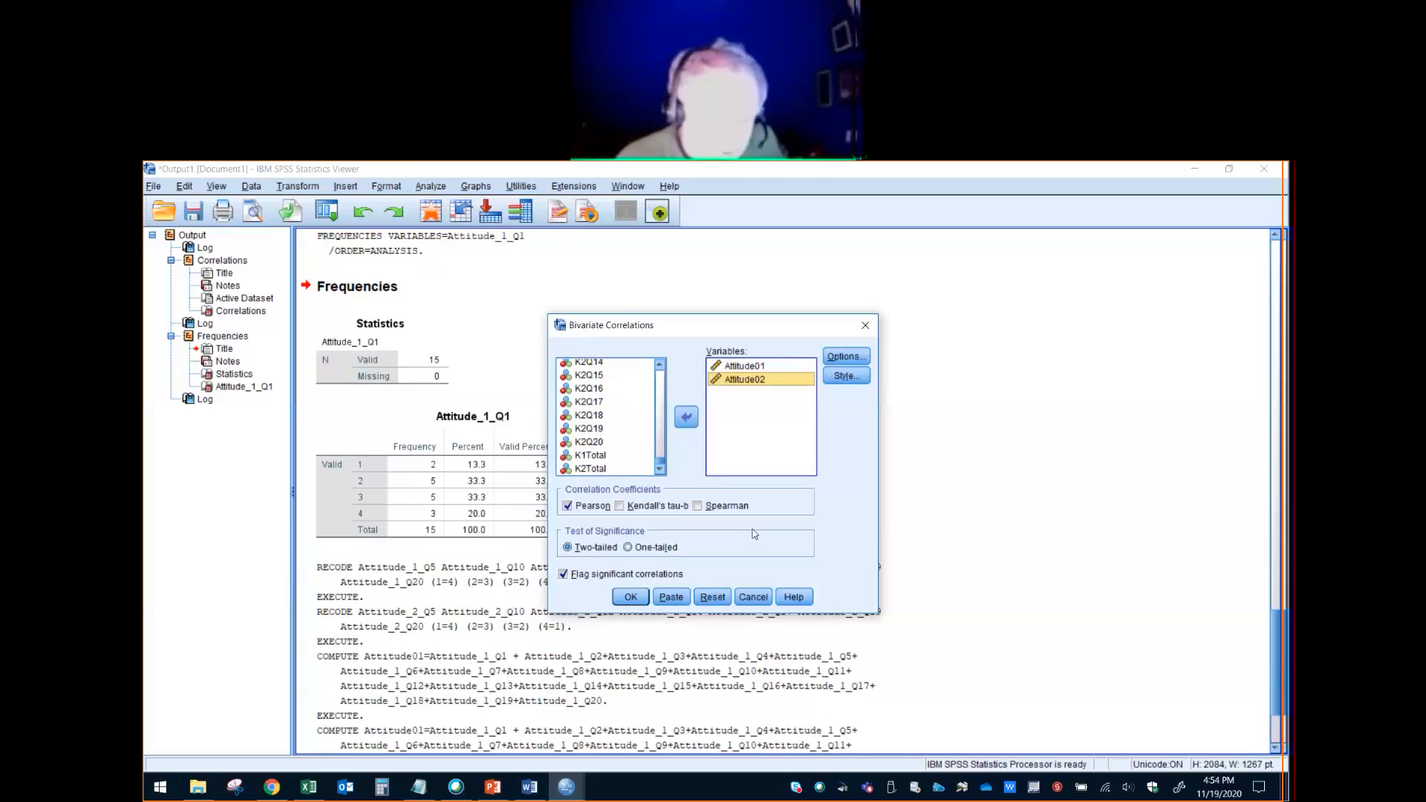
{"action": "left_click", "coordinate": [631, 597]}
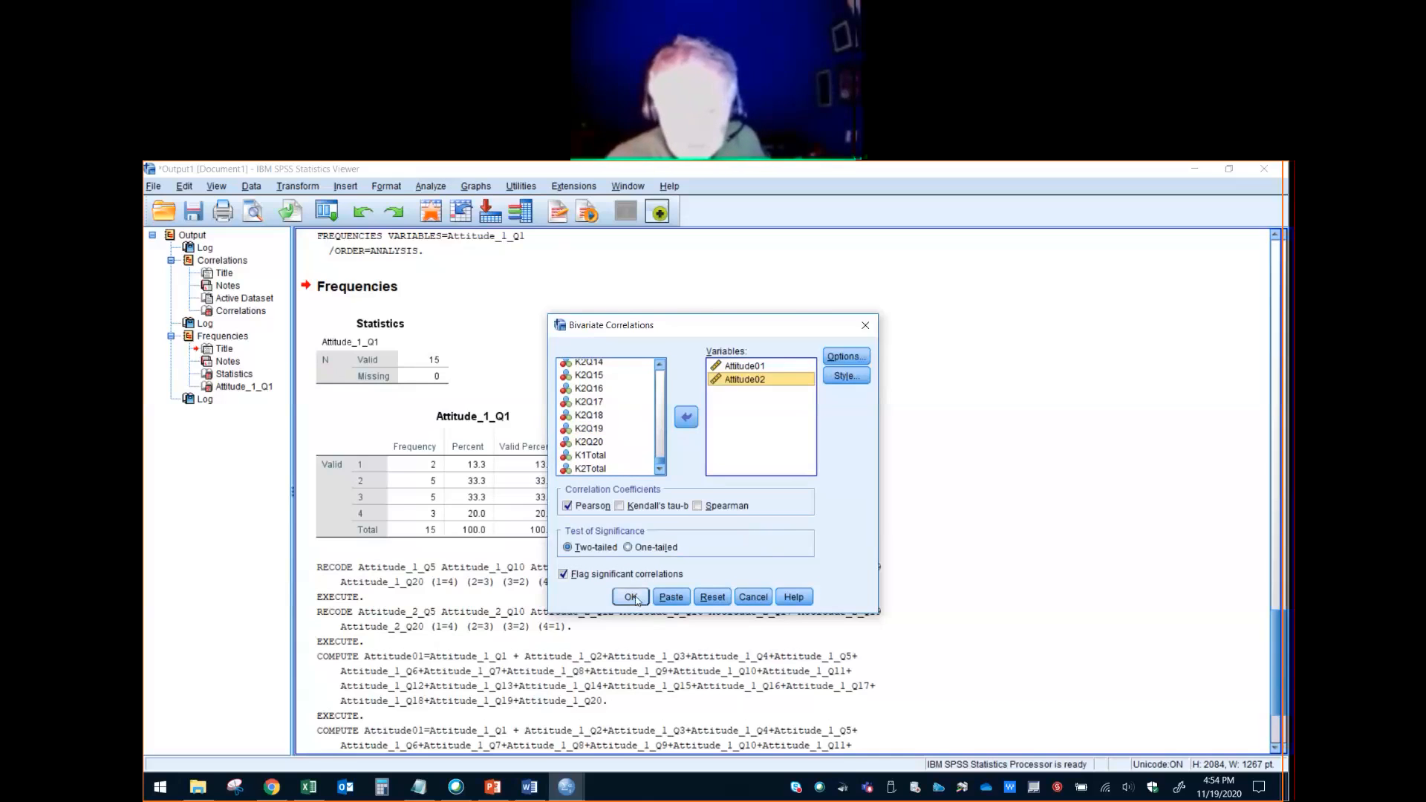
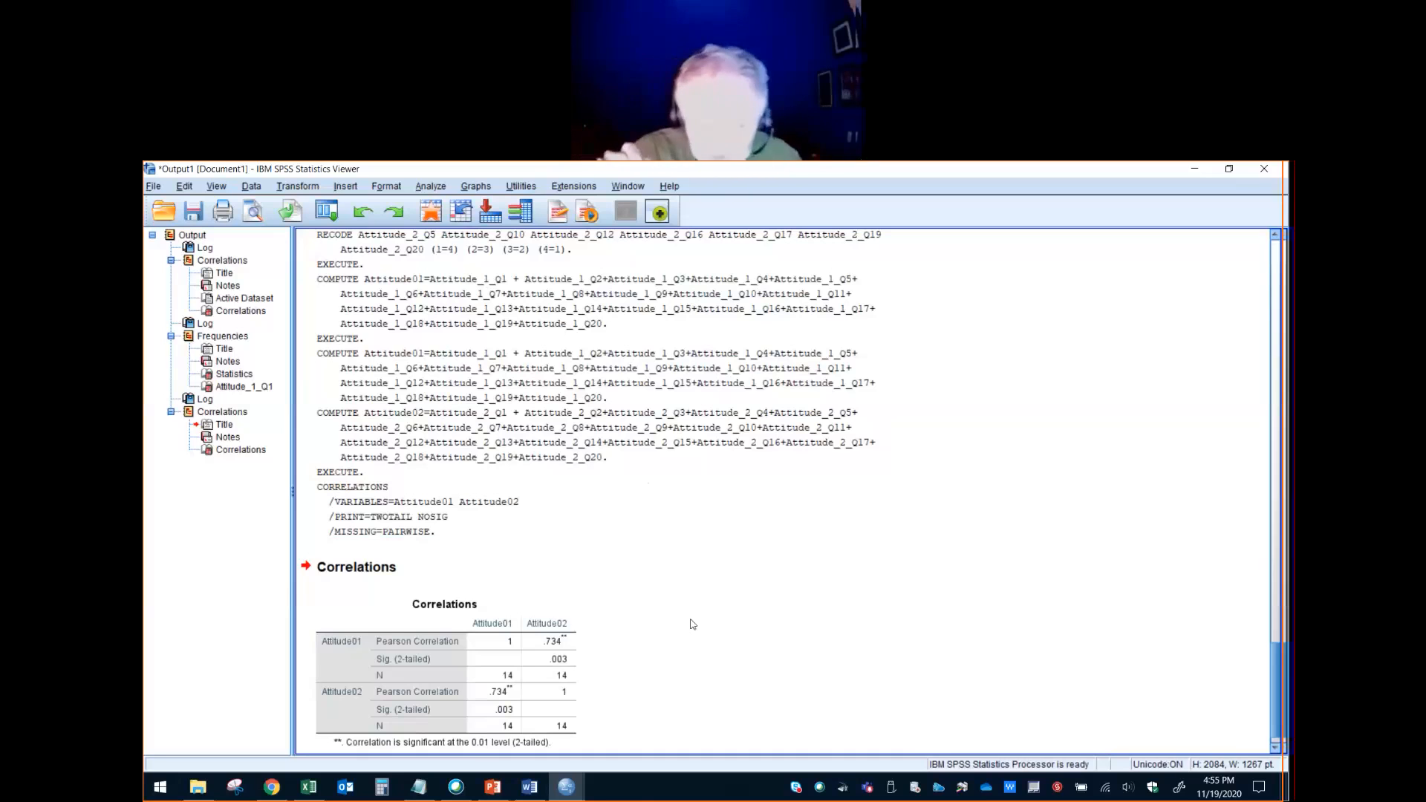
- Start a reliability analysis and add the scored knowledge variables K1Q1 through K2Q20 as its items
{"action": "left_click", "coordinate": [597, 444]}
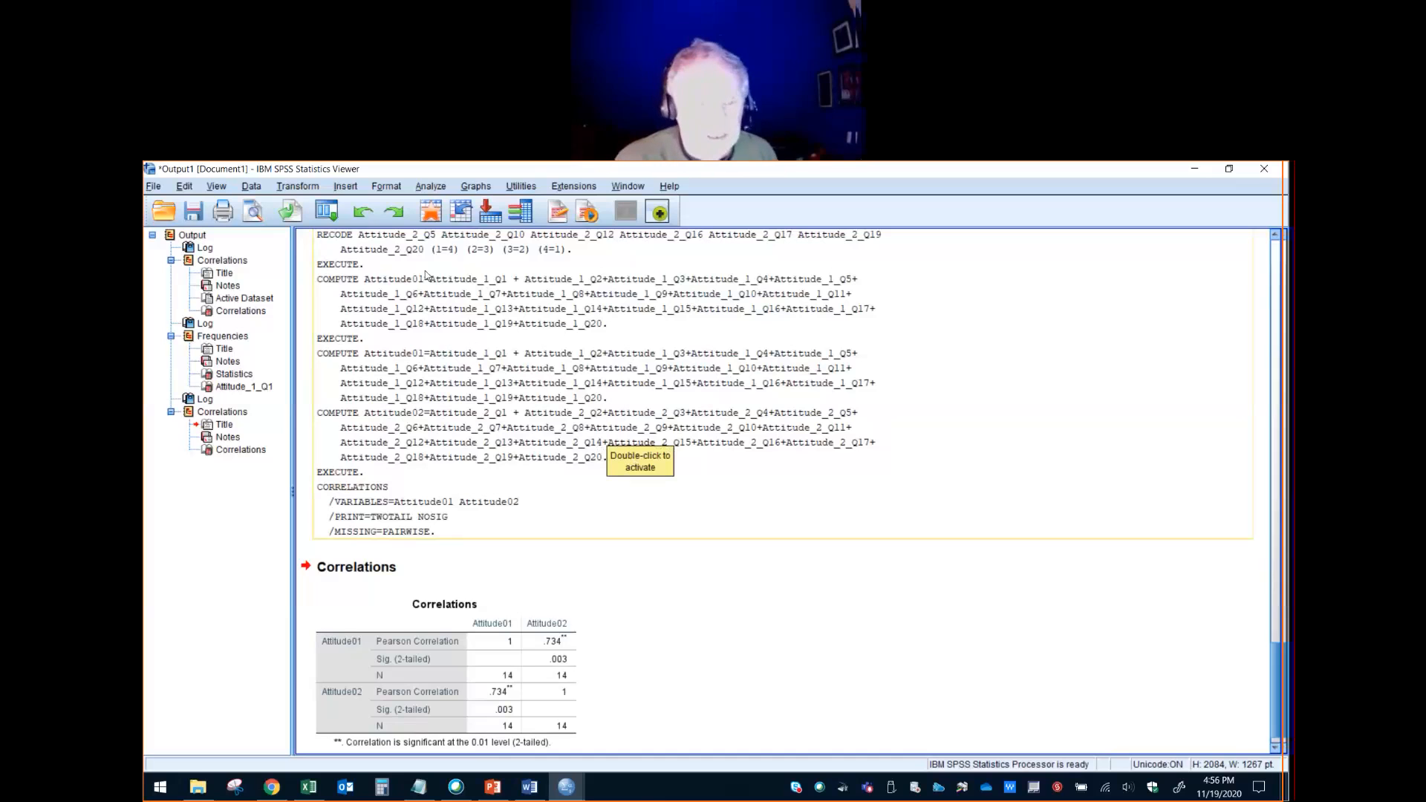
{"action": "left_click", "coordinate": [440, 189]}
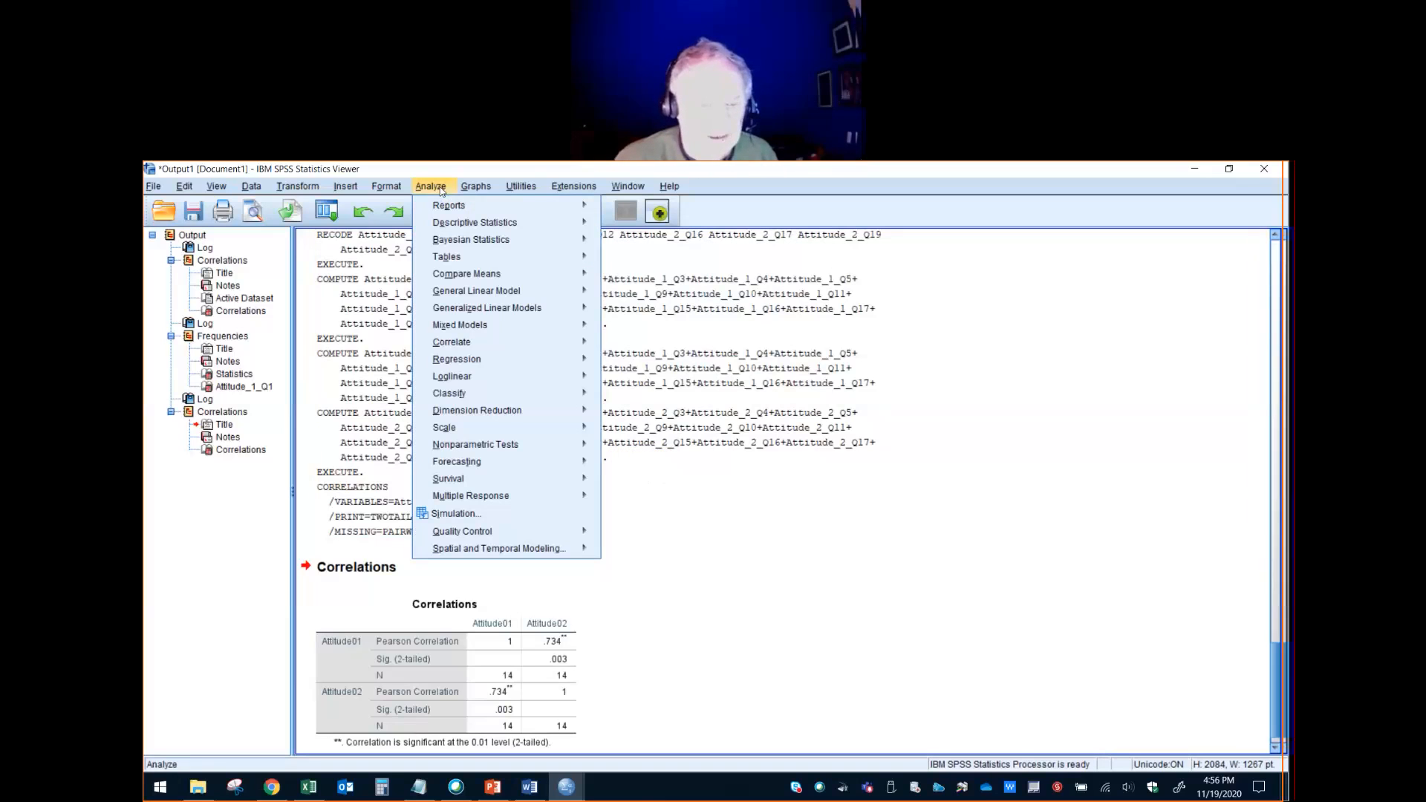
{"action": "mouse_move", "coordinate": [460, 427]}
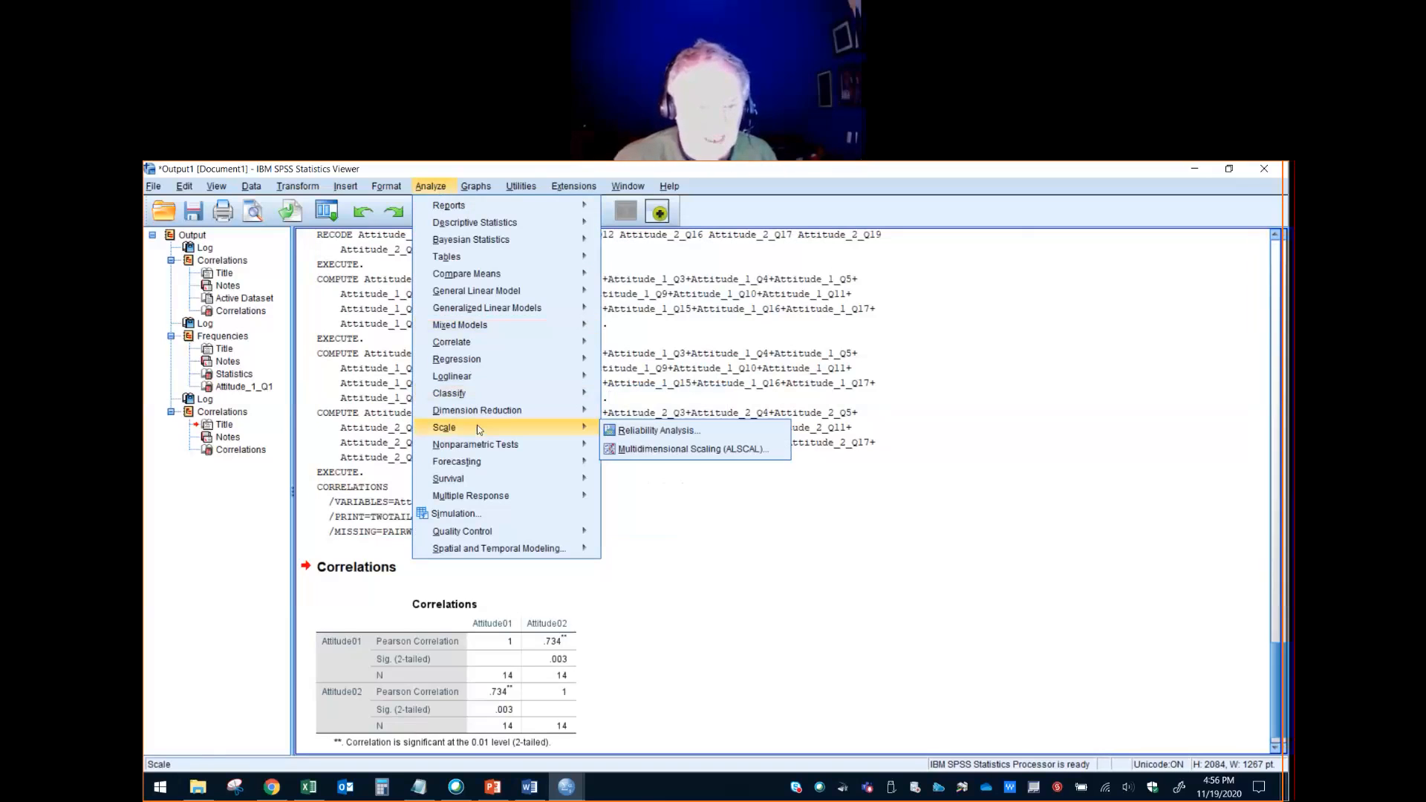
{"action": "left_click", "coordinate": [677, 432]}
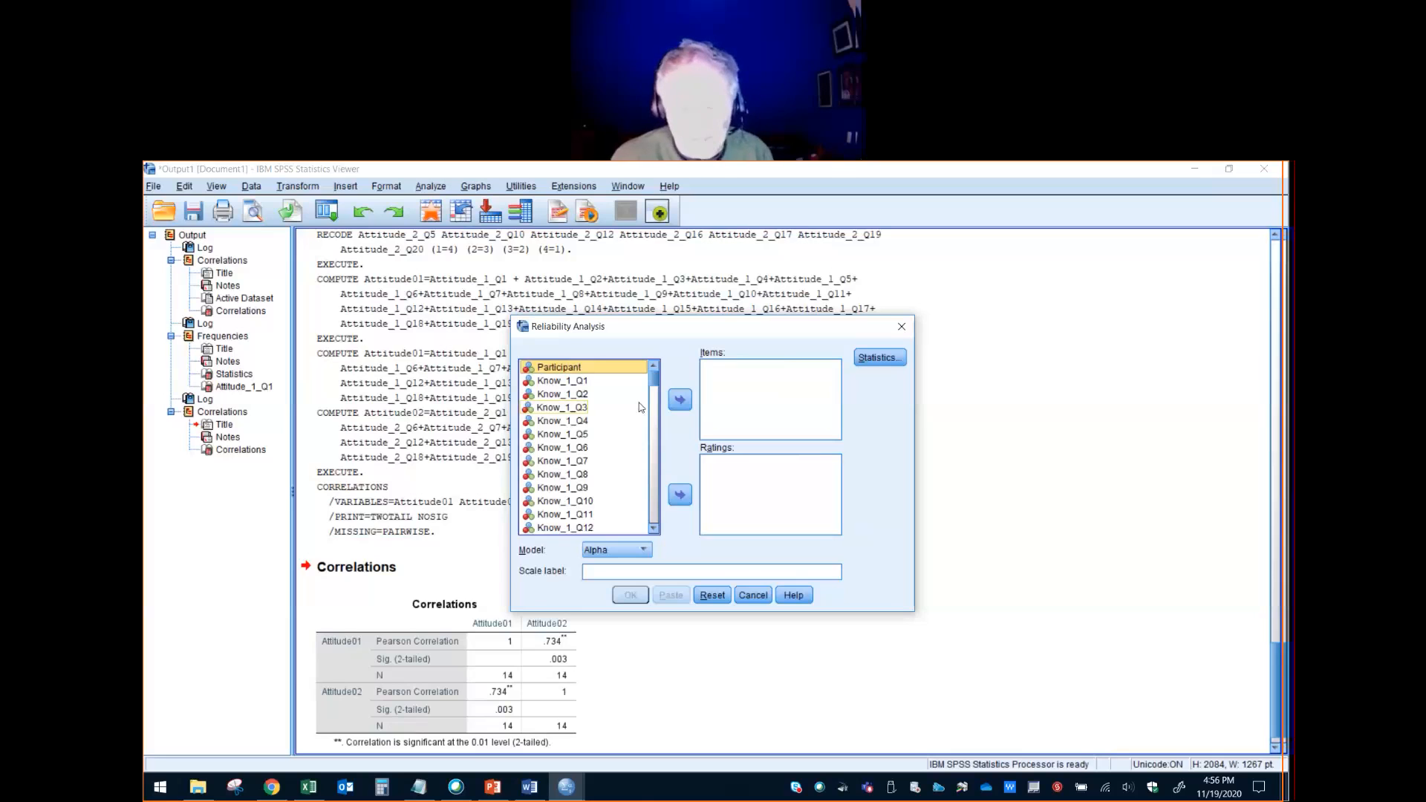
{"action": "key", "text": "Down"}
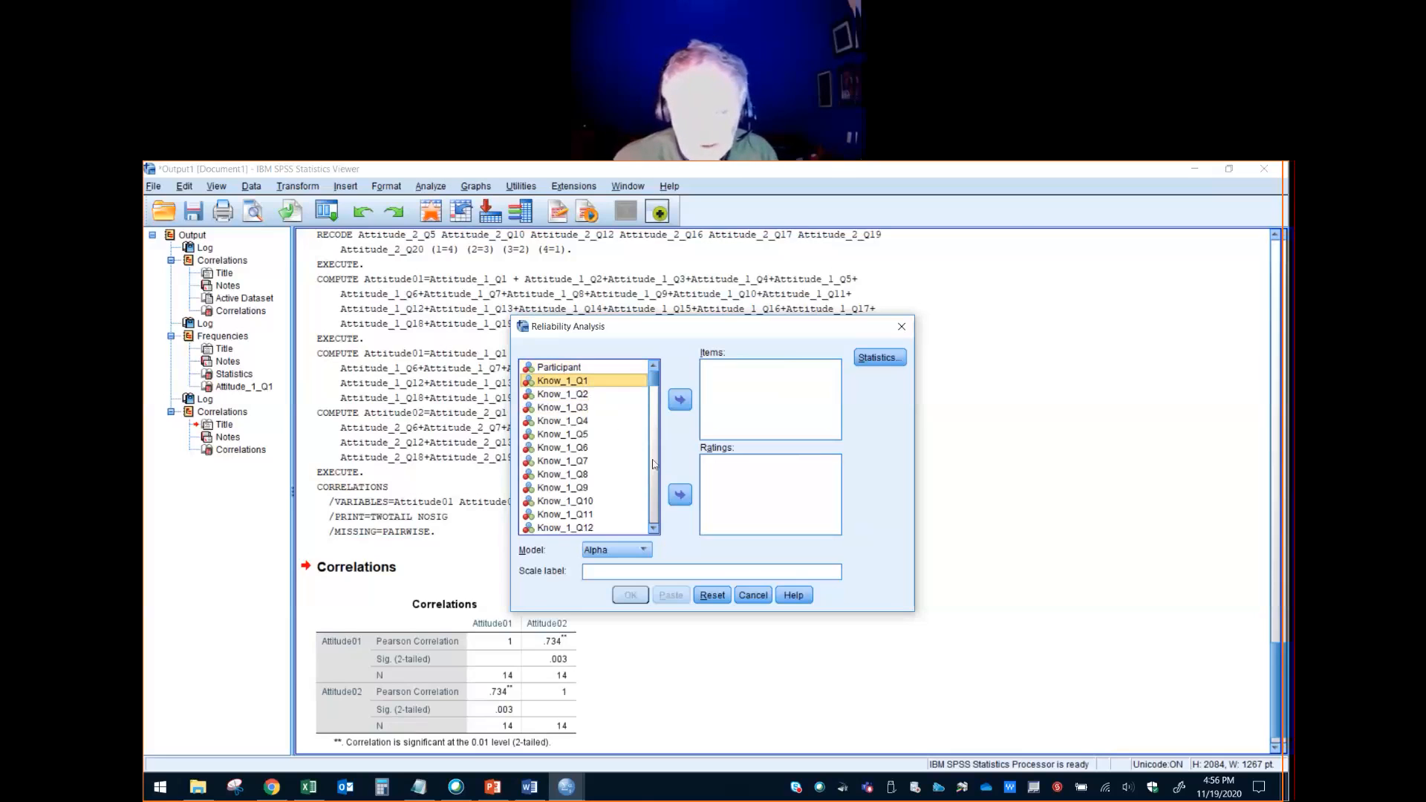
{"action": "left_click", "coordinate": [655, 501]}
{"action": "left_click", "coordinate": [655, 501]}
{"action": "left_click", "coordinate": [655, 501]}
{"action": "left_click", "coordinate": [652, 475]}
{"action": "left_click", "coordinate": [652, 475]}
{"action": "left_click", "coordinate": [652, 476]}
{"action": "left_click", "coordinate": [652, 476]}
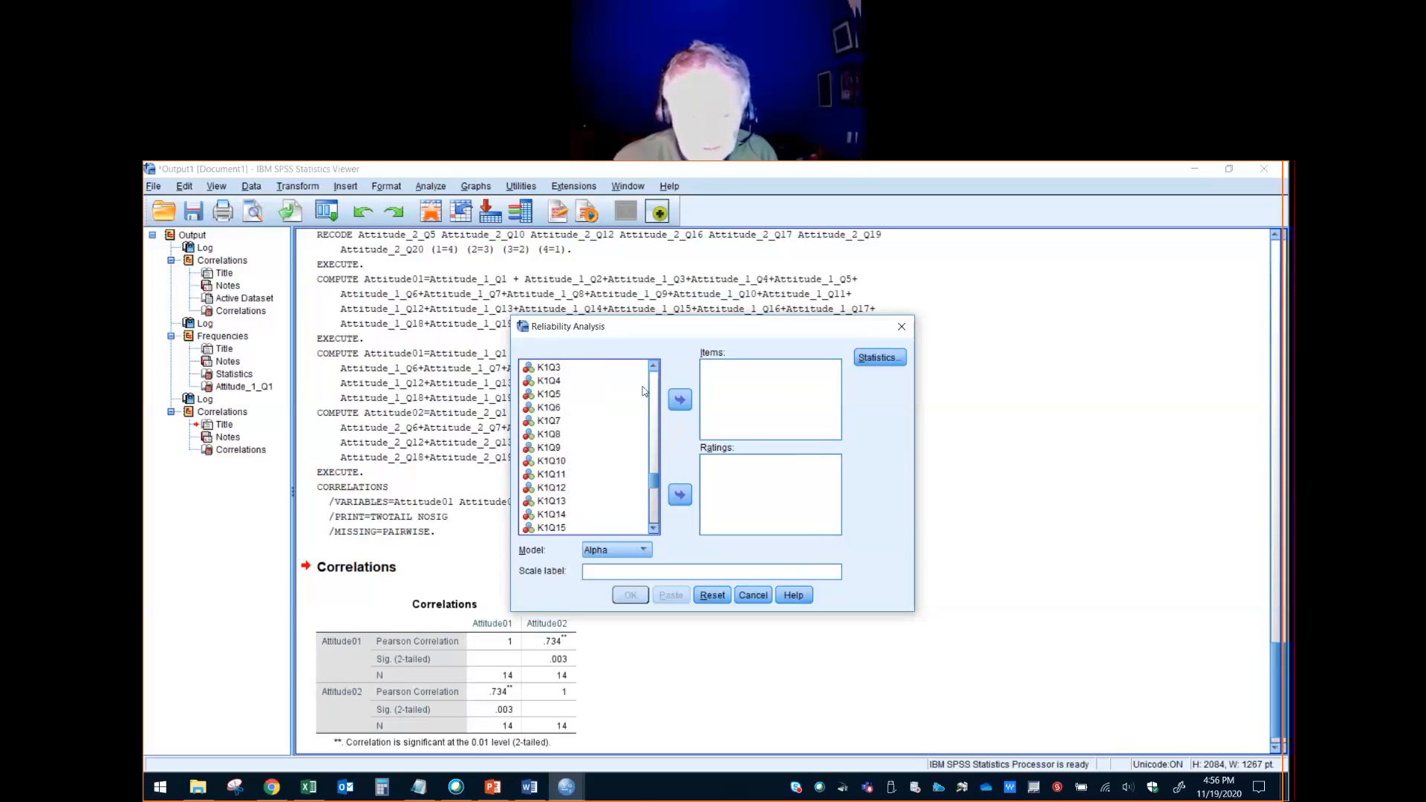
{"action": "scroll", "coordinate": [656, 363], "scroll_direction": "up", "scroll_amount": 1}
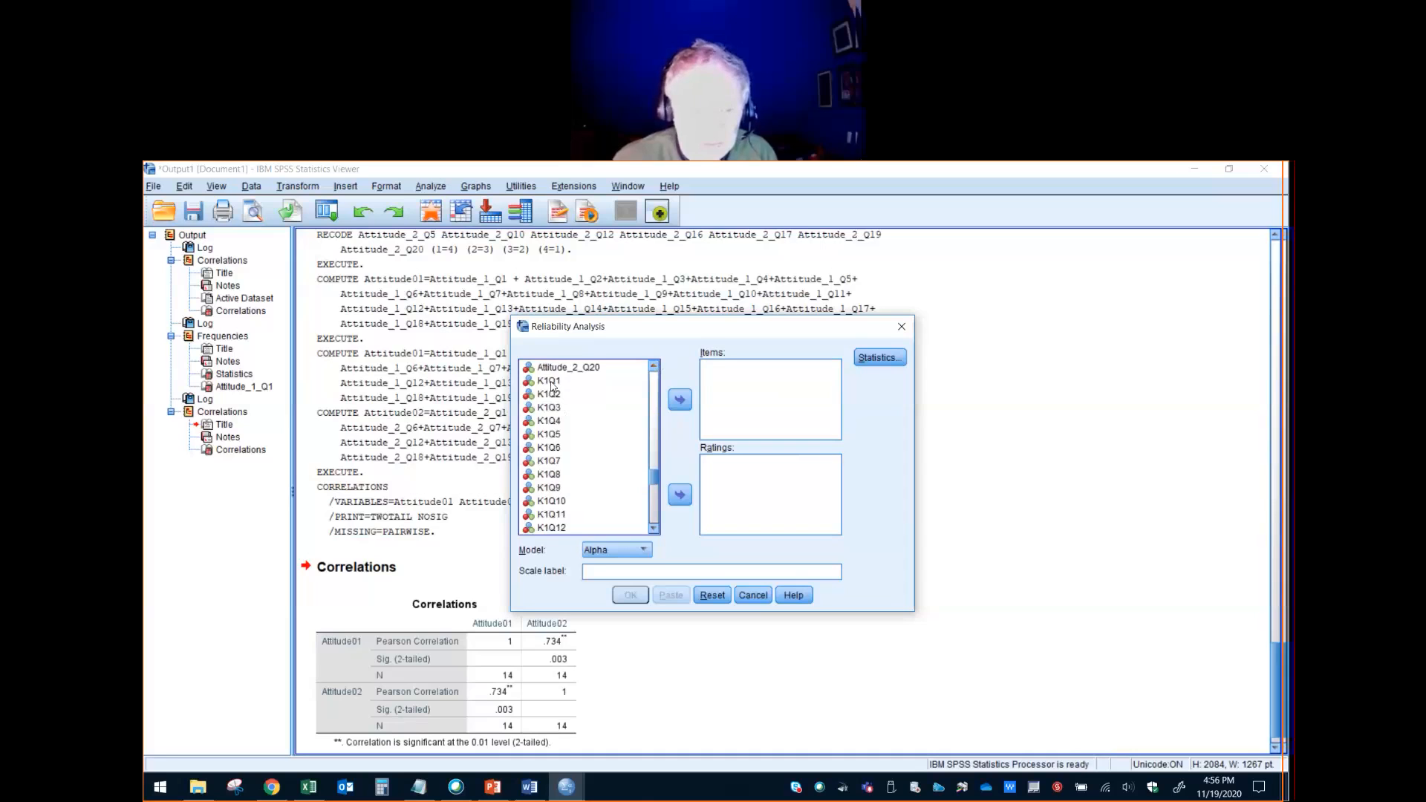
{"action": "left_click", "coordinate": [657, 510]}
{"action": "left_click", "coordinate": [657, 514]}
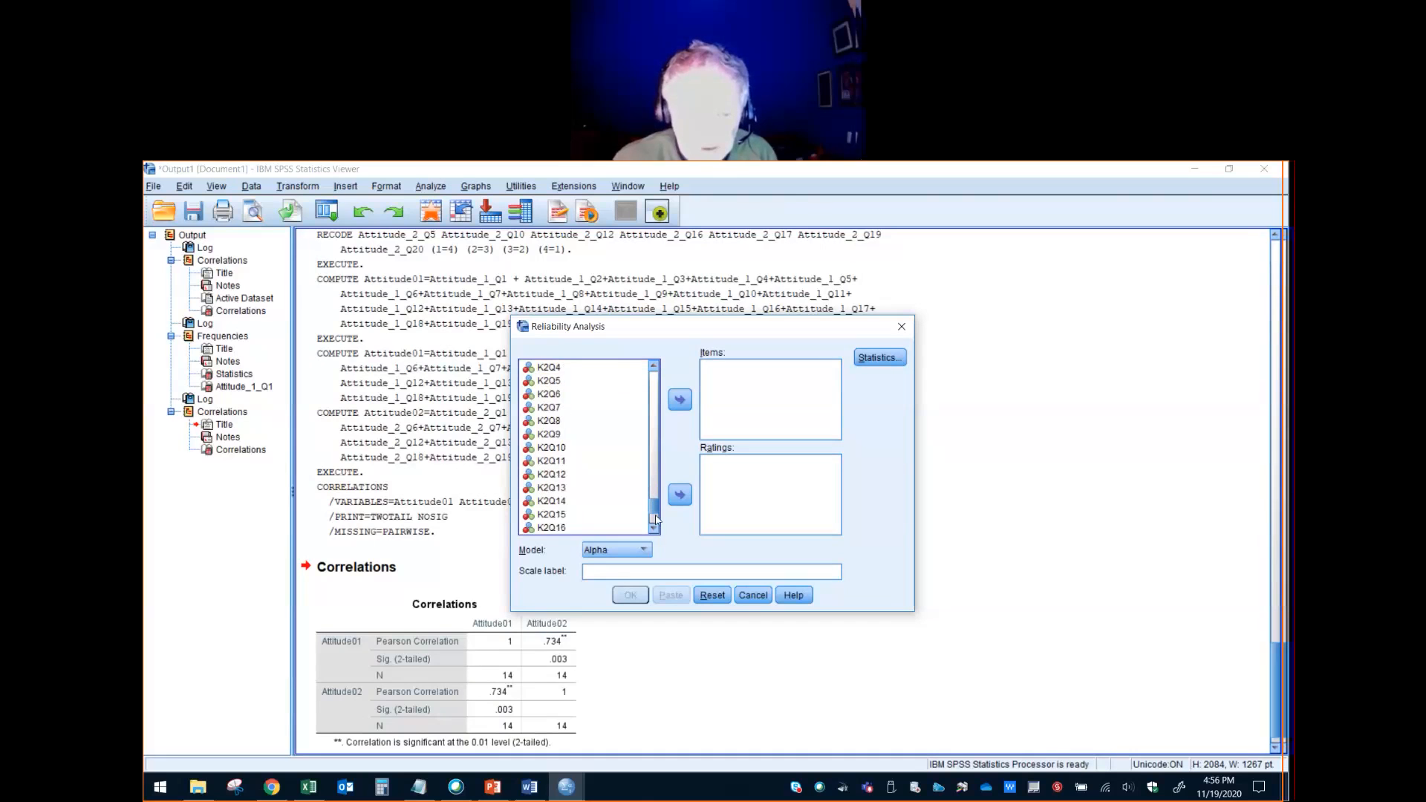
{"action": "left_click", "coordinate": [654, 530]}
{"action": "left_click", "coordinate": [654, 530]}
{"action": "left_click", "coordinate": [654, 530]}
{"action": "left_click", "coordinate": [654, 530]}
{"action": "left_click", "coordinate": [655, 530]}
{"action": "left_click", "coordinate": [654, 529]}
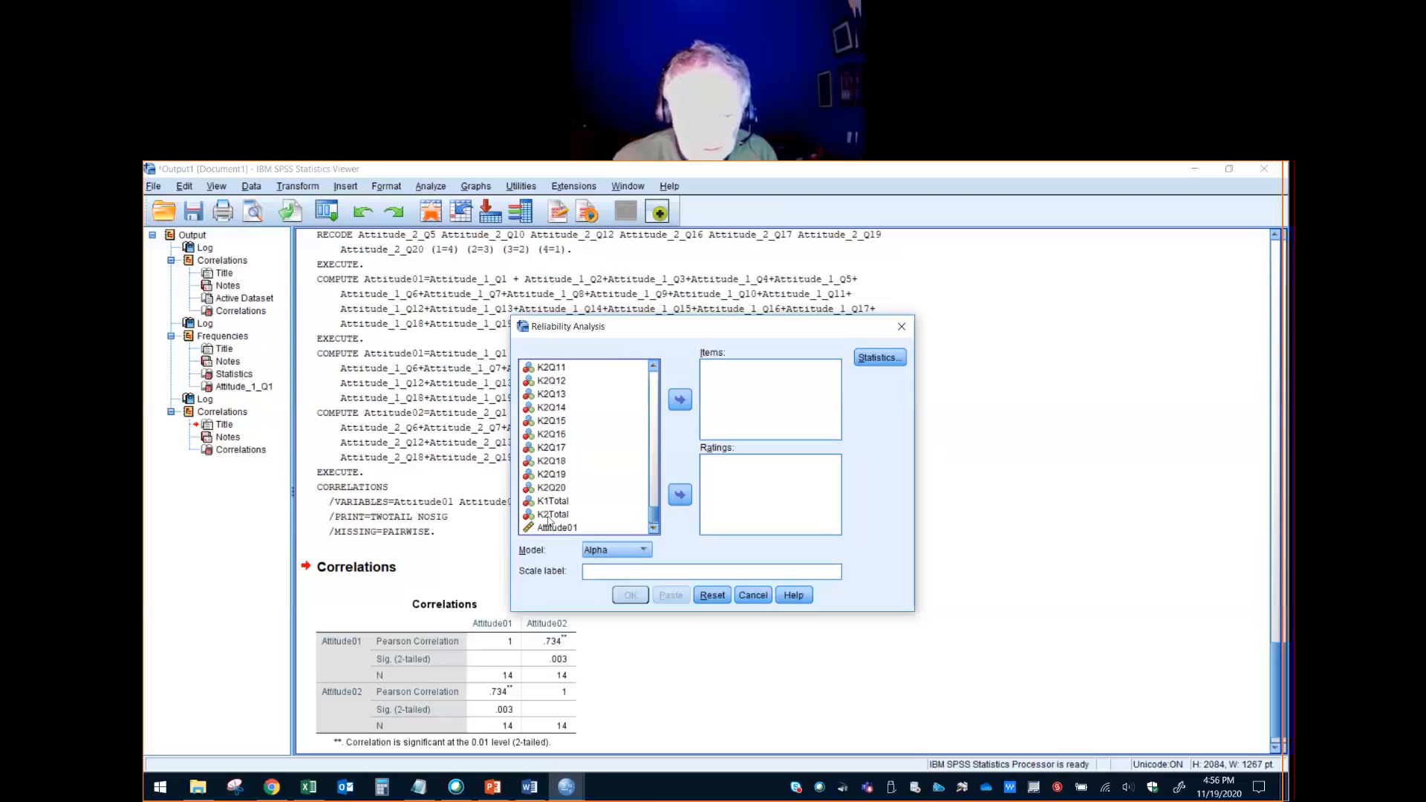
{"action": "left_click", "coordinate": [557, 487], "text": "shift"}
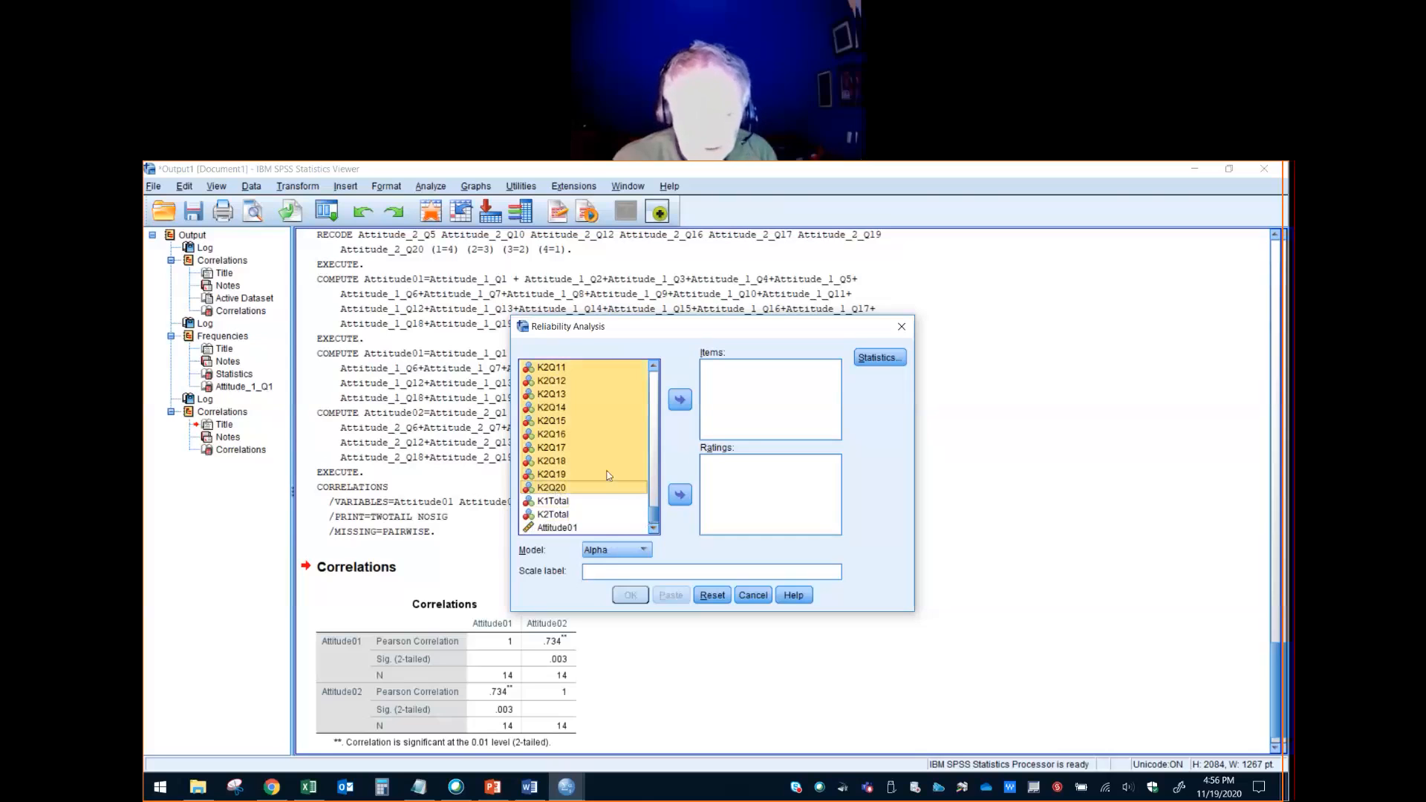
{"action": "left_click", "coordinate": [679, 401]}
- Set the reliability model to Split-half and run the analysis on the knowledge items
{"action": "left_click", "coordinate": [643, 551]}
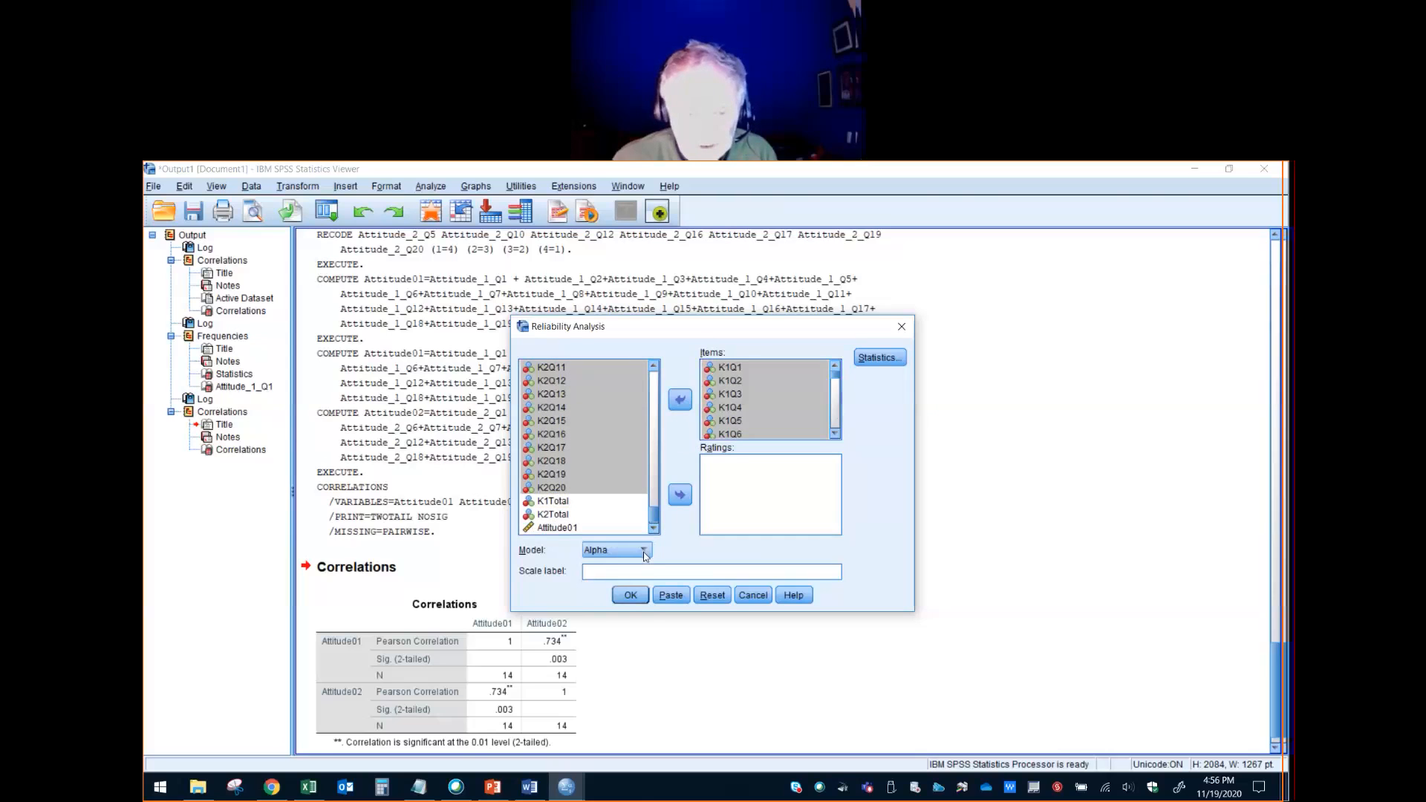
{"action": "left_click", "coordinate": [632, 580]}
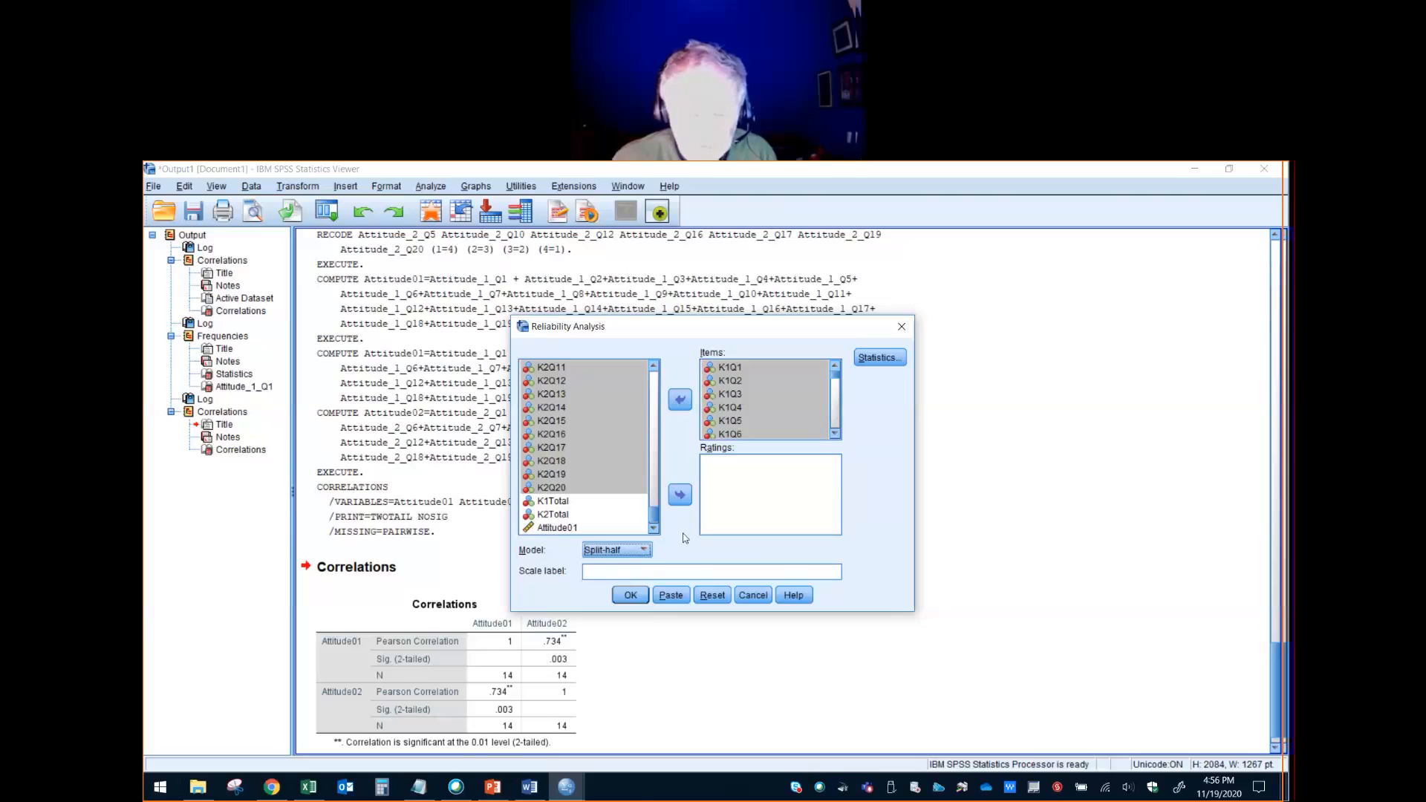
{"action": "left_click", "coordinate": [629, 596]}
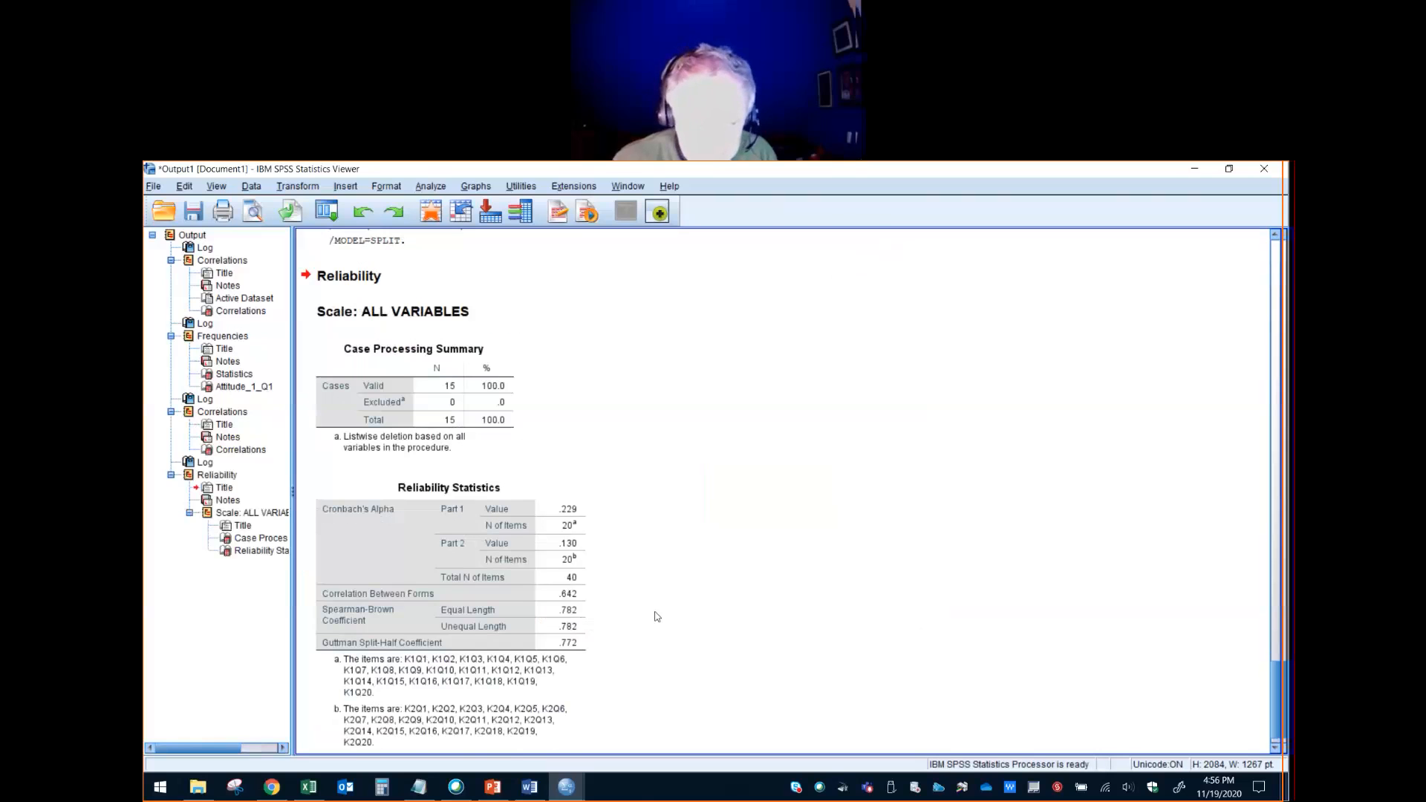
- Compare the knowledge items' Correlation Between Forms with the earlier Pearson correlation of K1Total and K2Total
{"action": "left_click", "coordinate": [583, 605]}
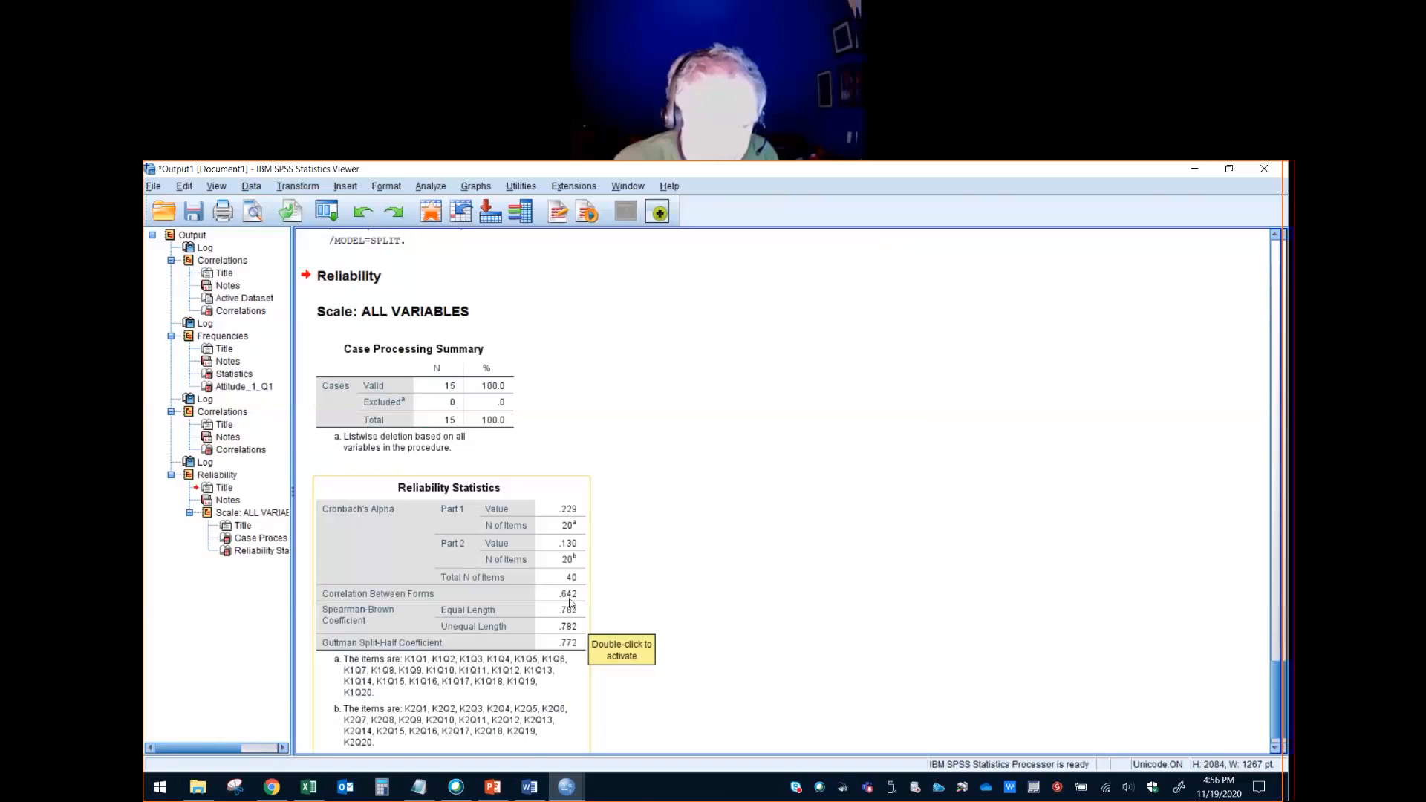
{"action": "scroll", "coordinate": [565, 600], "scroll_direction": "up", "scroll_amount": 3}
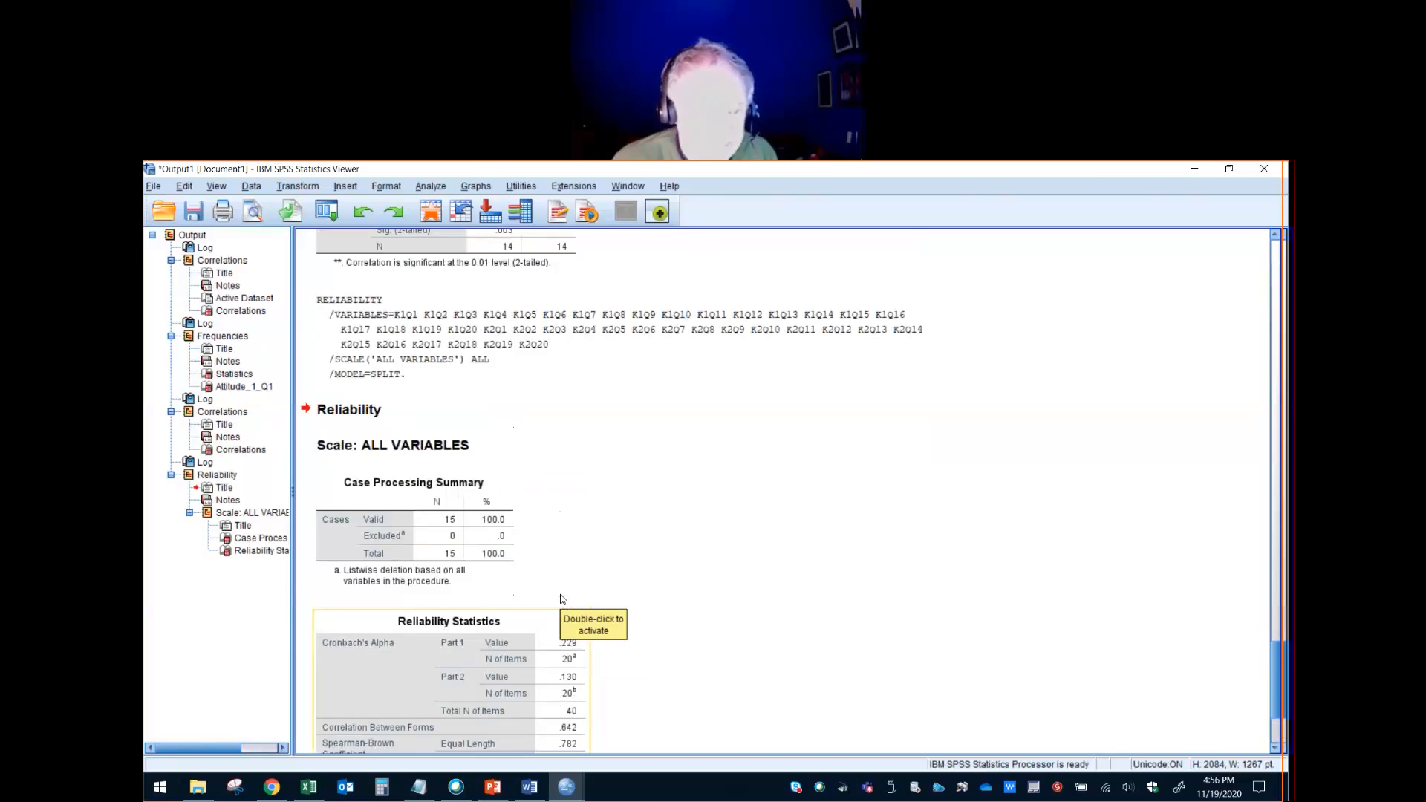
{"action": "scroll", "coordinate": [563, 599], "scroll_direction": "up", "scroll_amount": 20}
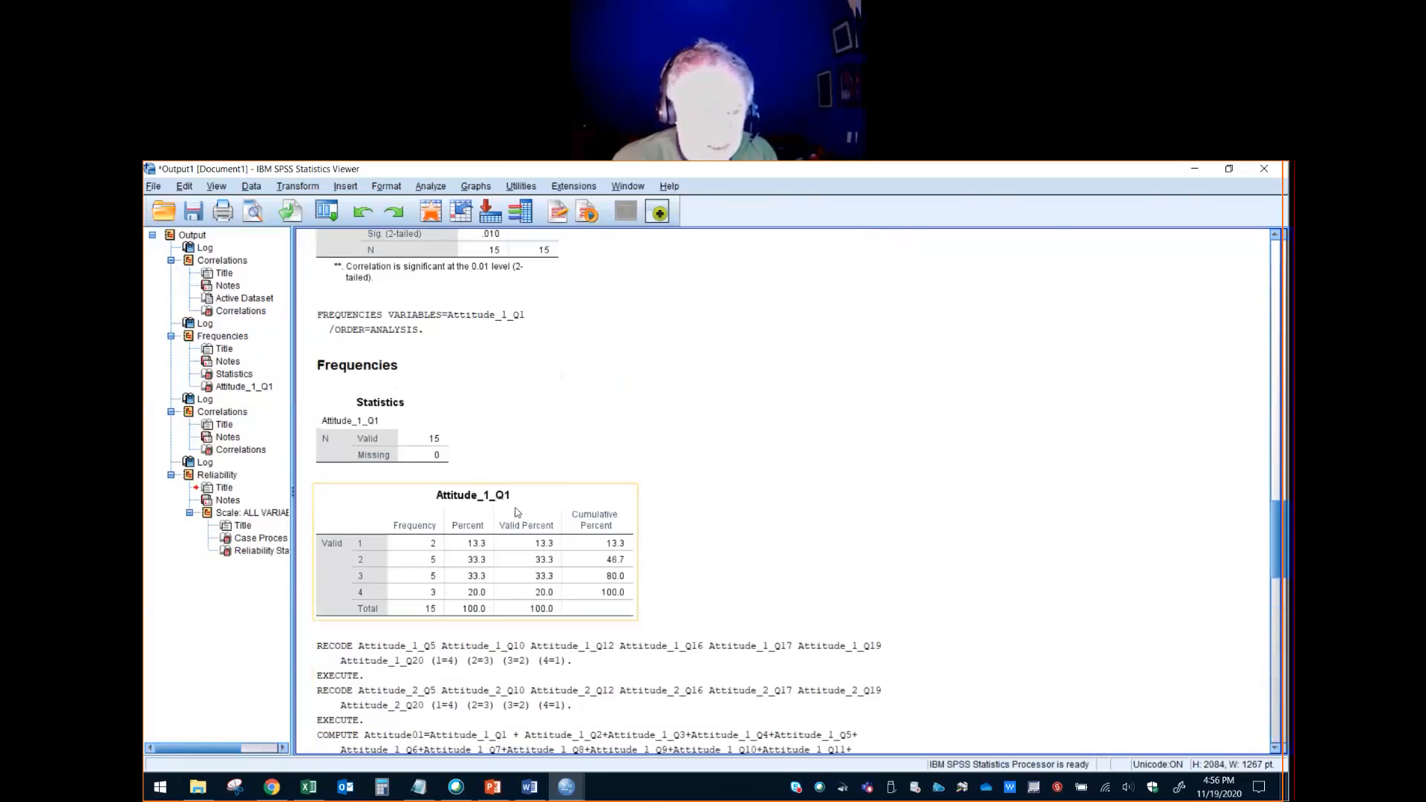
{"action": "scroll", "coordinate": [518, 512], "scroll_direction": "up", "scroll_amount": 3}
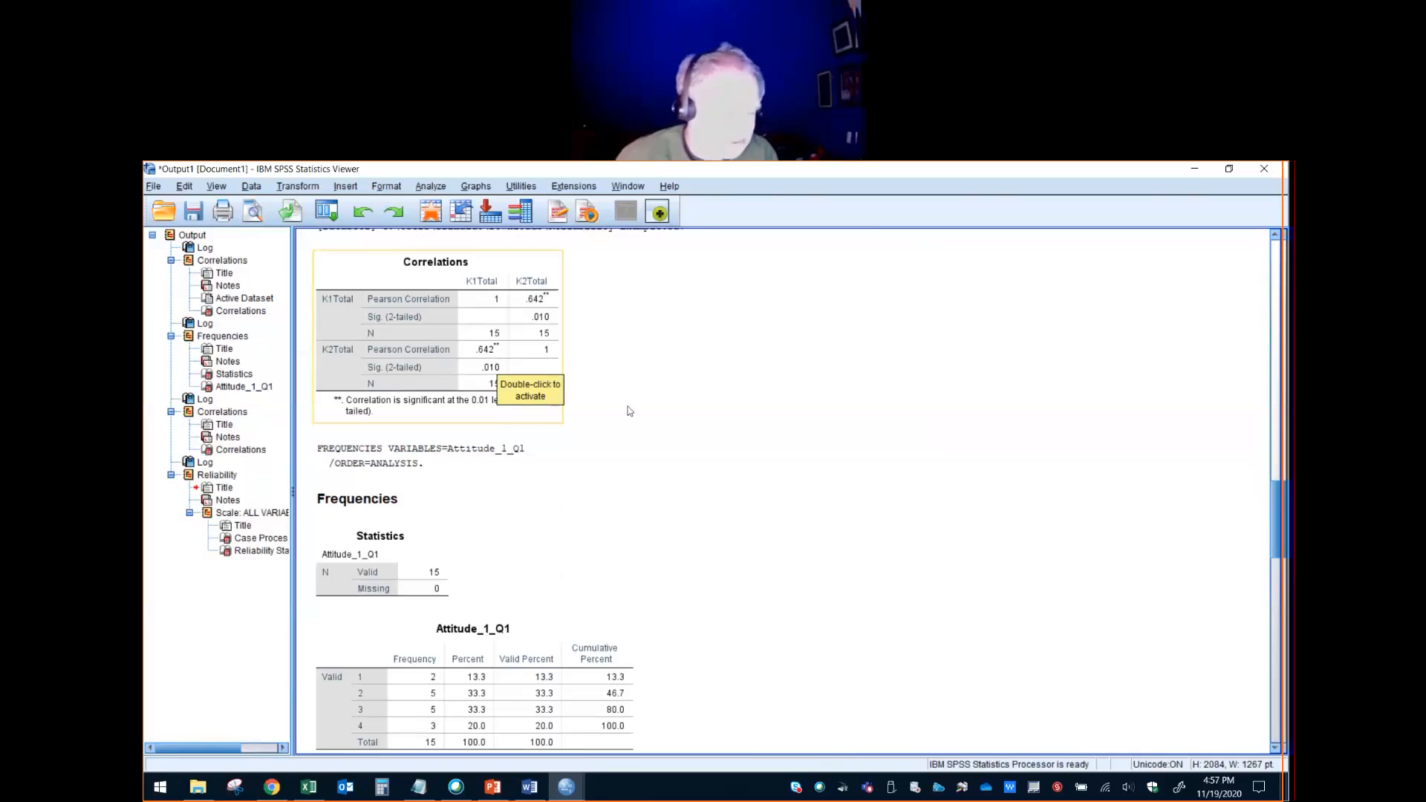
{"action": "scroll", "coordinate": [653, 473], "scroll_direction": "down", "scroll_amount": 15}
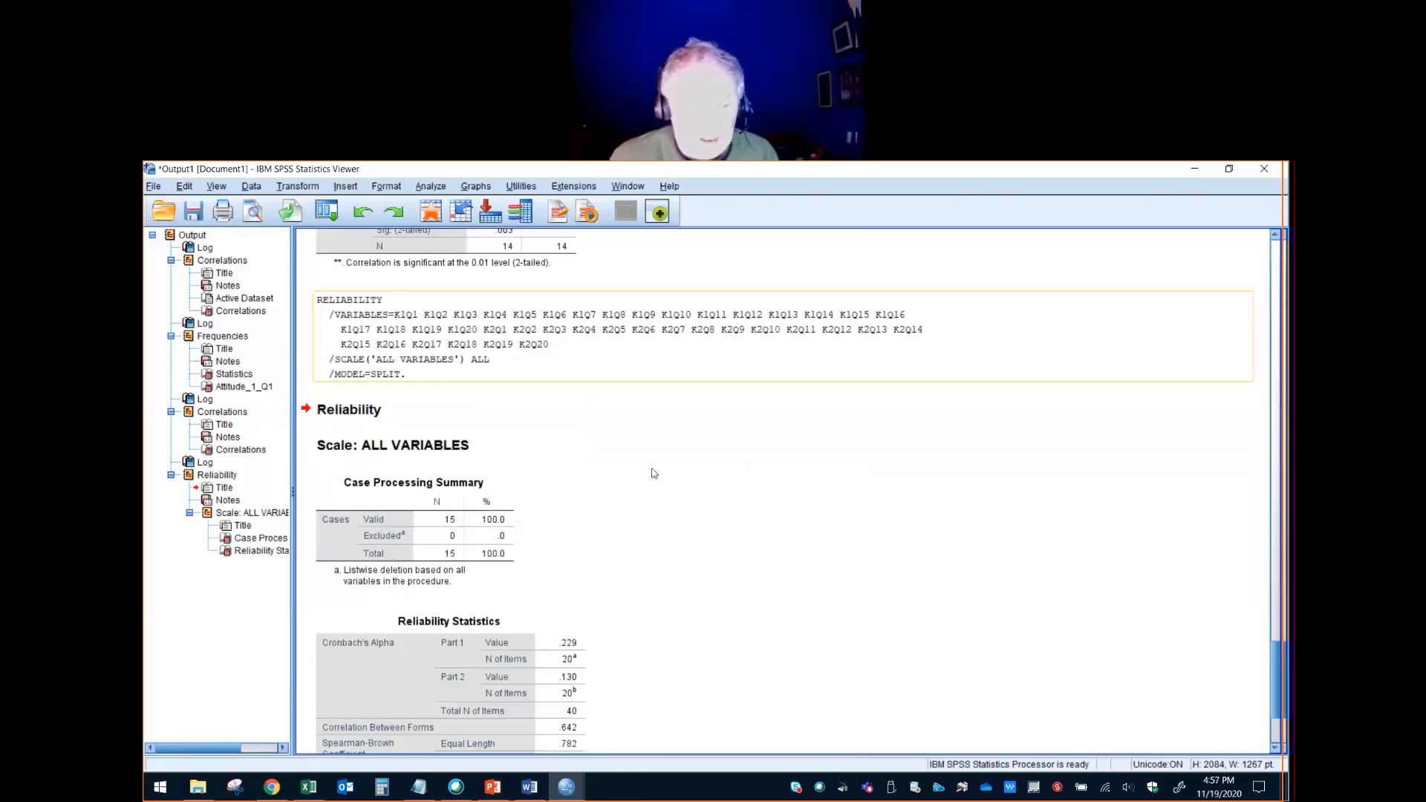
{"action": "scroll", "coordinate": [653, 474], "scroll_direction": "down", "scroll_amount": 4}
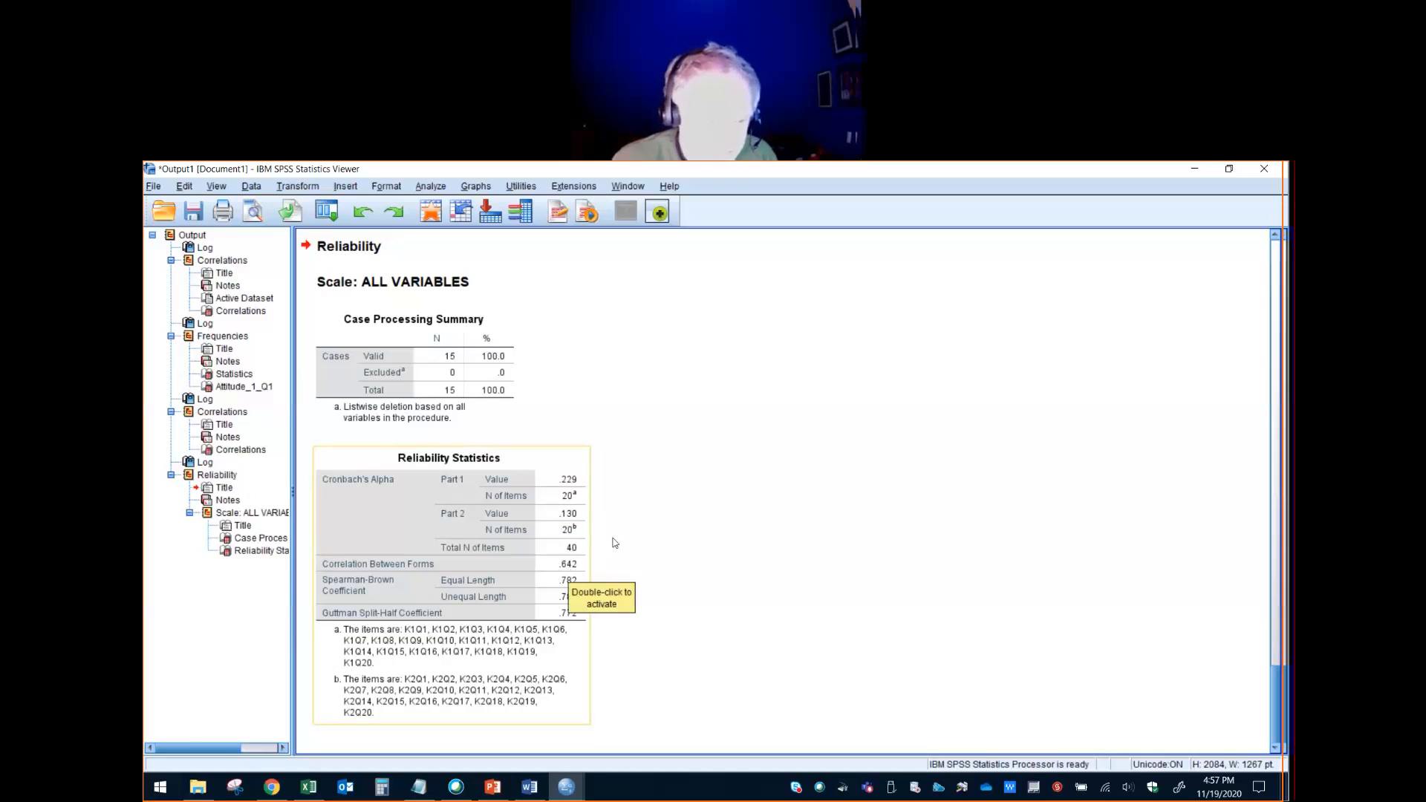
{"action": "left_click", "coordinate": [442, 188]}
{"action": "mouse_move", "coordinate": [507, 416]}
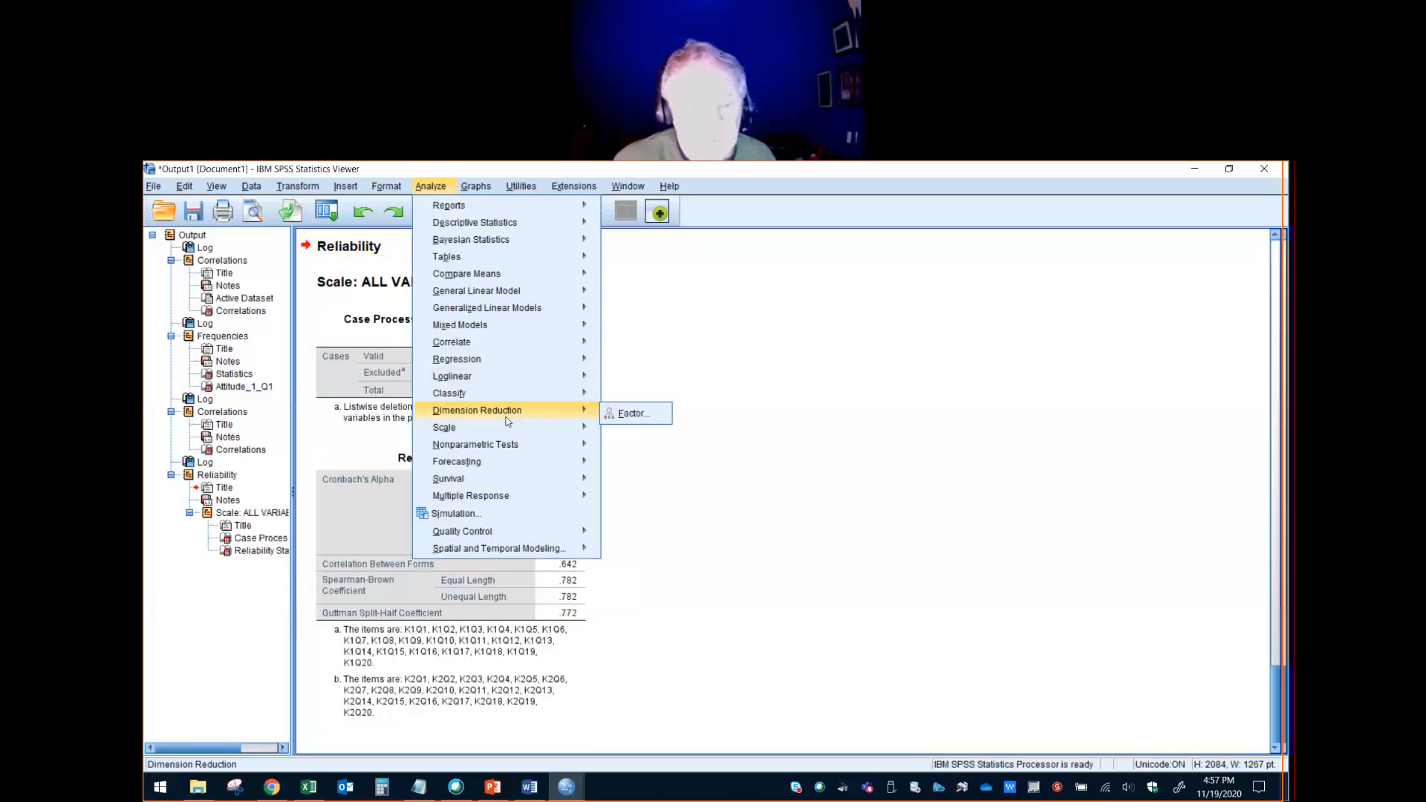
{"action": "left_click", "coordinate": [901, 340]}
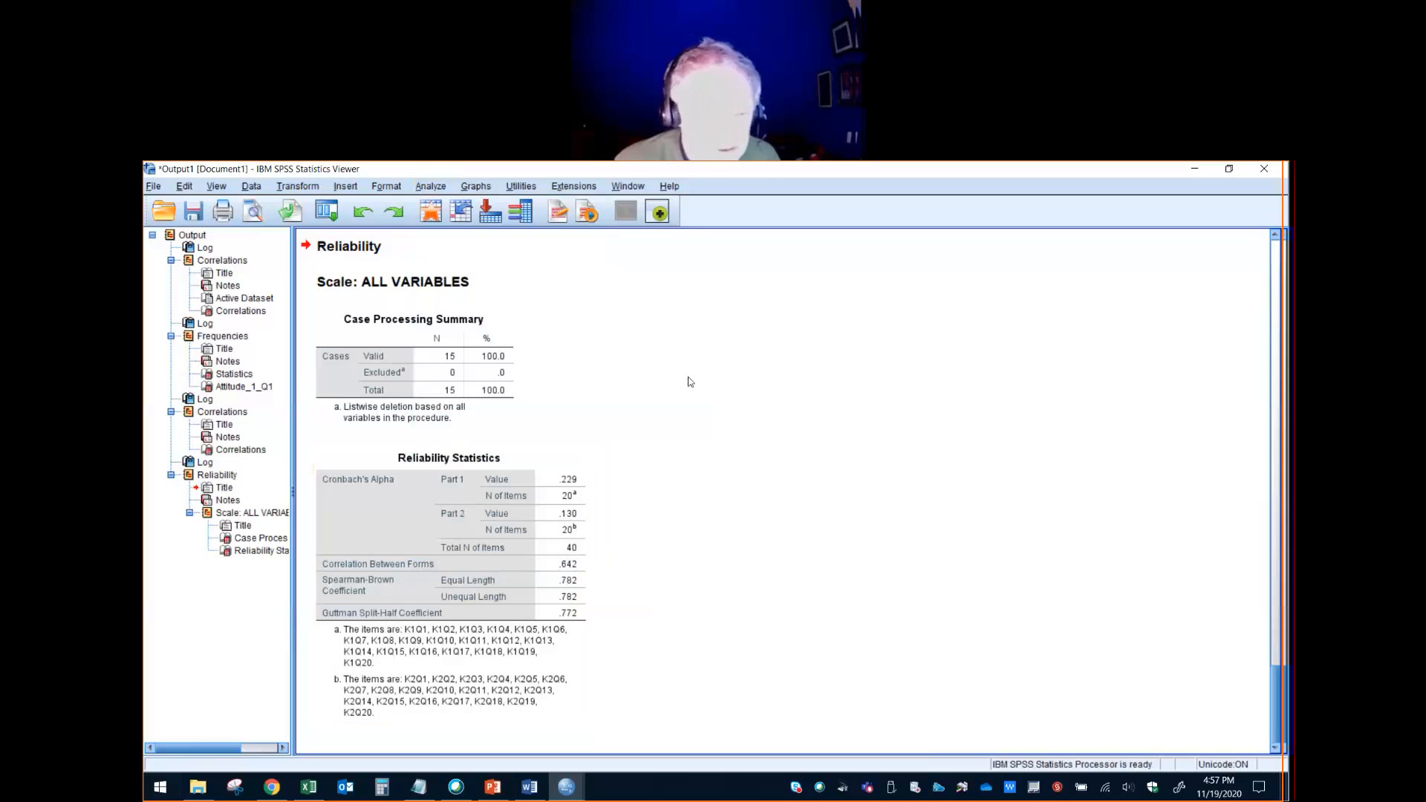
- Start another reliability analysis and reset its settings to clear the knowledge items
{"action": "left_click", "coordinate": [443, 191]}
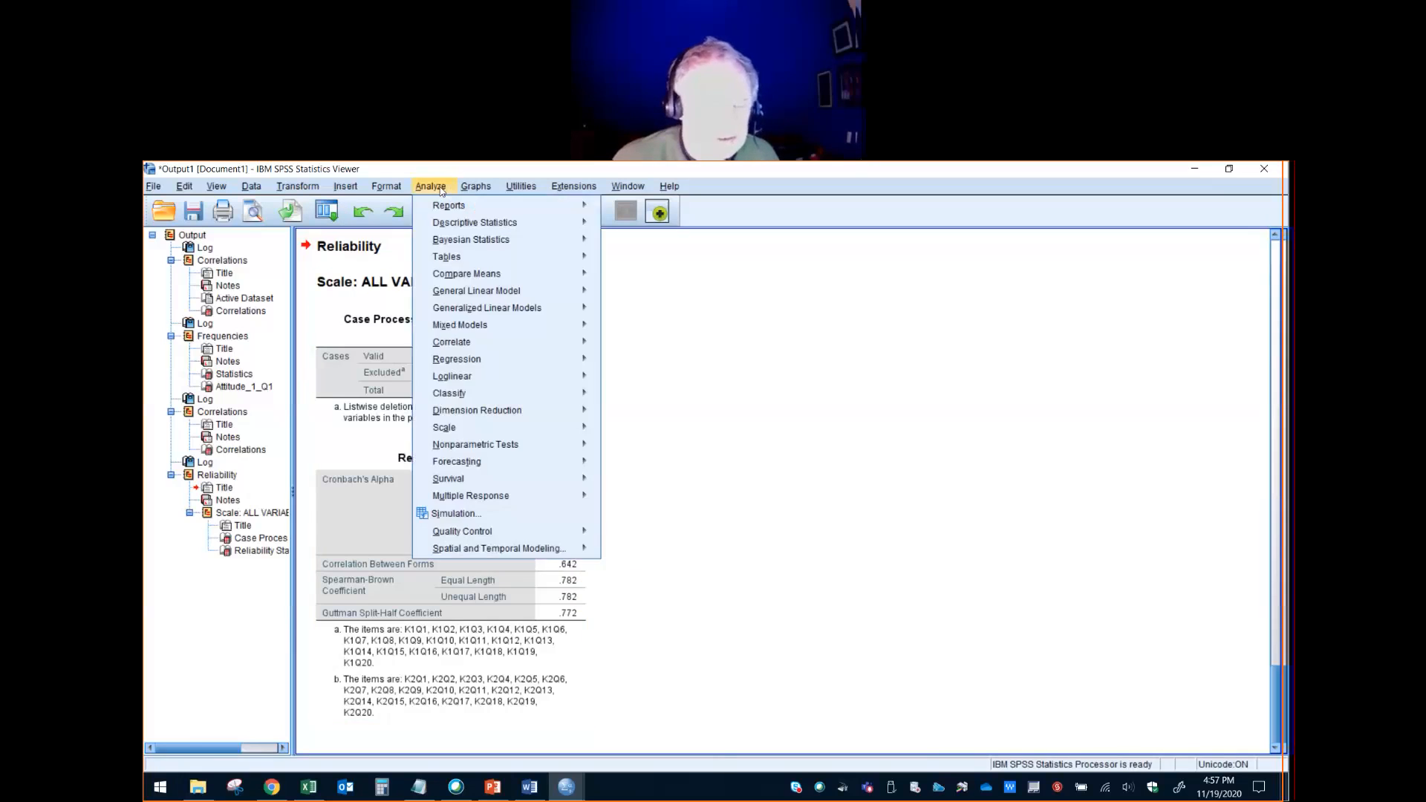
{"action": "mouse_move", "coordinate": [475, 427]}
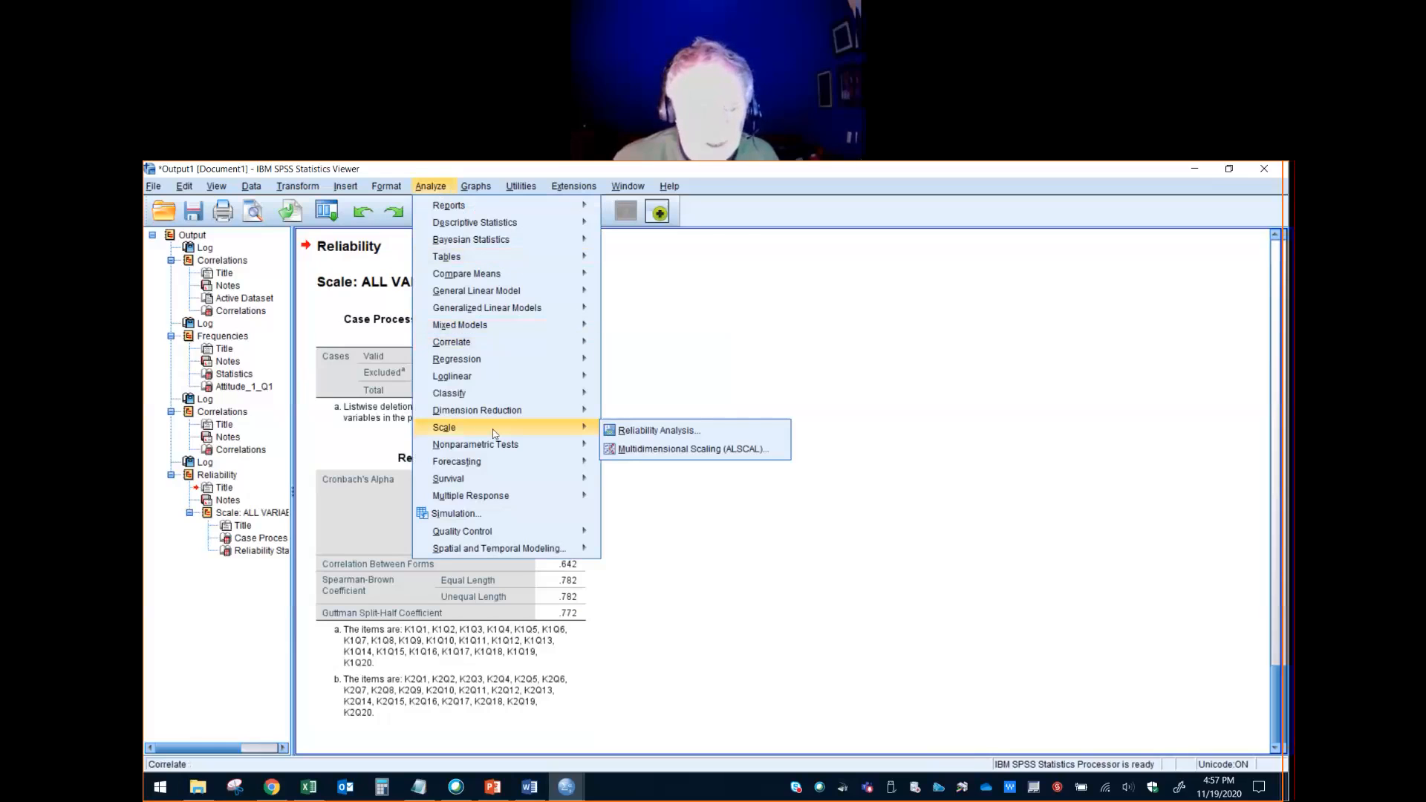
{"action": "left_click", "coordinate": [614, 432]}
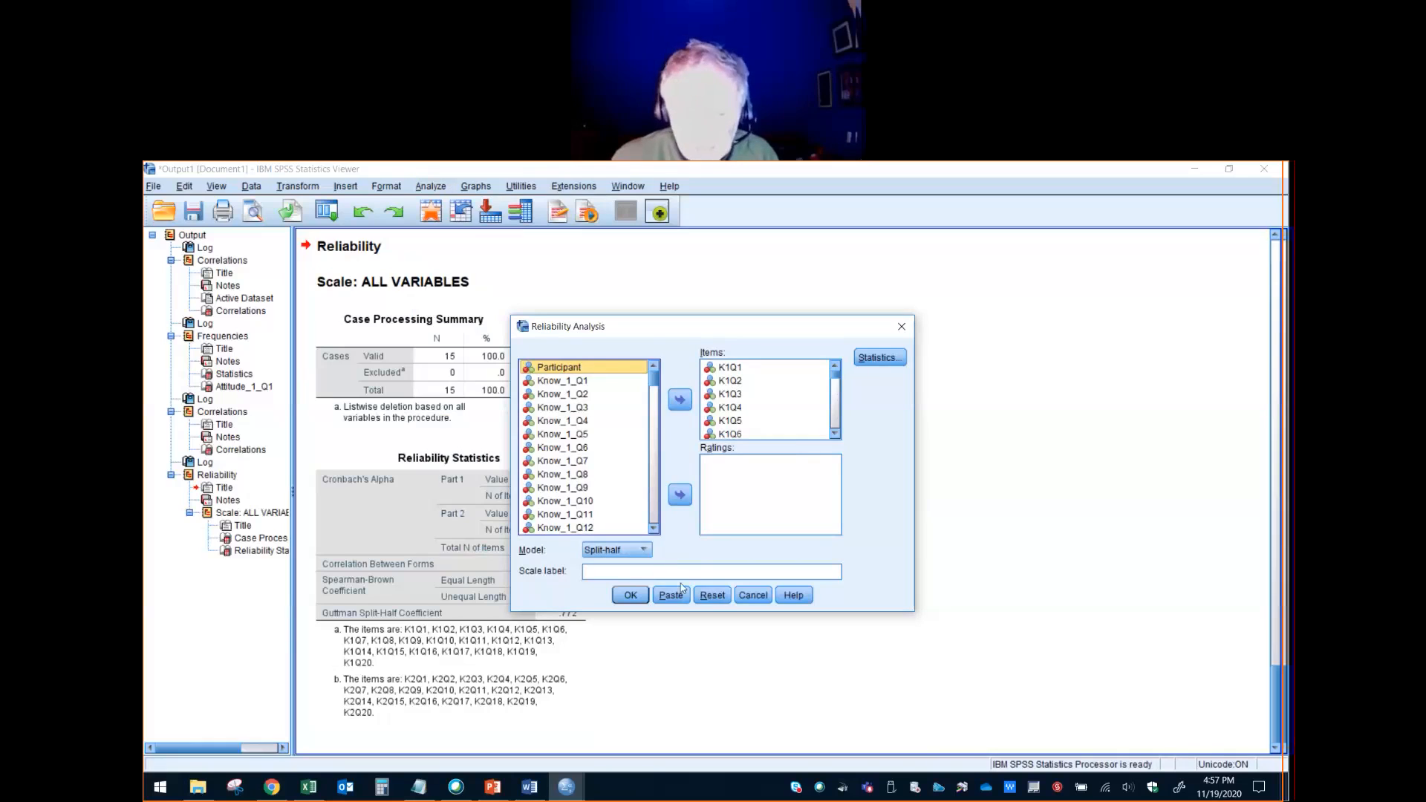
{"action": "left_click", "coordinate": [711, 595]}
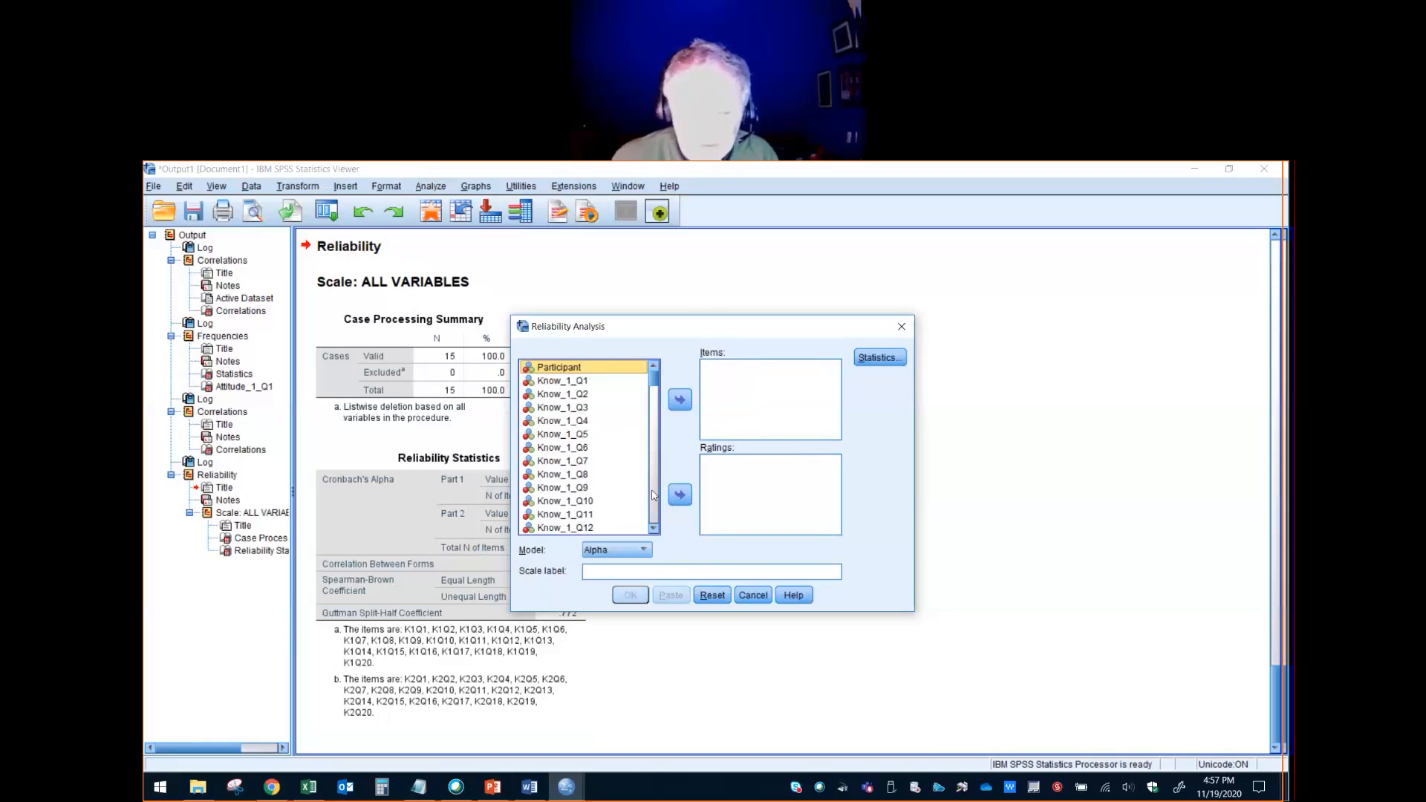
- Add the attitude variables Attitude_1_Q1 through Attitude_2_Q20 as the reliability items
{"action": "scroll", "coordinate": [653, 495], "scroll_direction": "down", "scroll_amount": 8}
{"action": "scroll", "coordinate": [653, 495], "scroll_direction": "down", "scroll_amount": 8}
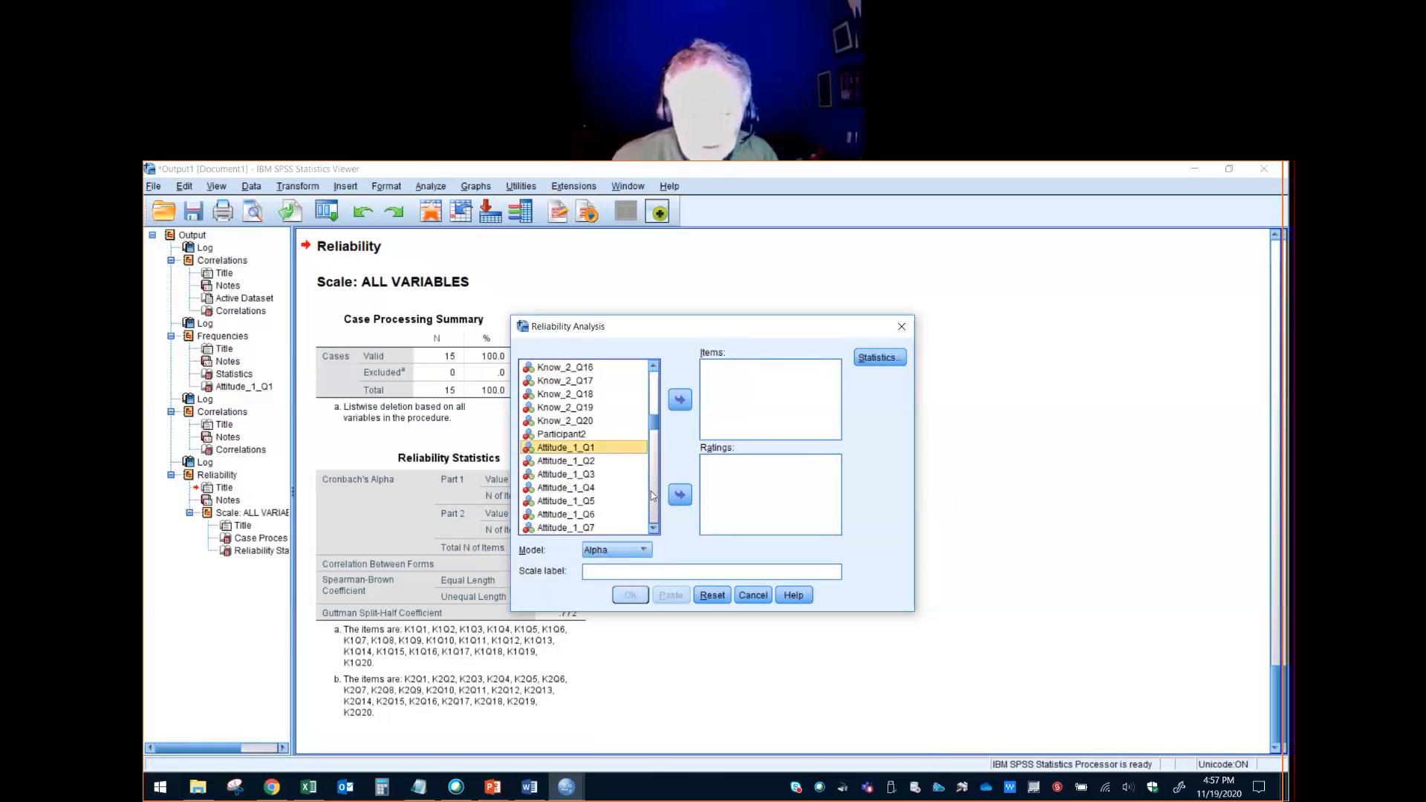
{"action": "scroll", "coordinate": [654, 505], "scroll_direction": "down", "scroll_amount": 8}
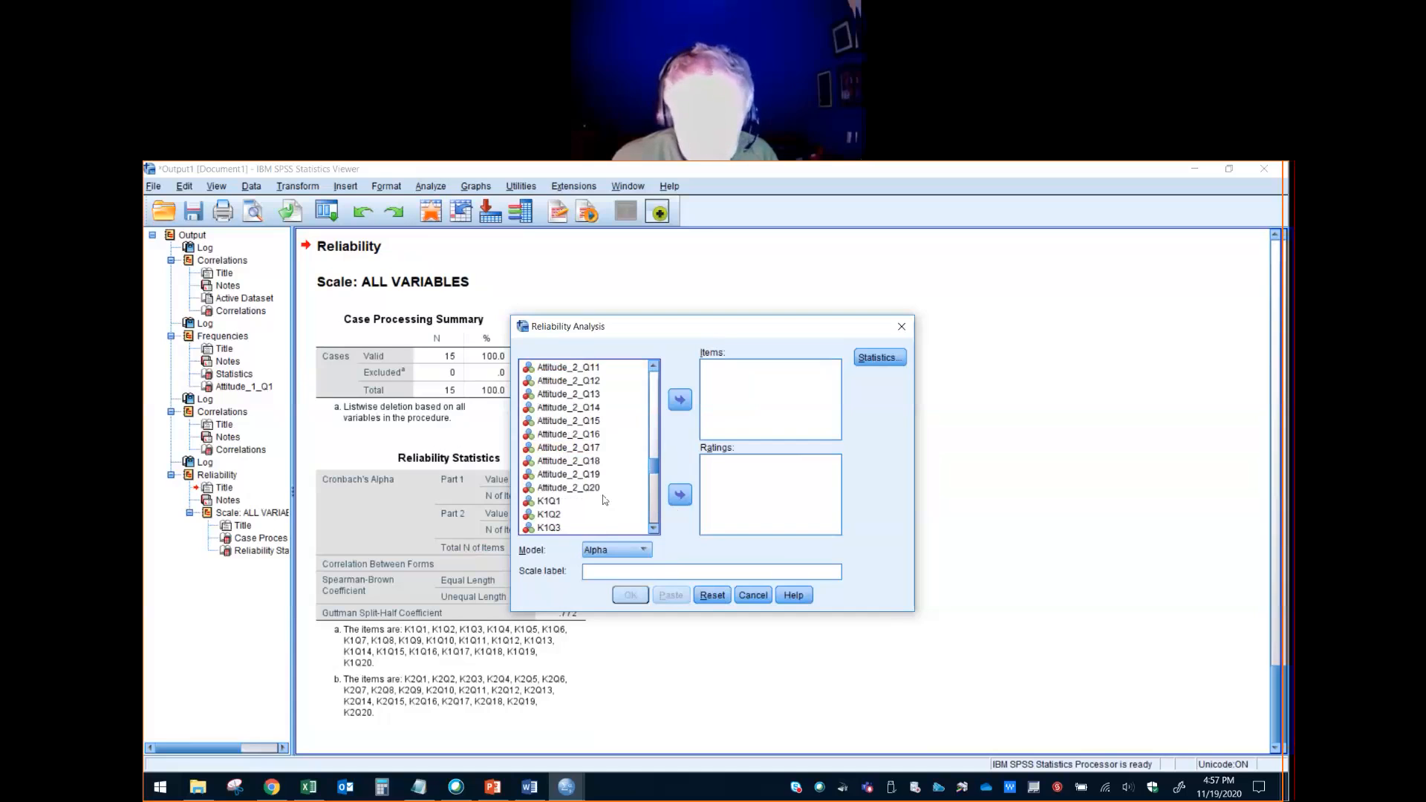
{"action": "left_click", "coordinate": [591, 489], "text": "shift"}
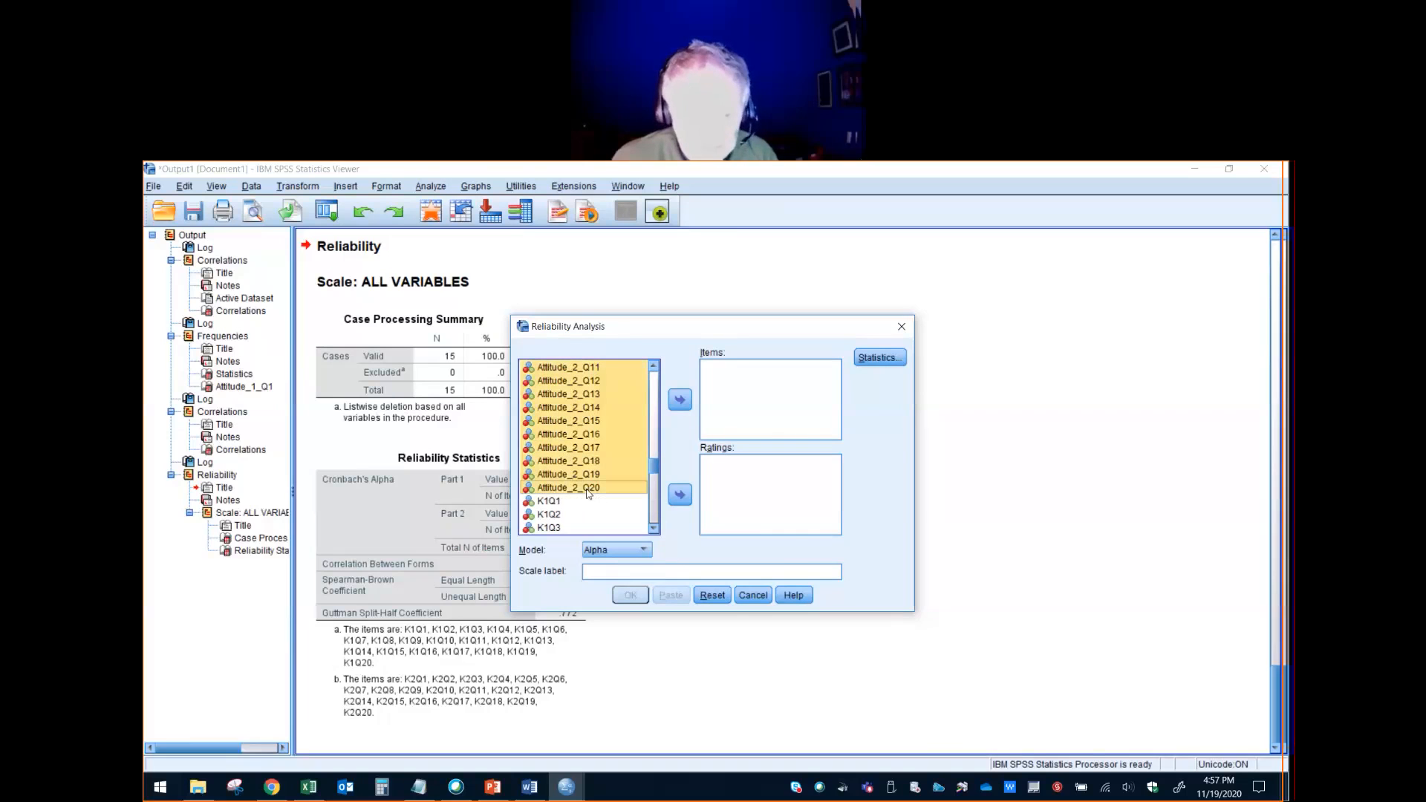
{"action": "left_click", "coordinate": [681, 401]}
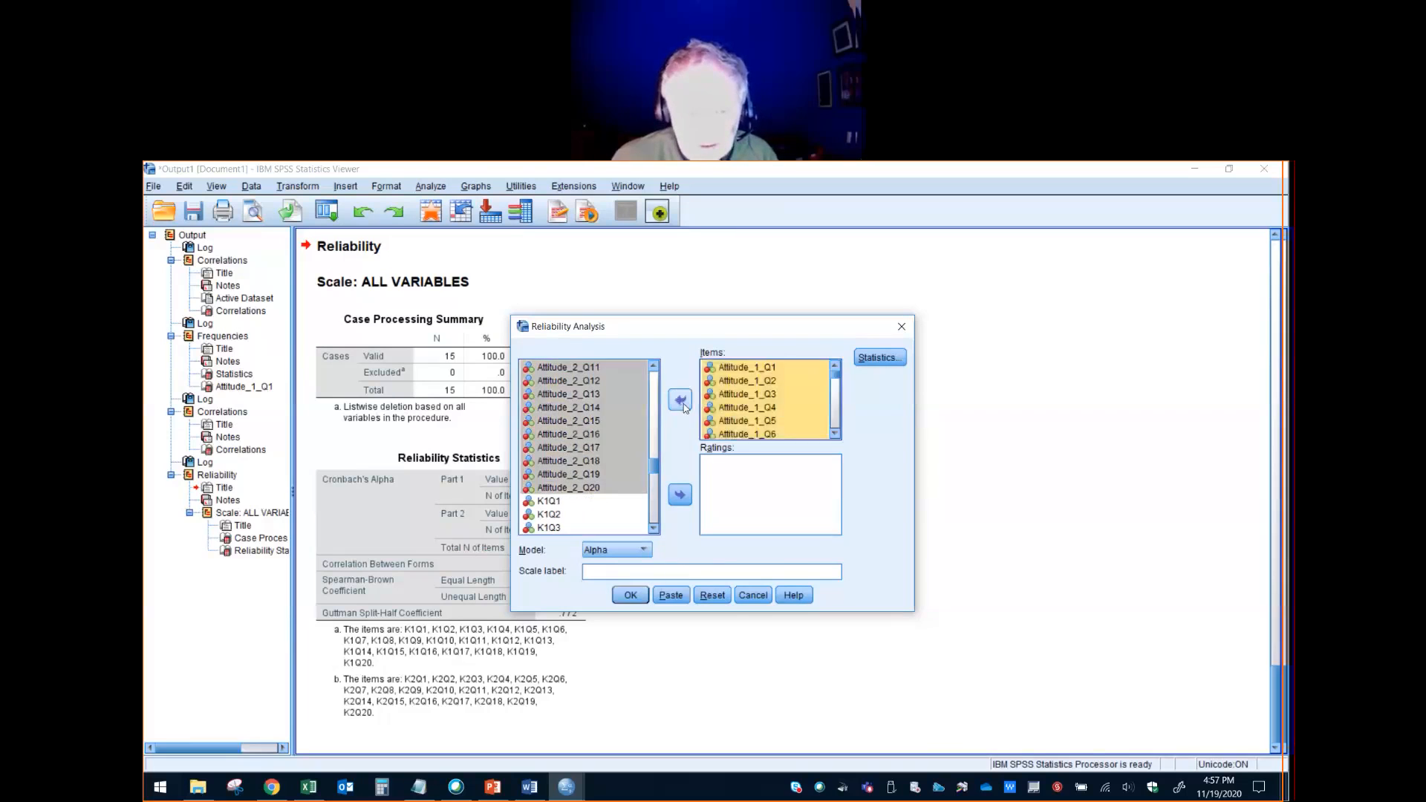
- Choose the Split-half model for the attitude items and run the reliability analysis
{"action": "left_click", "coordinate": [636, 554]}
{"action": "left_click", "coordinate": [627, 578]}
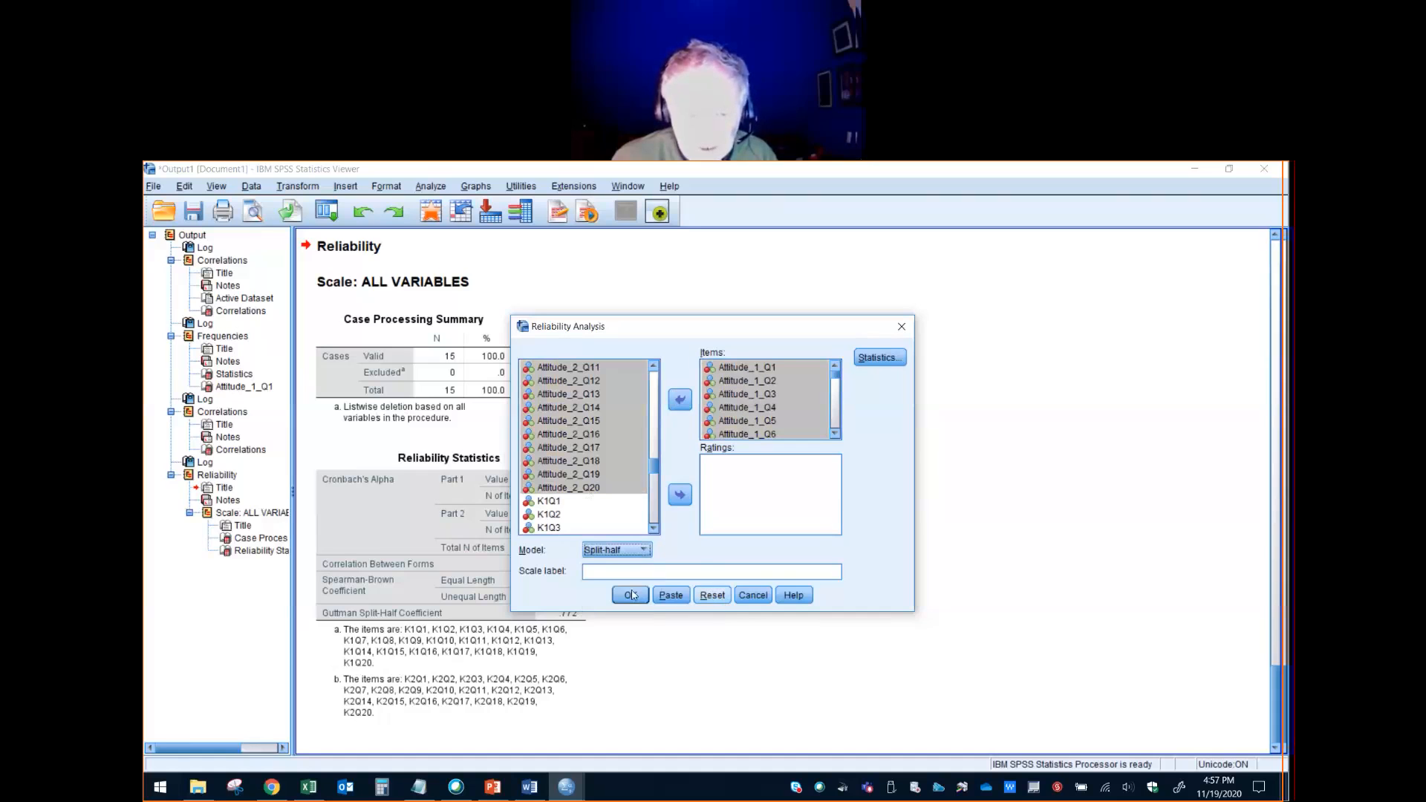
{"action": "left_click", "coordinate": [630, 595]}
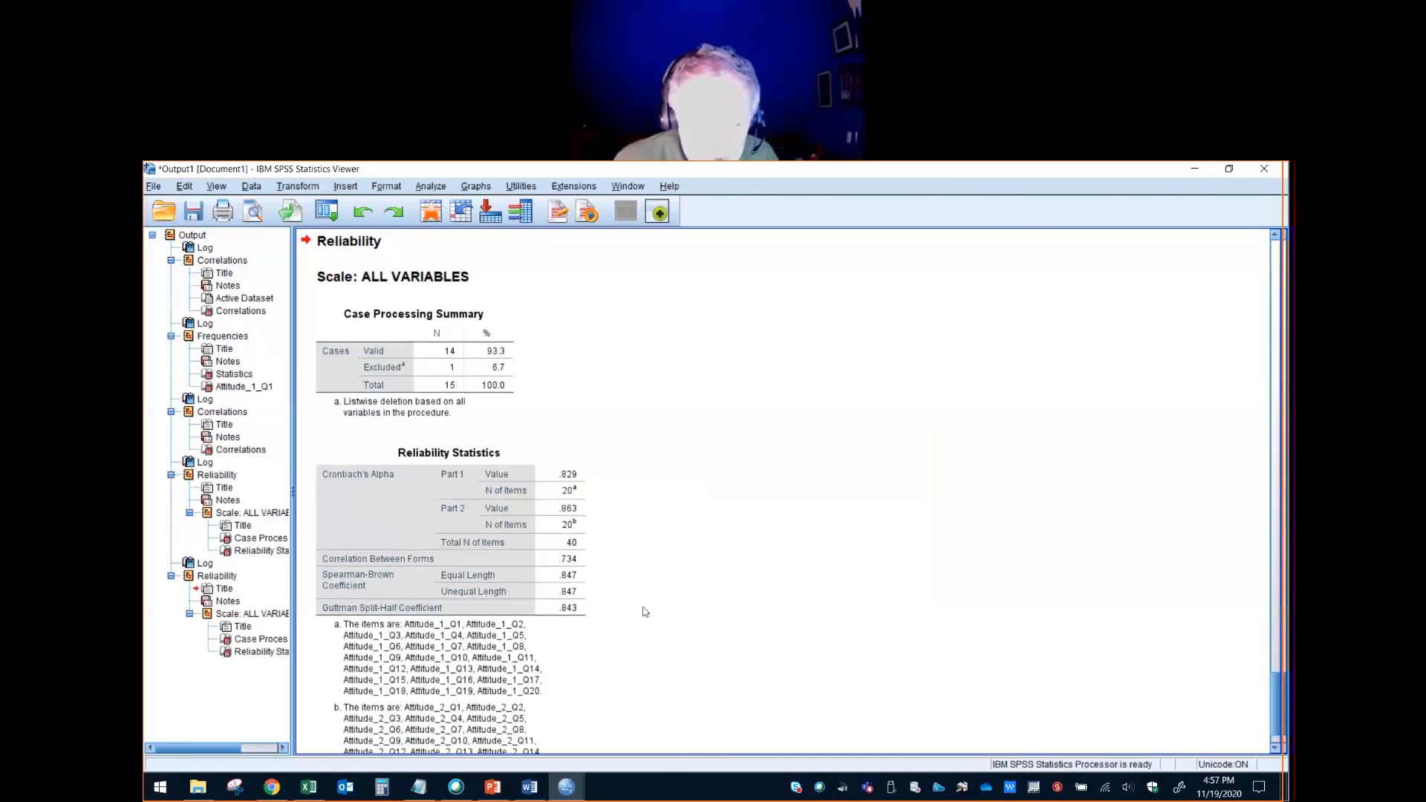
- Compare the attitude items' split-half reliability statistics with those of the knowledge items and the Attitude01–Attitude02 correlation
{"action": "scroll", "coordinate": [546, 659], "scroll_direction": "down", "scroll_amount": 2}
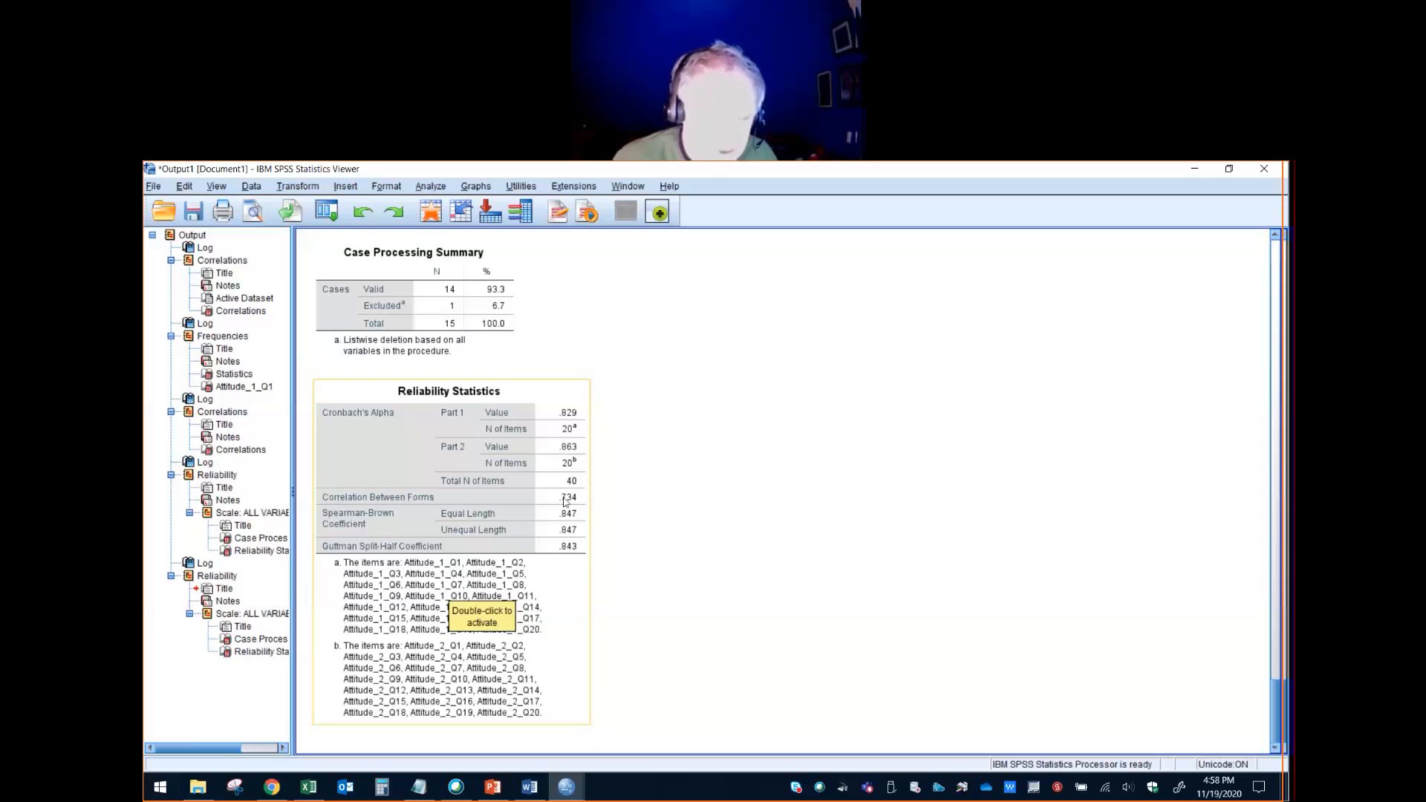
{"action": "scroll", "coordinate": [565, 501], "scroll_direction": "up", "scroll_amount": 12}
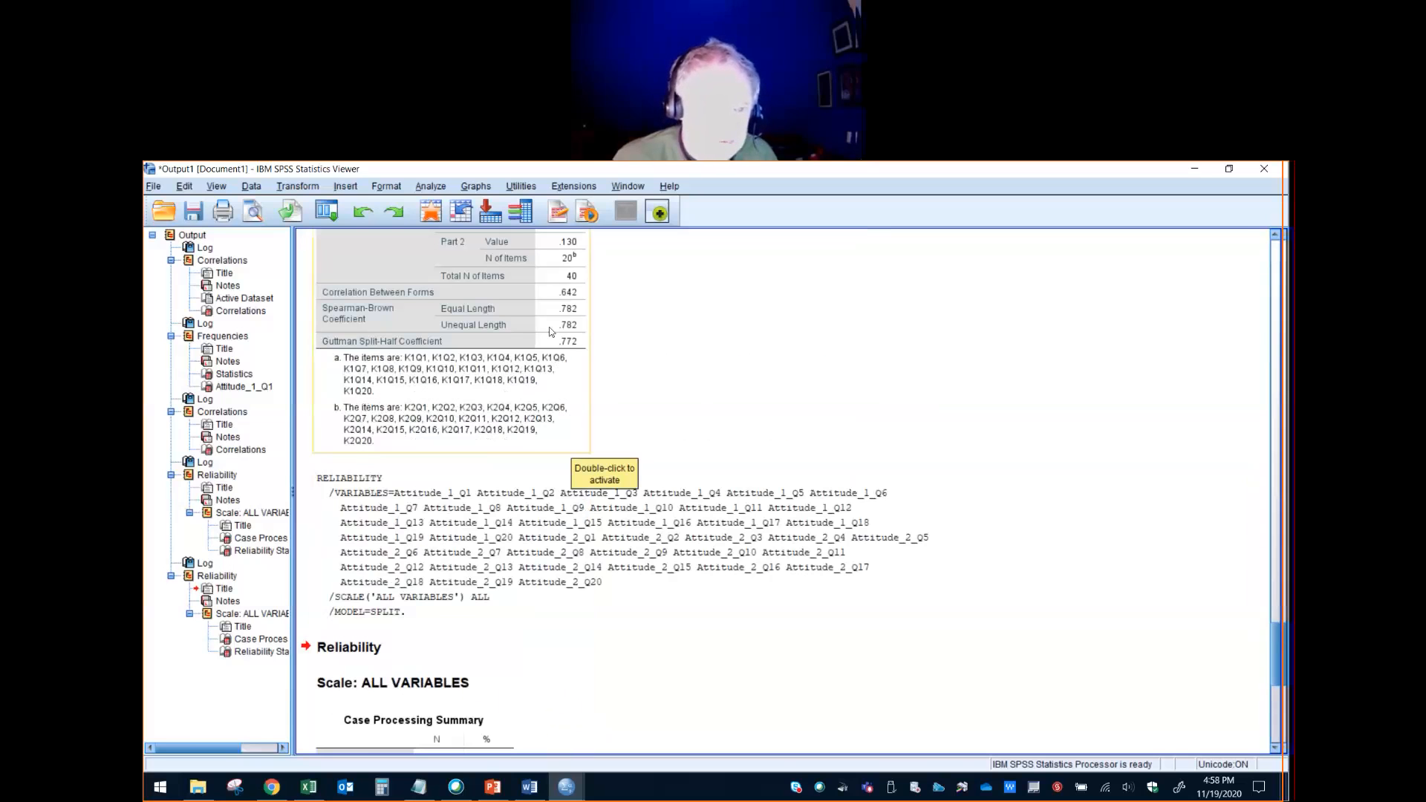
{"action": "scroll", "coordinate": [585, 393], "scroll_direction": "up", "scroll_amount": 14}
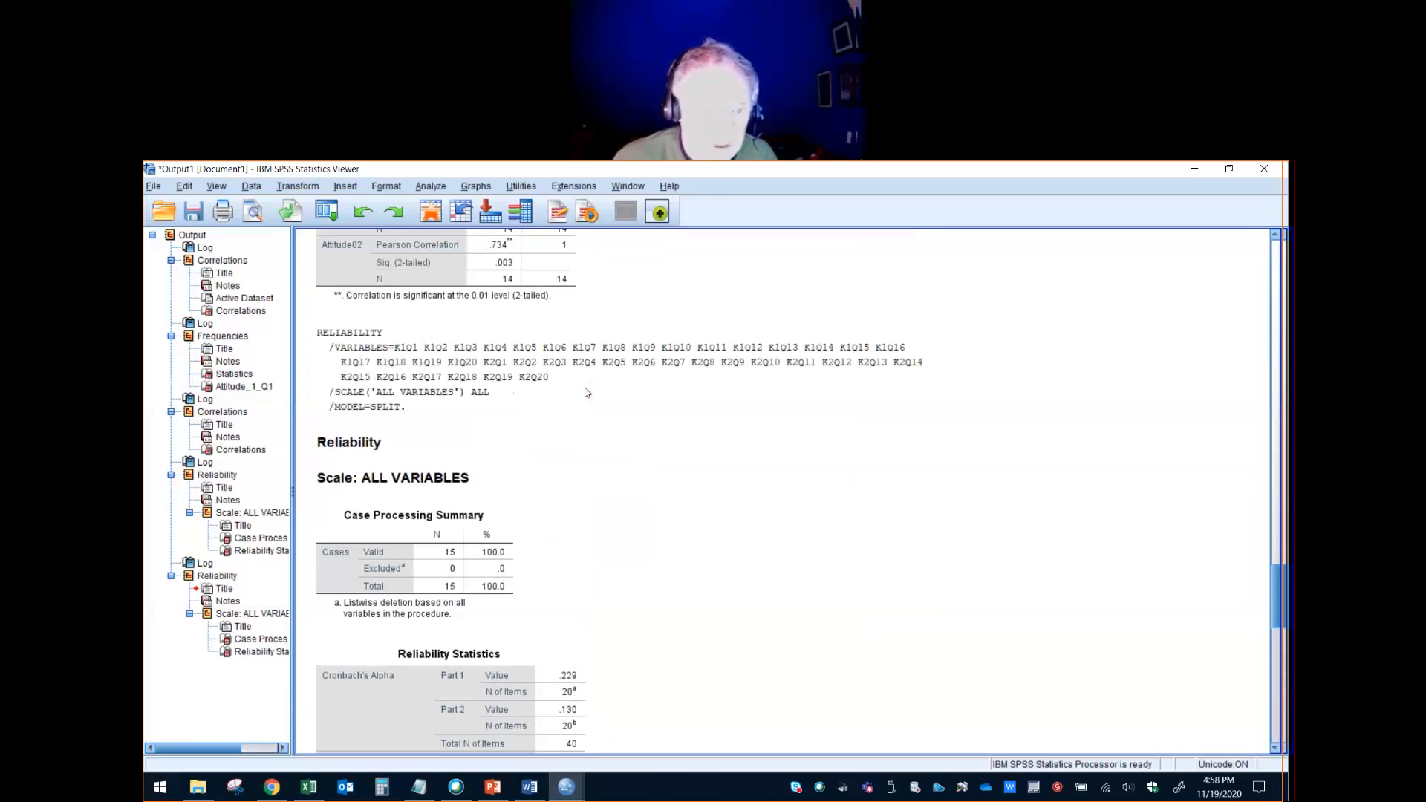
{"action": "scroll", "coordinate": [520, 371], "scroll_direction": "down", "scroll_amount": 12}
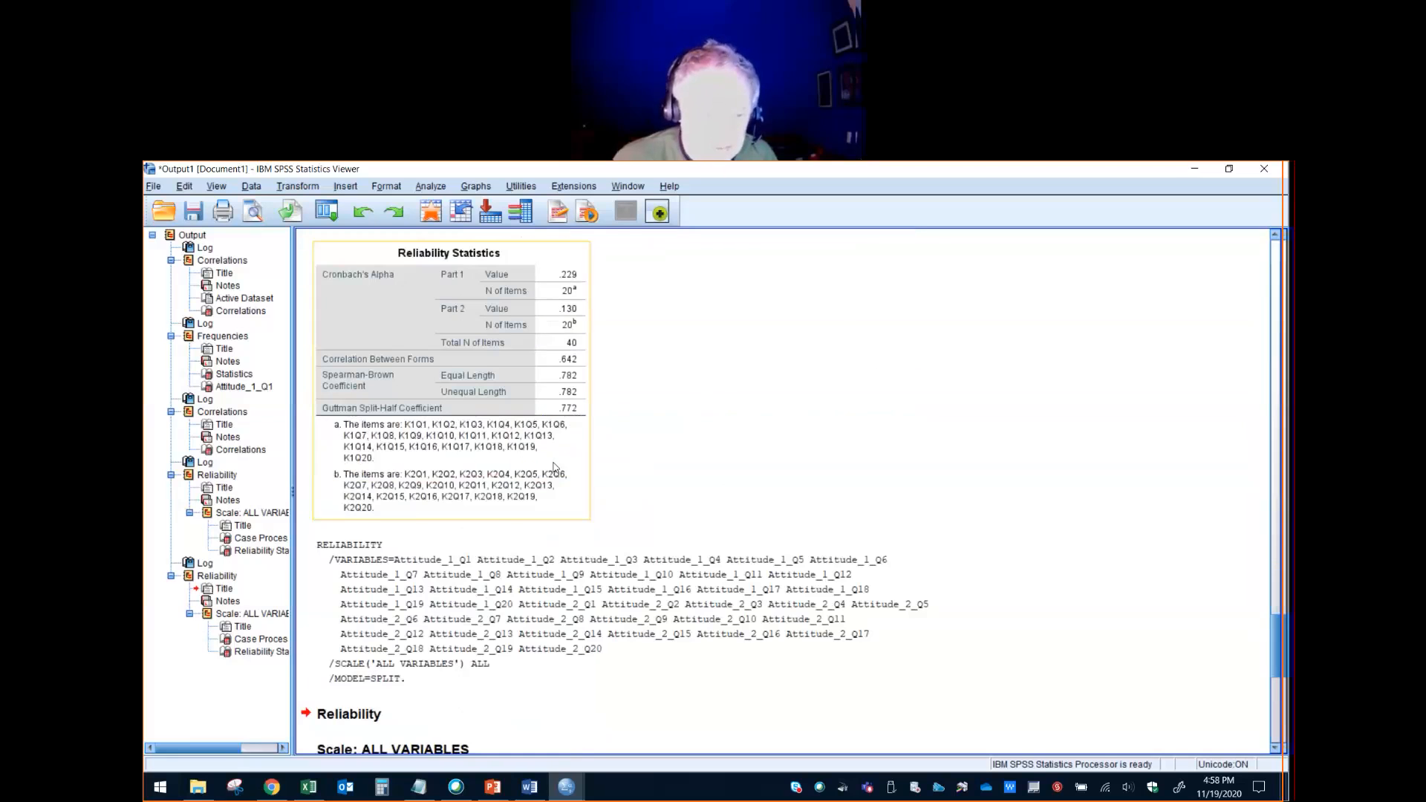
{"action": "scroll", "coordinate": [553, 466], "scroll_direction": "down", "scroll_amount": 13}
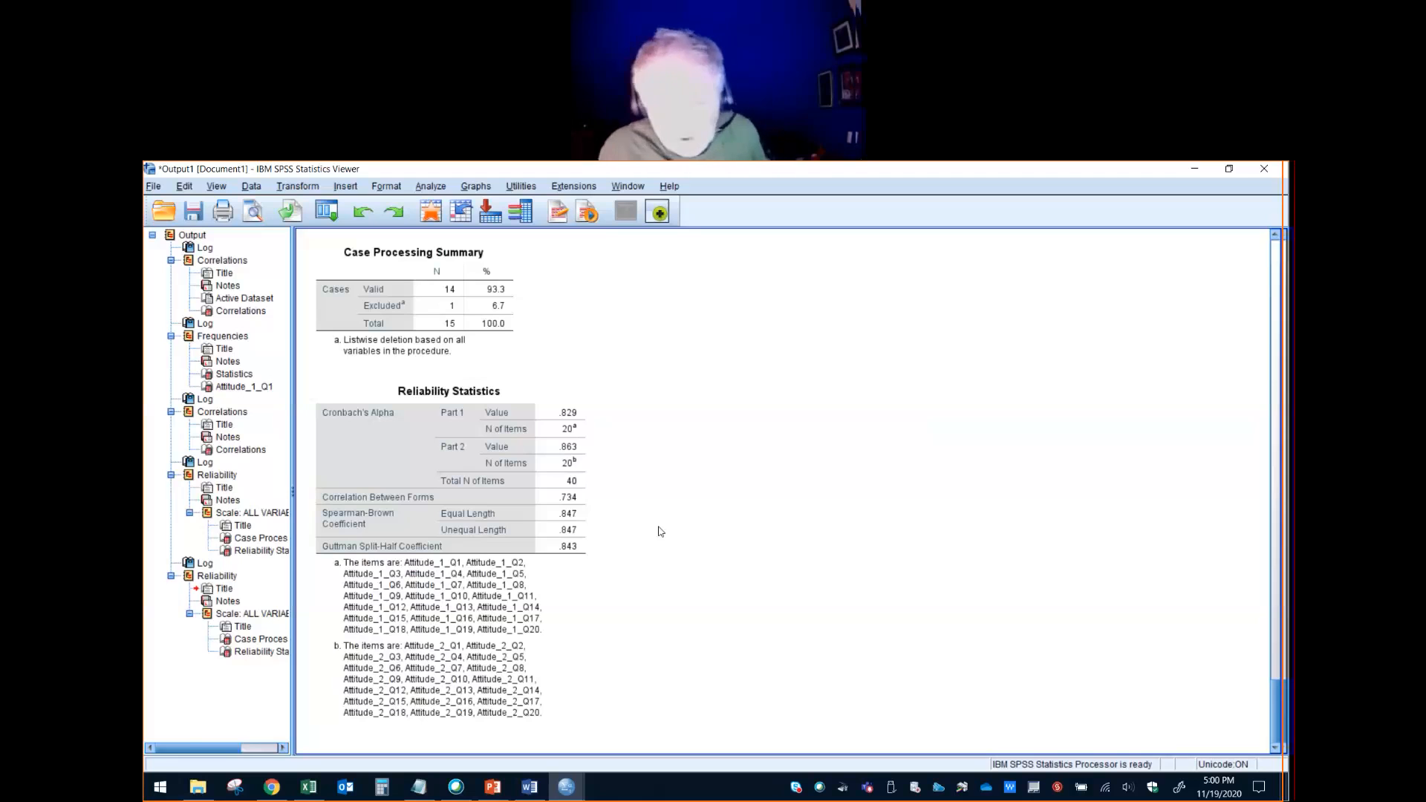
{"action": "left_click", "coordinate": [514, 692]}
{"action": "left_click", "coordinate": [711, 341]}
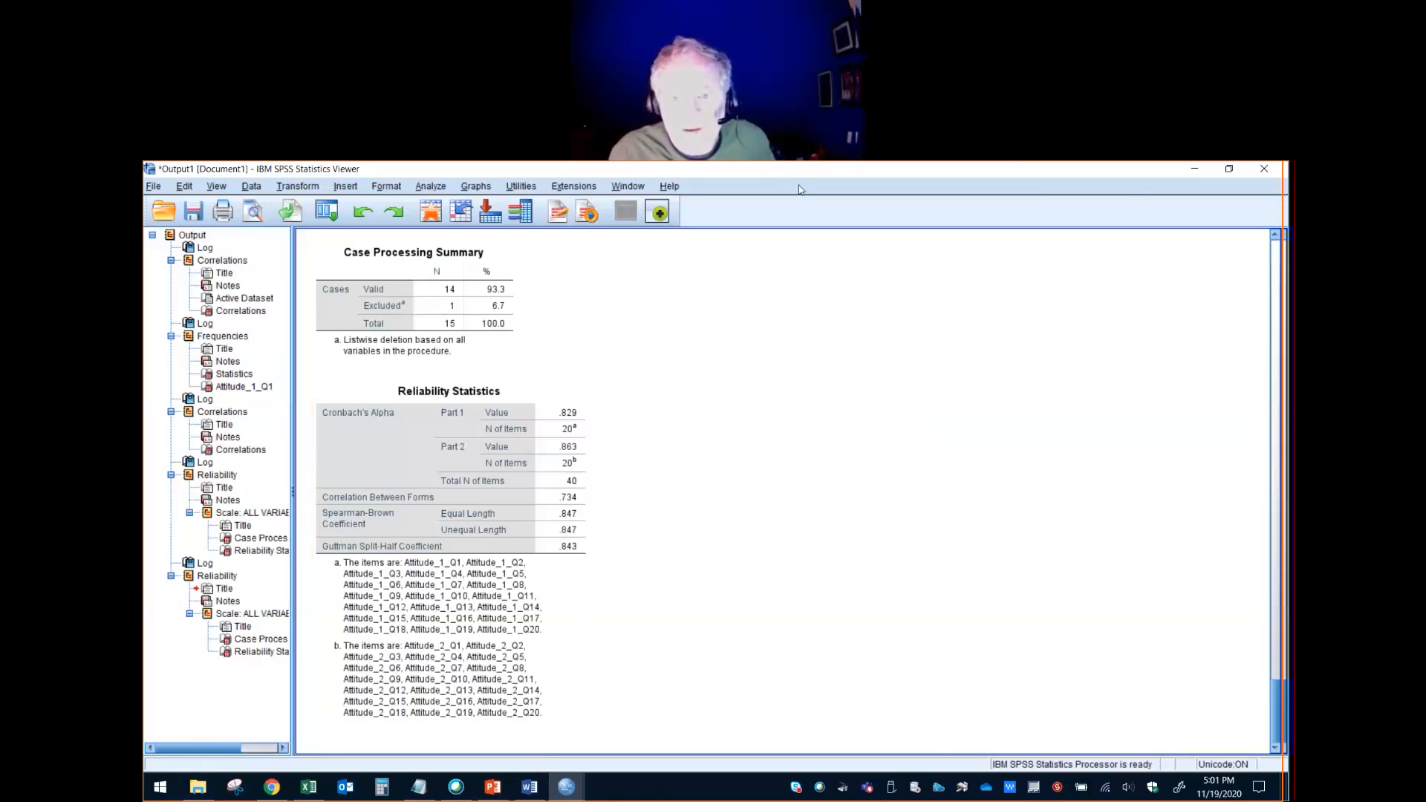